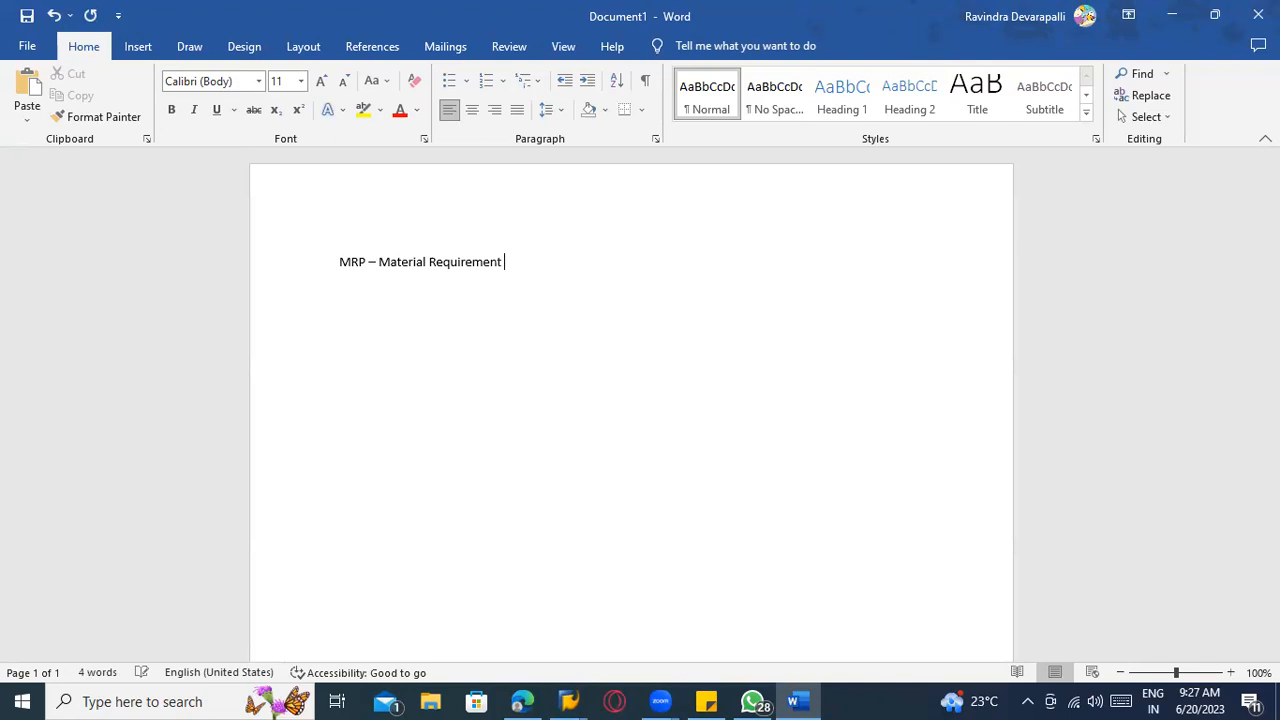
- Complete the heading "MRP – Material Requirement planning" and add the line "Consumption Based Planning ( CBP ) ----" below it
type("planning")
key("Return")
key("Return")
type("Consump")
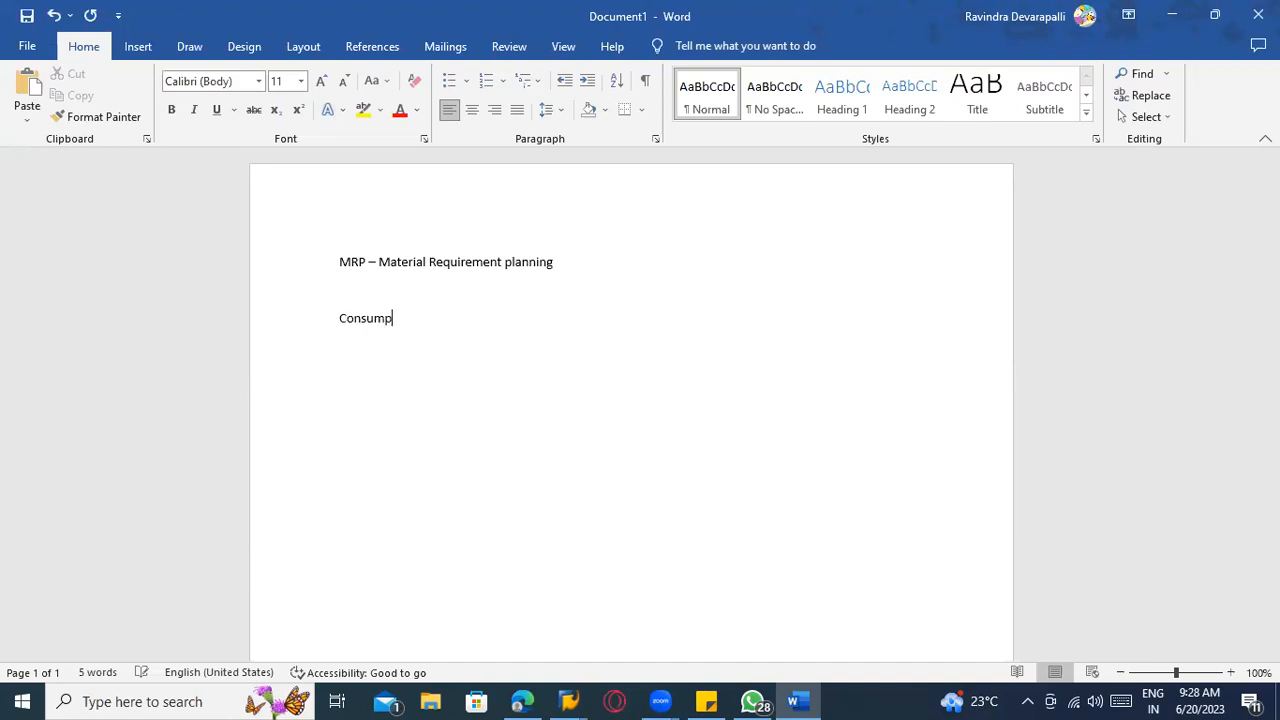
type("tion Based Planning ( CB")
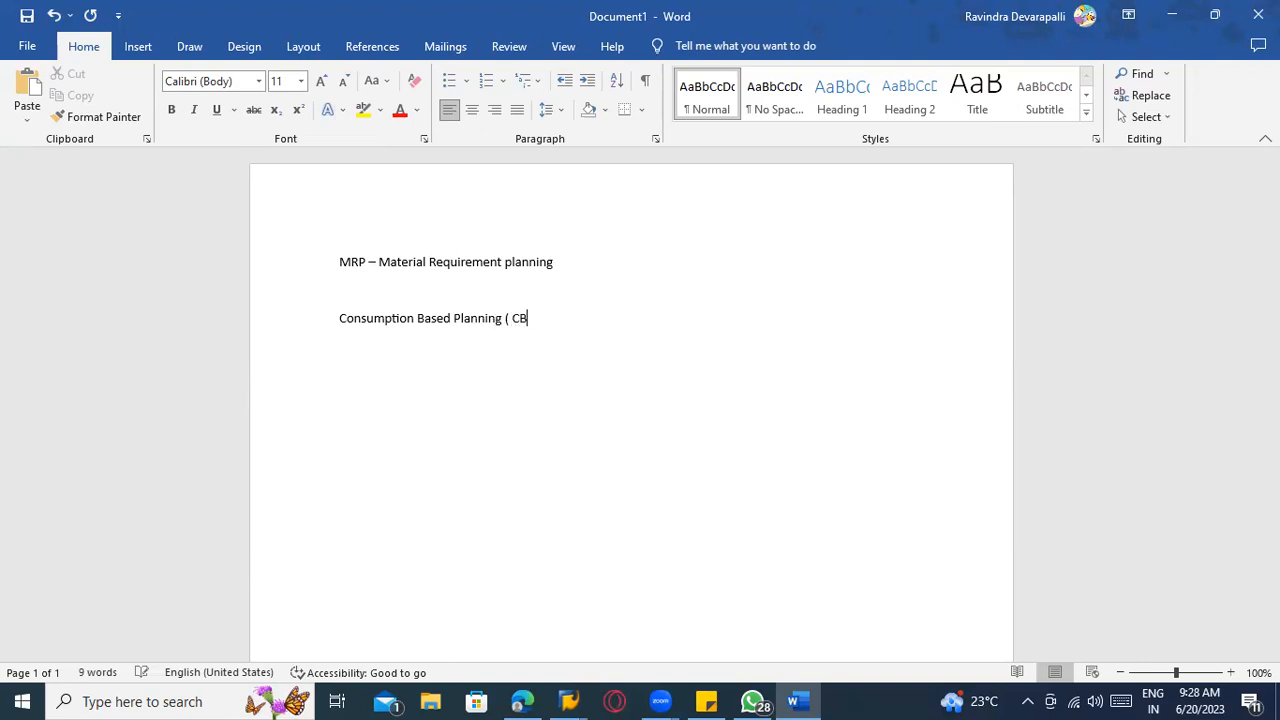
type("P ) ----")
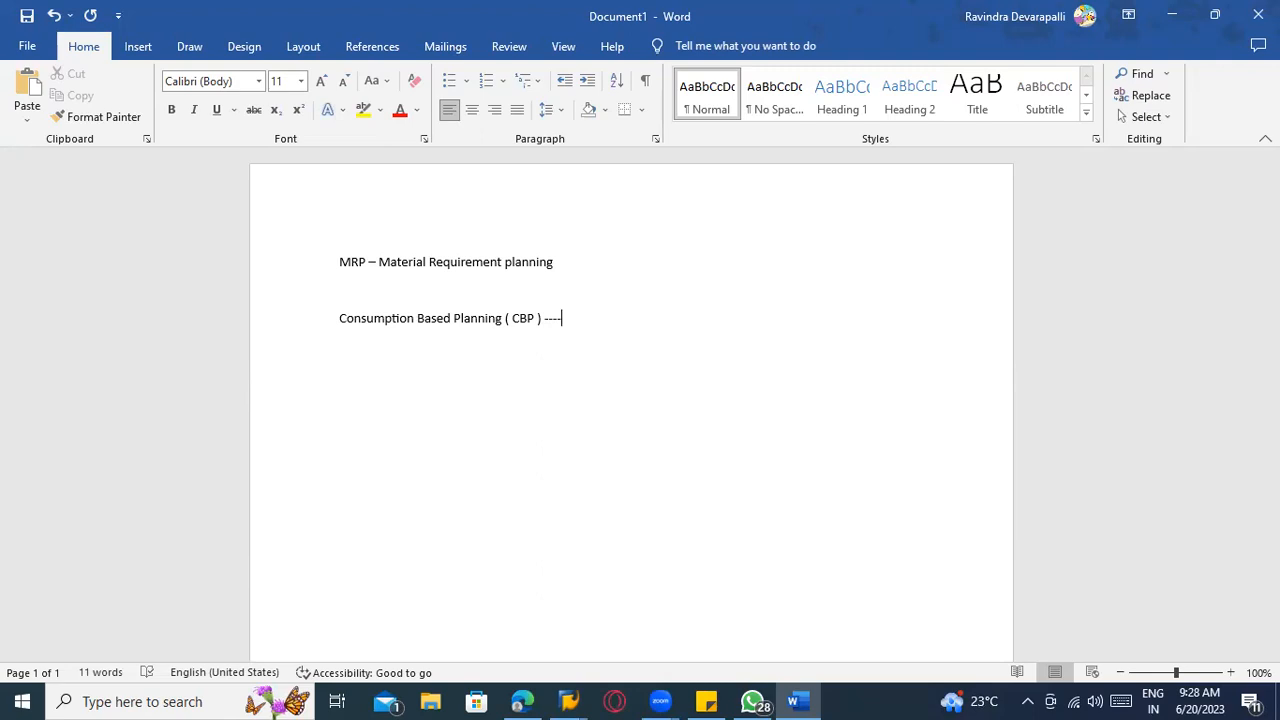
- Start a numbered list below the Consumption Based Planning line with "Reorder point planning" as item 1
key("Return")
key("Return")
type("1) Manu")
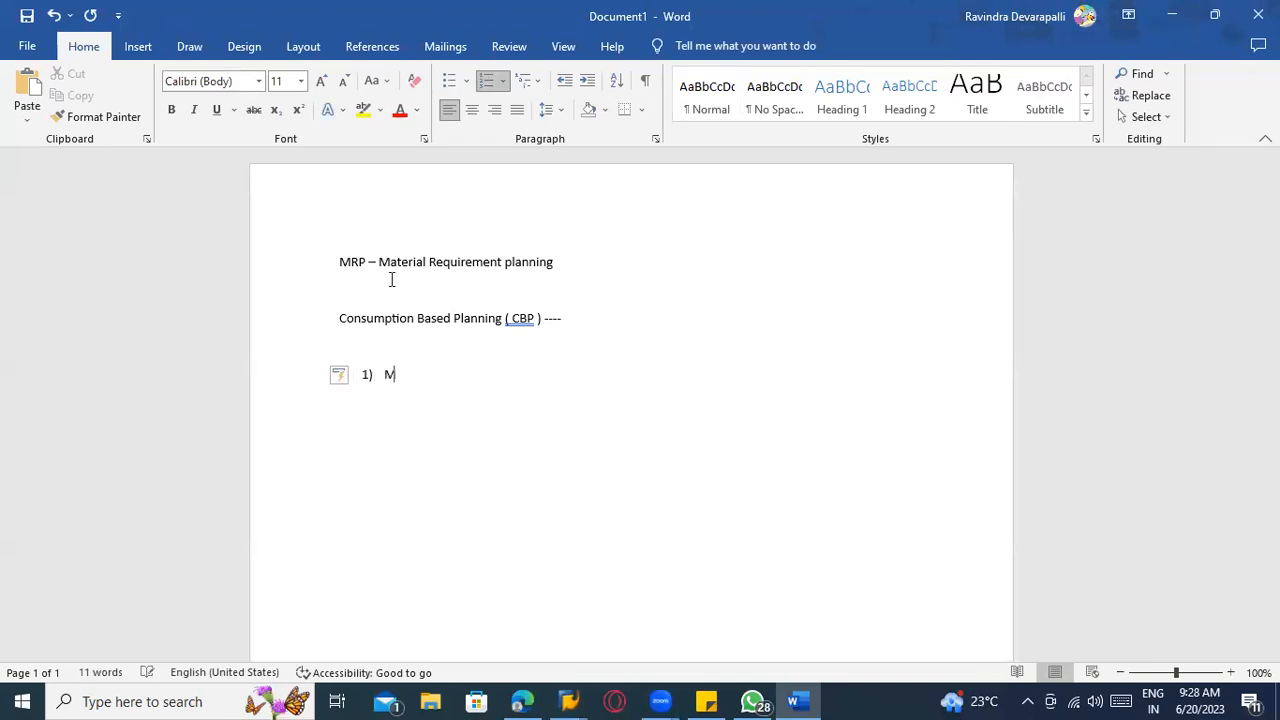
key("BackSpace")
key("BackSpace")
key("BackSpace")
key("BackSpace")
type("ERe")
key("BackSpace")
key("BackSpace")
key("BackSpace")
type("Reorder point planning")
key("Return")
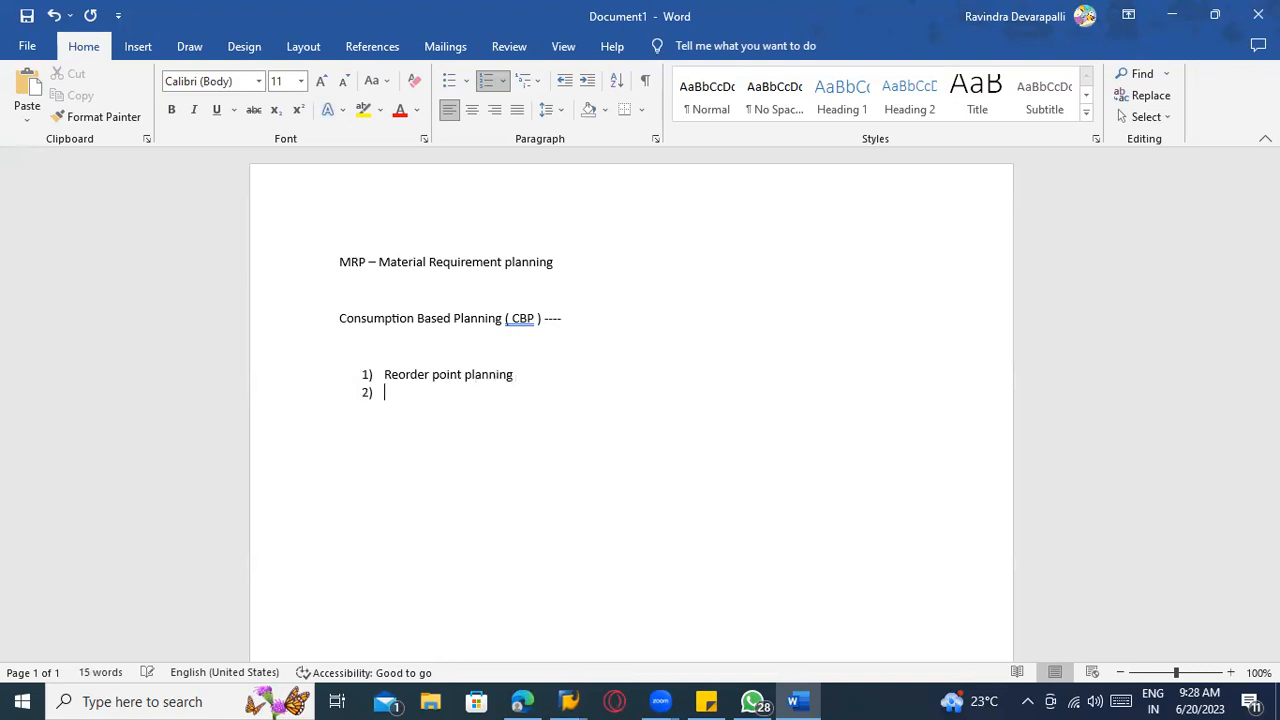
- Add "Forecast based planning" and "Time phased planning" as items 2 and 3 of the numbered list
type("f")
type("orecast ")
type("based on")
key("BackSpace")
key("BackSpace")
type("planning")
key("Return")
type("time p")
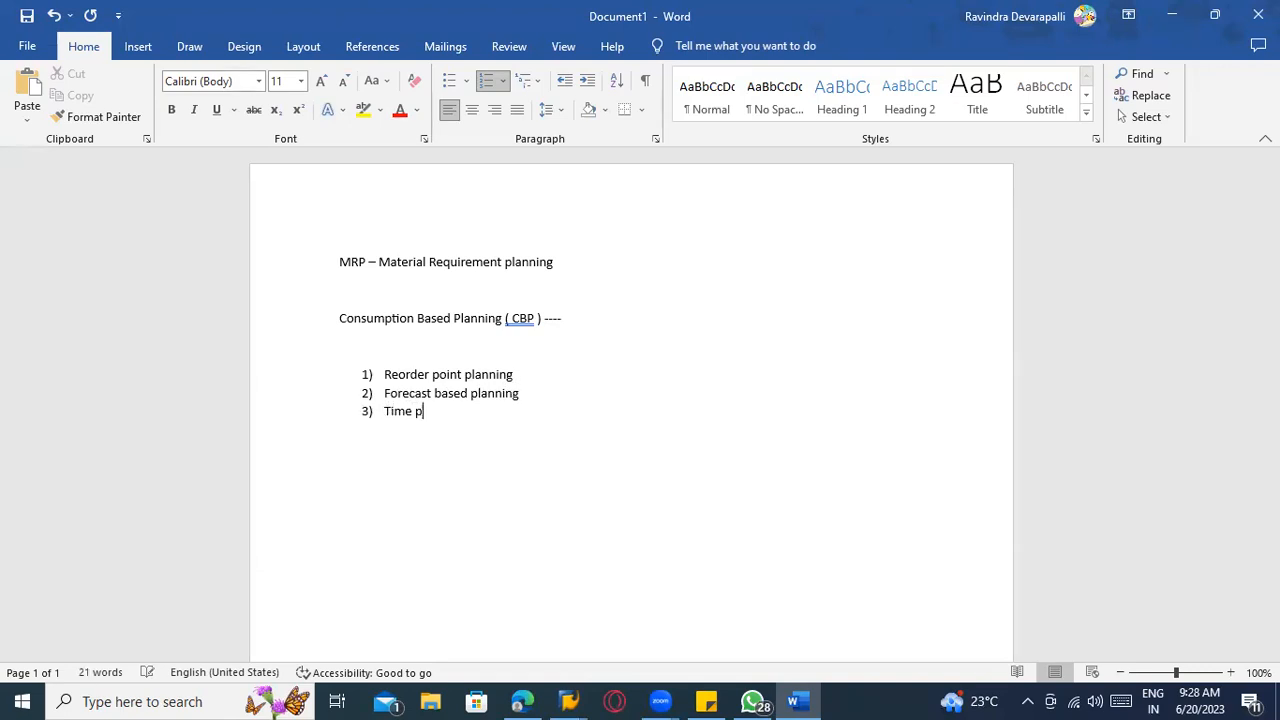
type("hased planning")
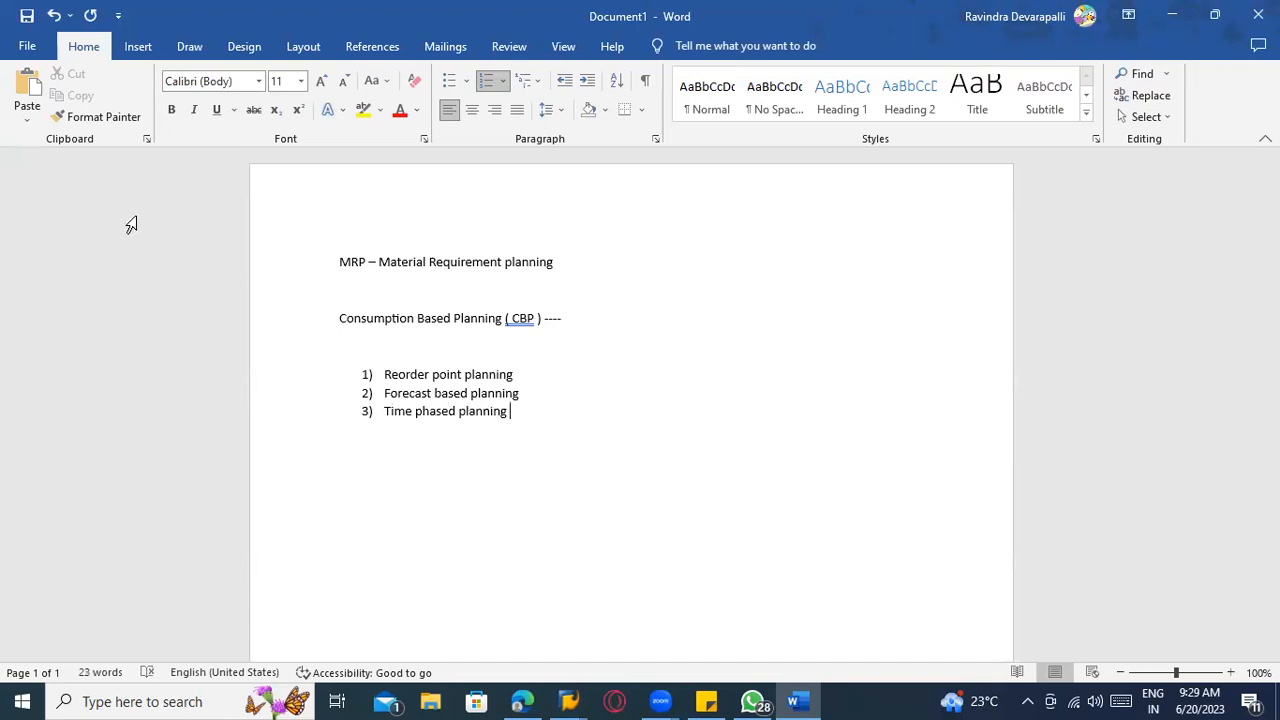
- Append a row of dashes after "Reorder point planning" in the first list item
left_click(551, 371)
type("-----------")
left_click(534, 431)
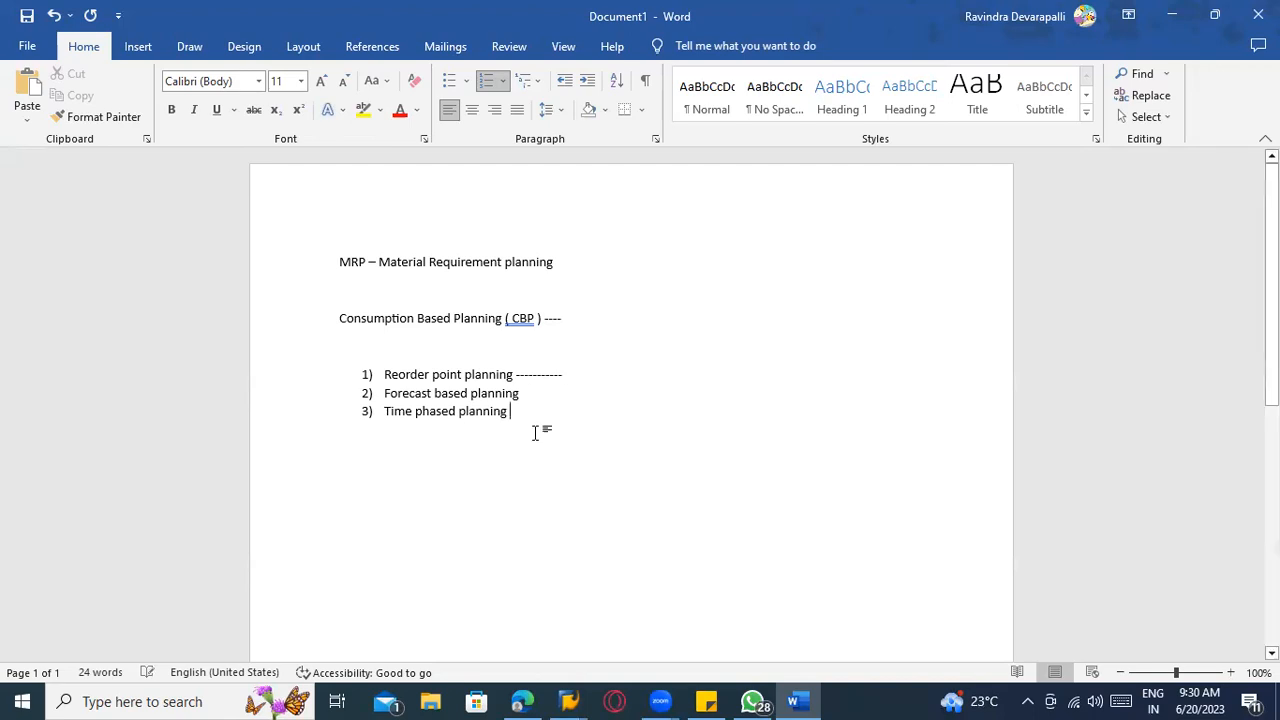
- Start a second numbered list below the first one with "Manual reorder planning" as item 1
key("Return")
key("Return")
key("Return")
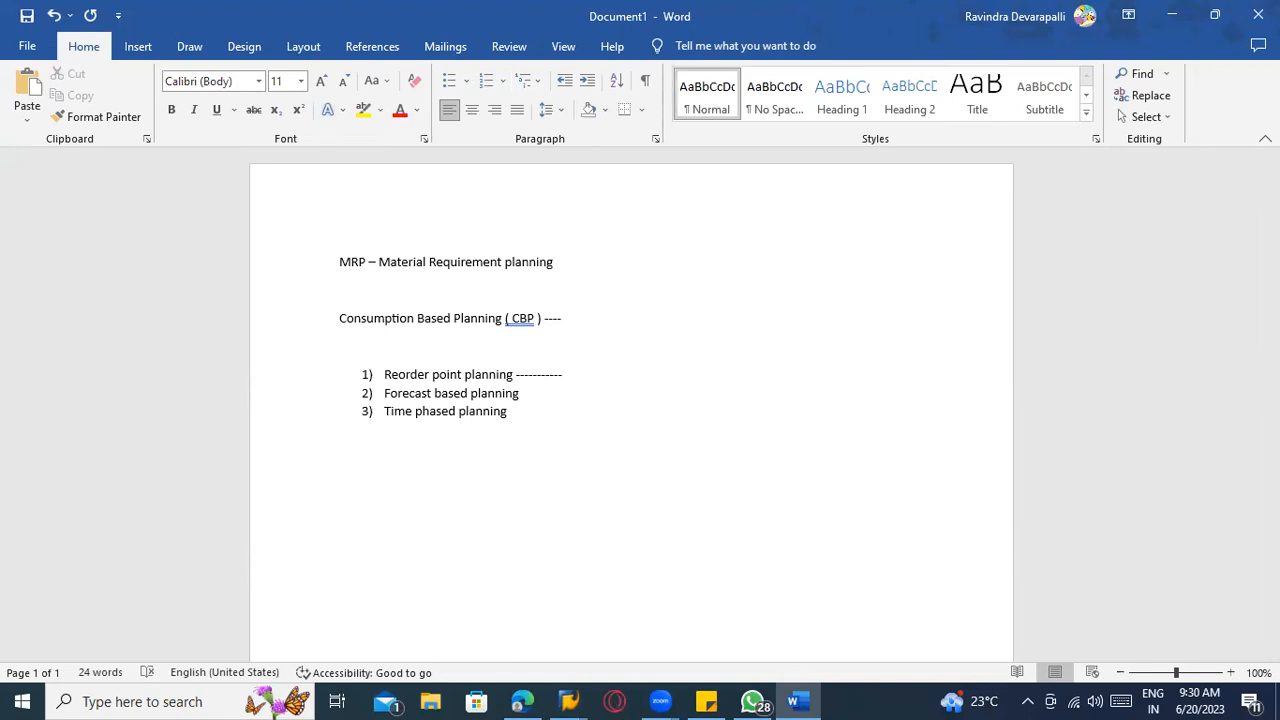
type("1) Manu")
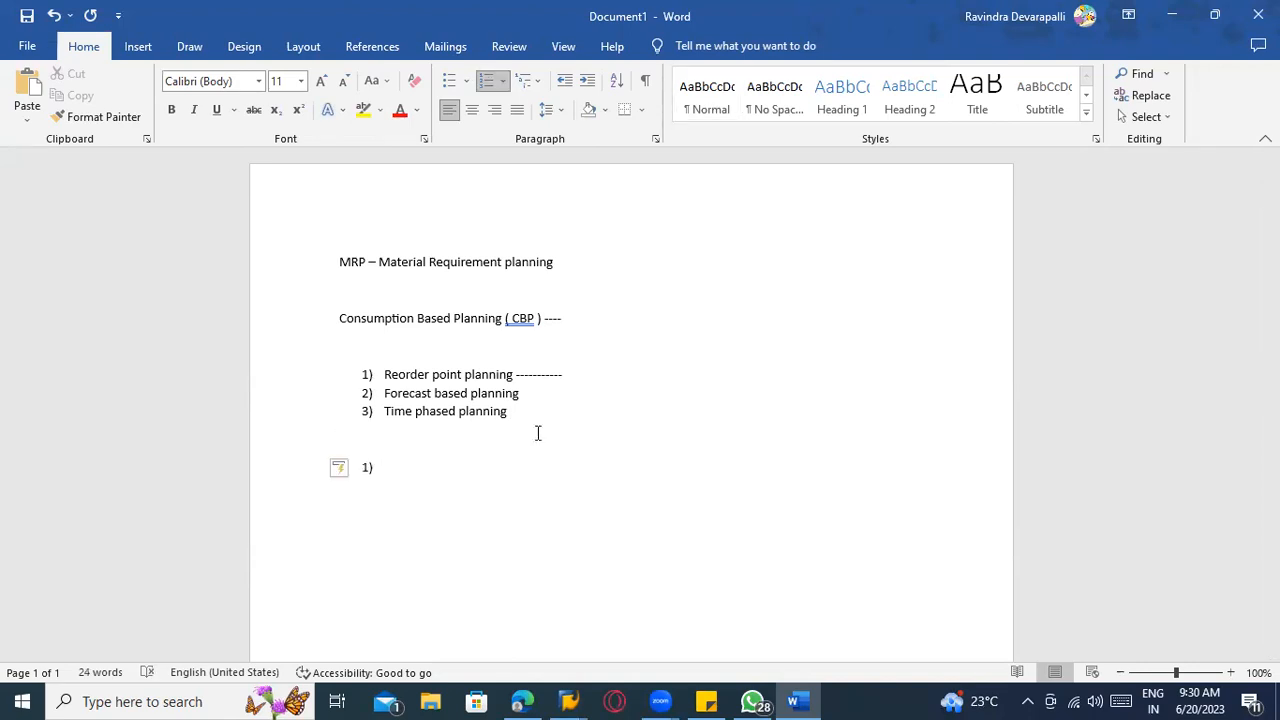
type("oo")
key("BackSpace")
key("BackSpace")
type("order planning")
key("Return")
- Add "Automatic reorder planning" as item 2 of the second numbered list
type("Autom")
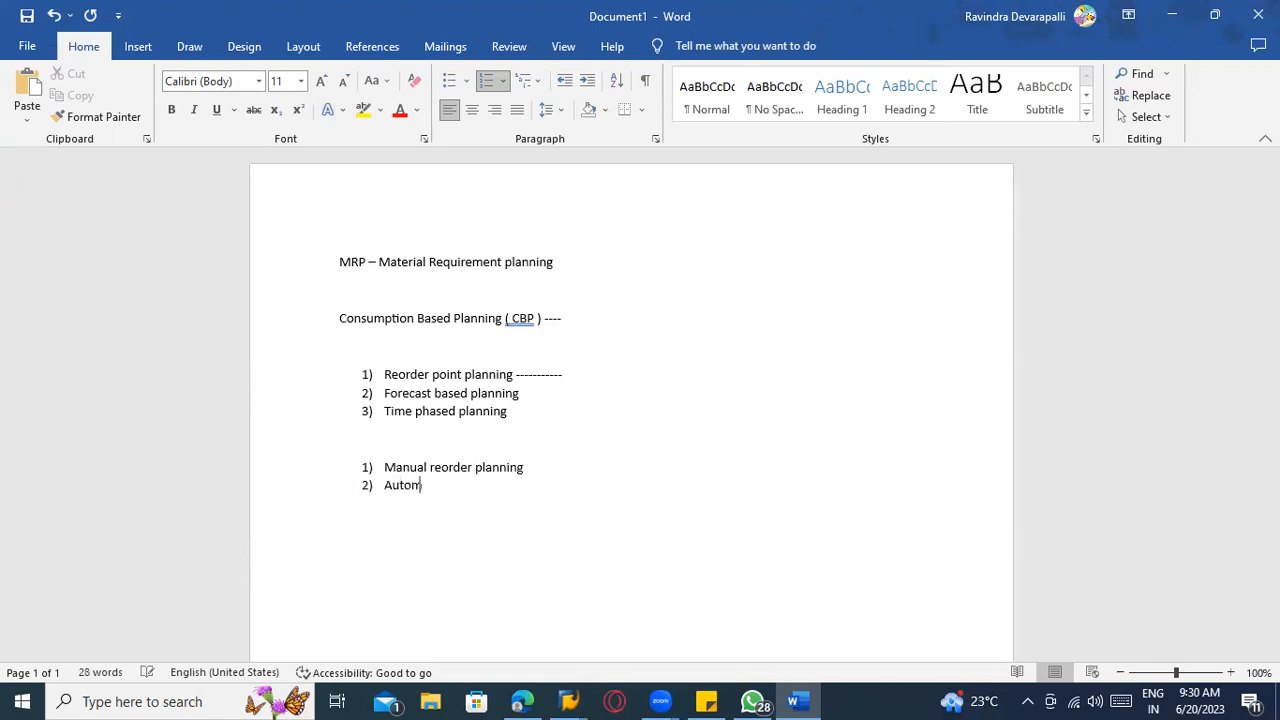
type("atic reorder p")
type("int")
key("BackSpace")
key("BackSpace")
key("BackSpace")
key("BackSpace")
key("BackSpace")
type("planning")
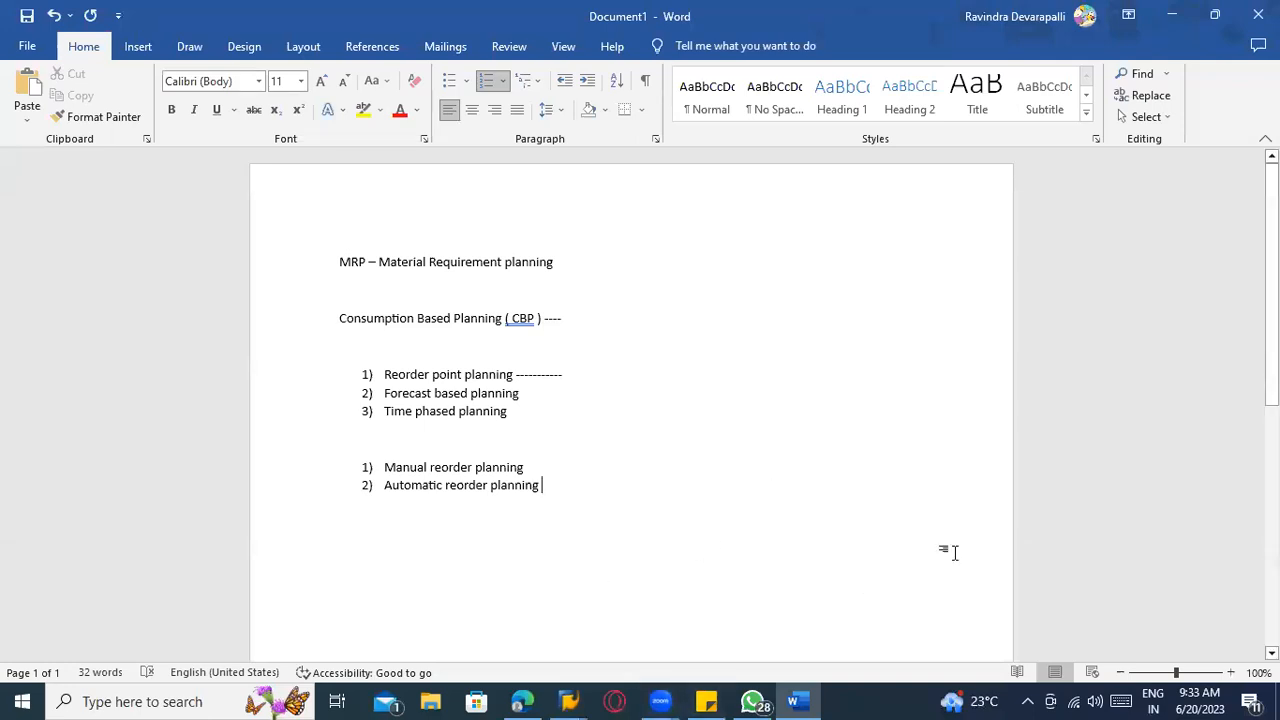
- Switch to SAP Logon and open the SAP system's logon screen
mouse_move(568, 701)
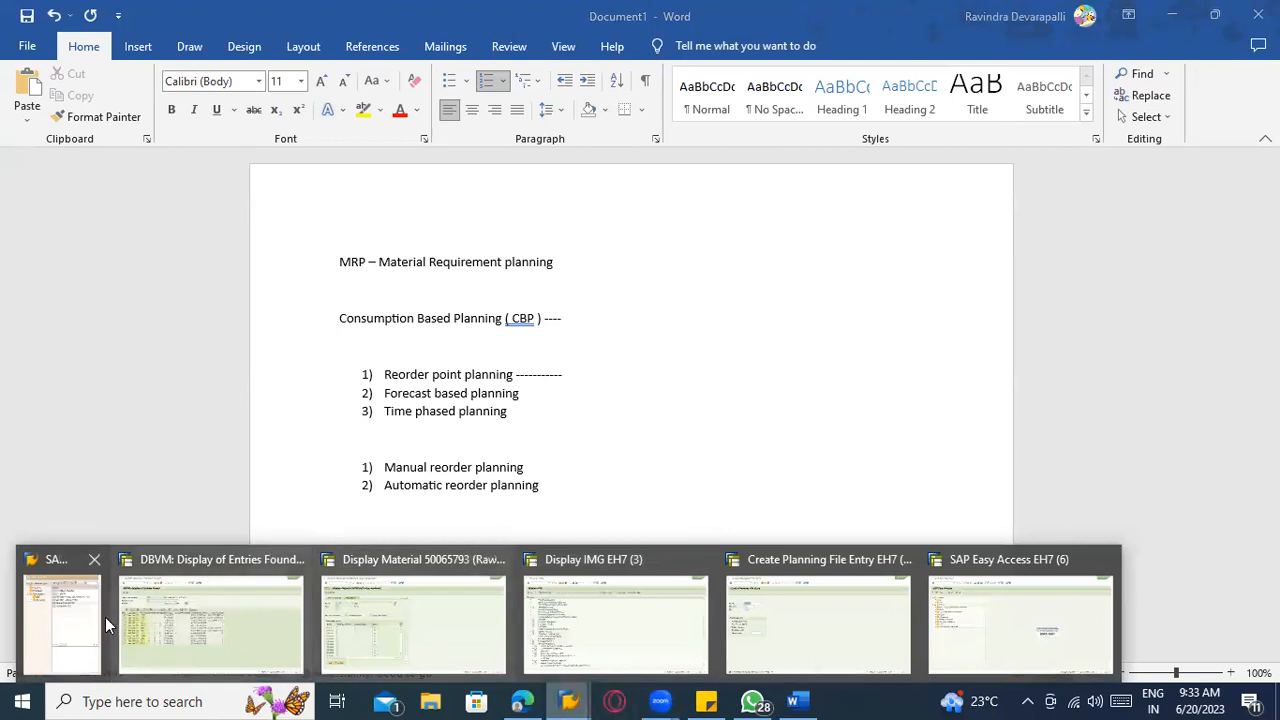
left_click(40, 610)
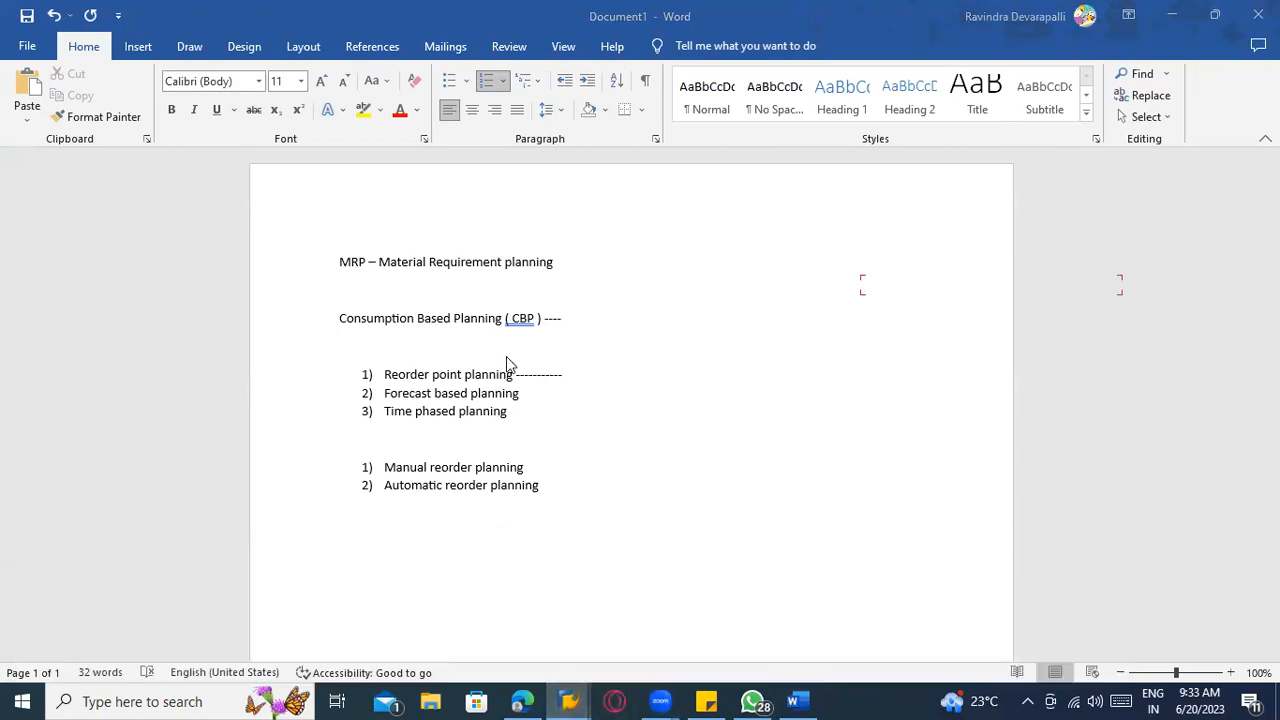
double_click(888, 286)
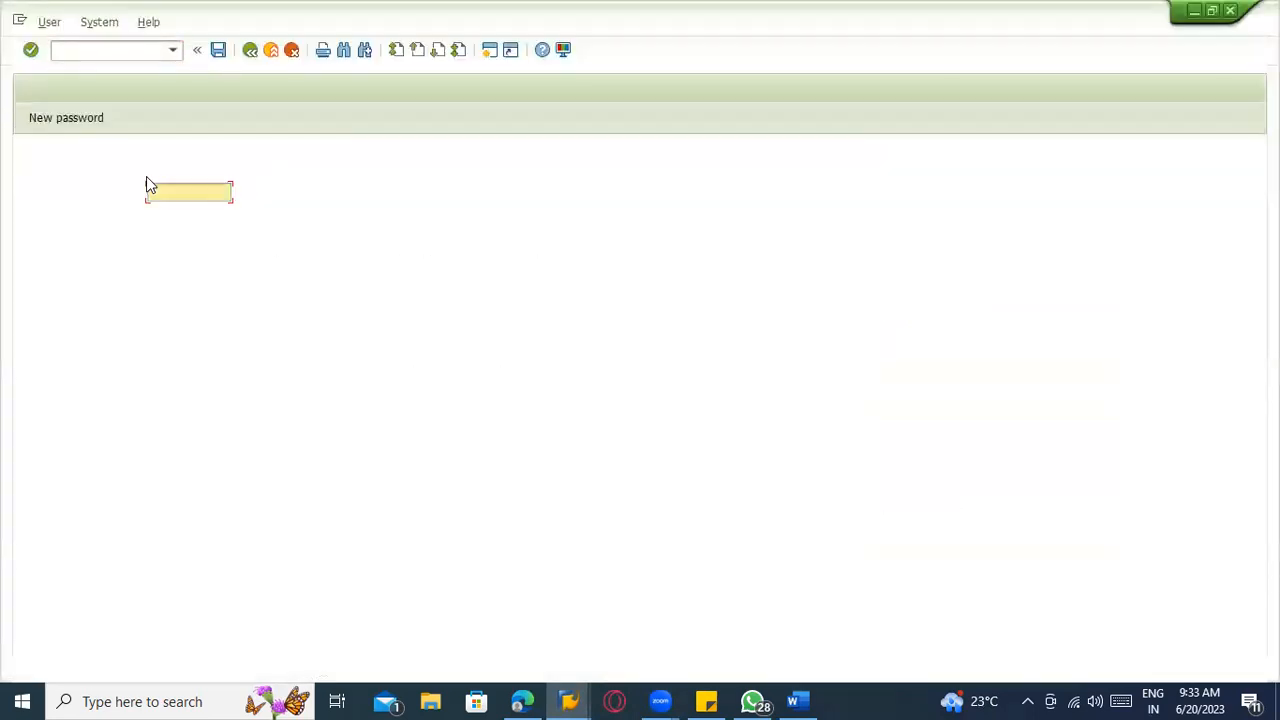
- Log on to client 800 with the user ID and account password, and dismiss the system message
left_click(164, 196)
left_click(174, 210)
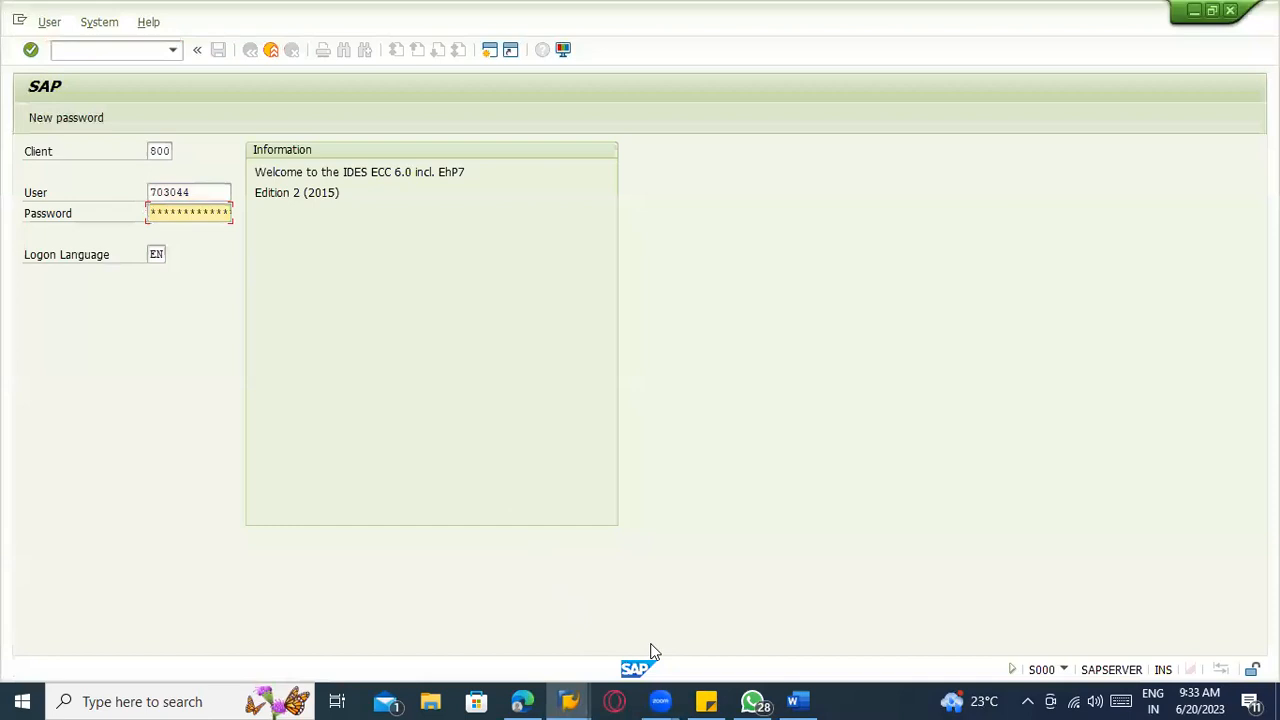
left_click(705, 700)
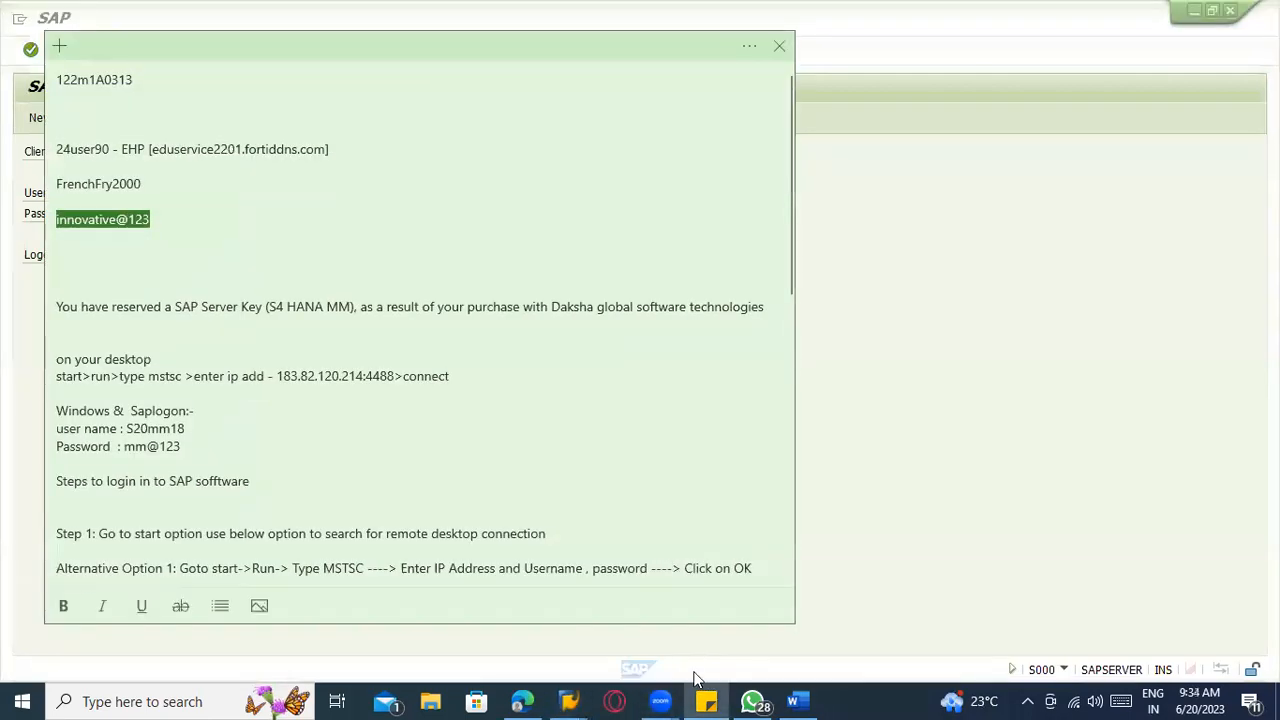
left_click(697, 678)
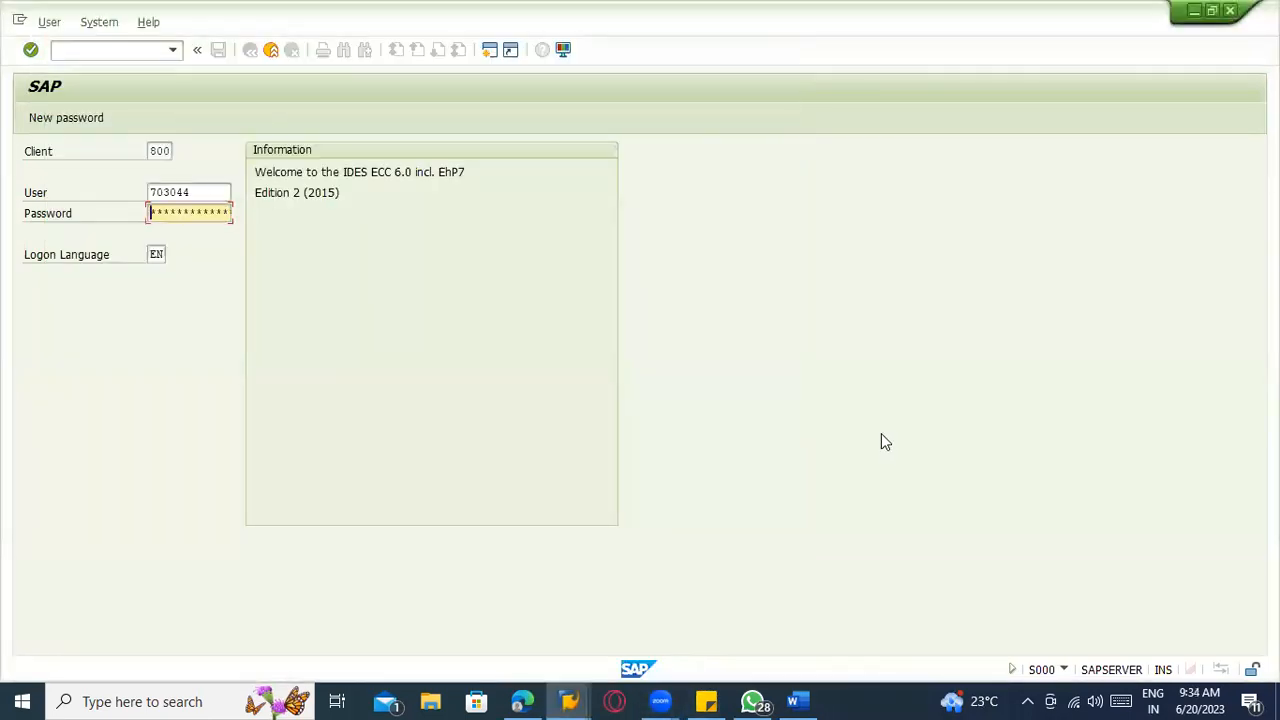
key("Return")
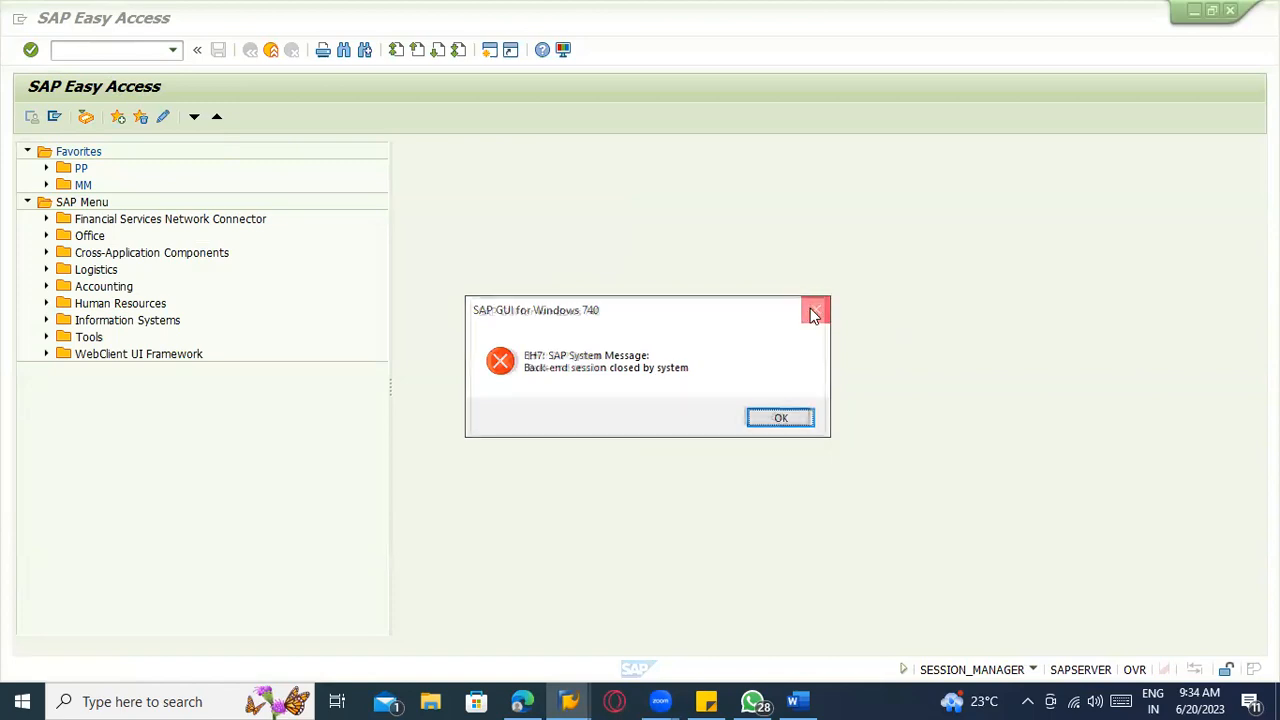
left_click(782, 419)
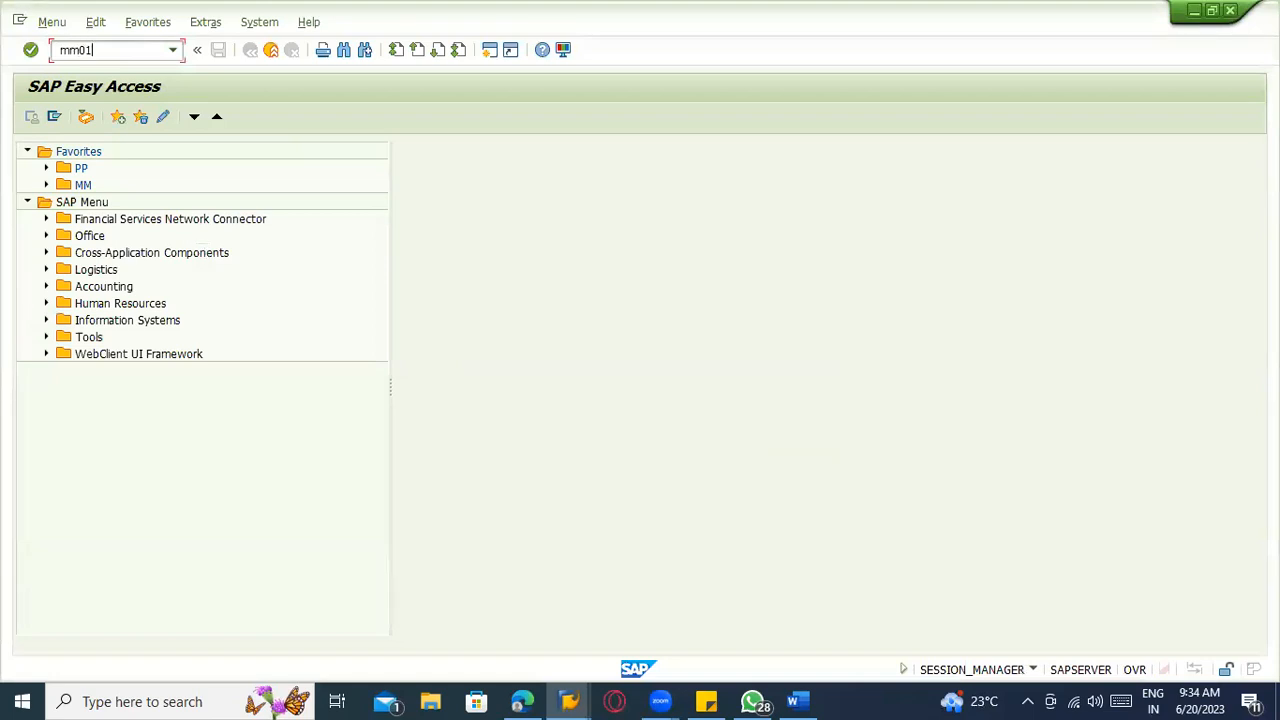
- Run transaction MM01 and set the industry sector to Mechanical Engineering and the material type to ROH Raw material
key("Return")
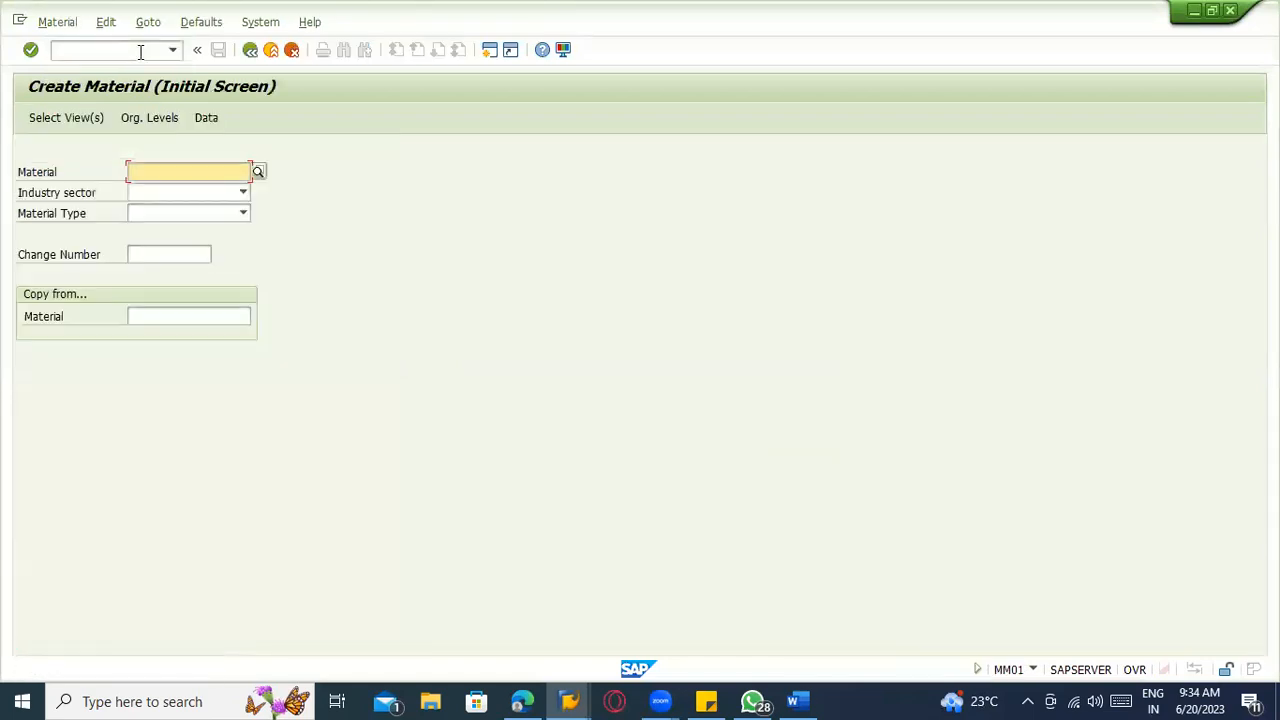
key("Tab")
key("m")
key("Tab")
key("r")
key("r")
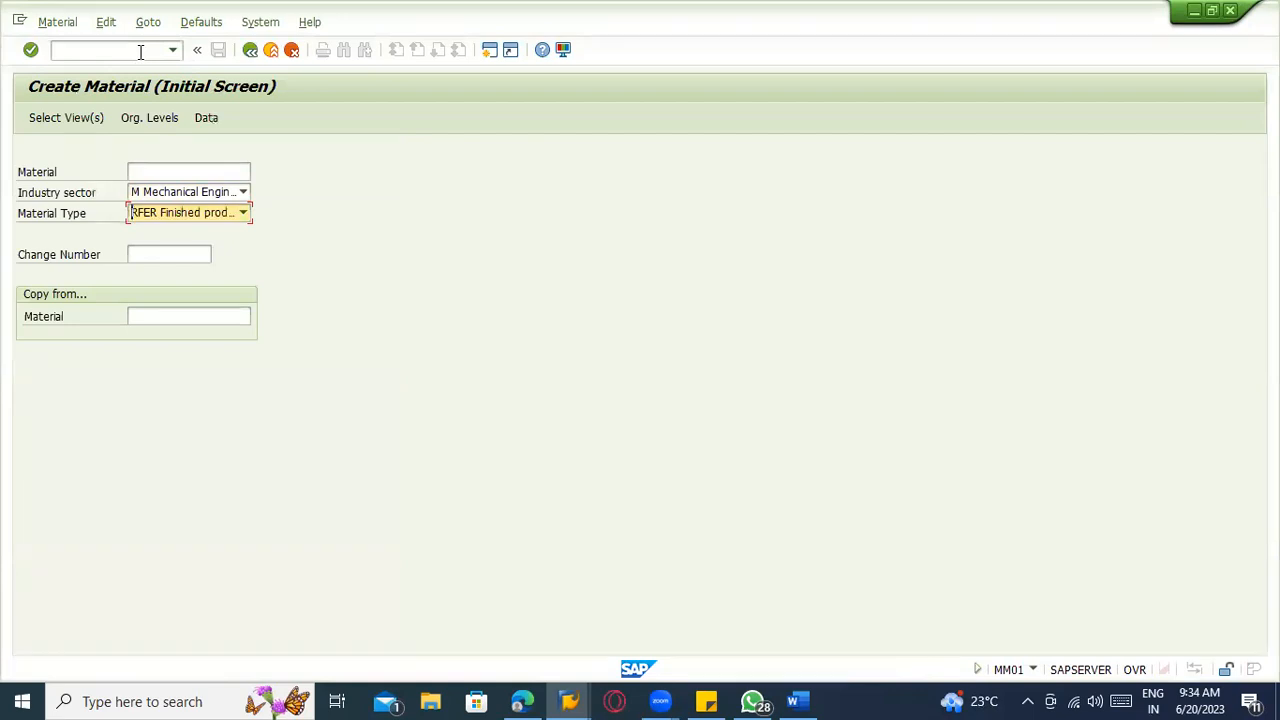
key("Return")
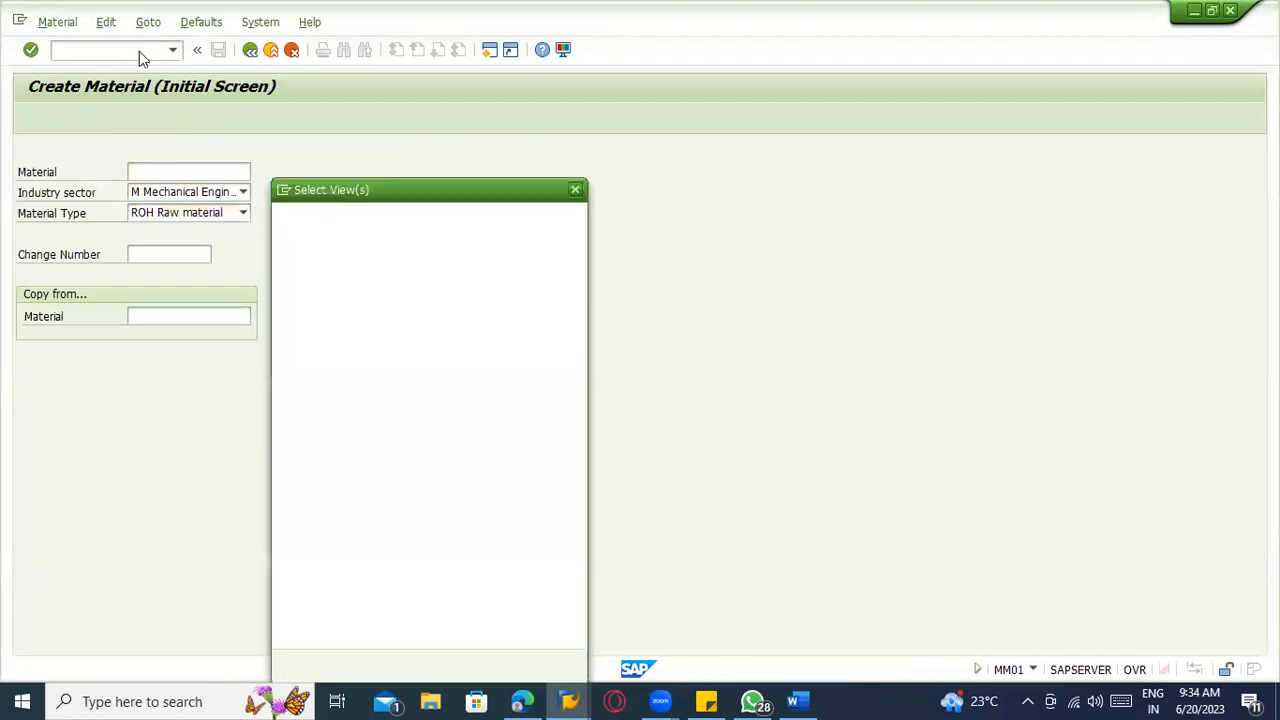
- Select the views Basic Data 1, MRP 1 to MRP 4 and Purchasing for the new material
left_click(285, 240)
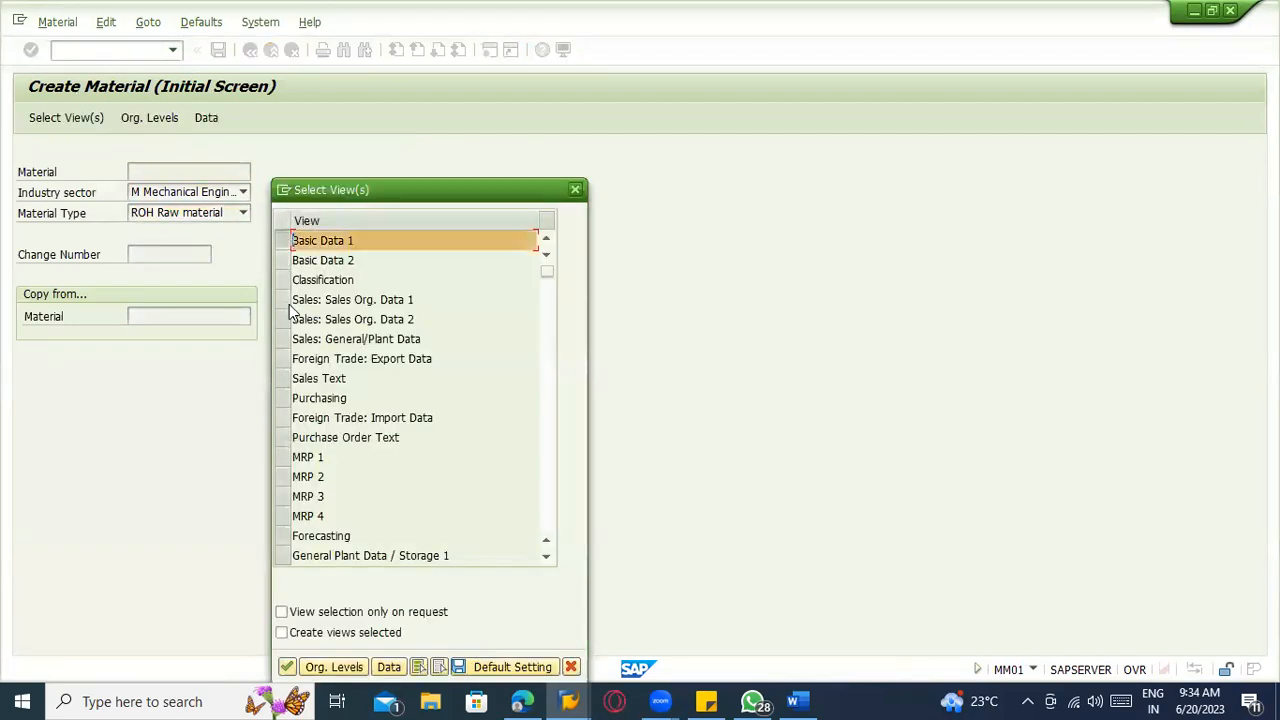
left_click(282, 457)
left_click(283, 477)
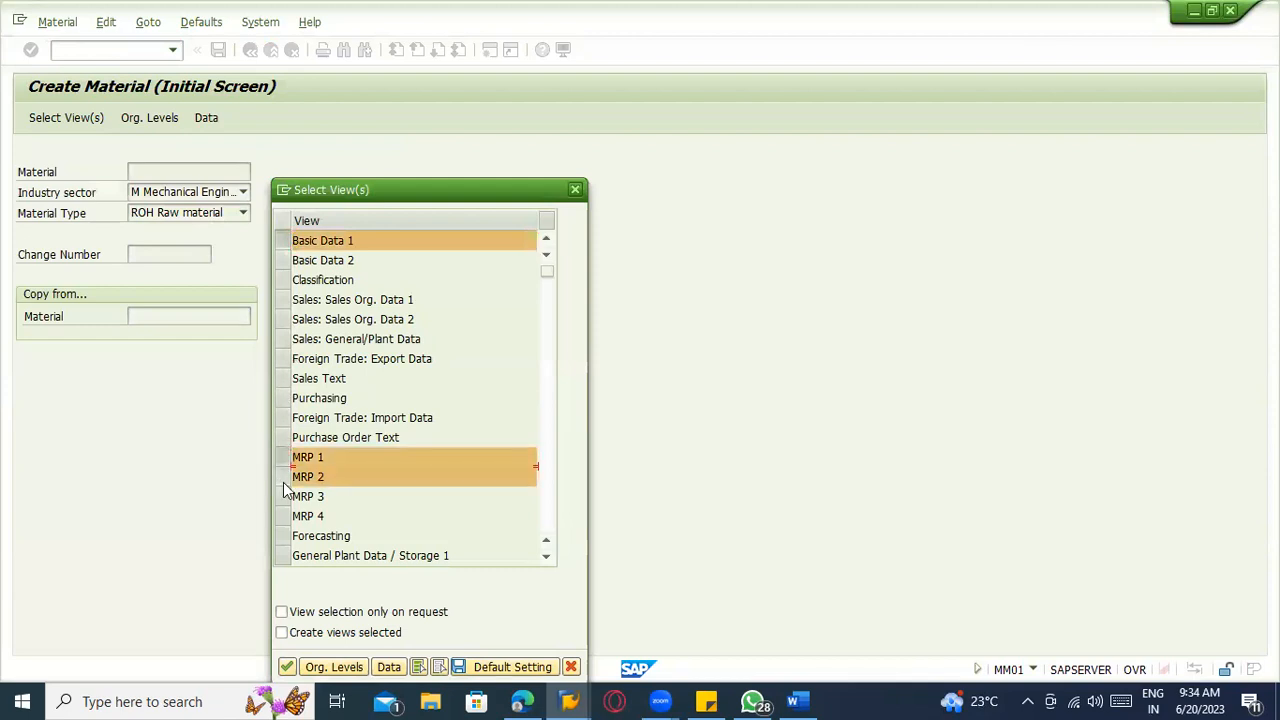
left_click(283, 497)
left_click(284, 514)
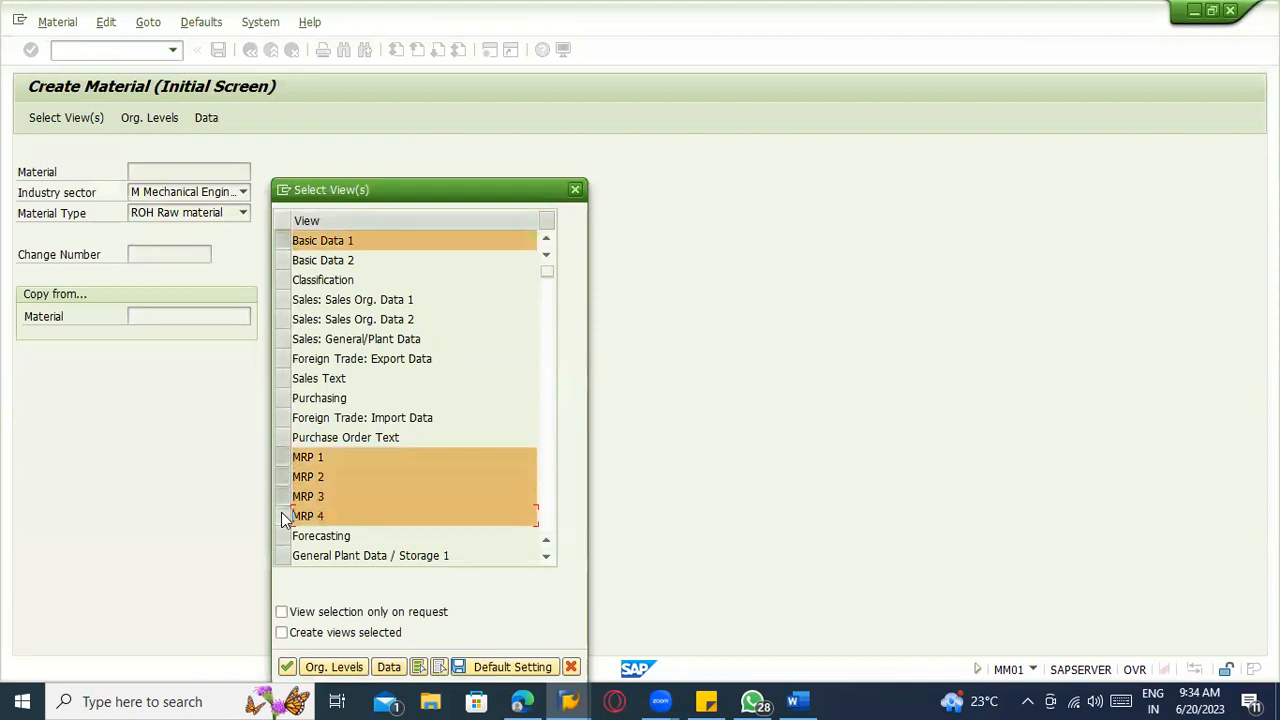
left_click(281, 399)
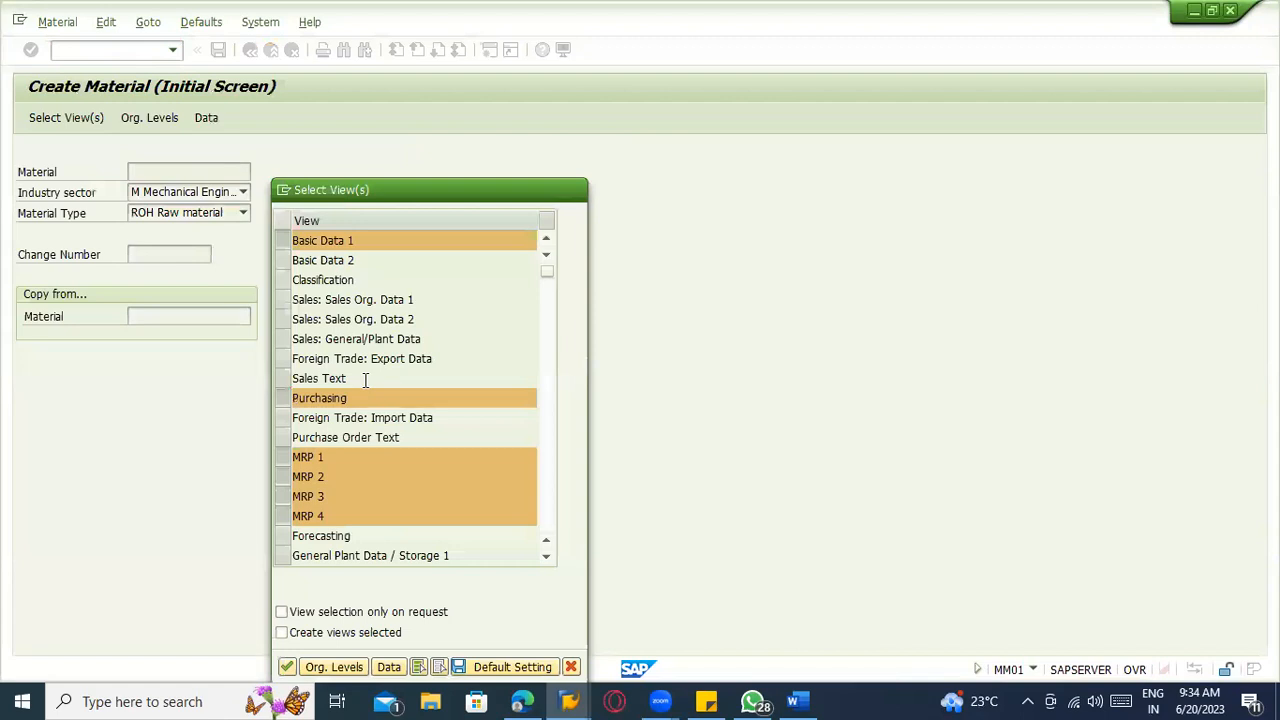
- Add the views Forecasting, General Plant Data / Storage 1 and 2, and Accounting 1 and 2, and confirm the view selection
scroll(365, 380, "down", 1)
scroll(366, 378, "down", 1)
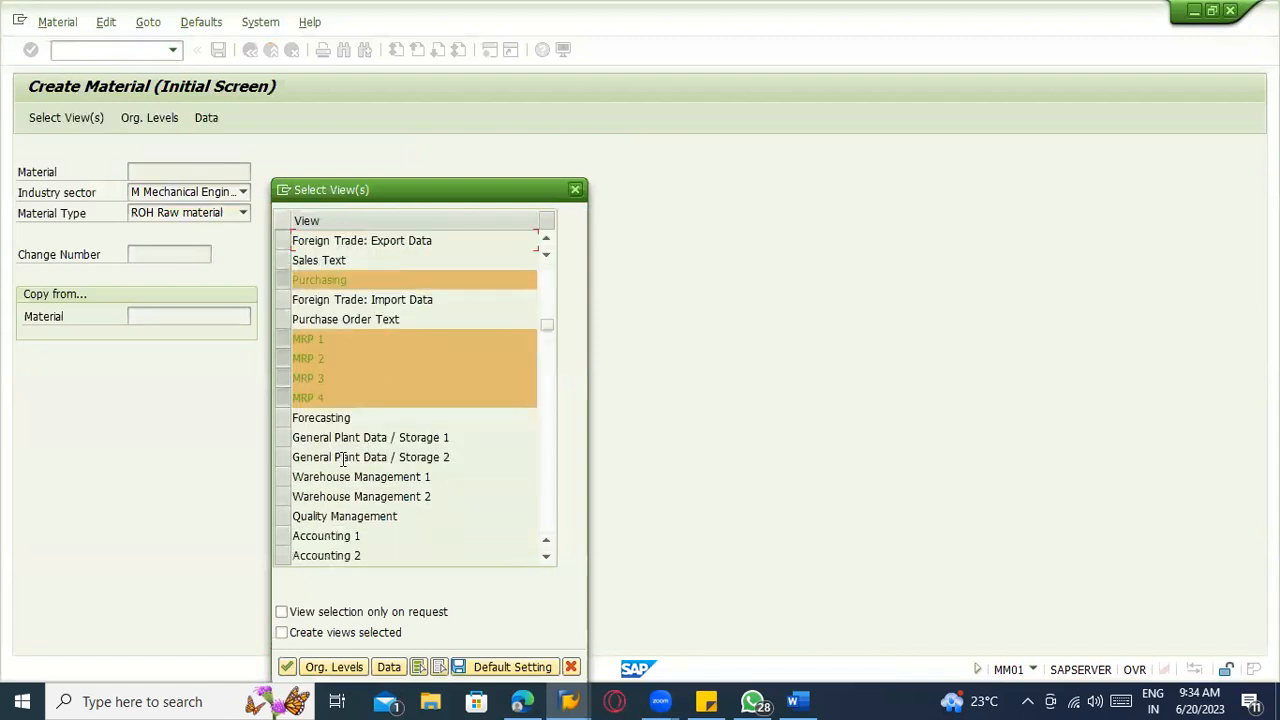
left_click(279, 414)
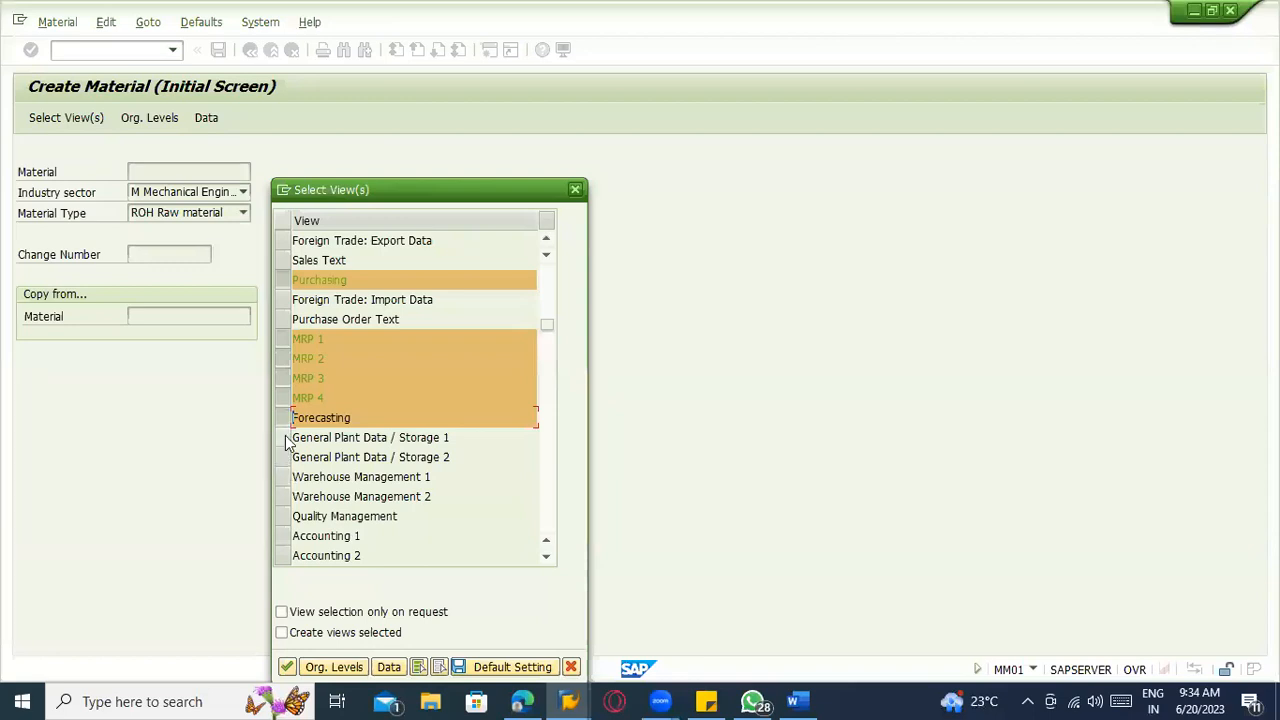
left_click(284, 437)
left_click(285, 458)
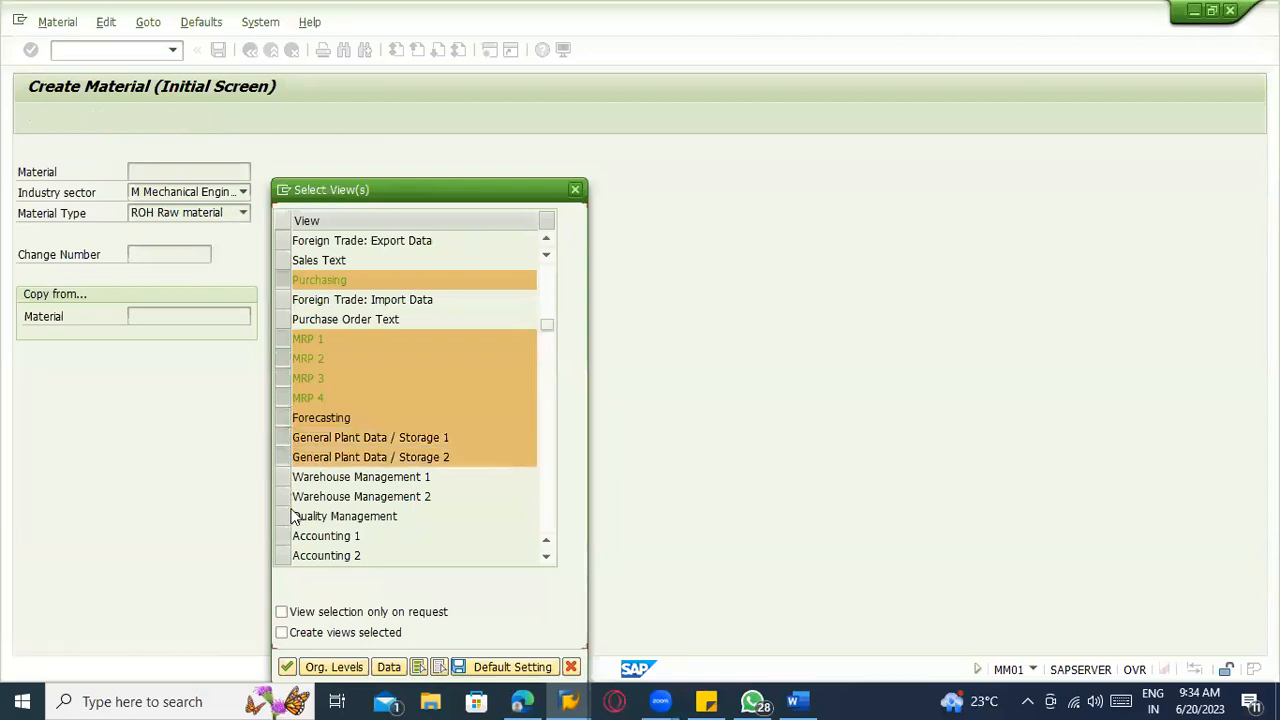
scroll(288, 515, "down", 1)
left_click(283, 480)
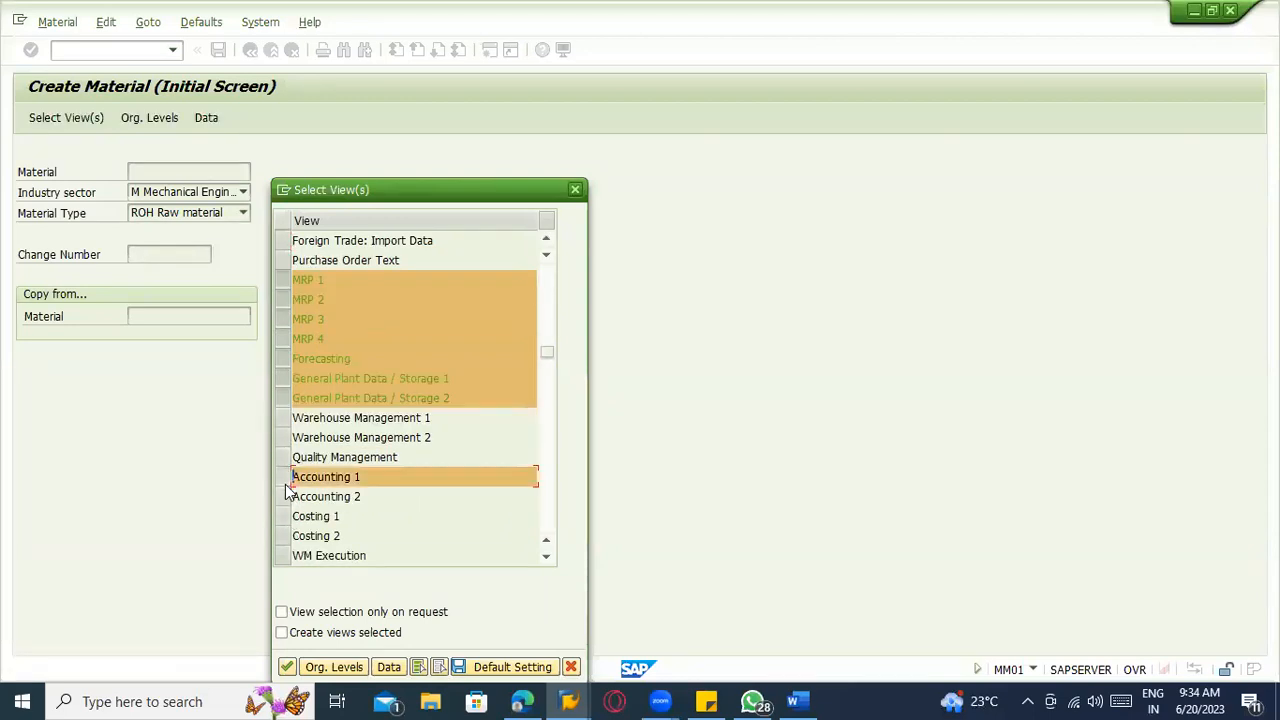
left_click(286, 497)
key("Return")
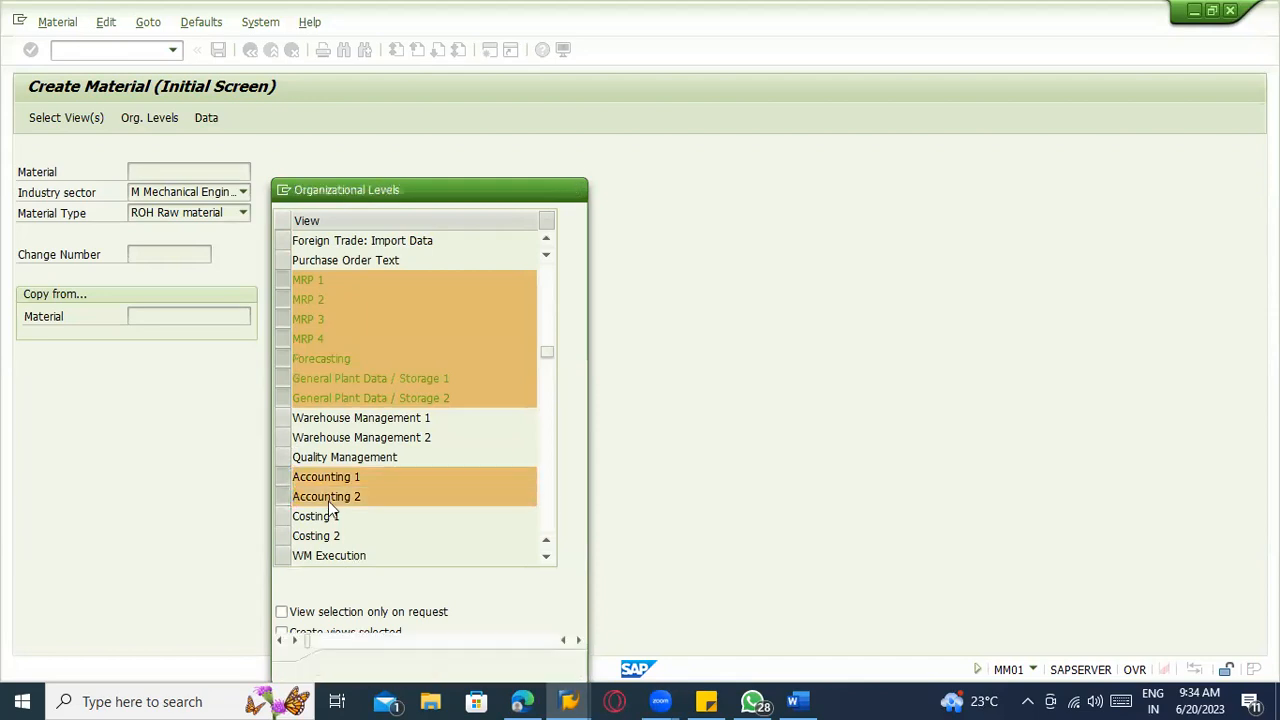
- Set the organizational levels to plant 1100 and storage location 0001, leave the profiles blank, and confirm
left_click(296, 222)
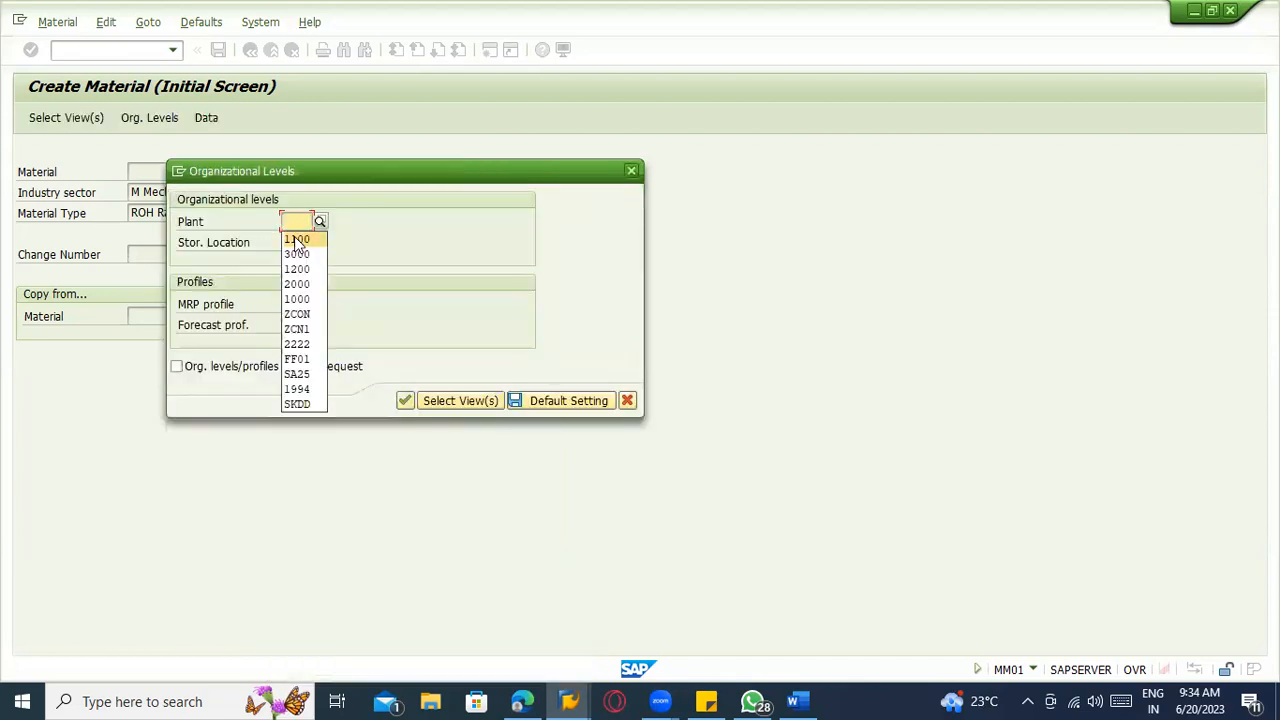
left_click(296, 239)
left_click(297, 243)
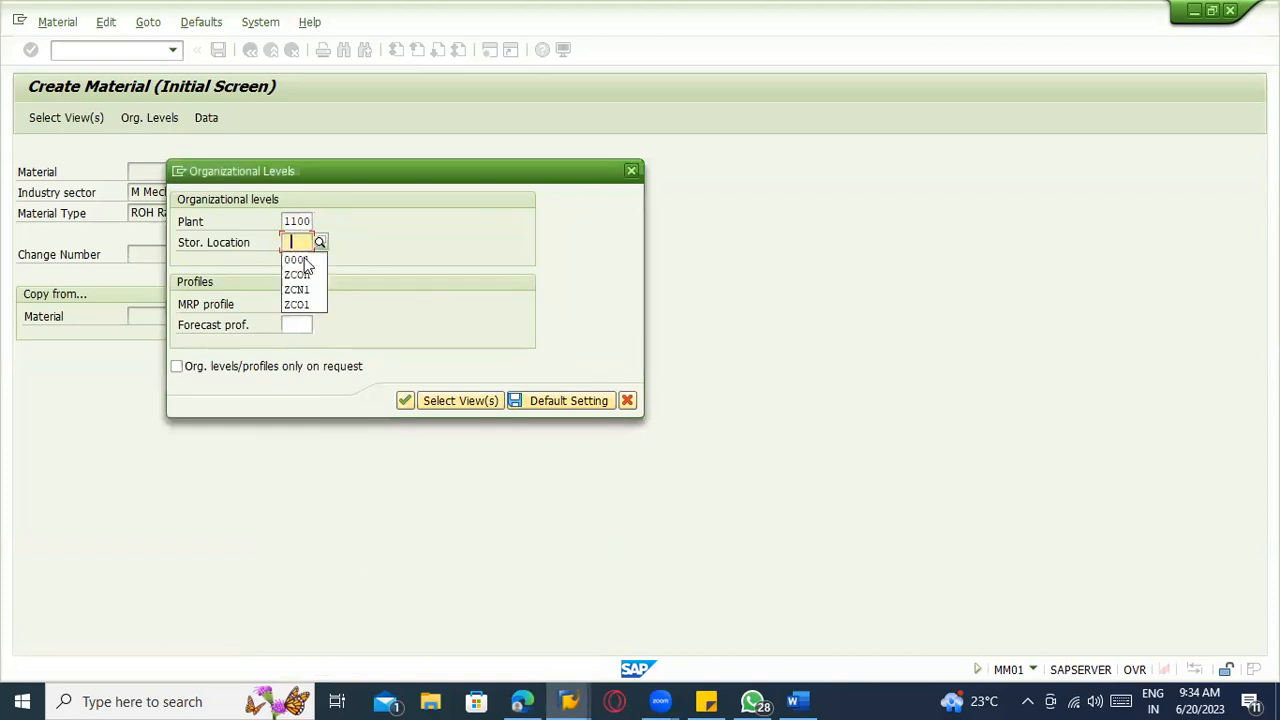
left_click(301, 253)
left_click(288, 221)
left_click(297, 243)
left_click(299, 304)
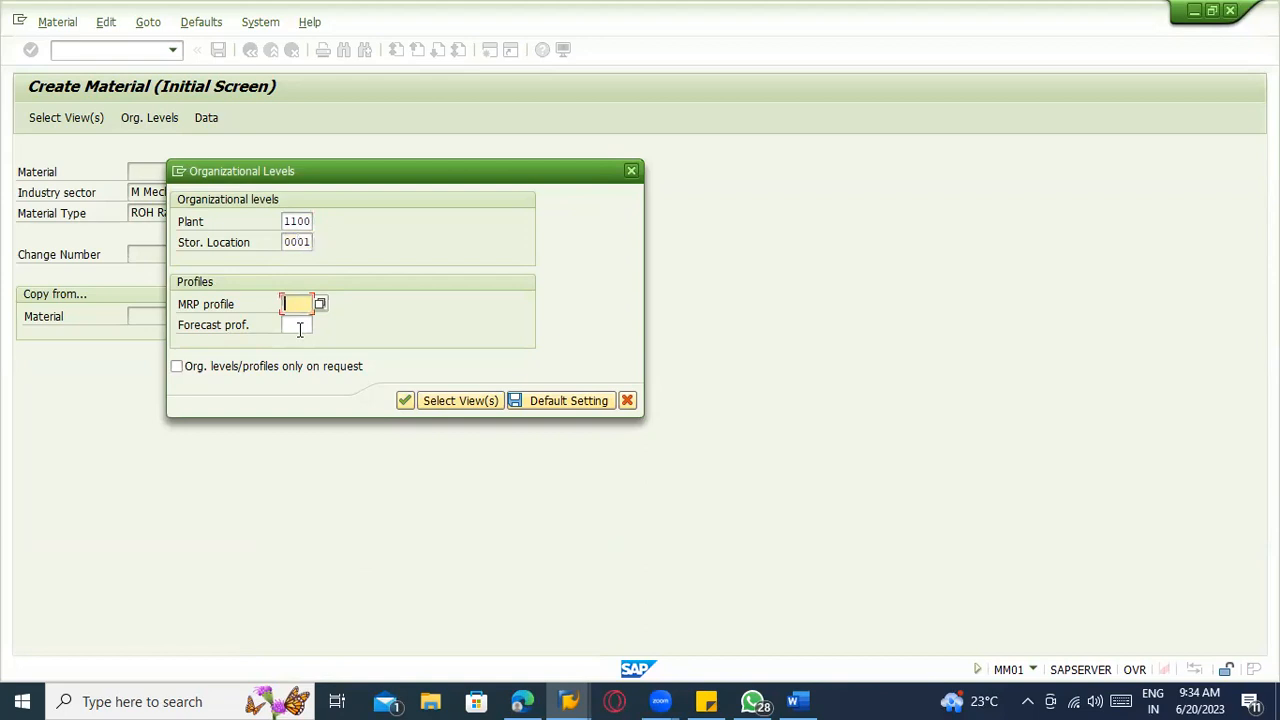
left_click(403, 401)
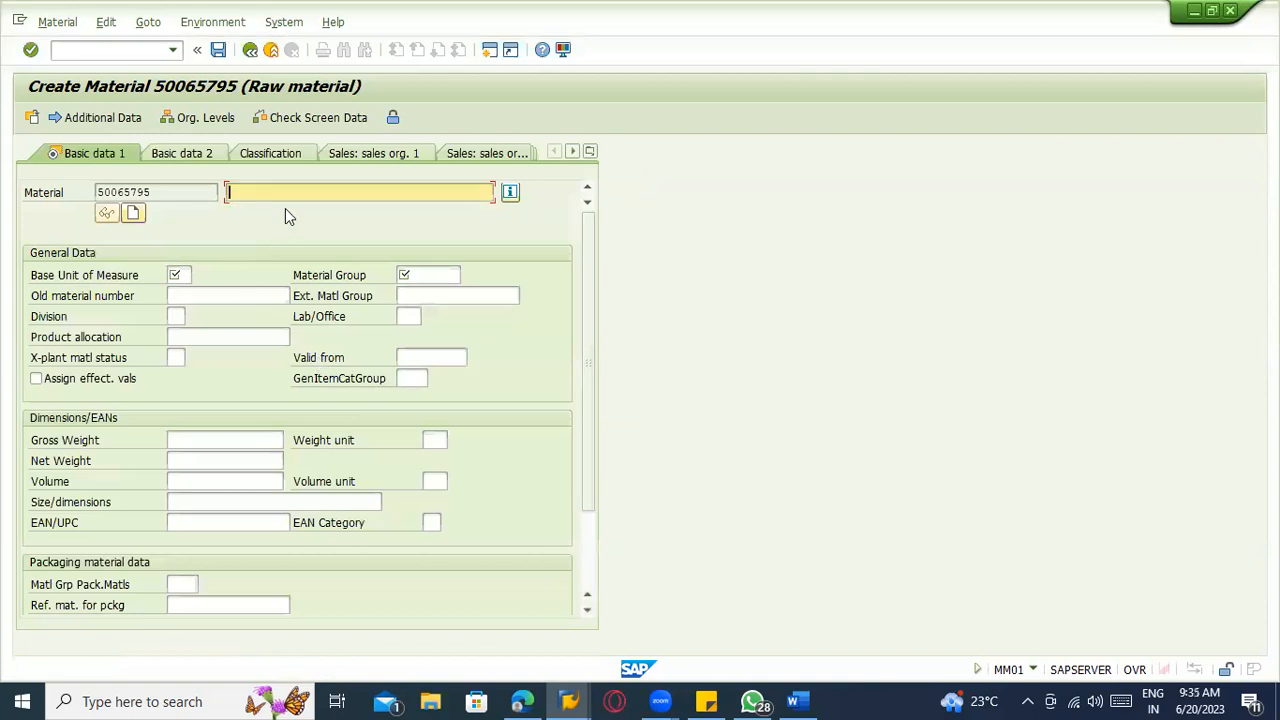
- Fill in the basic data with description "Testign MrP", base unit of measure EA and material group 00204, and continue to the Purchasing view
type("Tes")
key("Tab")
key("Tab")
key("Tab")
key("Tab")
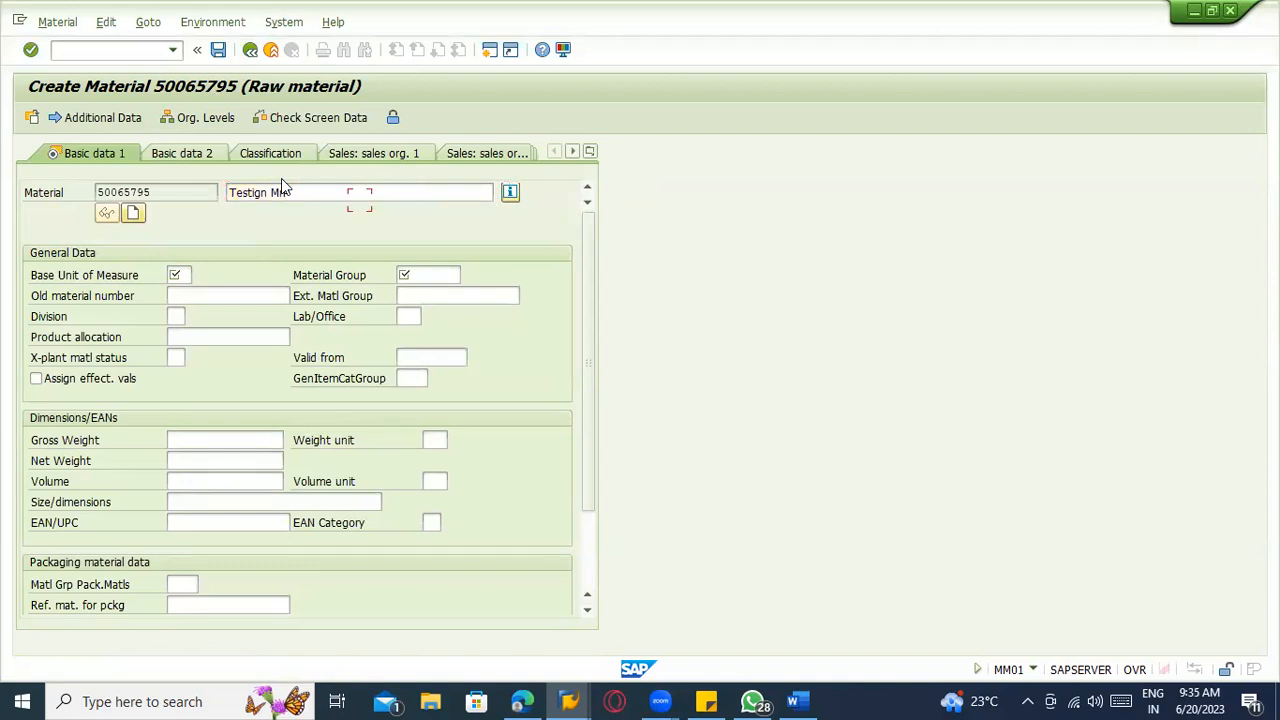
type("EA")
left_click(424, 278)
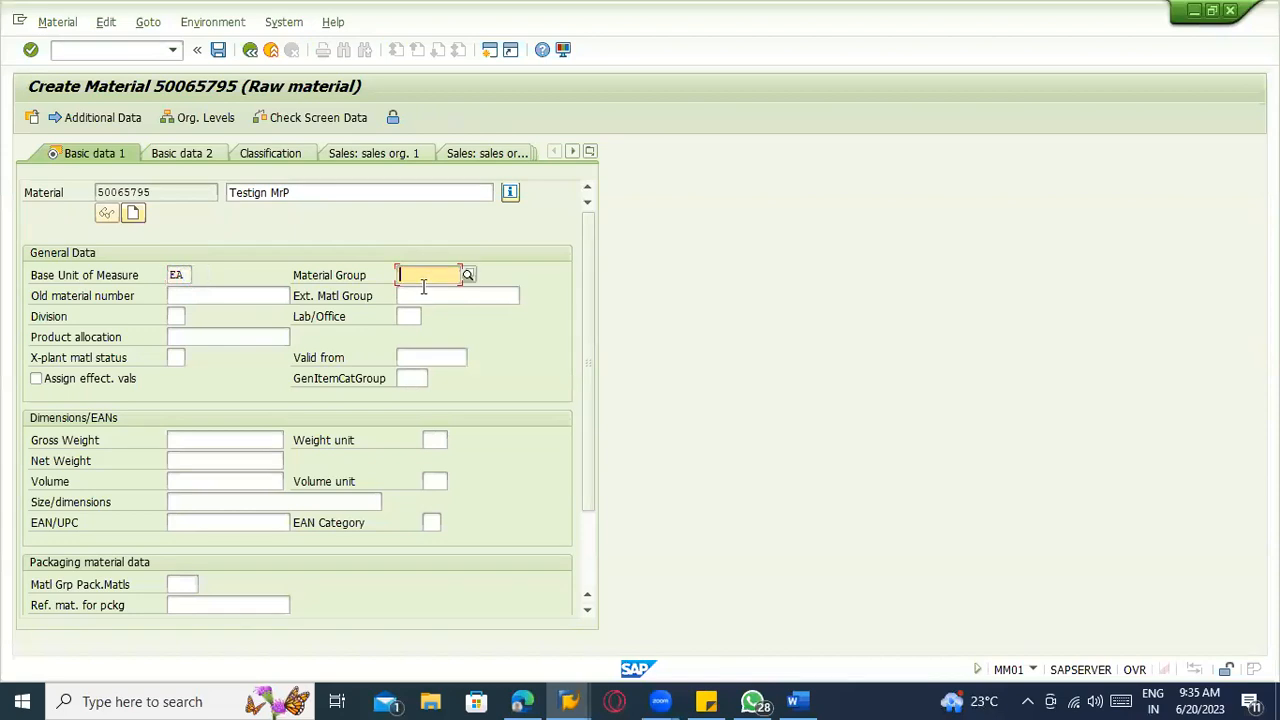
left_click(418, 293)
key("Return")
- Set the purchasing group to 000 and continue to the MRP 1 view
left_click(176, 316)
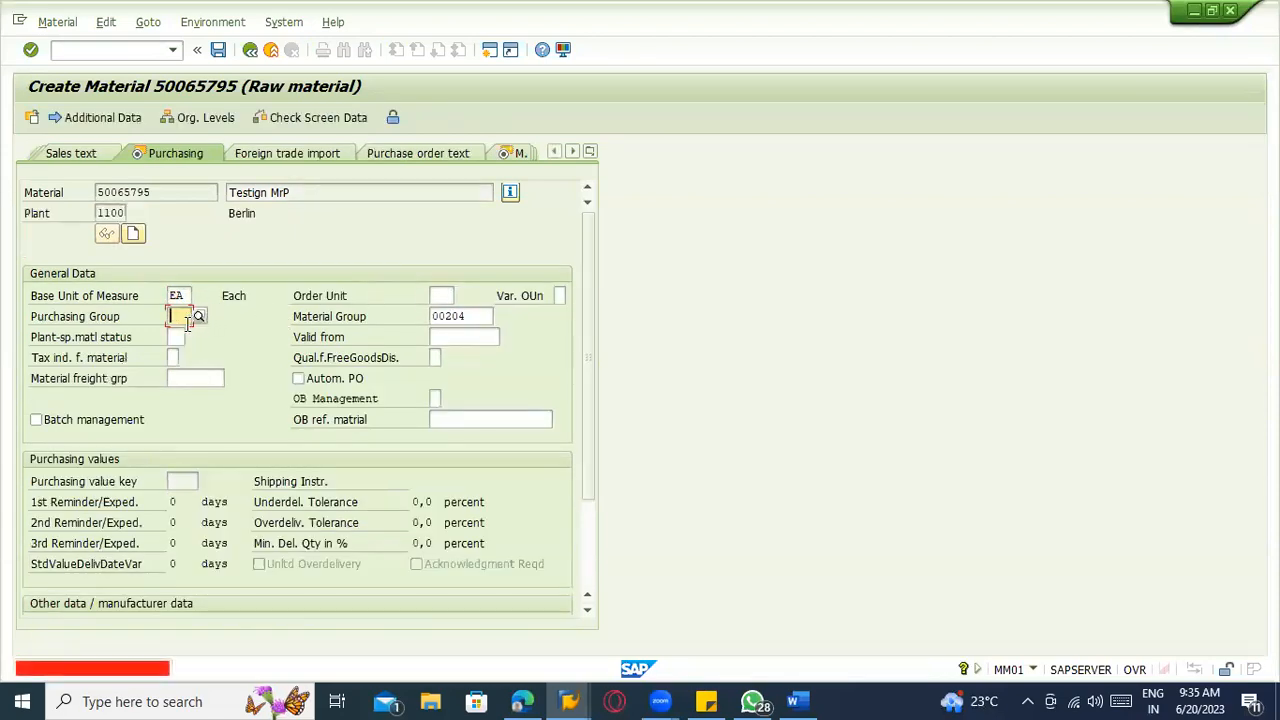
left_click(183, 338)
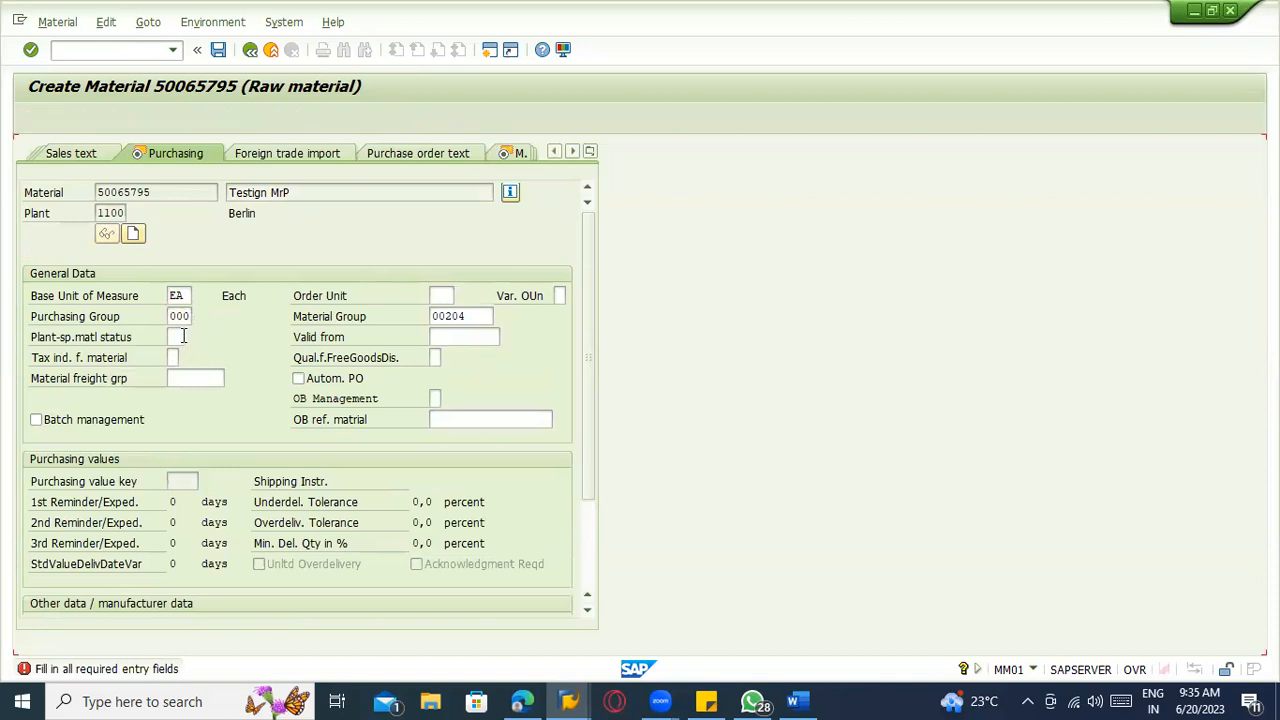
key("Return")
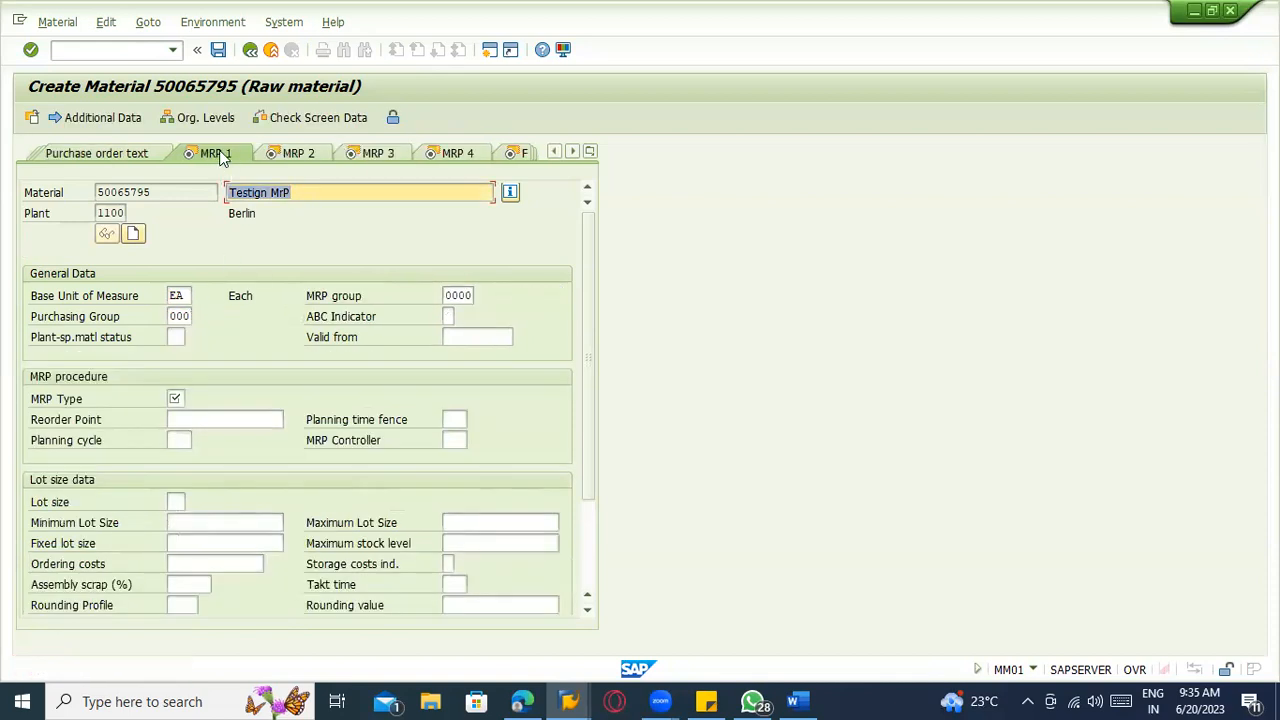
- Review the reorder point and forecast-based entries among the available MRP types, and choose V1, Manual reord.point w. ext.reqs
left_click(174, 399)
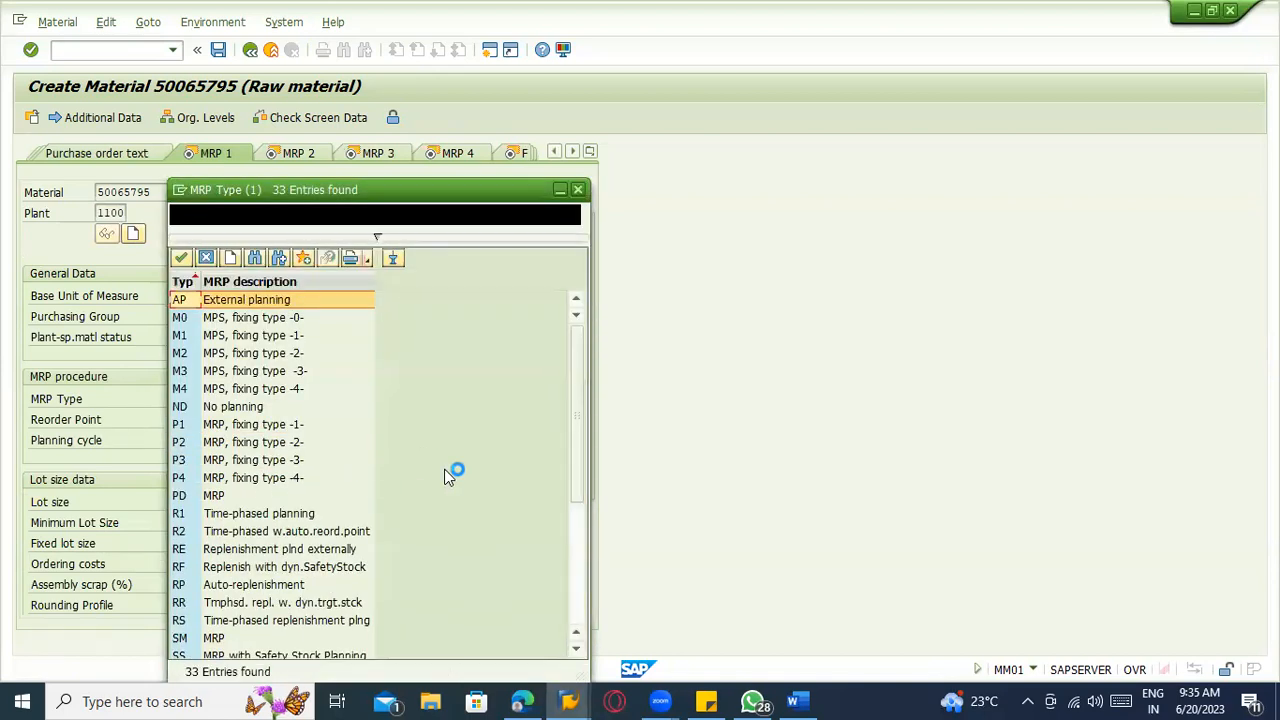
left_click(574, 551)
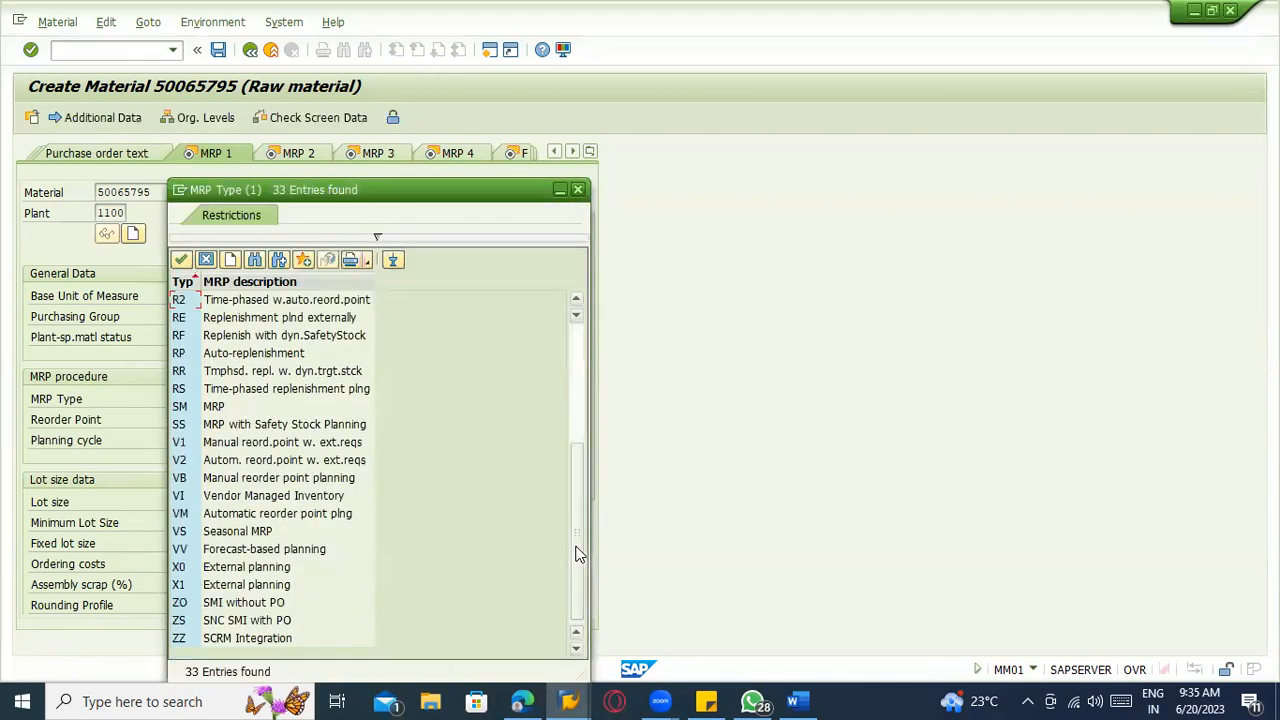
left_click(219, 553)
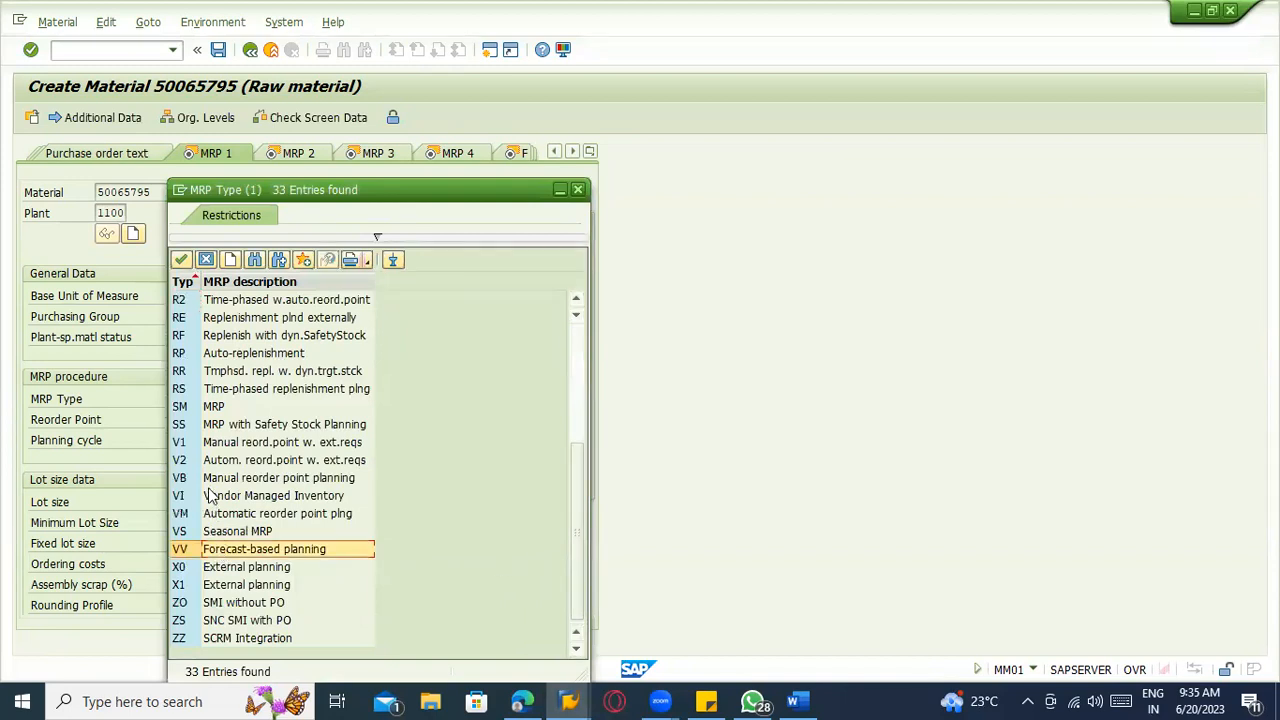
left_click(223, 443)
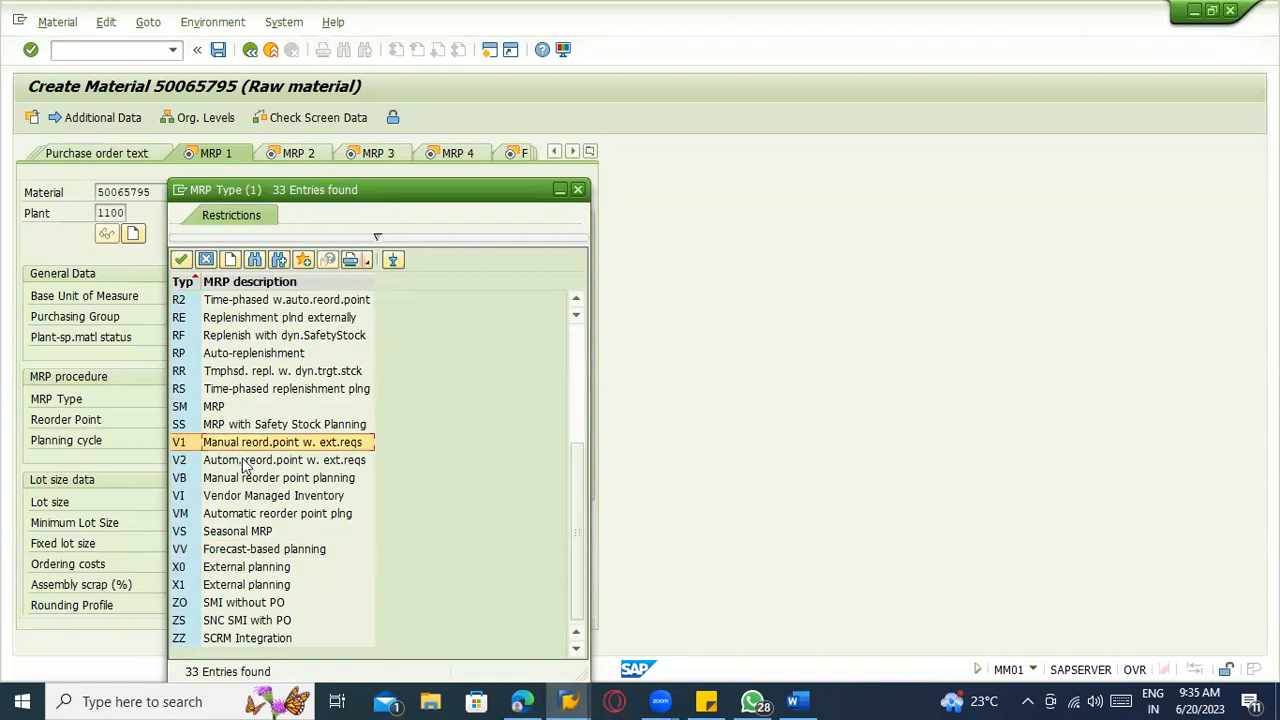
left_click(228, 514)
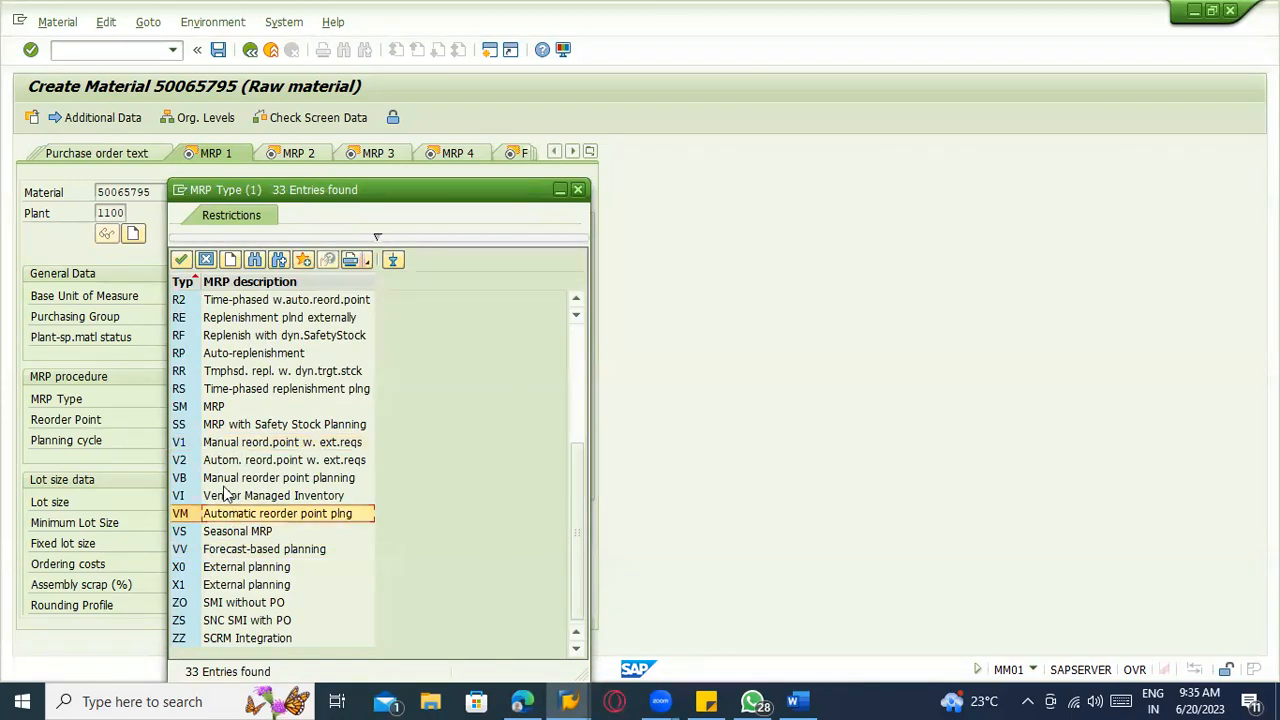
left_click(227, 481)
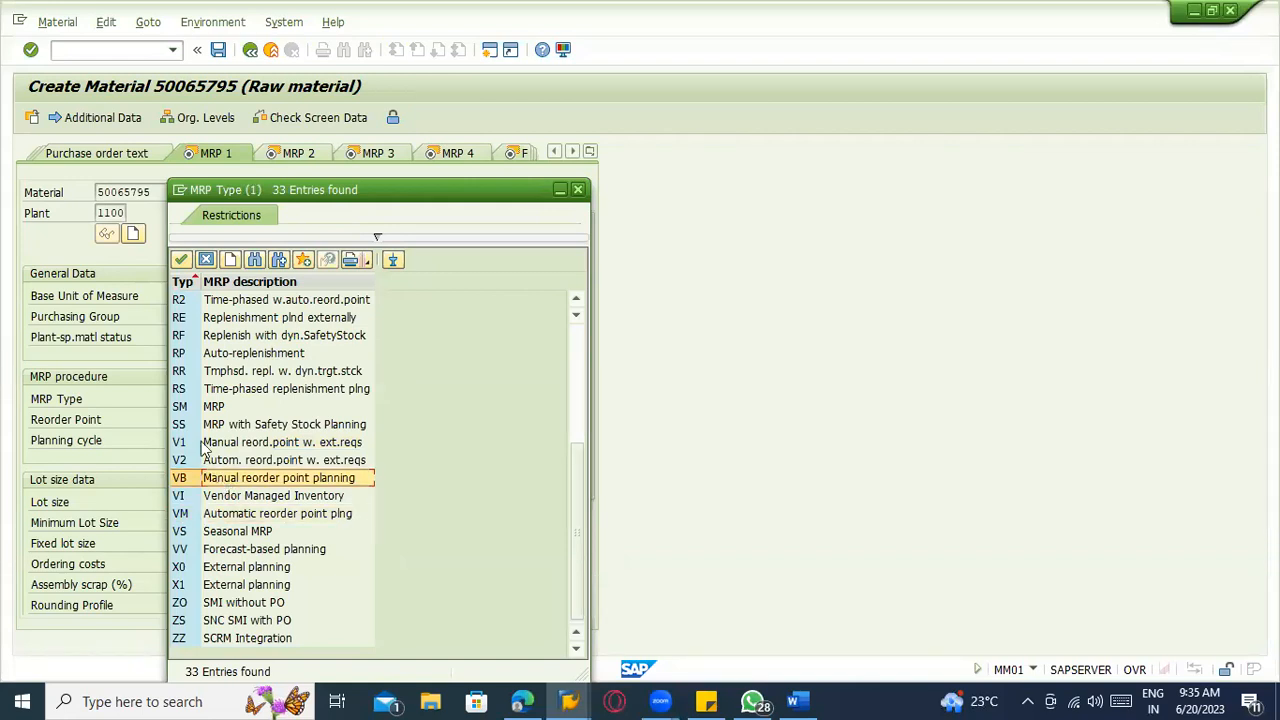
left_click(188, 515)
left_click(207, 443)
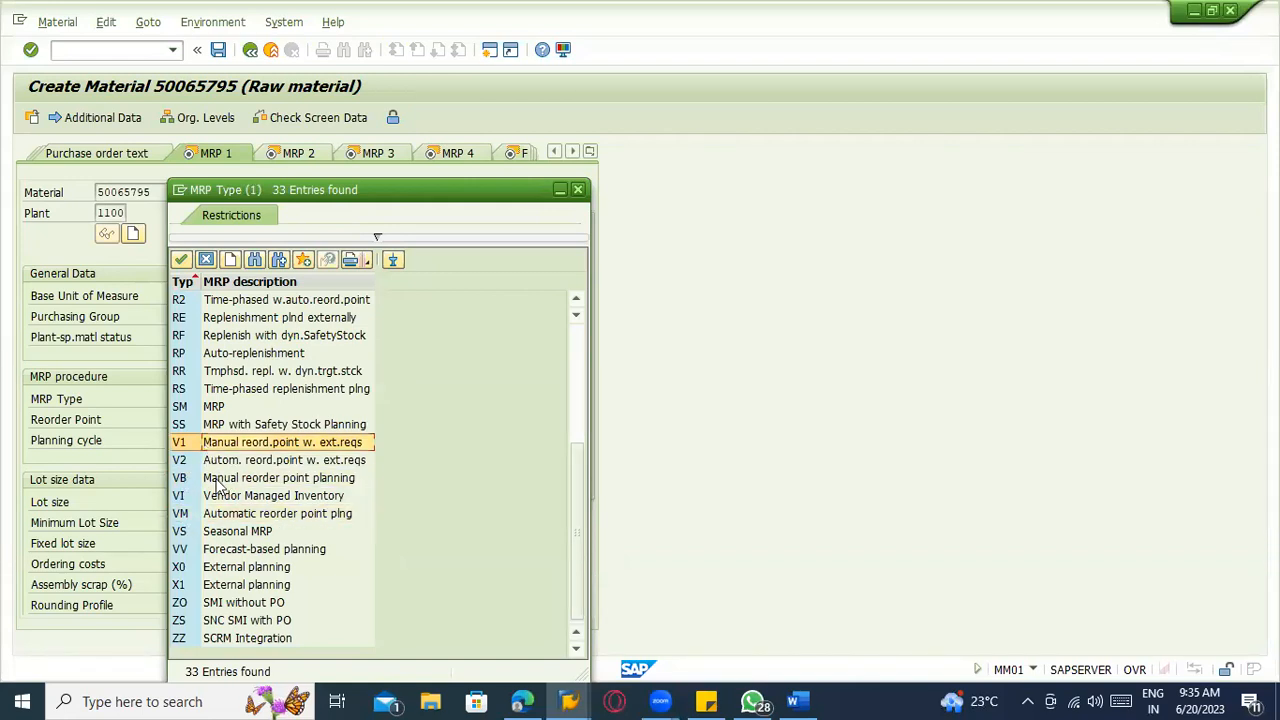
double_click(211, 448)
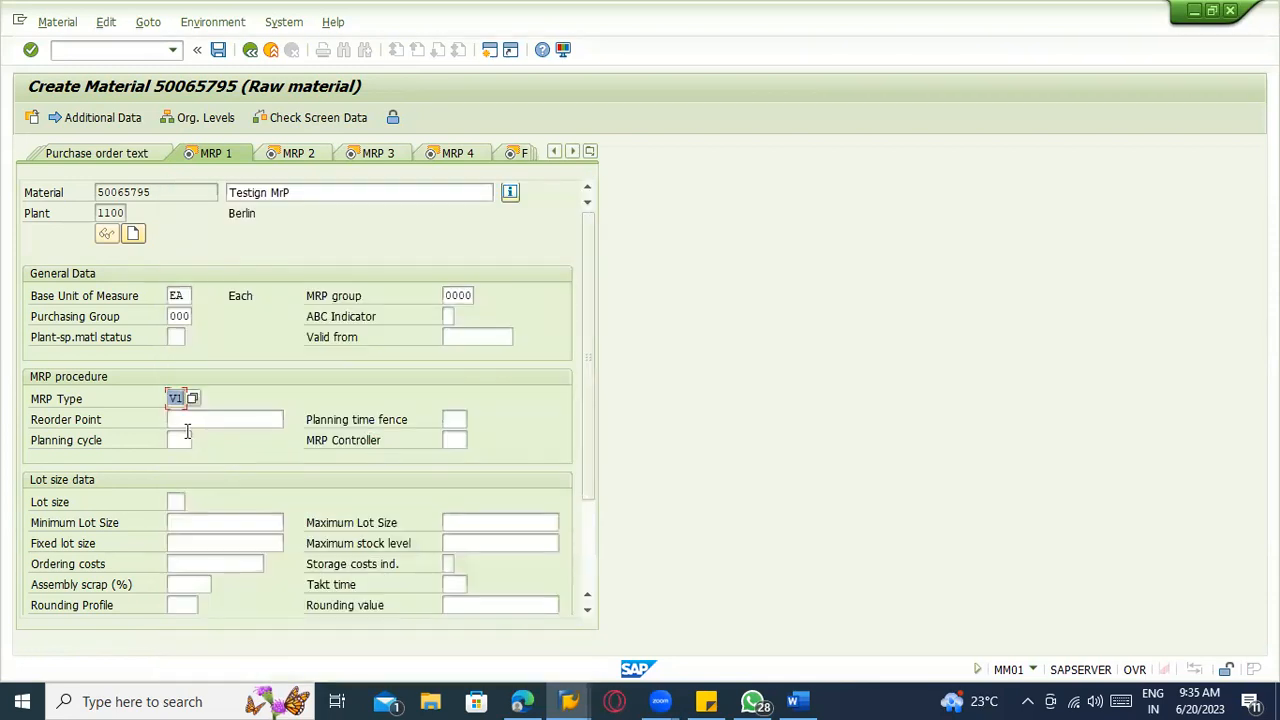
left_click(172, 420)
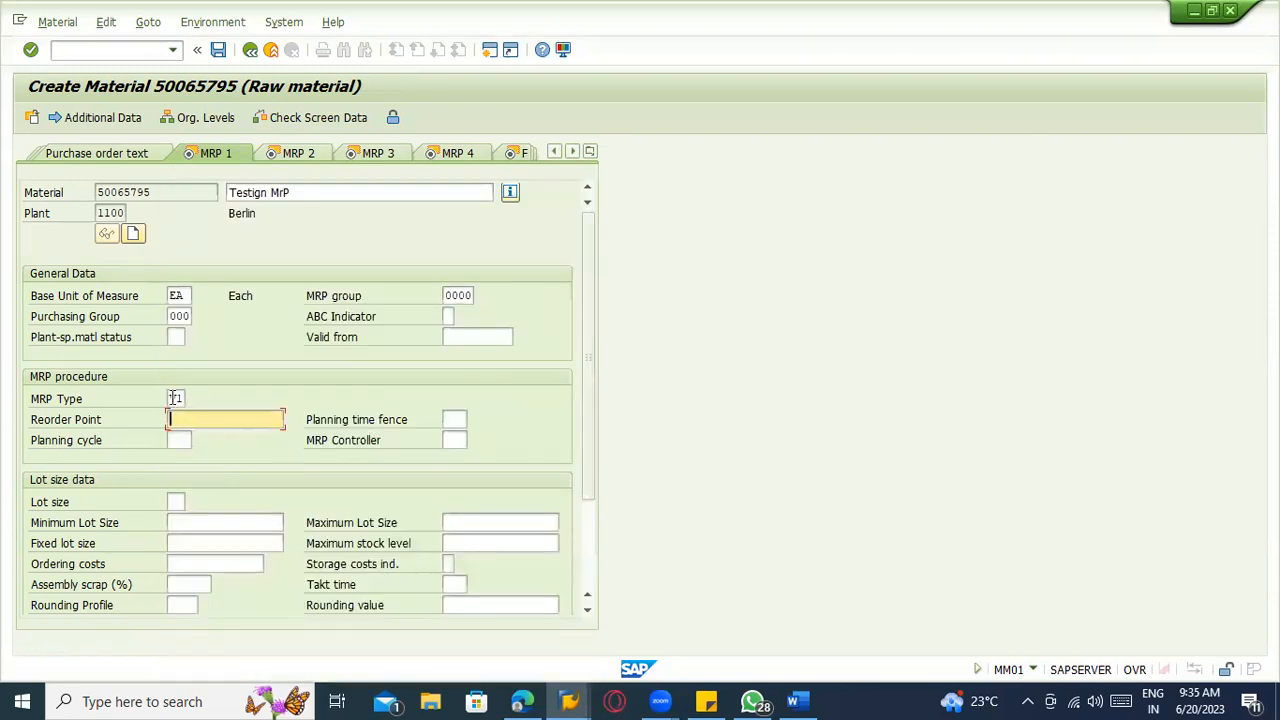
double_click(175, 398)
left_click(171, 420)
- Open the Check MRP Types customizing activity for Consumption-Based Planning from the list of possible MRP types
double_click(175, 398)
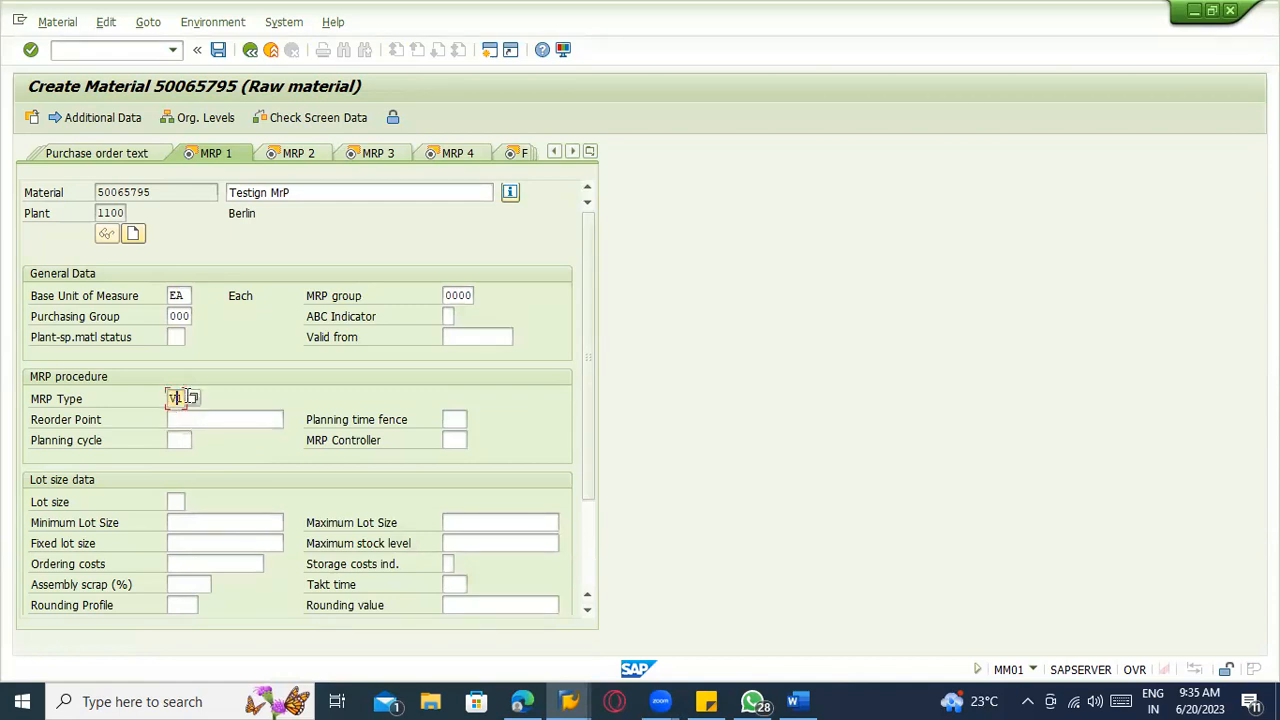
left_click(193, 399)
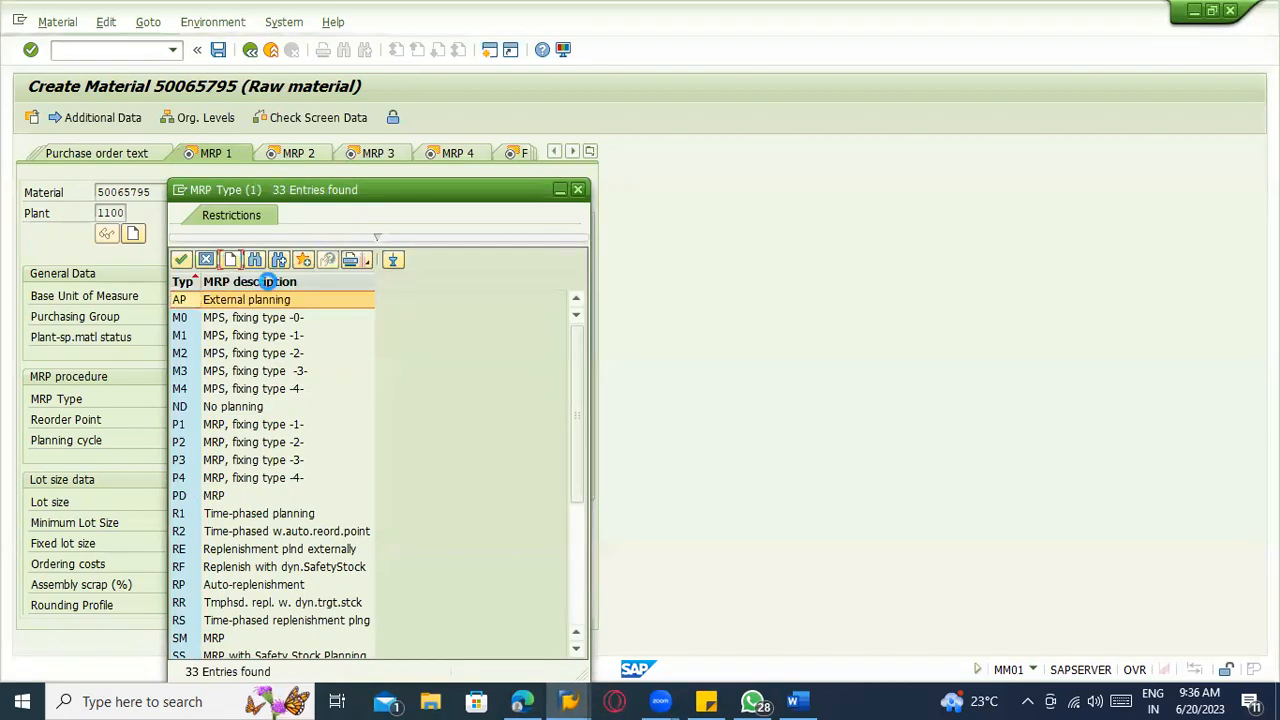
double_click(314, 323)
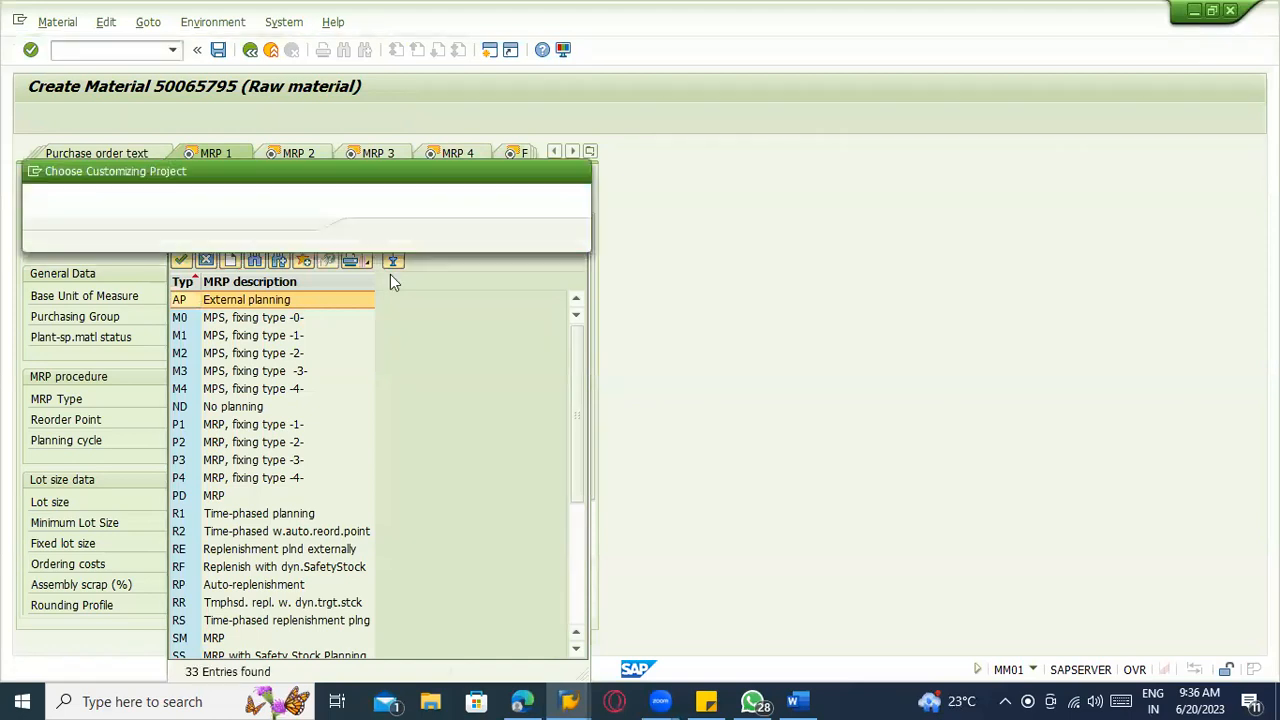
left_click(436, 232)
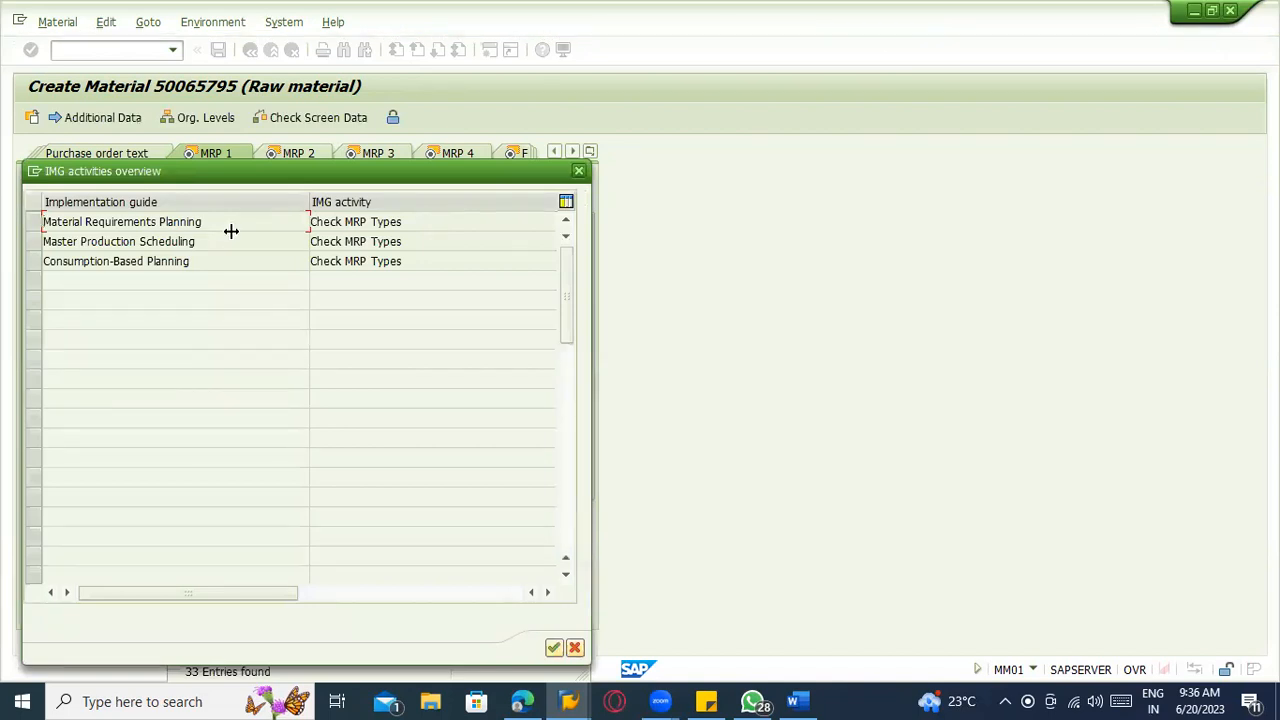
left_click(158, 262)
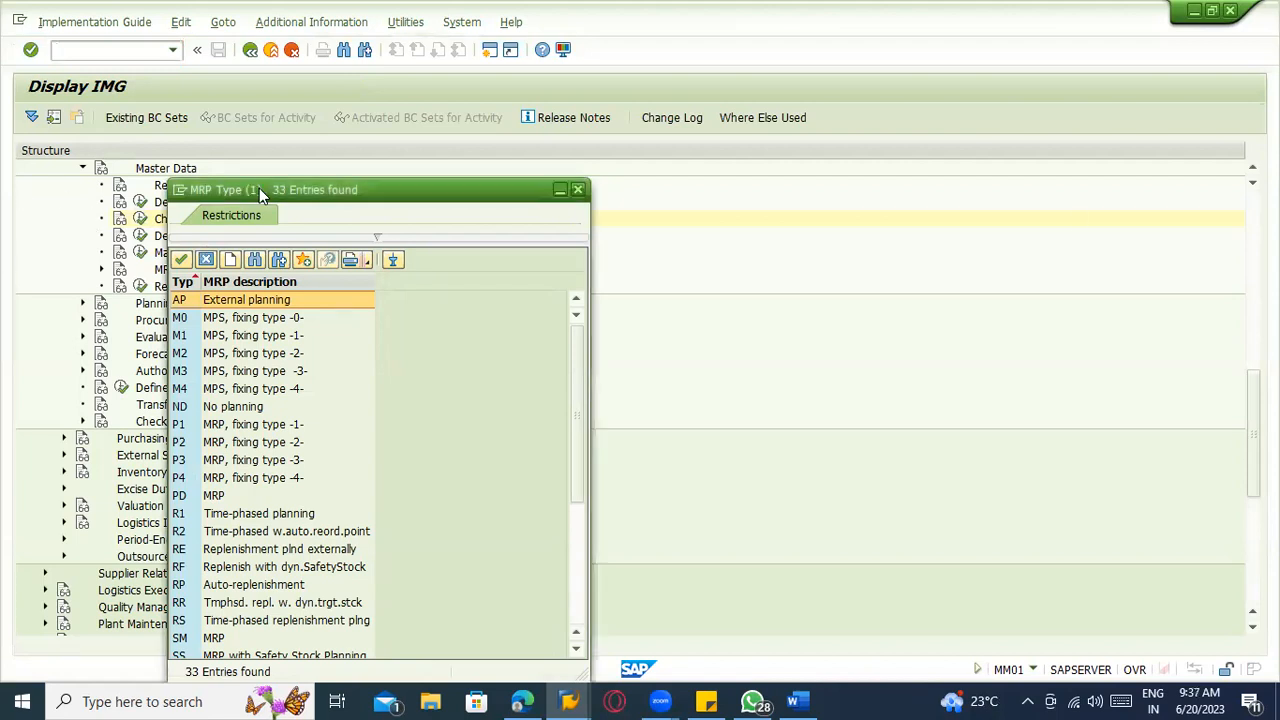
left_click_drag(259, 188, 1074, 216)
left_click(141, 219)
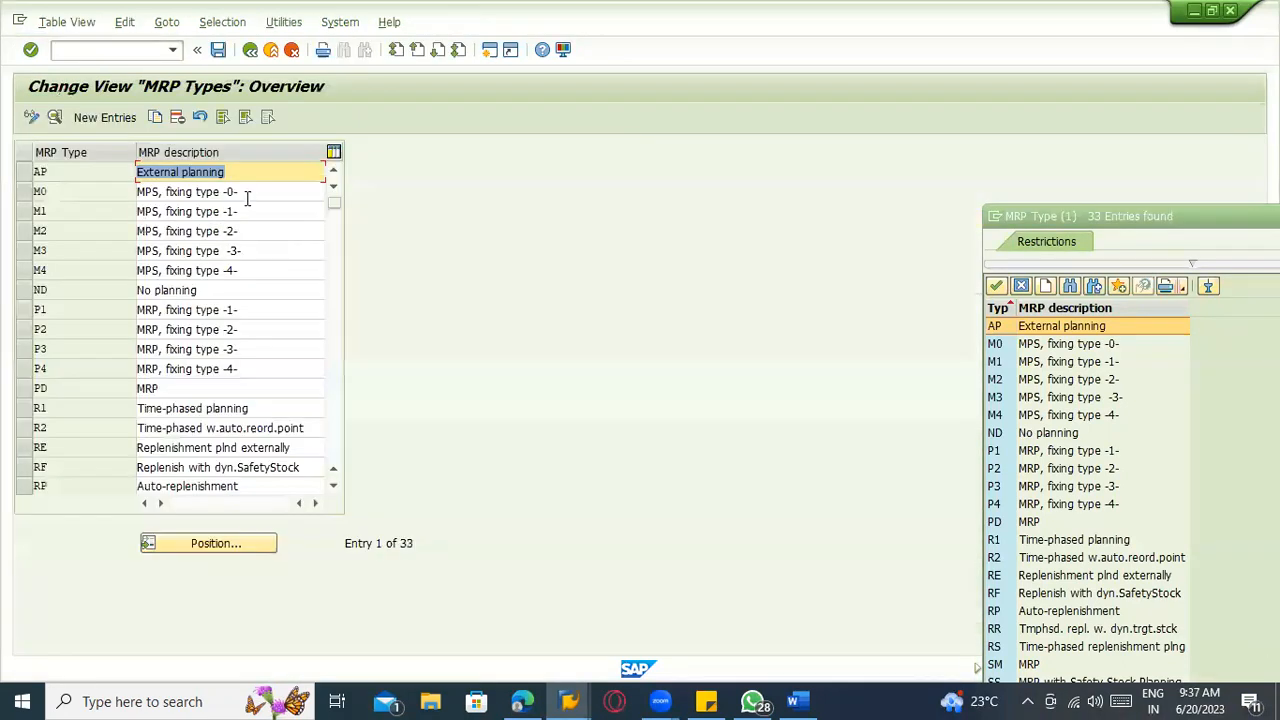
- Examine the external requirements and forecast settings of MRP type V1, and return to the MRP types overview
scroll(60, 396, "down", 2)
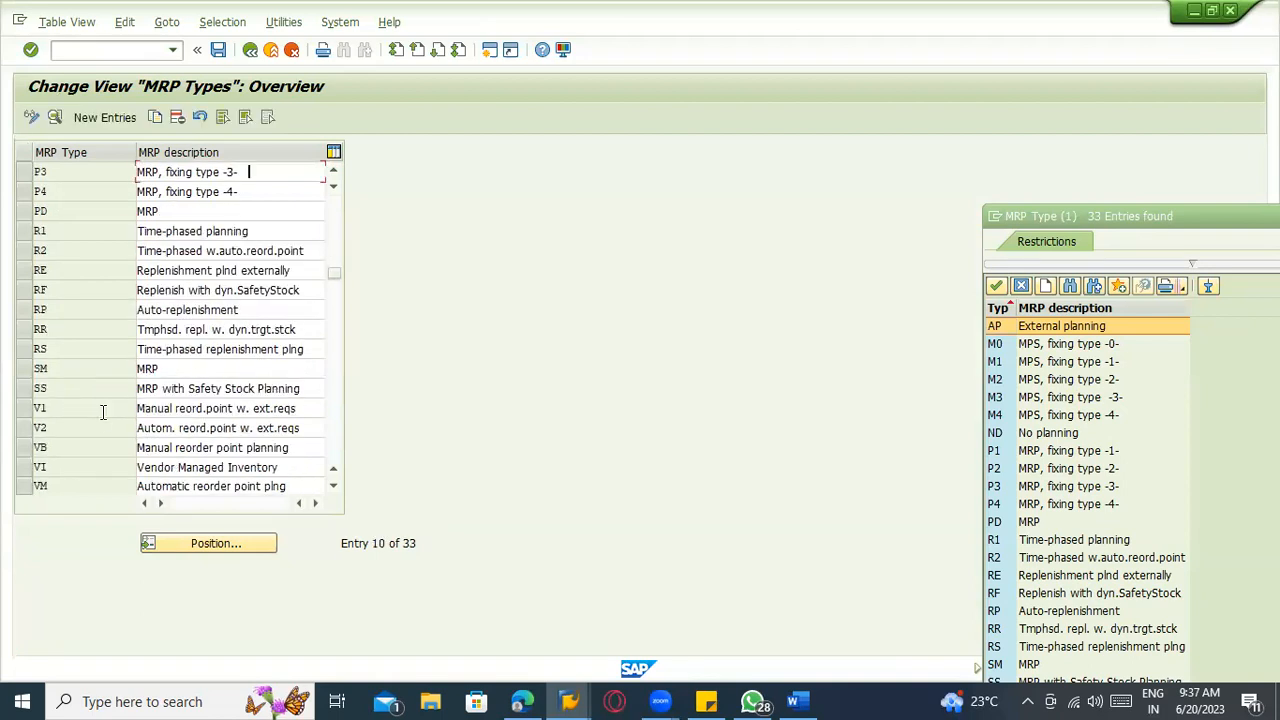
scroll(101, 418, "down", 1)
left_click(77, 358)
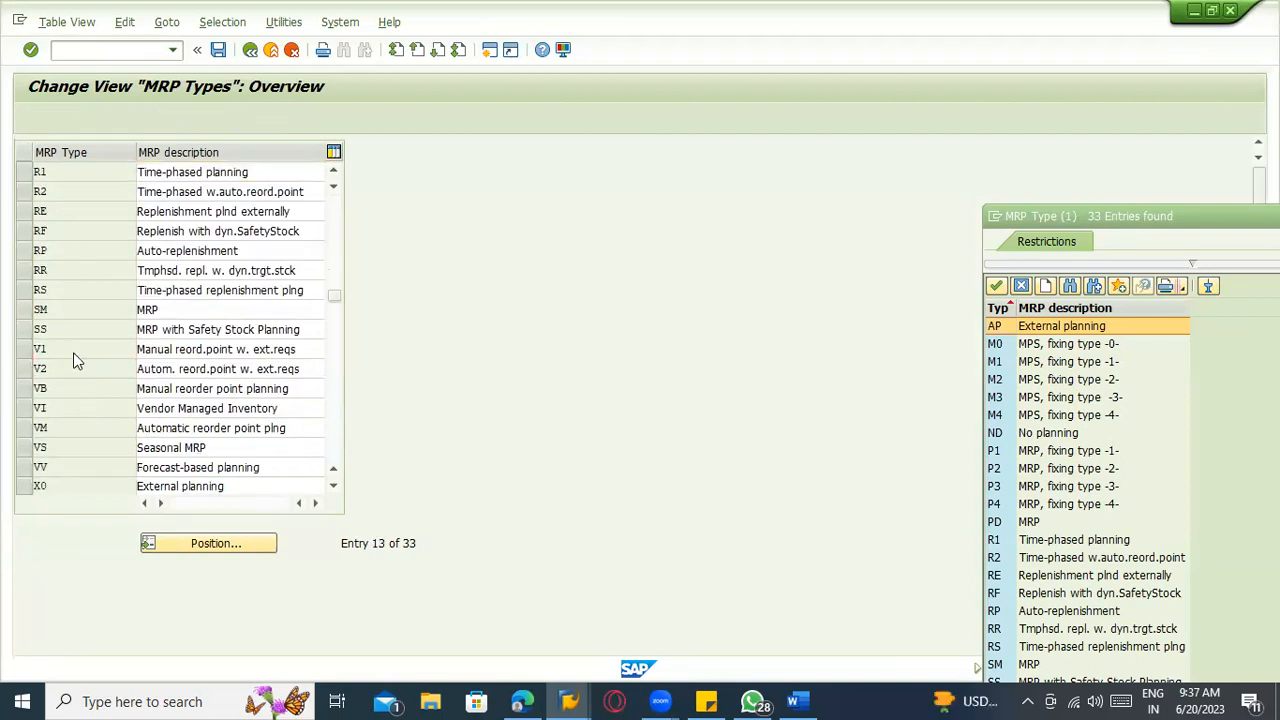
double_click(77, 358)
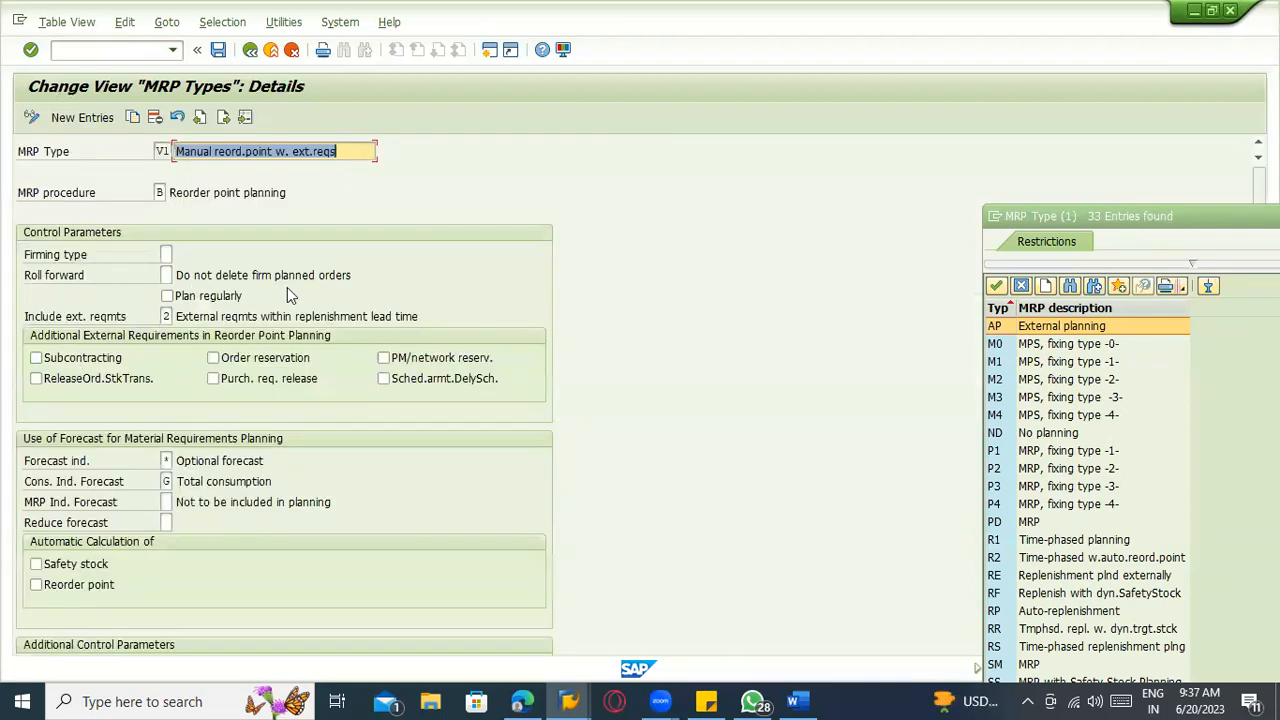
left_click(211, 316)
left_click(200, 483)
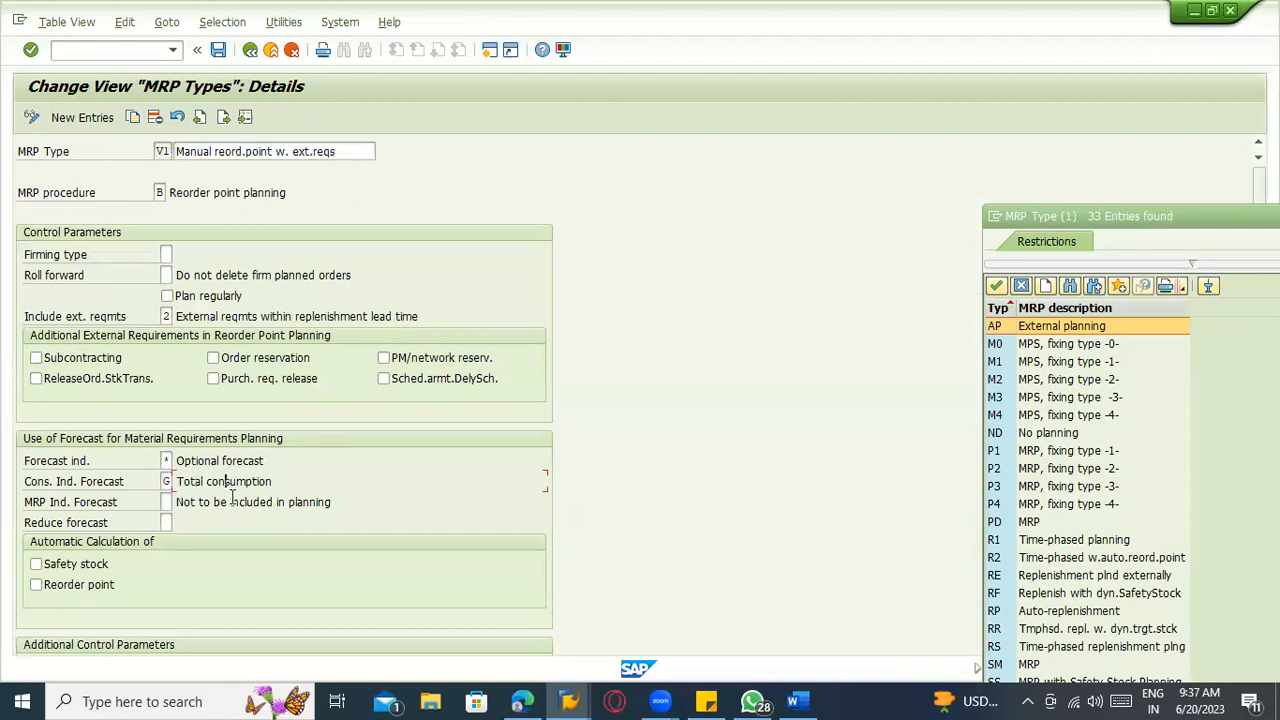
scroll(236, 500, "down", 3)
scroll(259, 422, "up", 3)
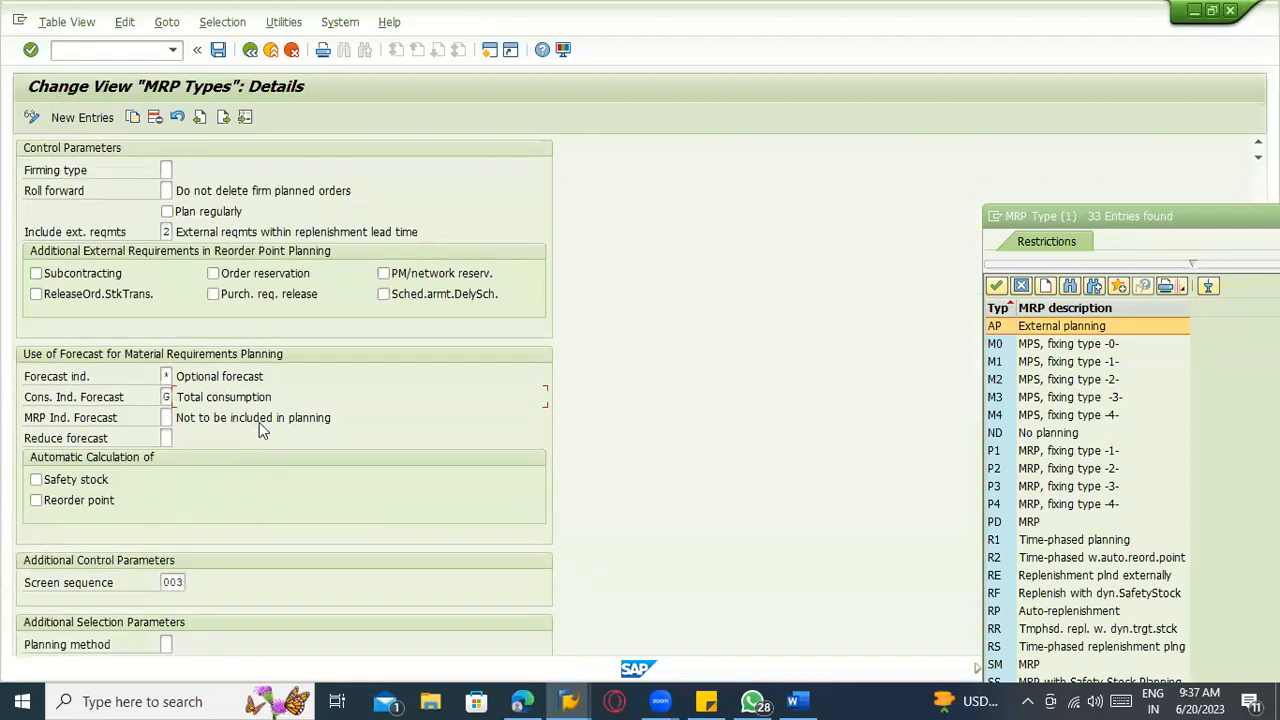
left_click(250, 52)
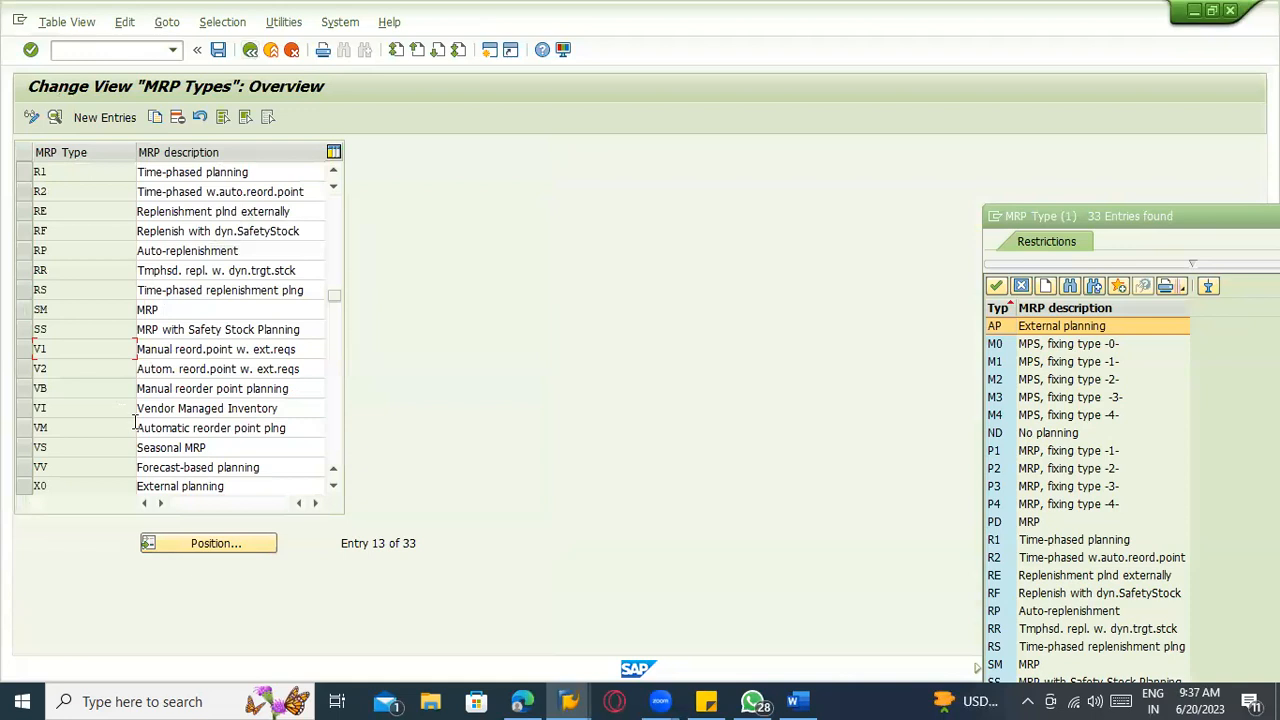
- View the details of MRP type VB, Manual reorder point planning, and go back to the material's MRP 1 view
double_click(181, 397)
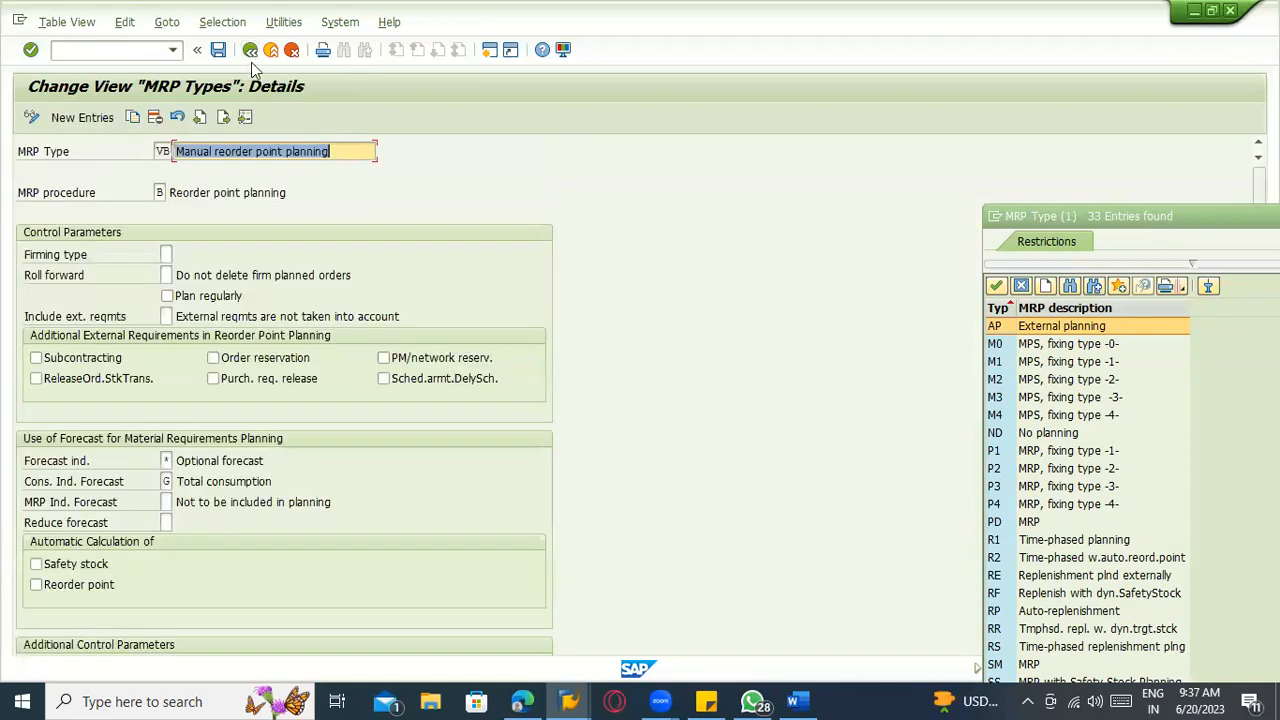
left_click(251, 51)
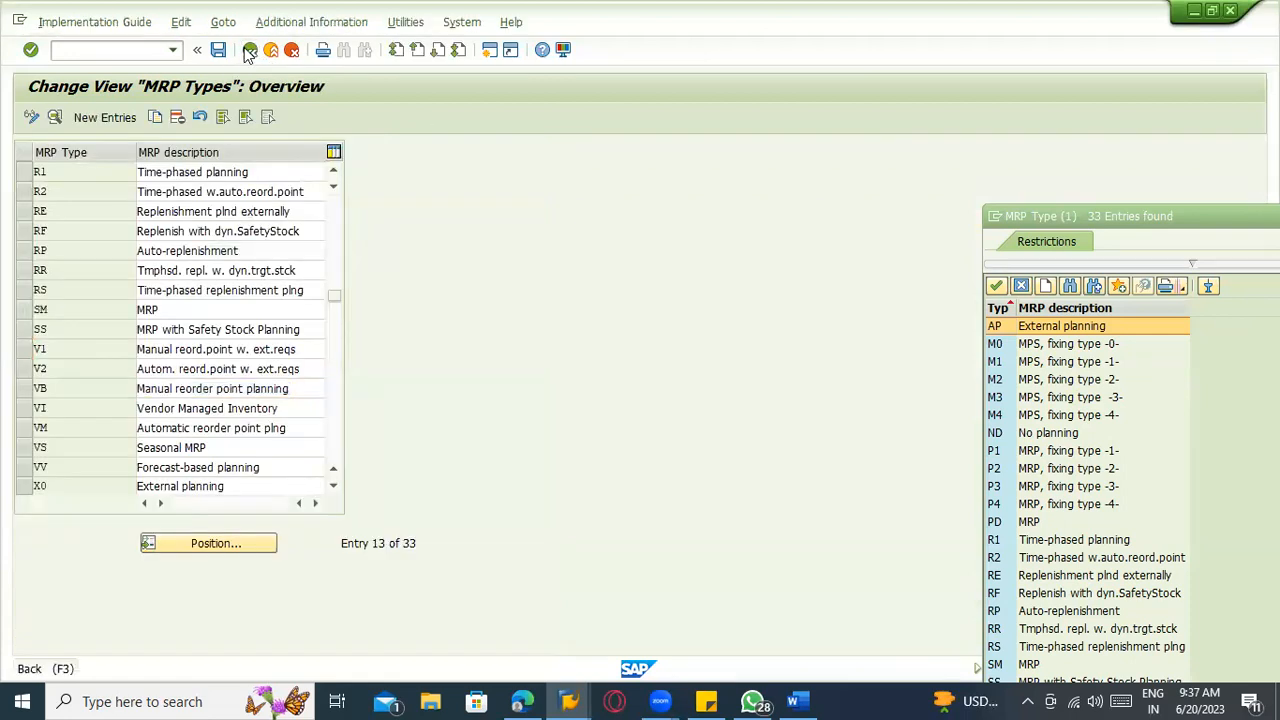
left_click(249, 51)
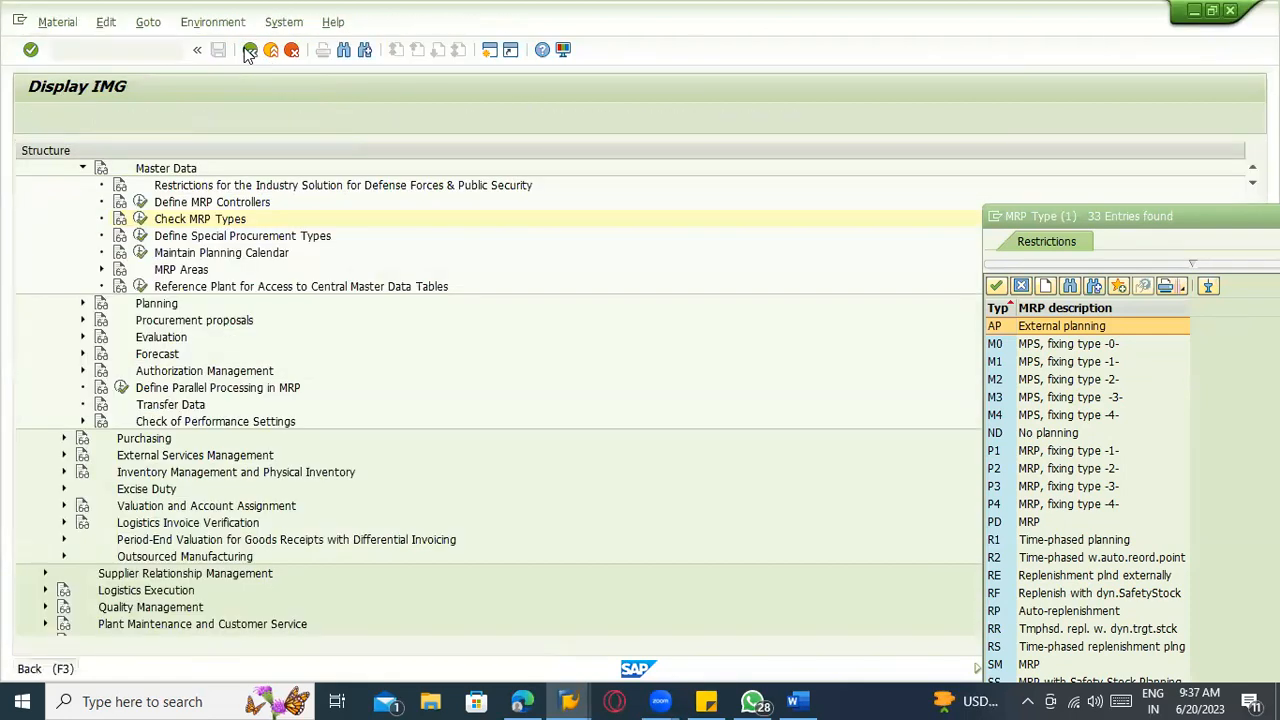
left_click(249, 51)
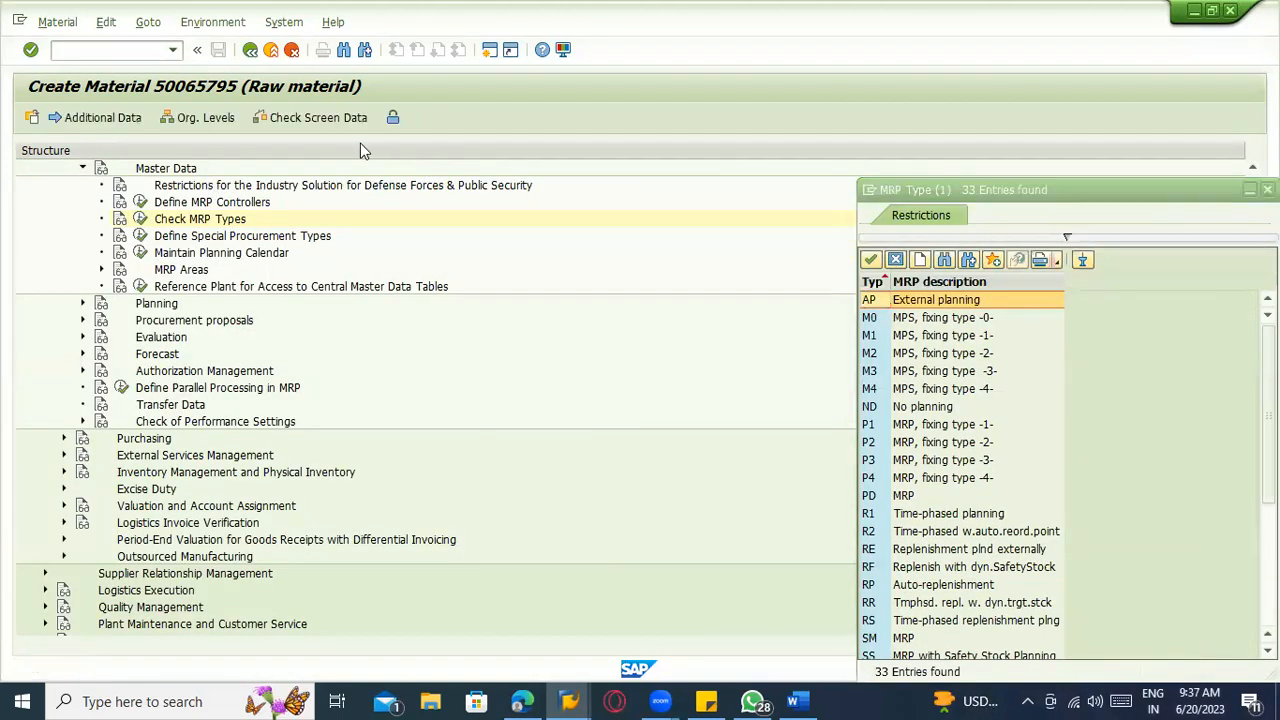
left_click(1267, 189)
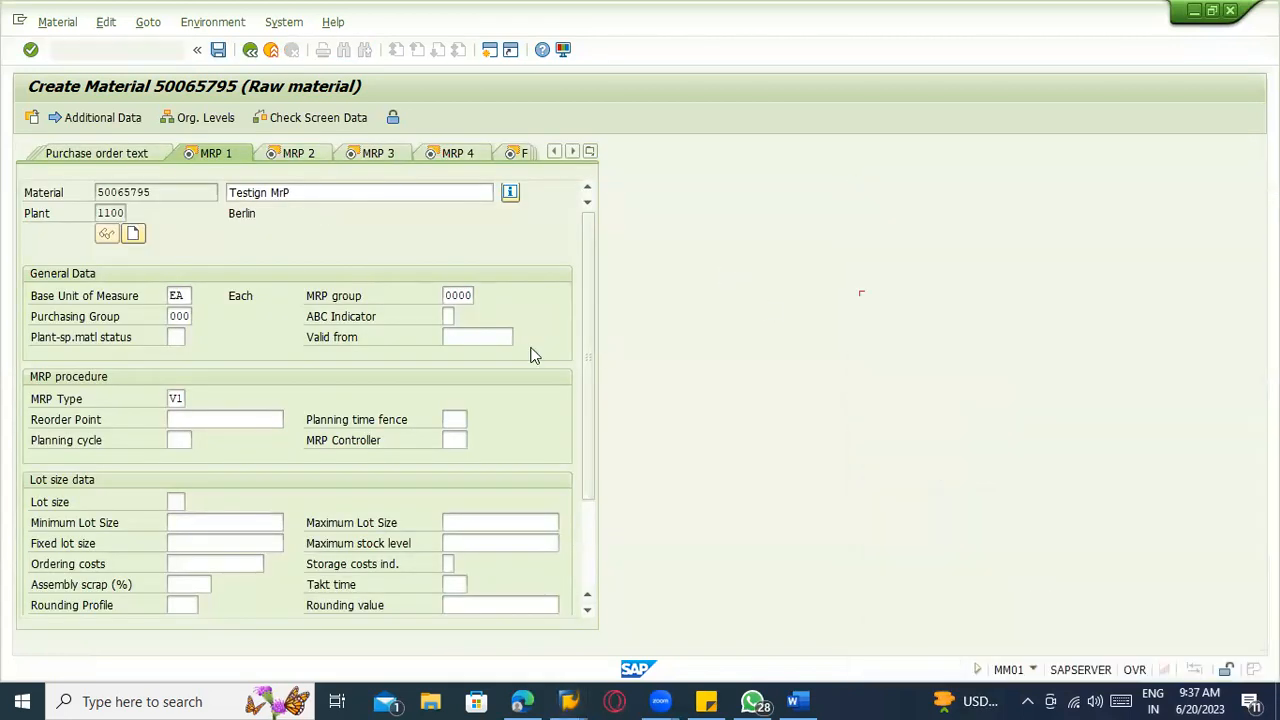
- Set the material's reorder point to 10000 in the MRP procedure data
left_click(258, 423)
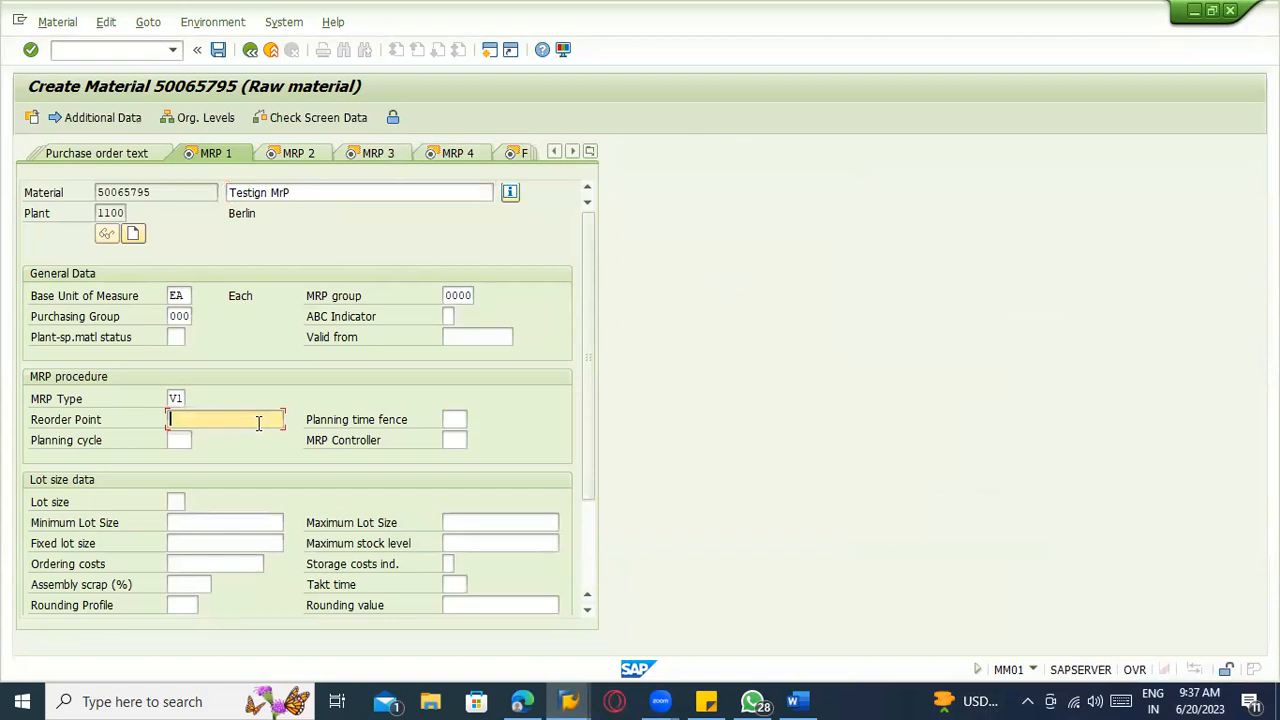
type("10000")
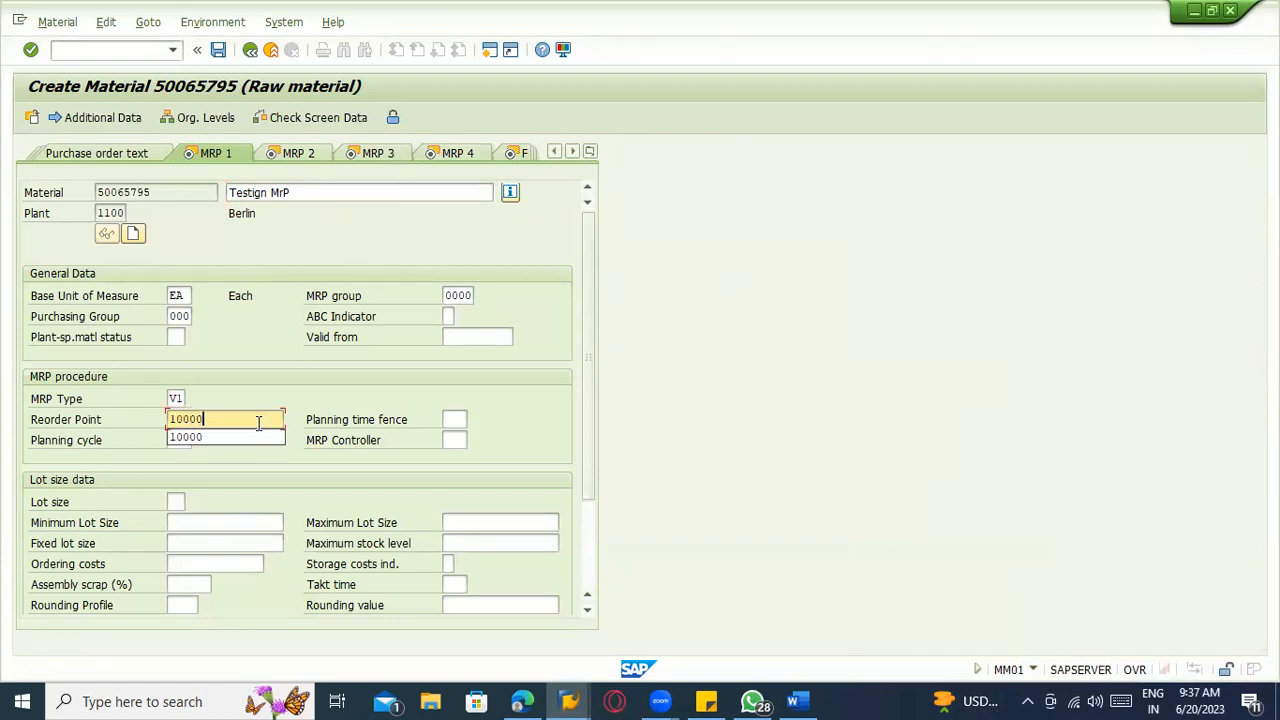
key("Return")
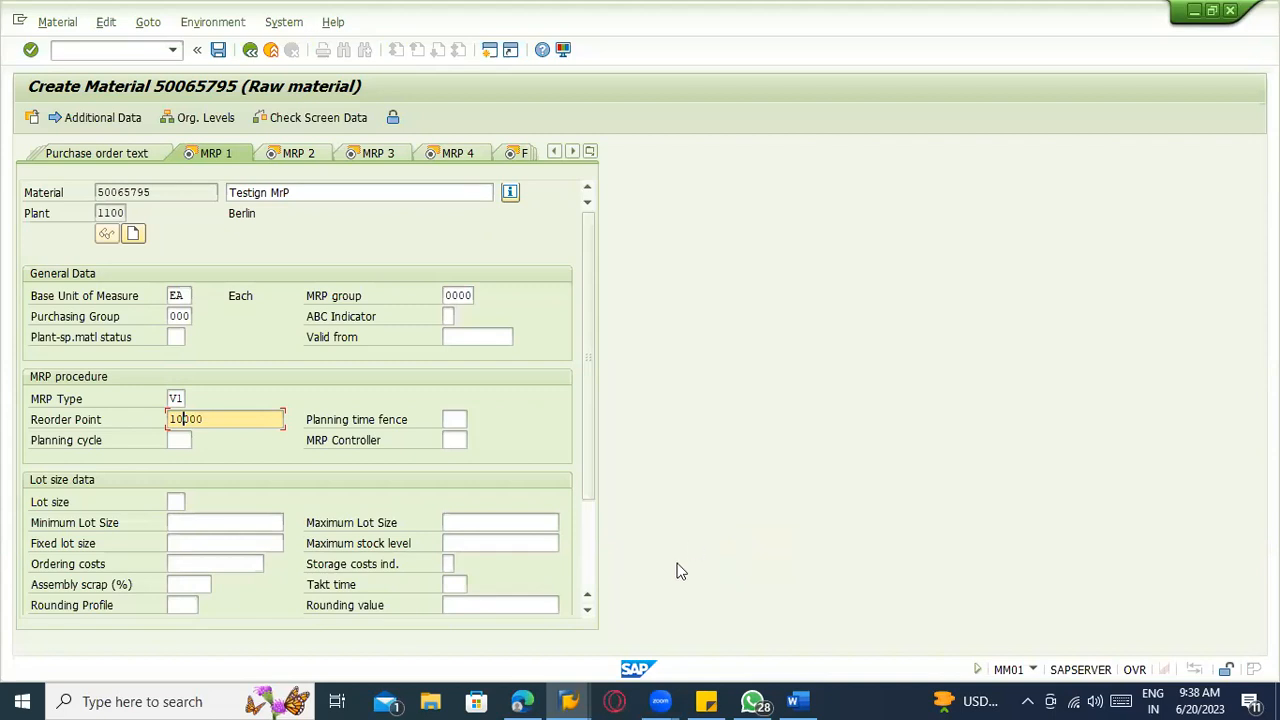
- Choose EX, Lot-for-lot order quantity, as the lot size from the possible entries
left_click(178, 502)
left_click(192, 502)
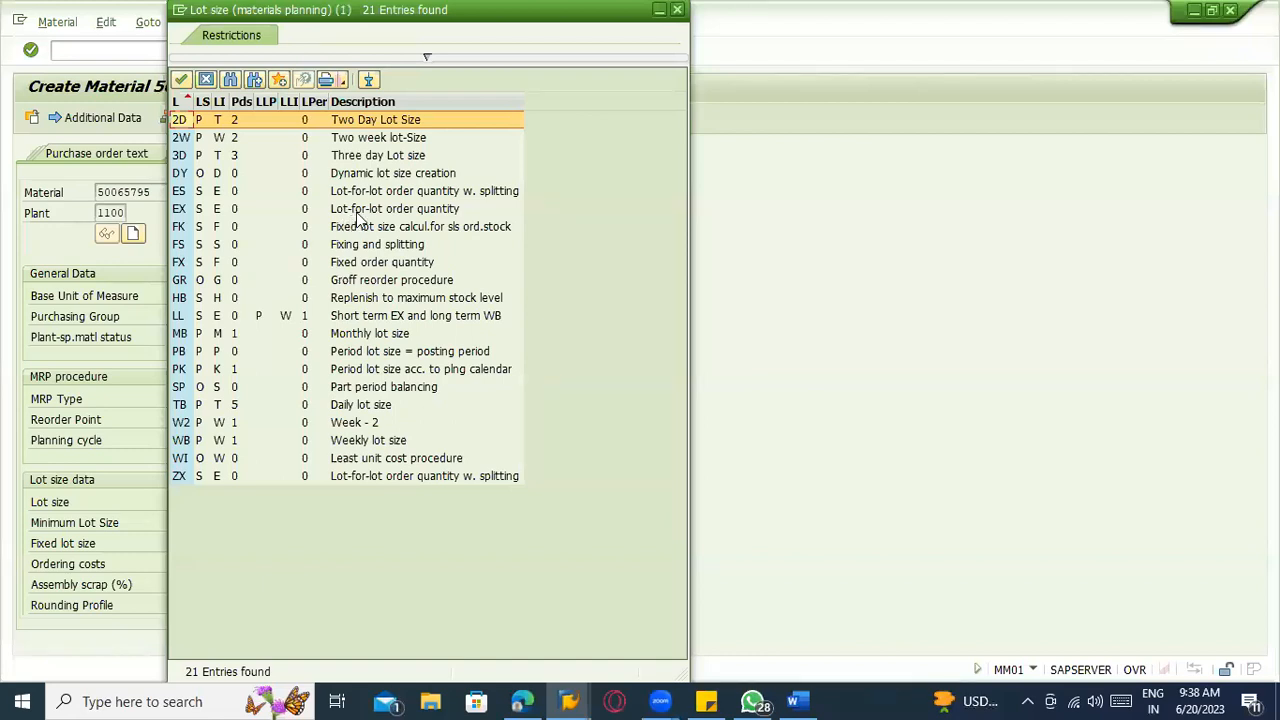
left_click(357, 210)
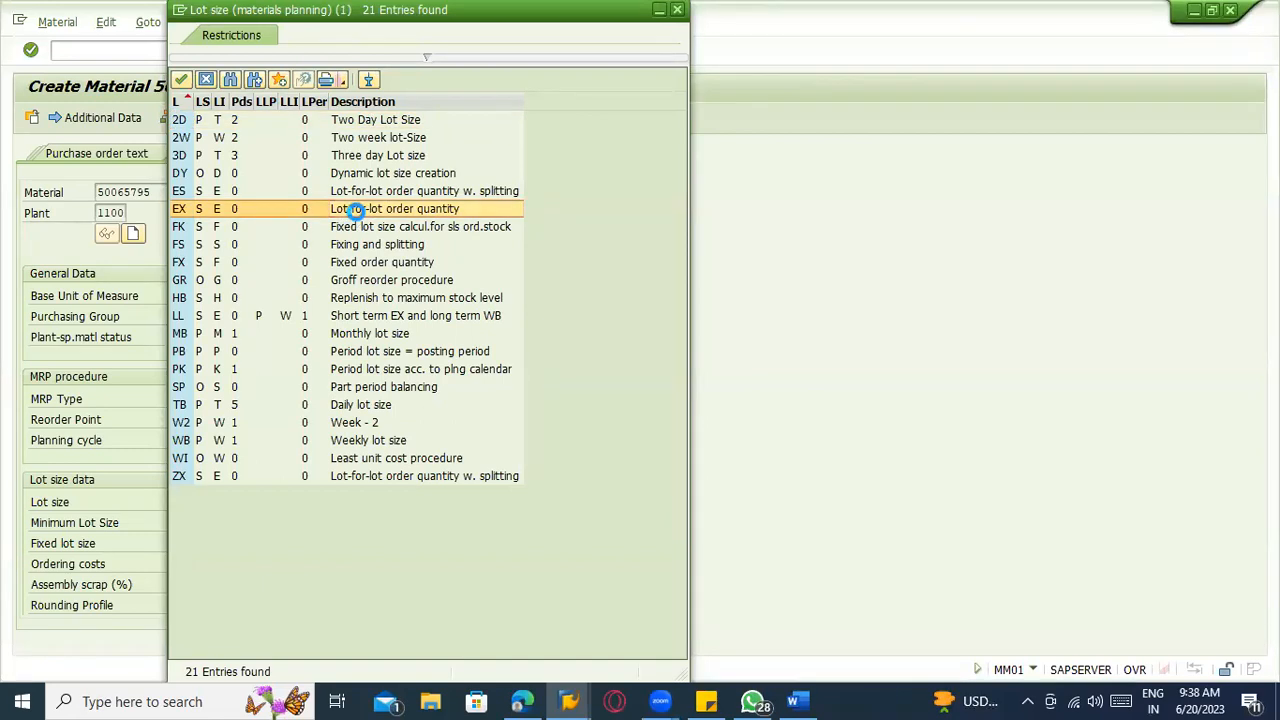
double_click(357, 210)
- Examine the lot size and fixed lot size fields in relation to the reorder point in the MRP 1 view
left_click(178, 502)
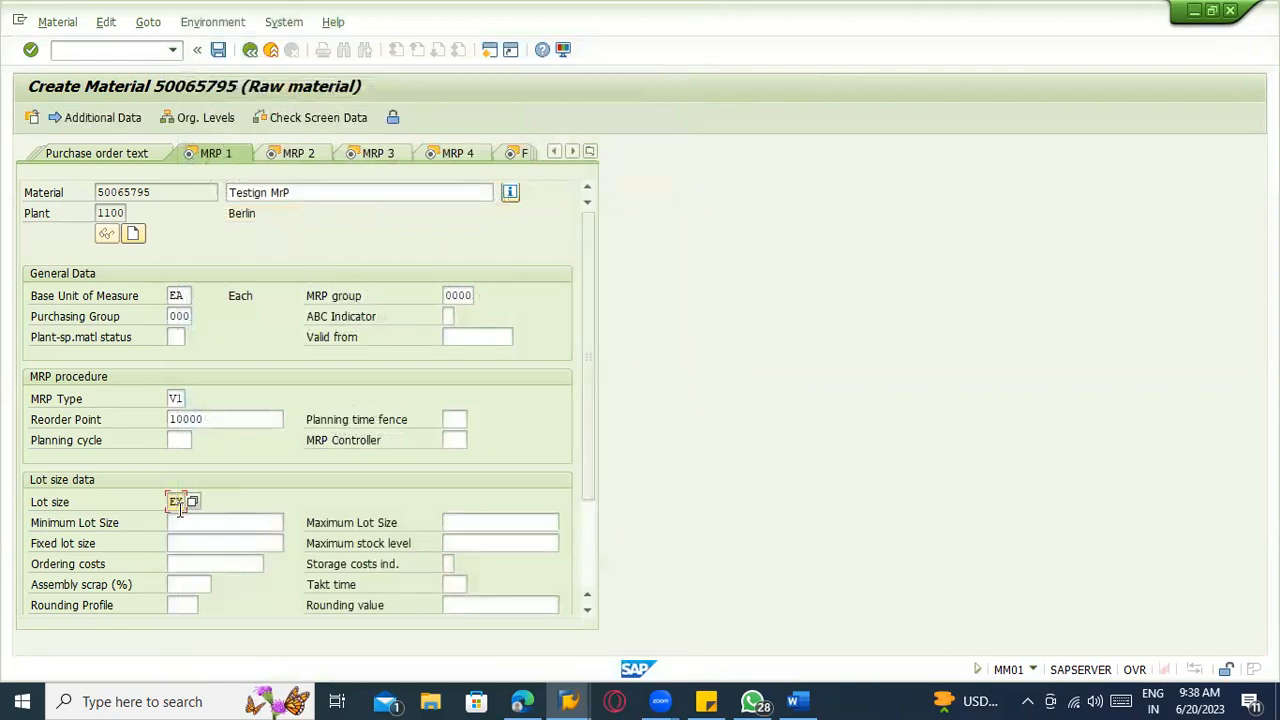
double_click(178, 502)
left_click(197, 545)
left_click(174, 543)
left_click(110, 546)
left_click(189, 547)
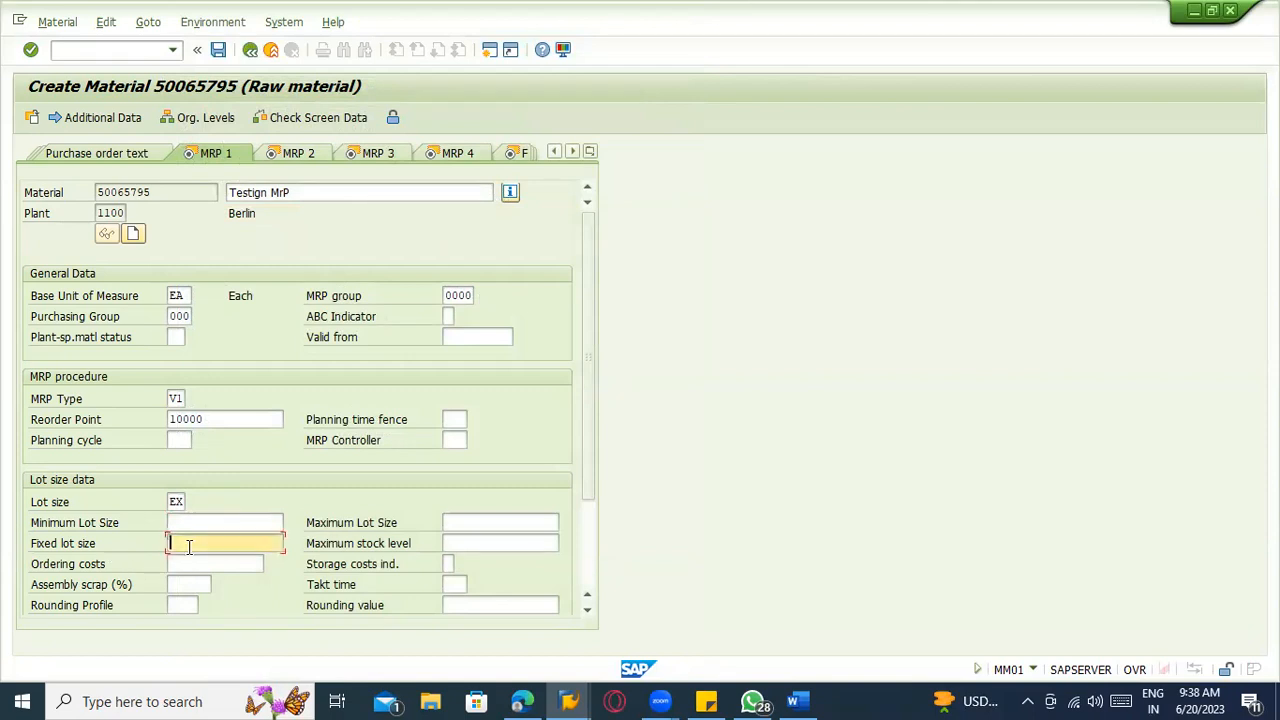
left_click(206, 420)
left_click_drag(206, 420, 162, 418)
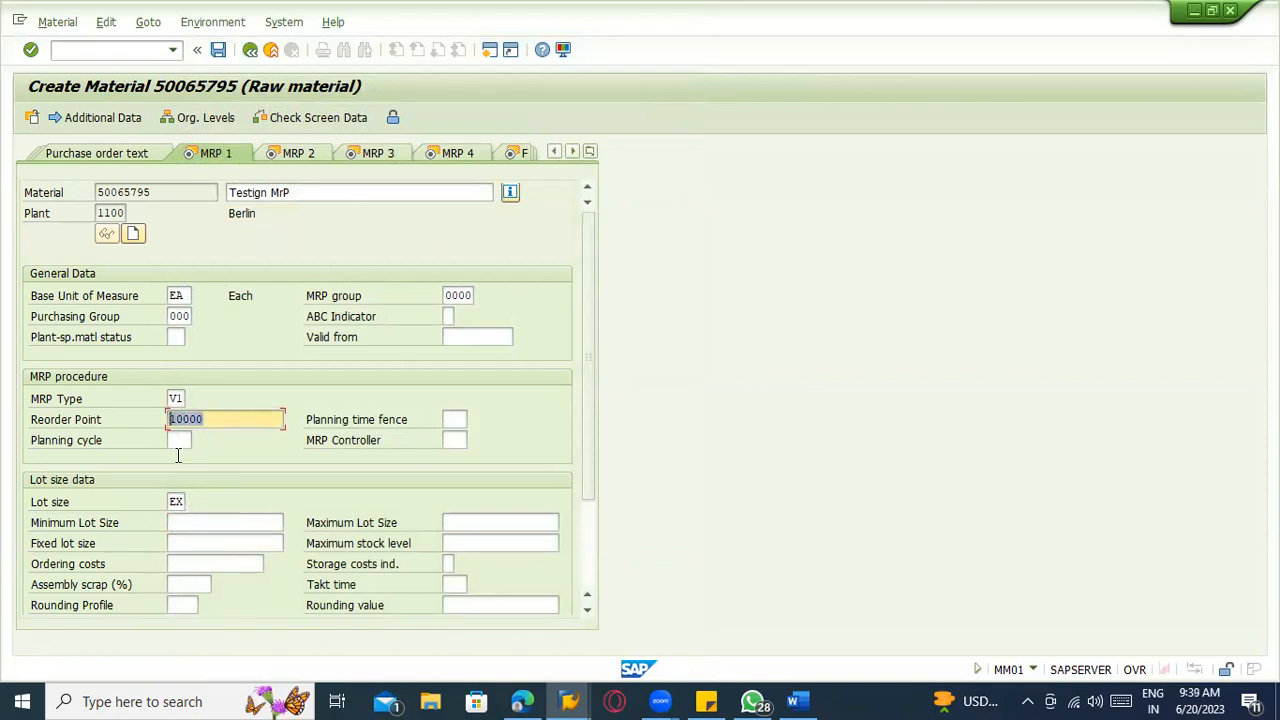
left_click(217, 543)
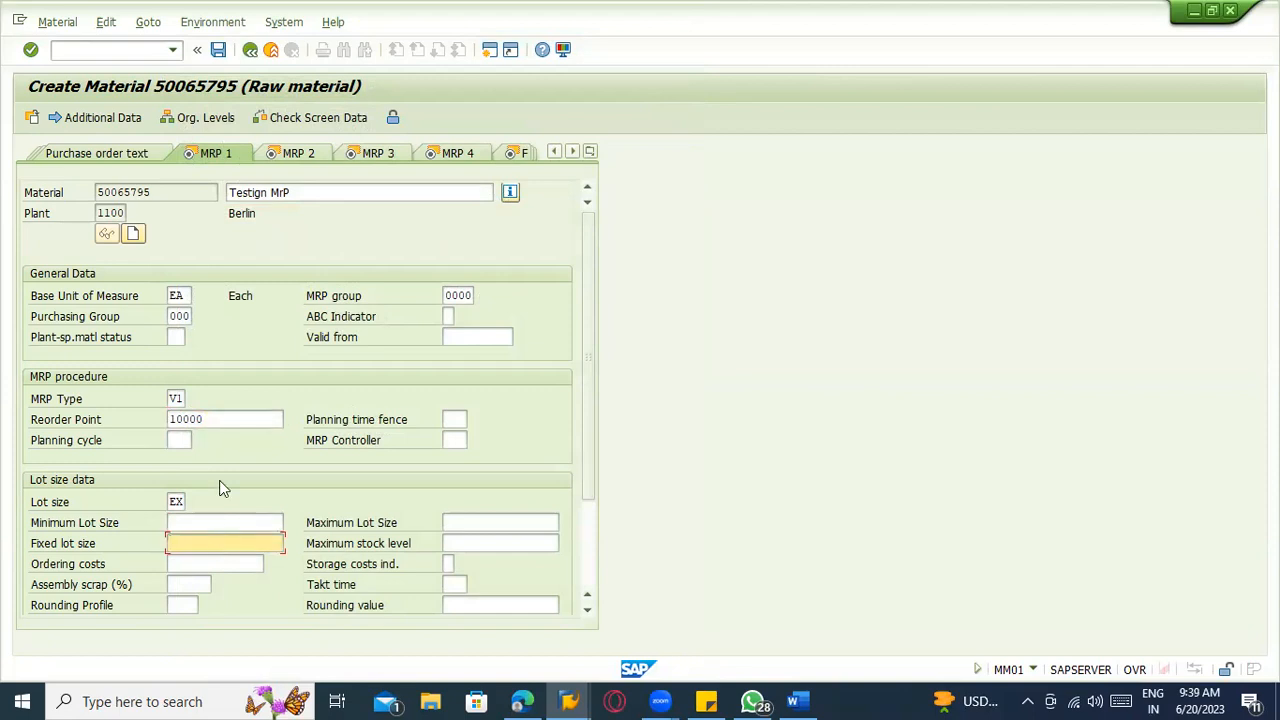
left_click(225, 420)
left_click_drag(225, 420, 141, 409)
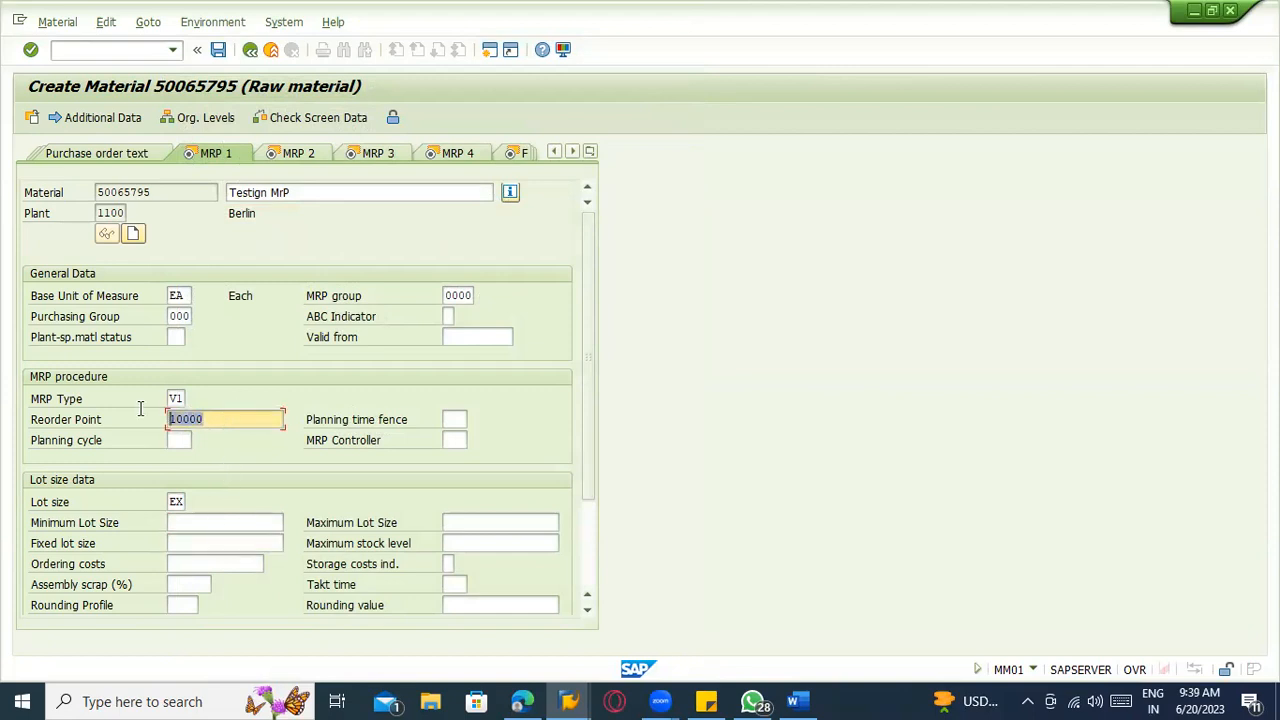
left_click(202, 544)
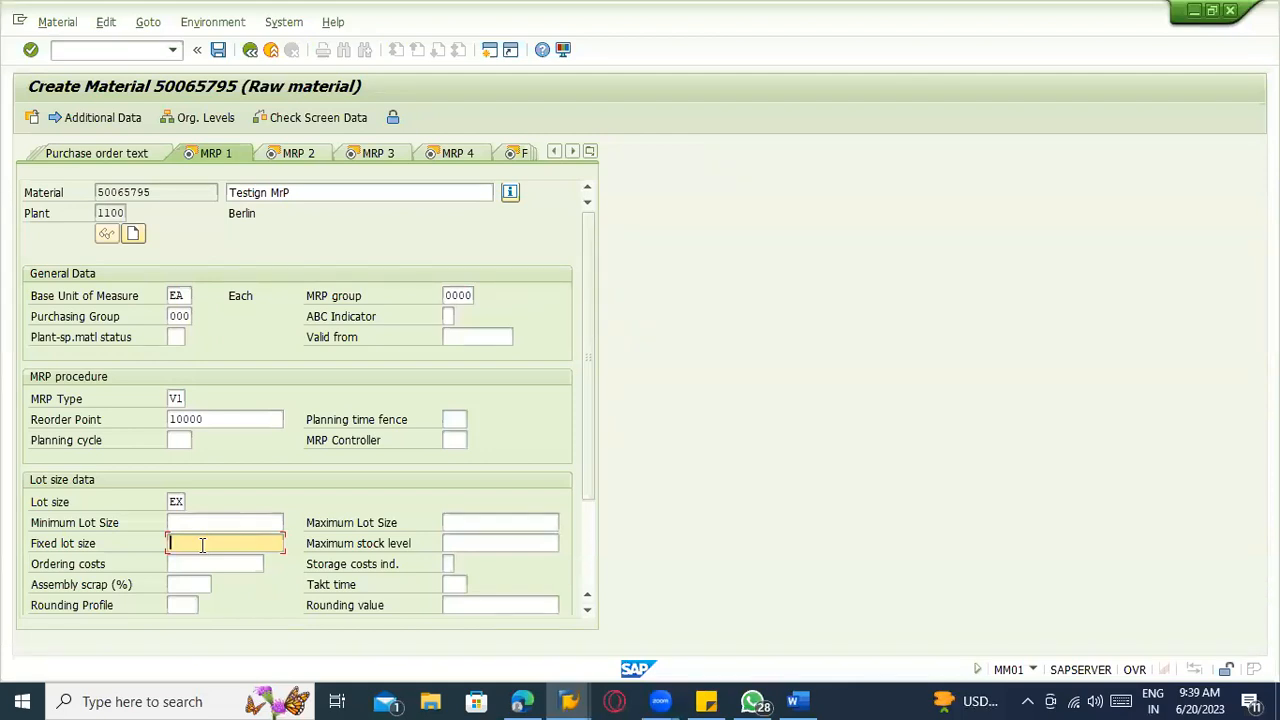
- Assign MRP controller 015 from the possible entries and continue to the MRP 2 view
key("Return")
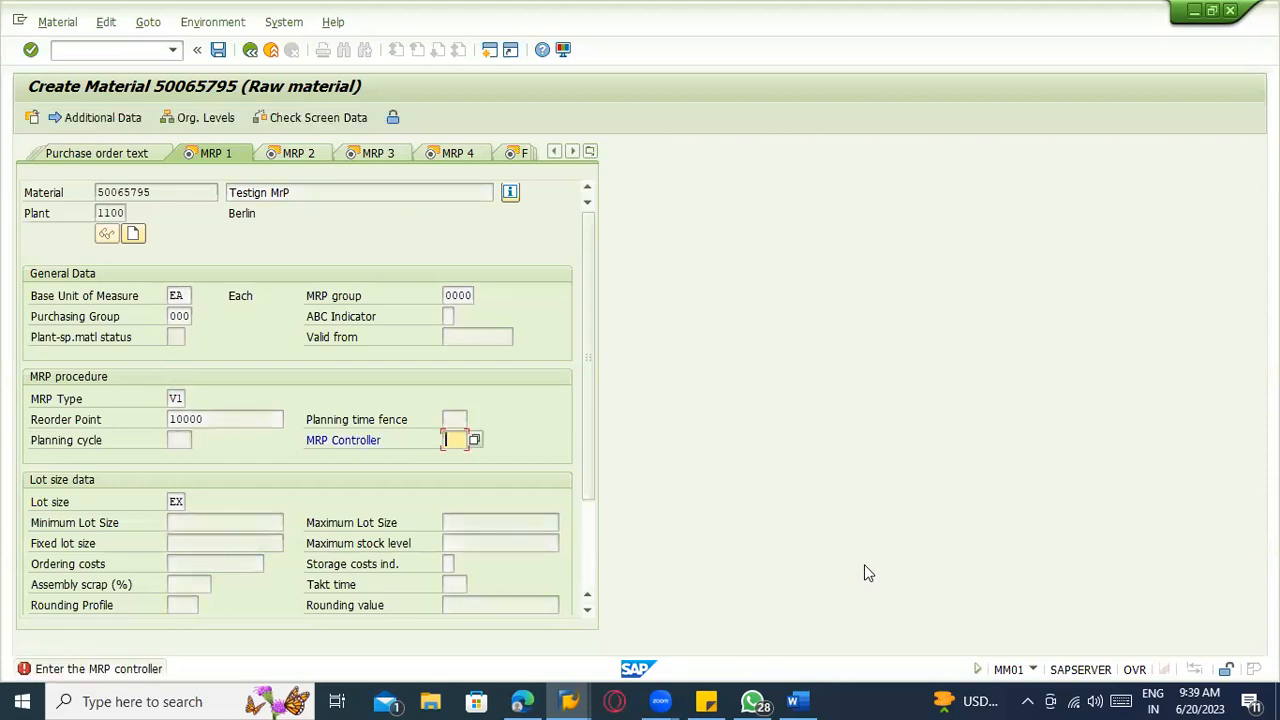
left_click(474, 440)
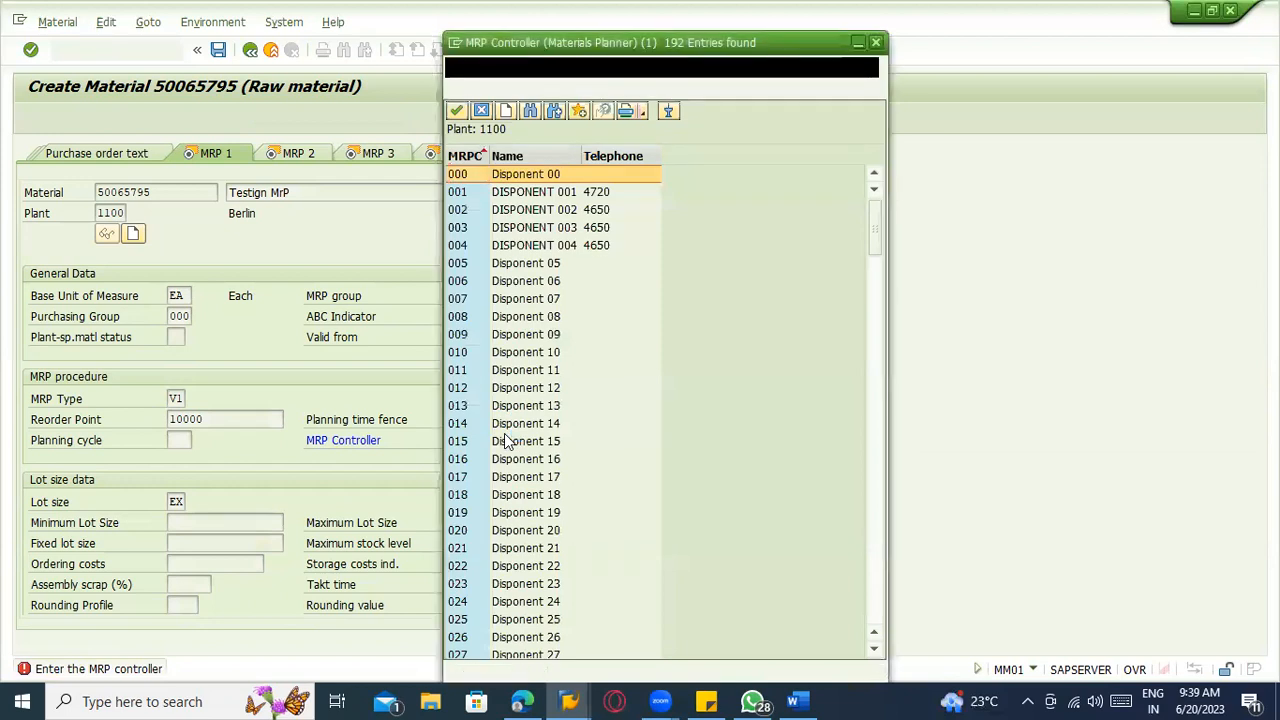
left_click(506, 441)
double_click(540, 443)
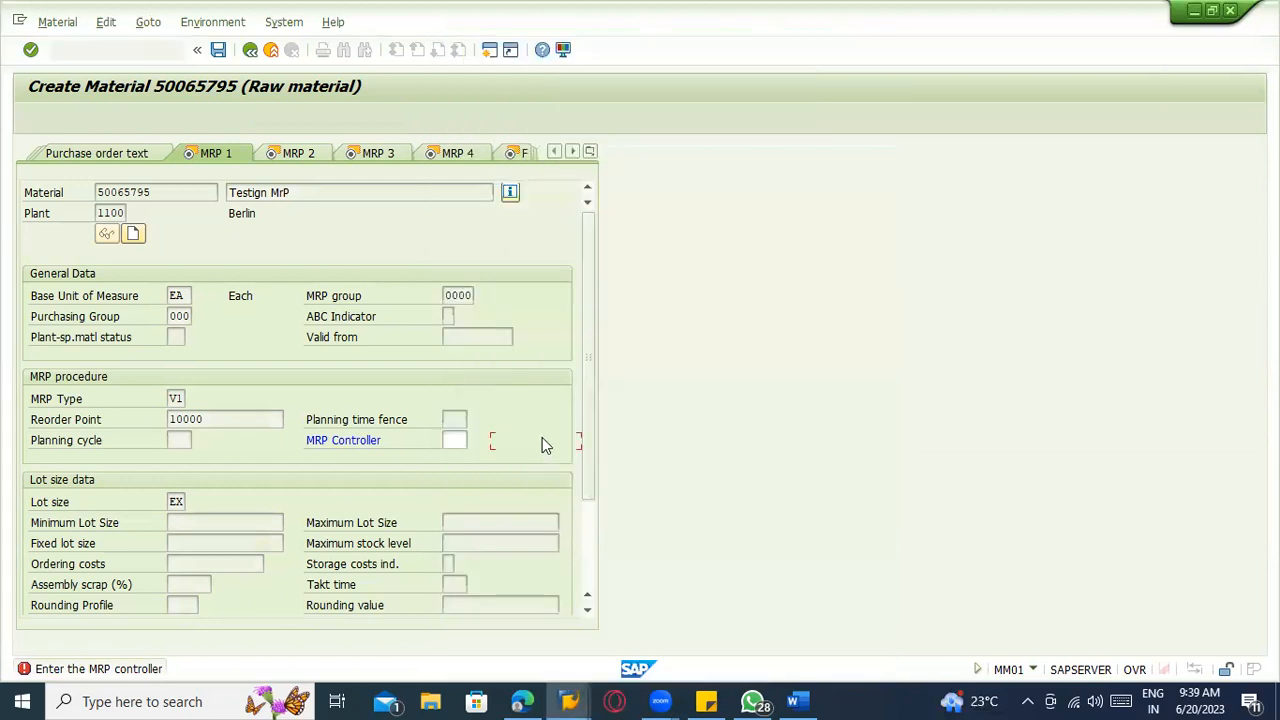
key("Return")
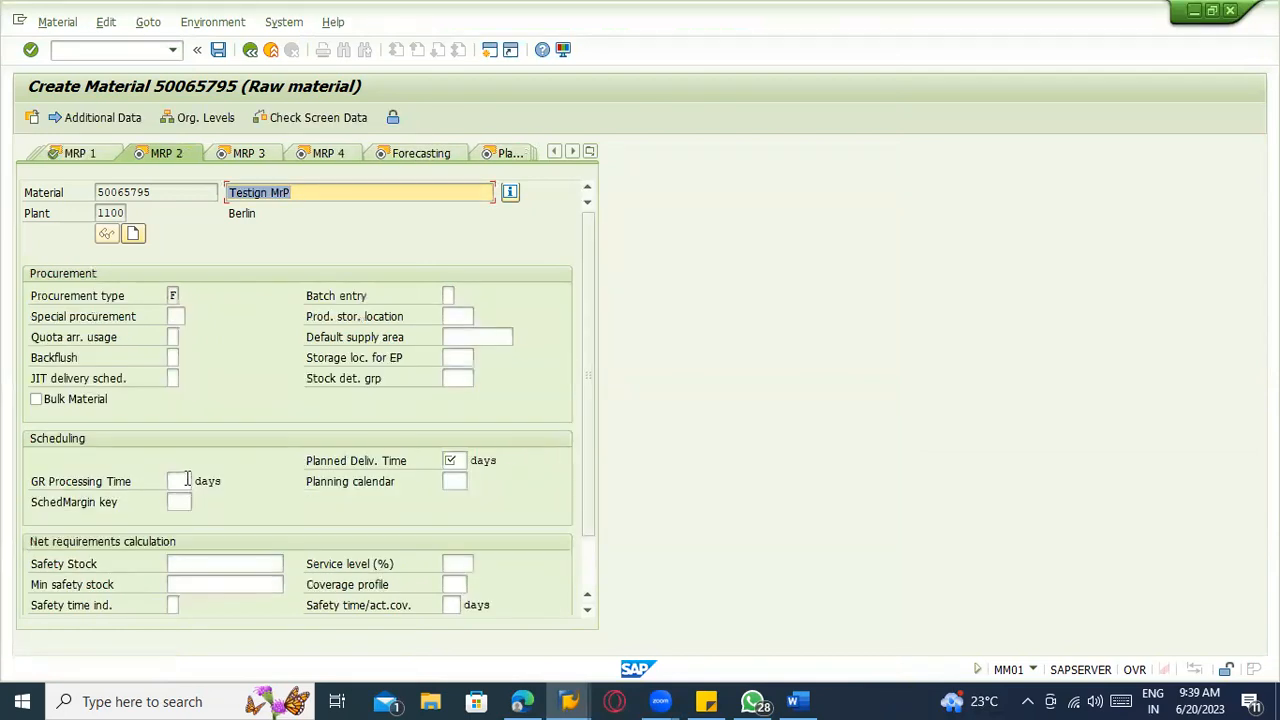
- Set the planned delivery time to 10 days and the GR processing time to 1 day
left_click(451, 460)
type("10")
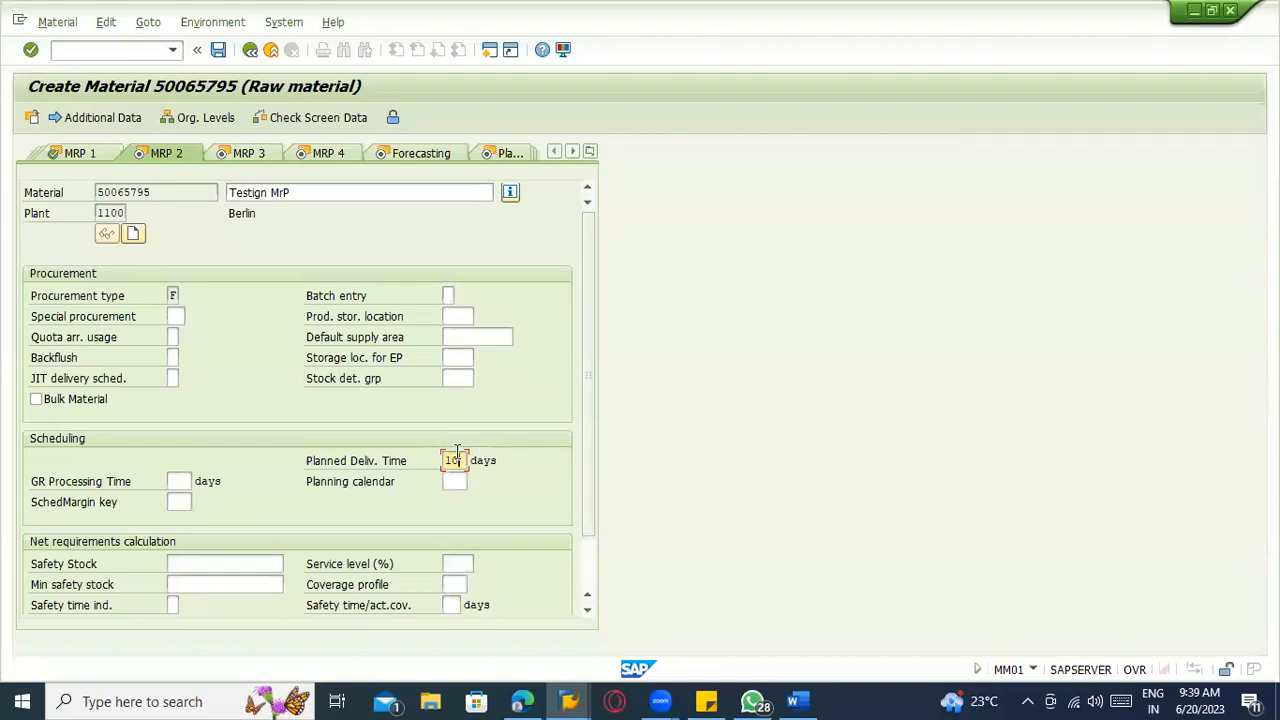
left_click(439, 466)
left_click(179, 480)
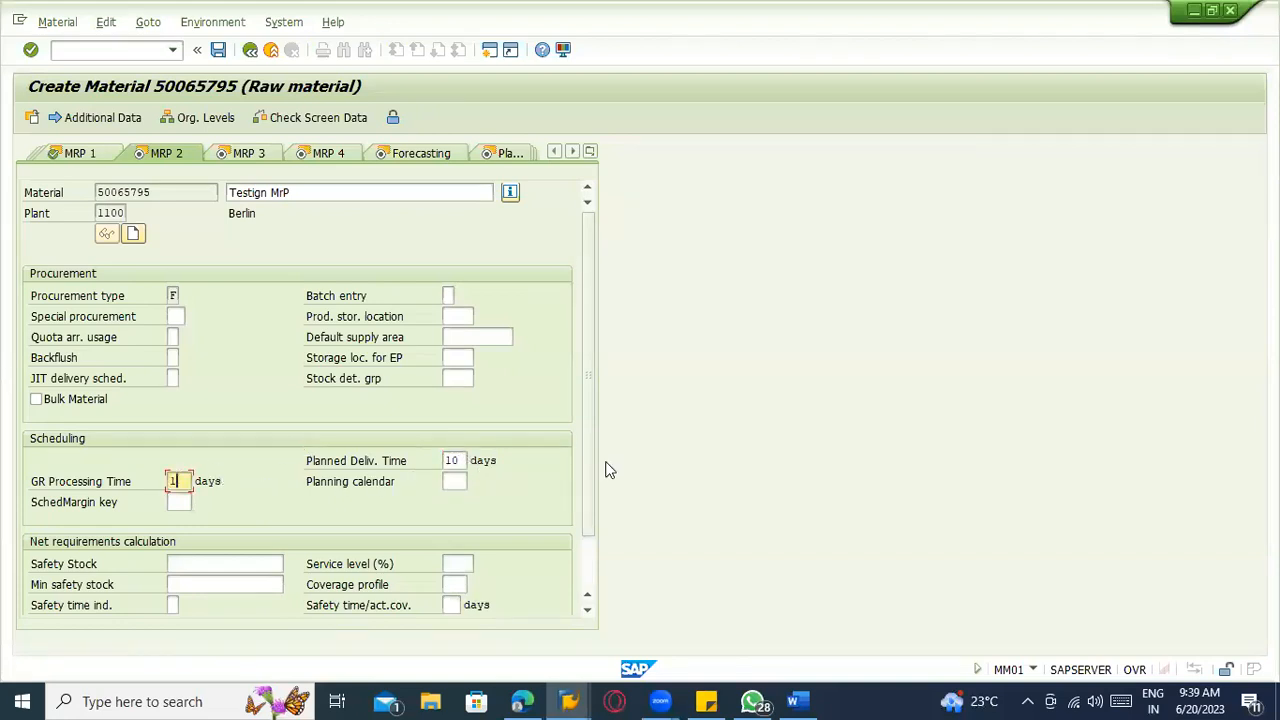
- Review the available procurement types and special procurement types, closing each list without choosing an entry
left_click(175, 296)
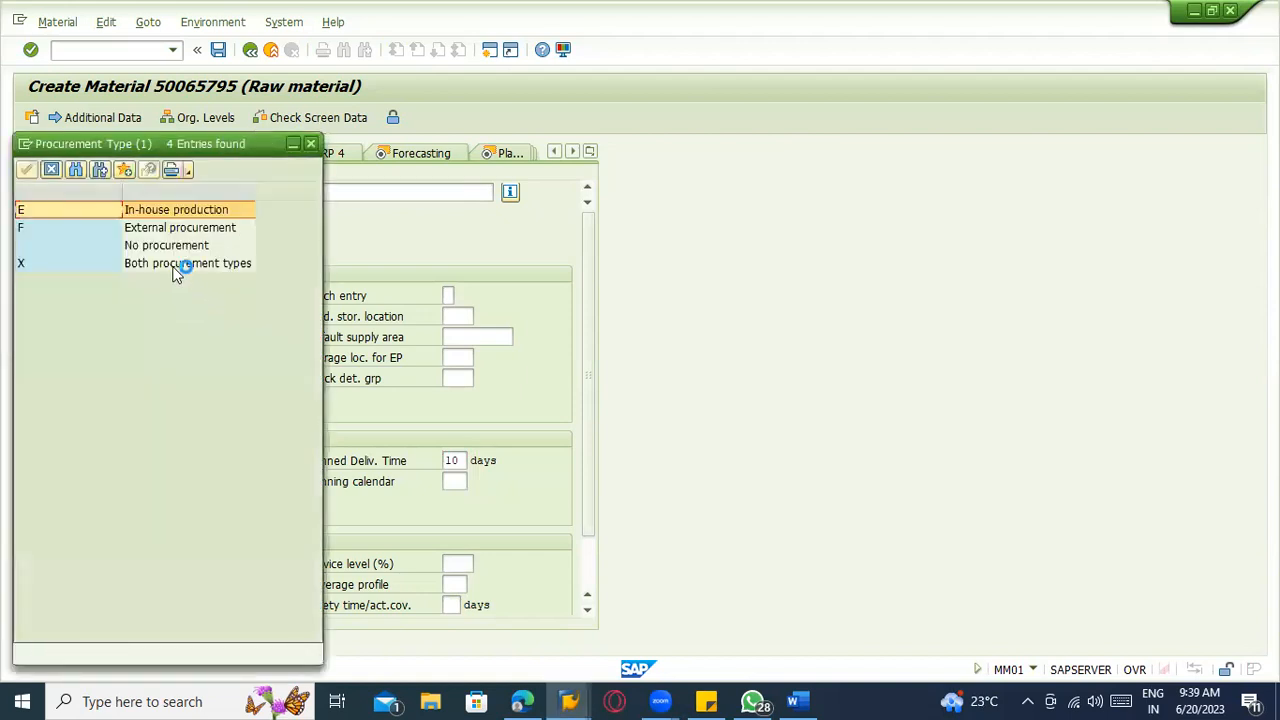
left_click(312, 144)
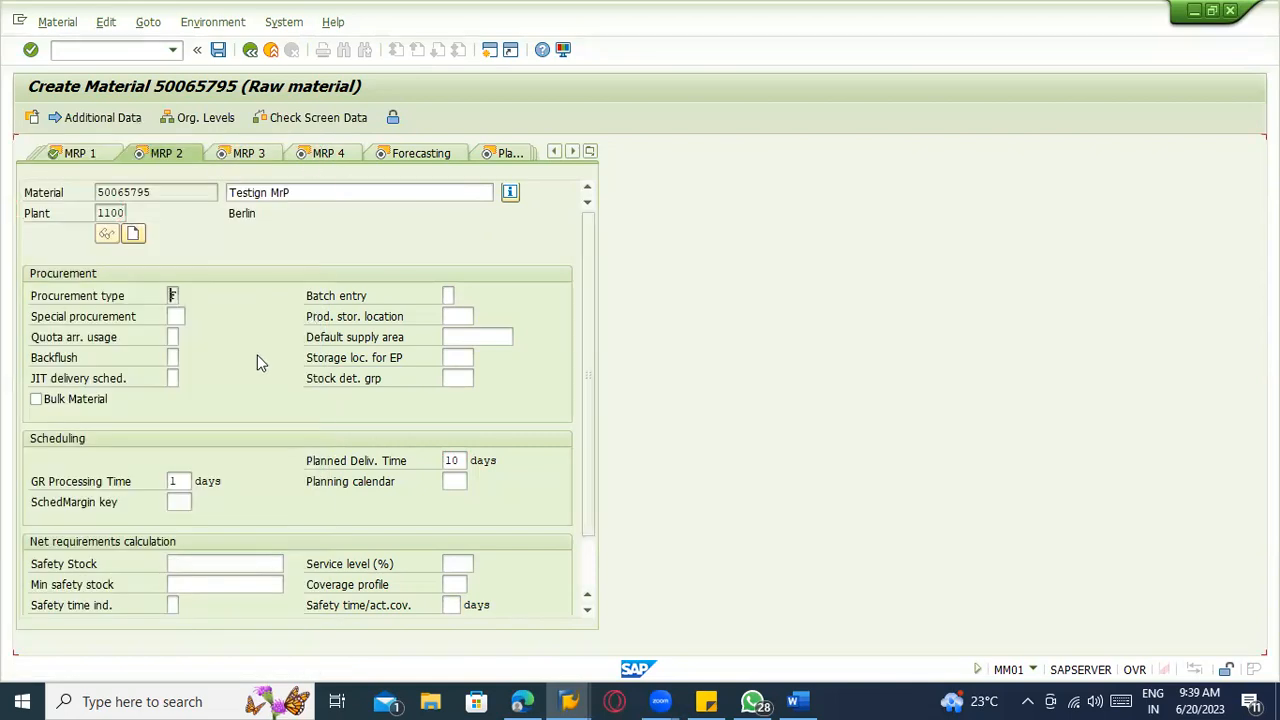
left_click(176, 316)
left_click(192, 316)
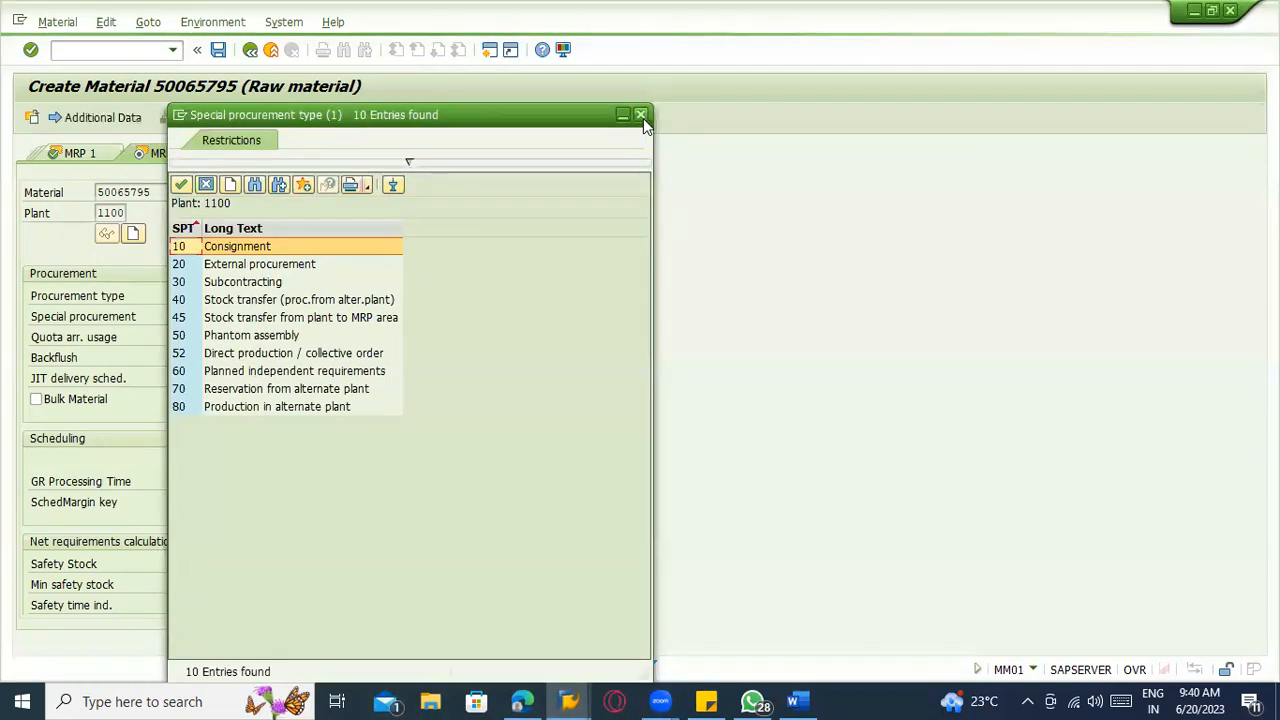
left_click(643, 118)
left_click(172, 316)
left_click(172, 376)
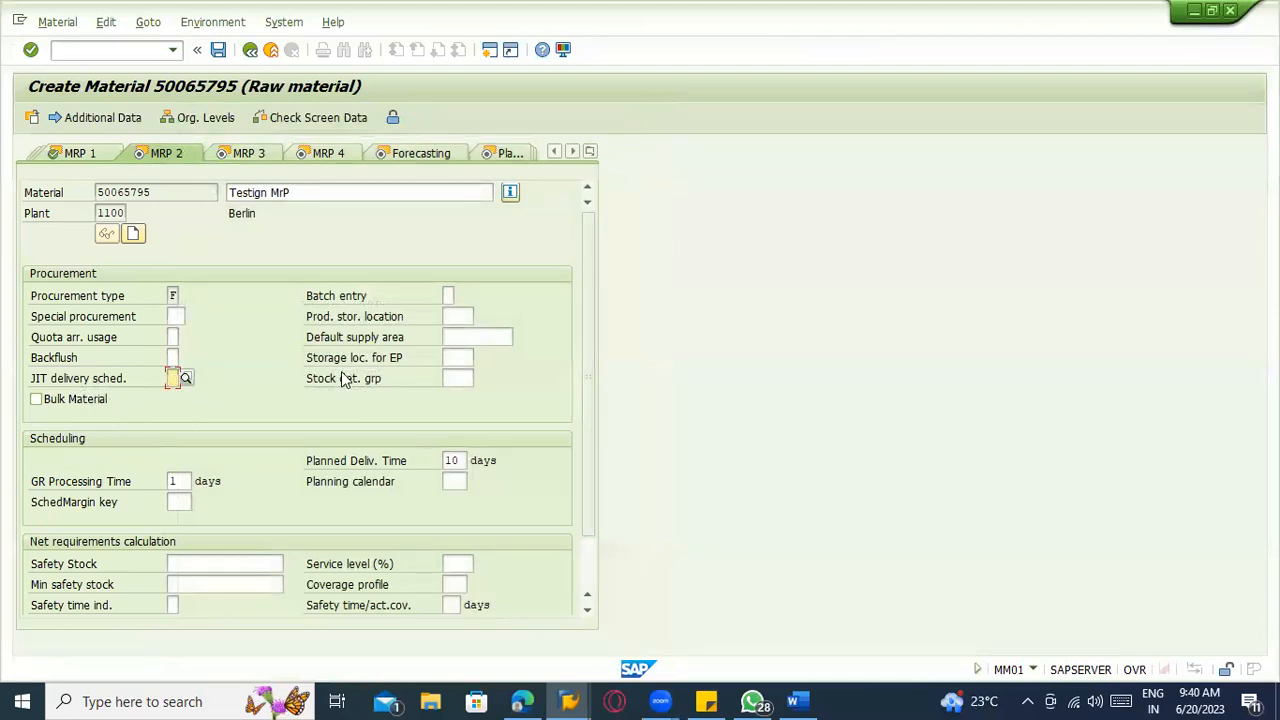
- Set the storage location for external procurement to 0001, Auslief.Lager
left_click(447, 316)
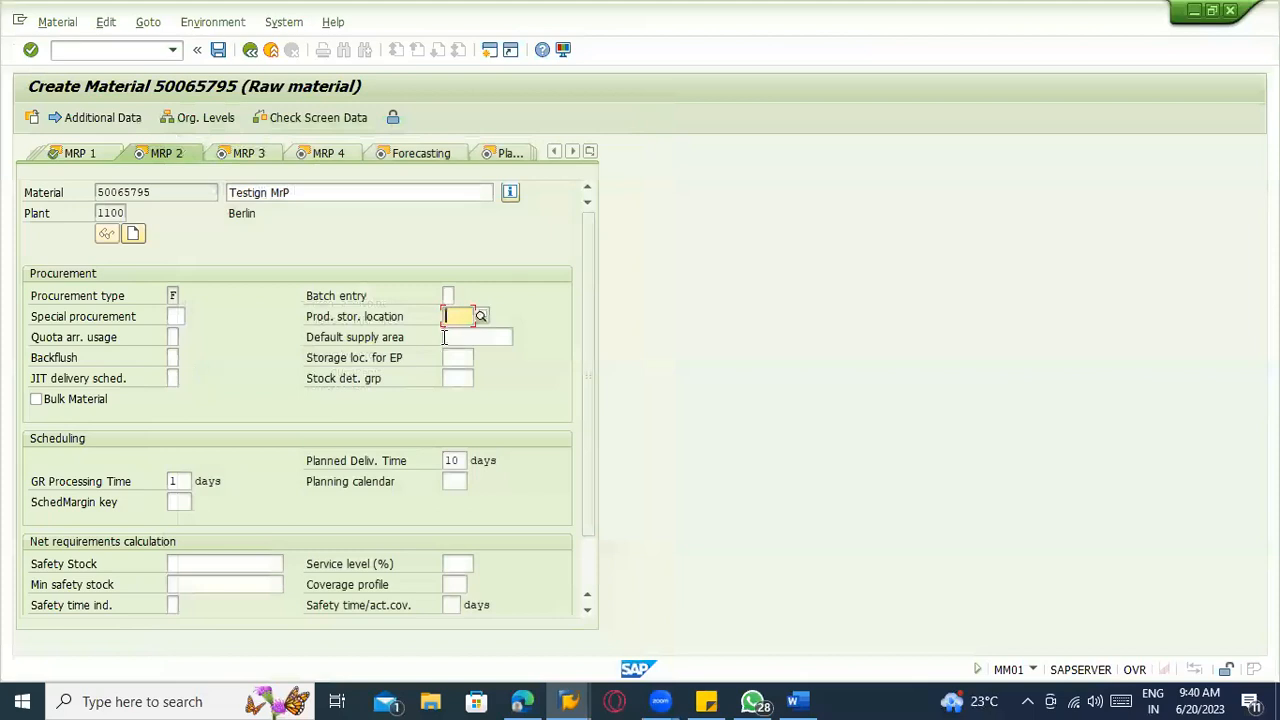
left_click(446, 337)
left_click(446, 357)
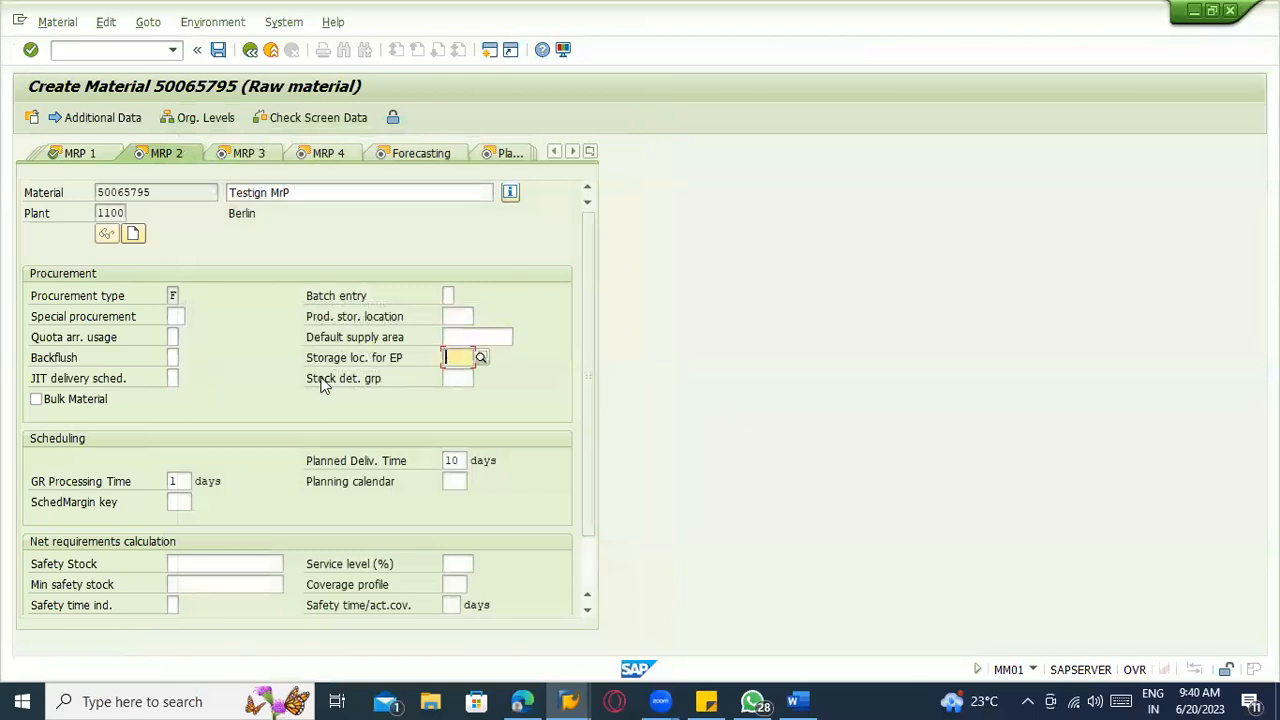
type("0001")
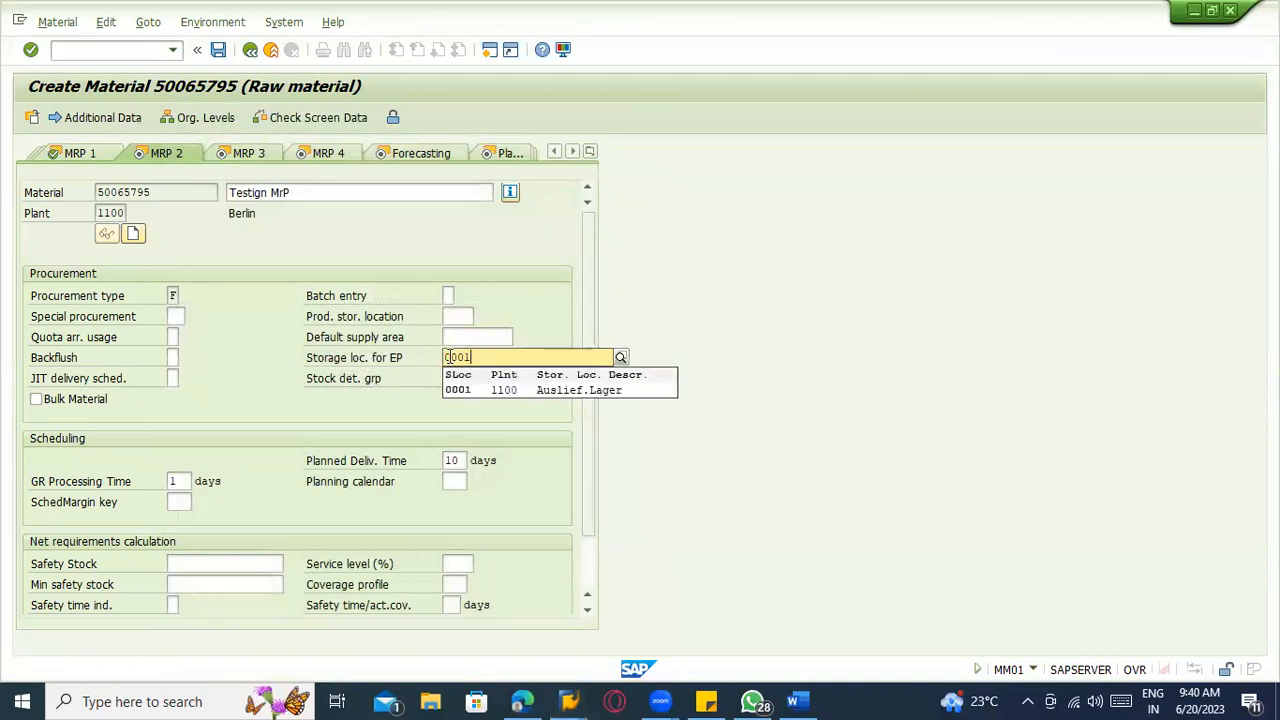
left_click(478, 392)
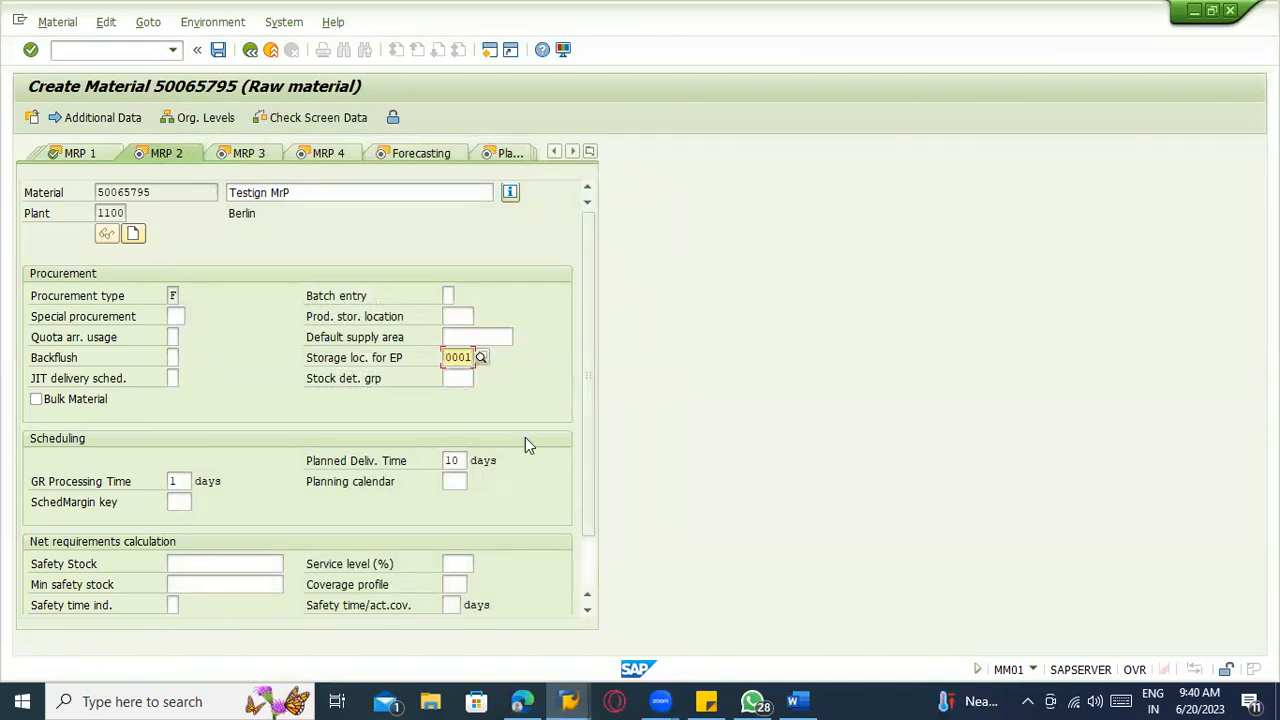
- Look over the net requirements fields, check the reorder point in the MRP 1 view, and return to MRP 2
scroll(522, 460, "down", 1)
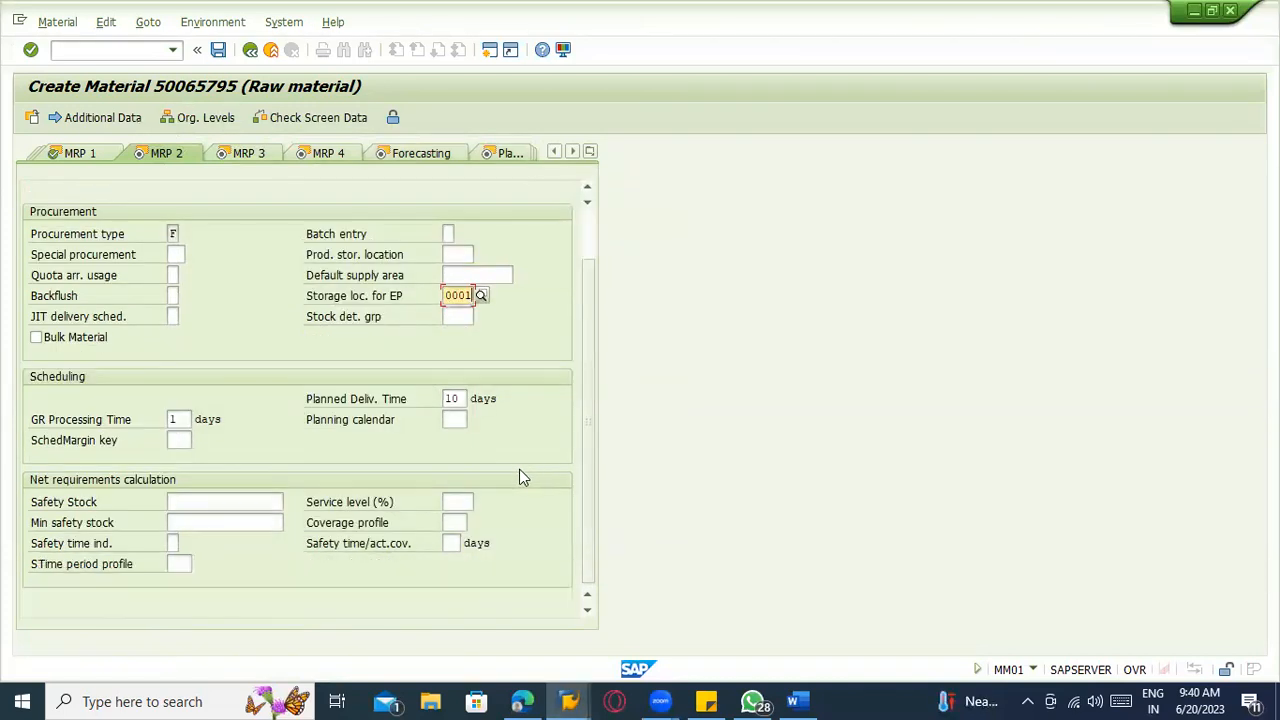
left_click(276, 501)
scroll(230, 380, "up", 1)
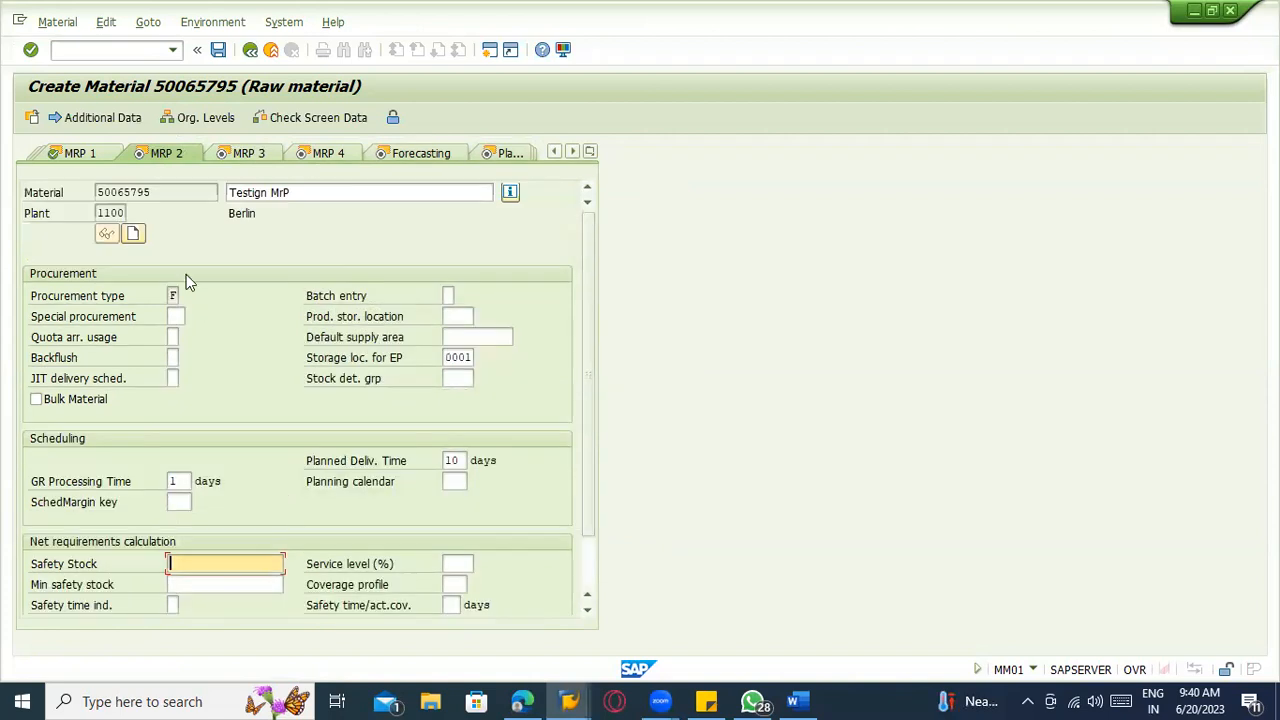
left_click(93, 156)
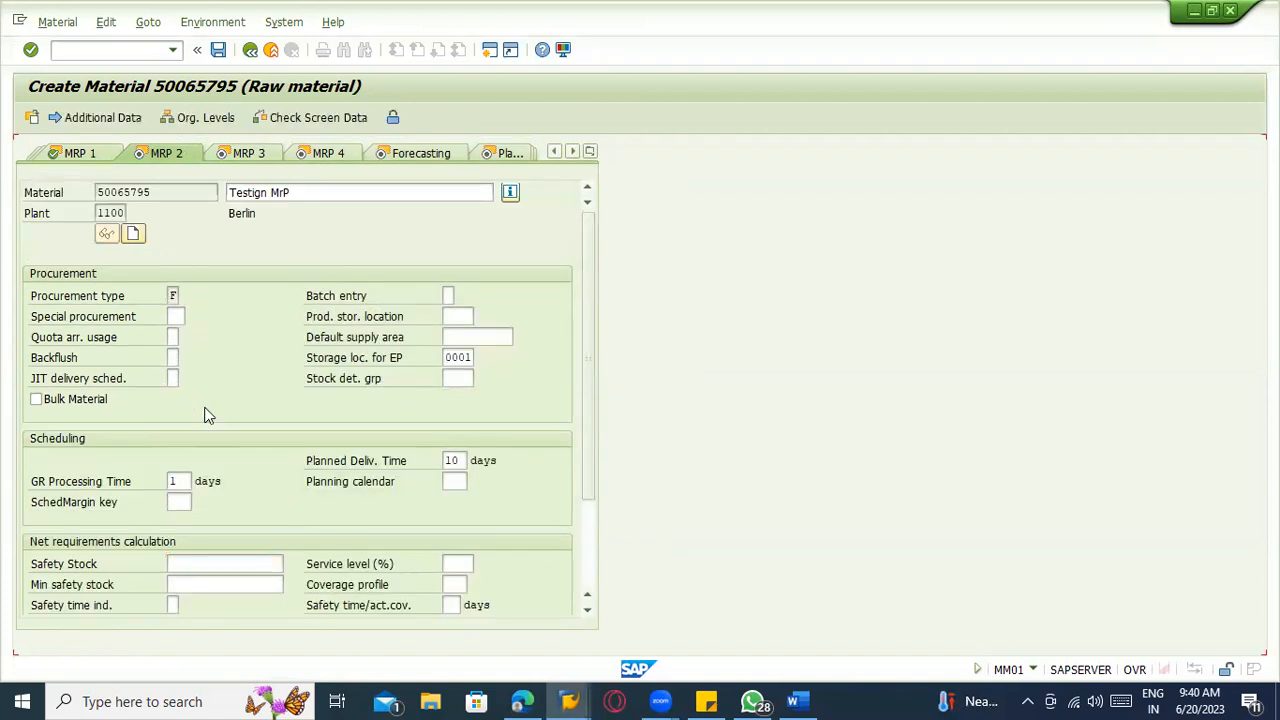
left_click(193, 420)
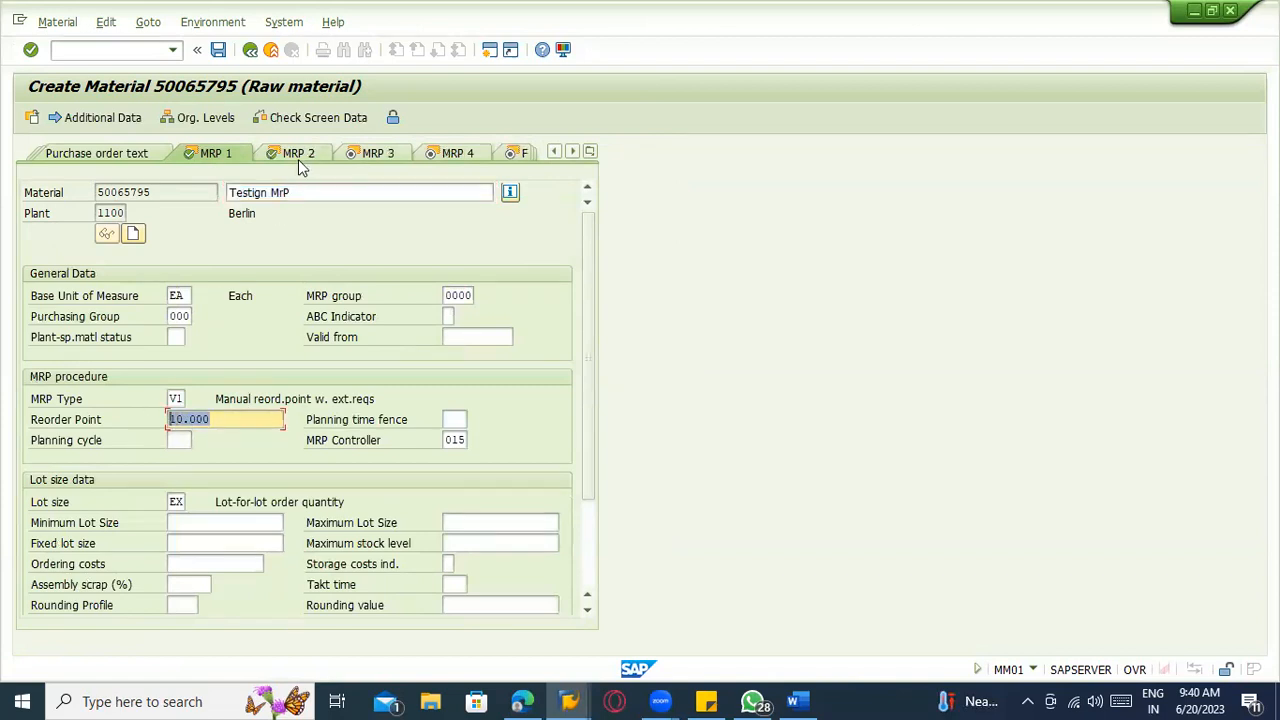
key("Return")
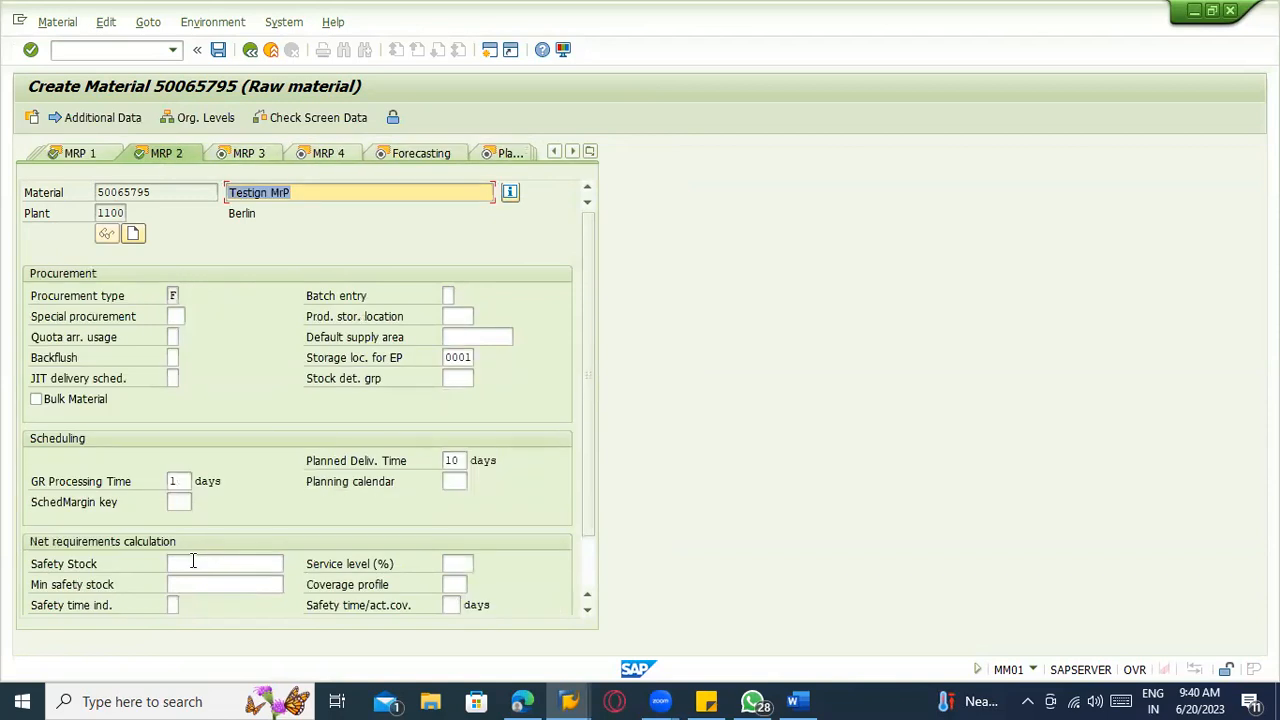
- Set the safety stock to 1000 and continue to the MRP 3 view
left_click(193, 563)
type("1000")
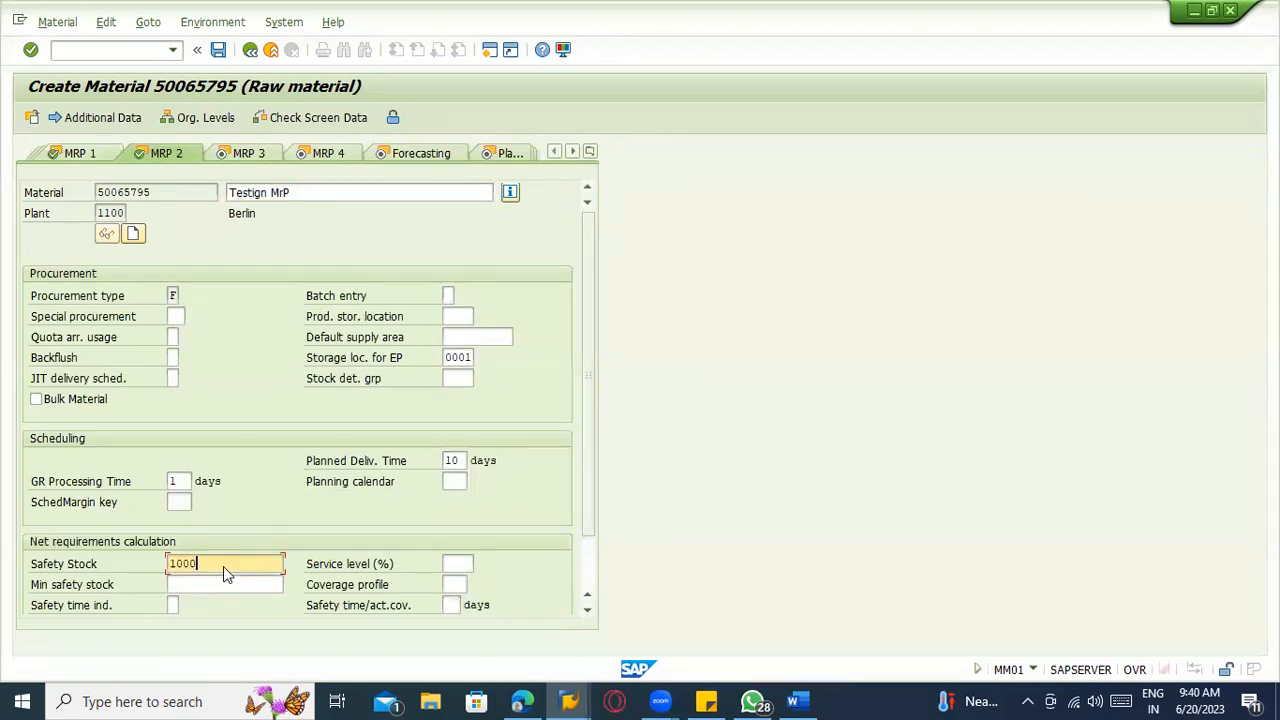
key("Return")
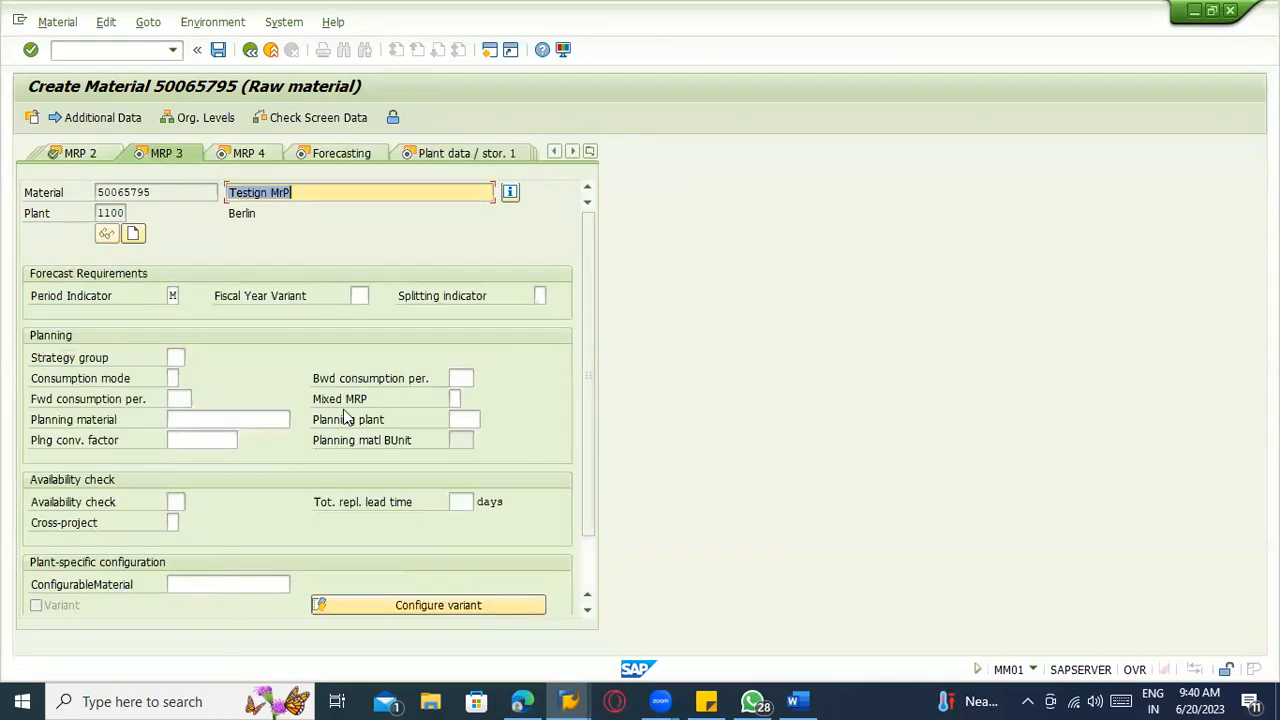
- Return to the MRP 2 view and set the minimum safety stock to 500
key("Return")
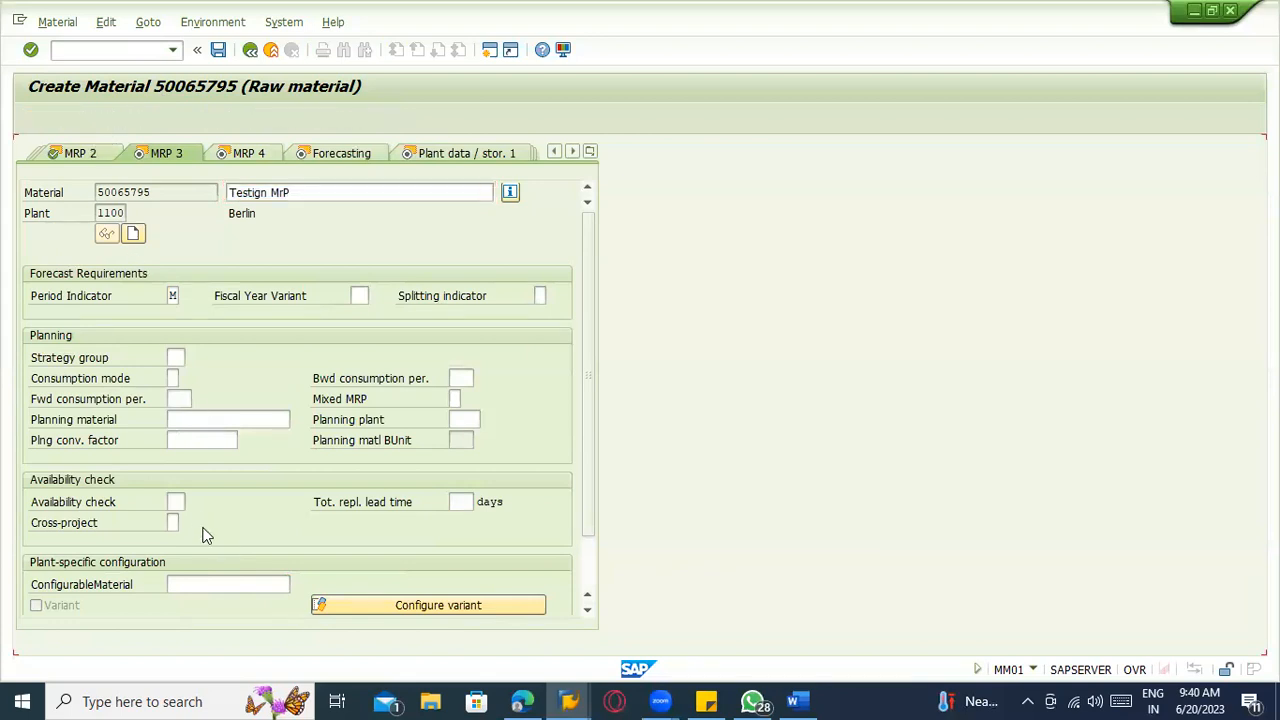
left_click(217, 568)
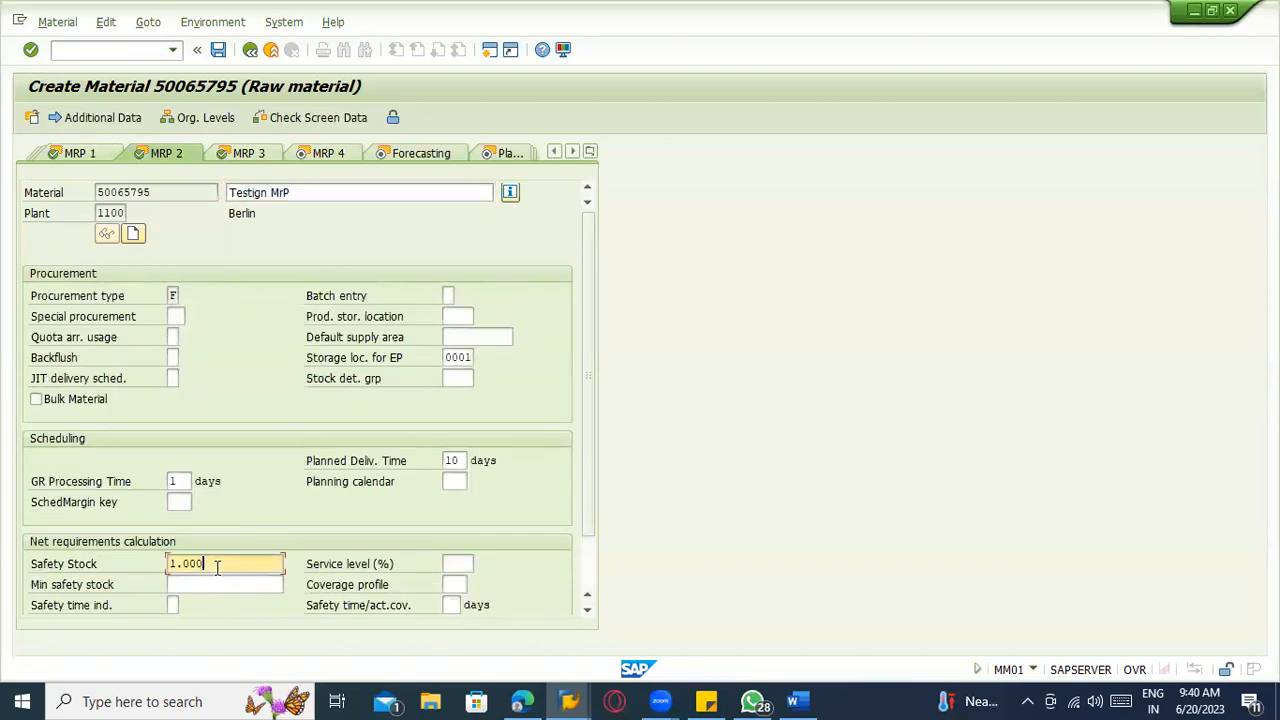
left_click_drag(217, 566, 139, 563)
left_click(188, 579)
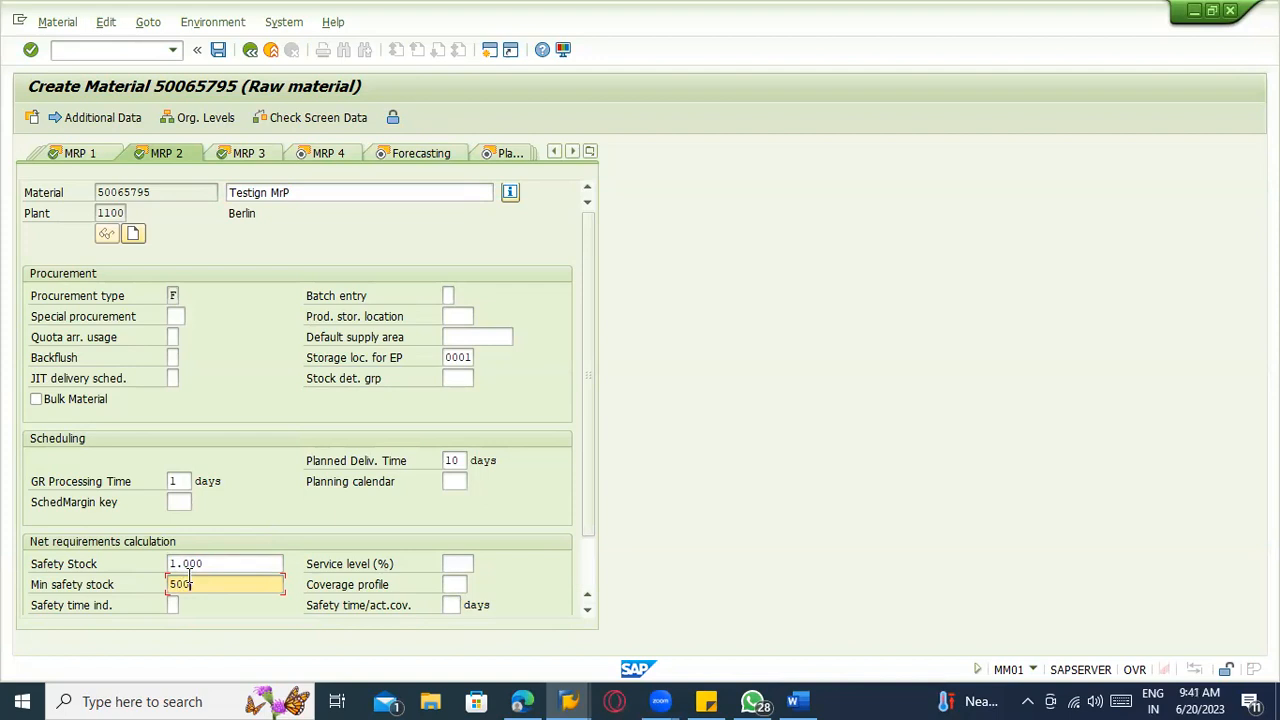
- Continue to the MRP 3 view and look over the strategy group selection, leaving it without choosing a strategy
scroll(188, 579, "down", 1)
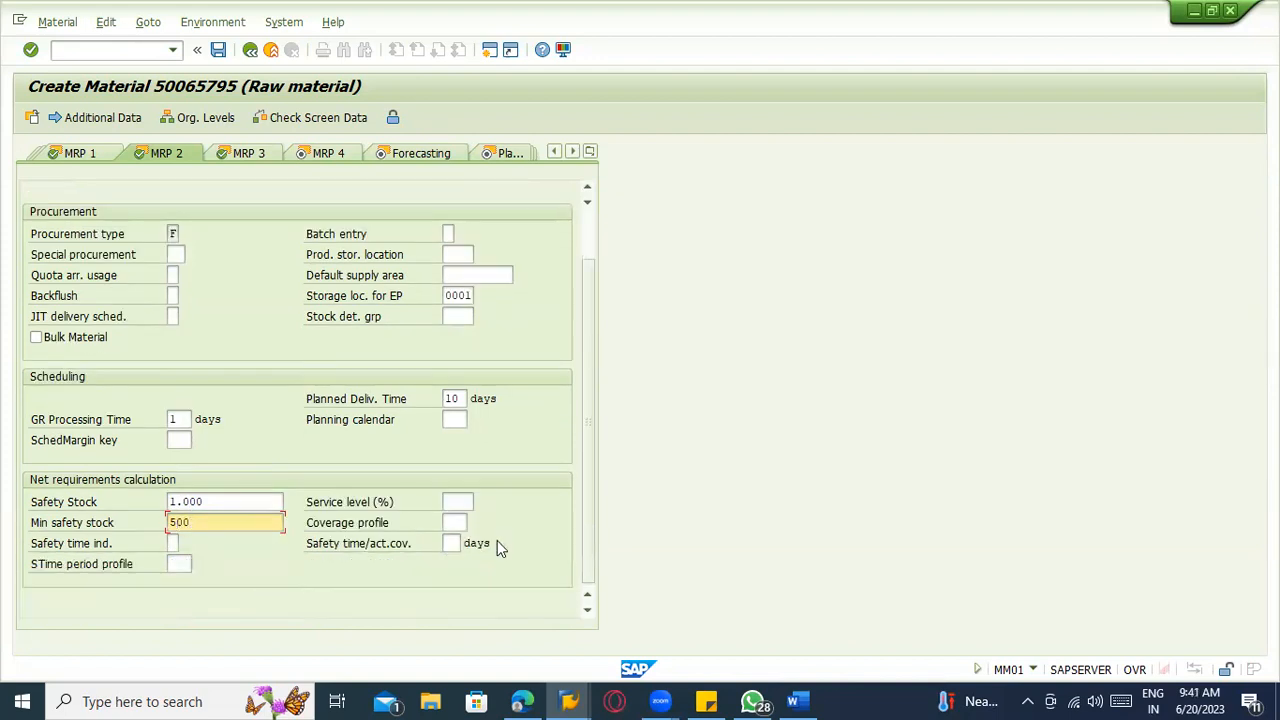
key("Return")
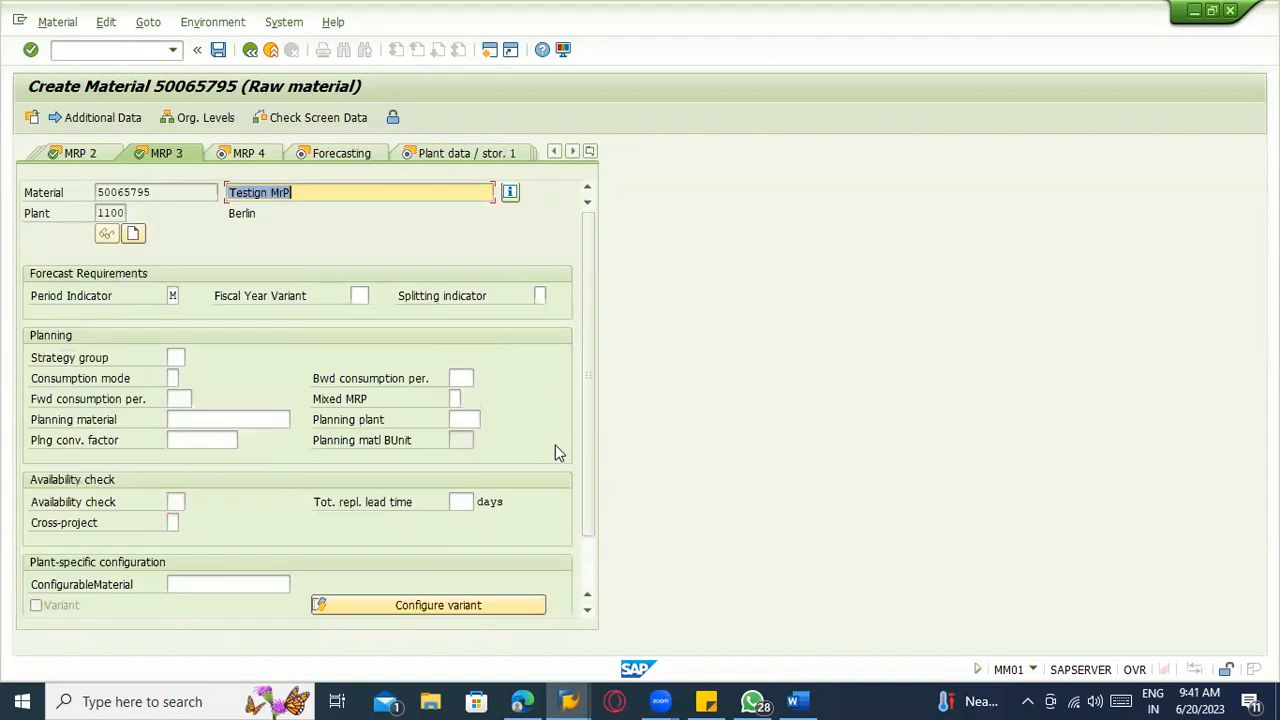
left_click(174, 357)
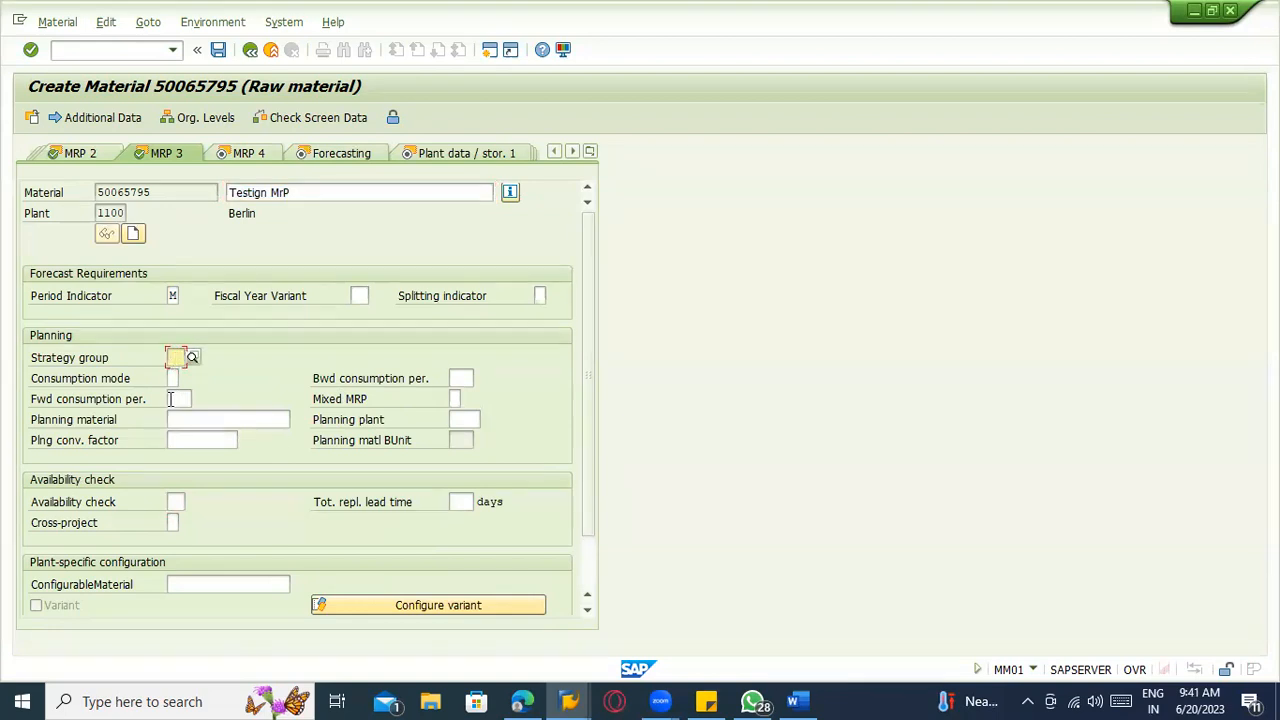
left_click(192, 357)
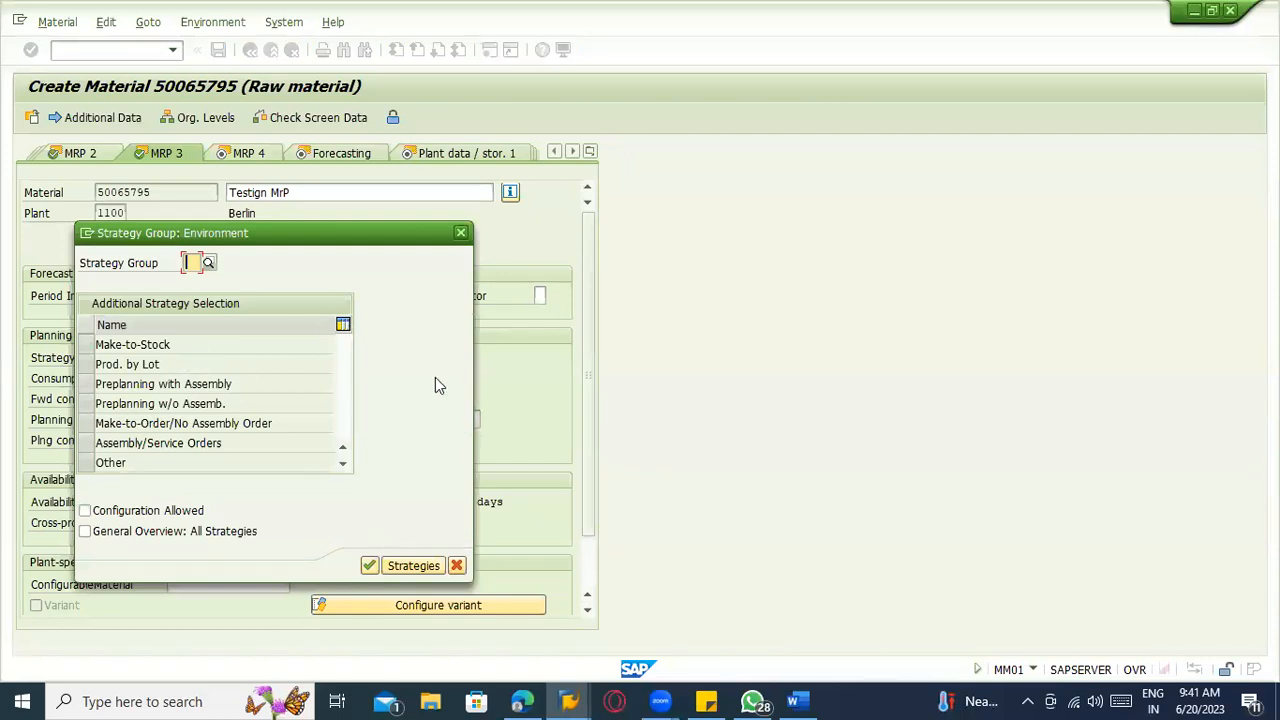
left_click(461, 232)
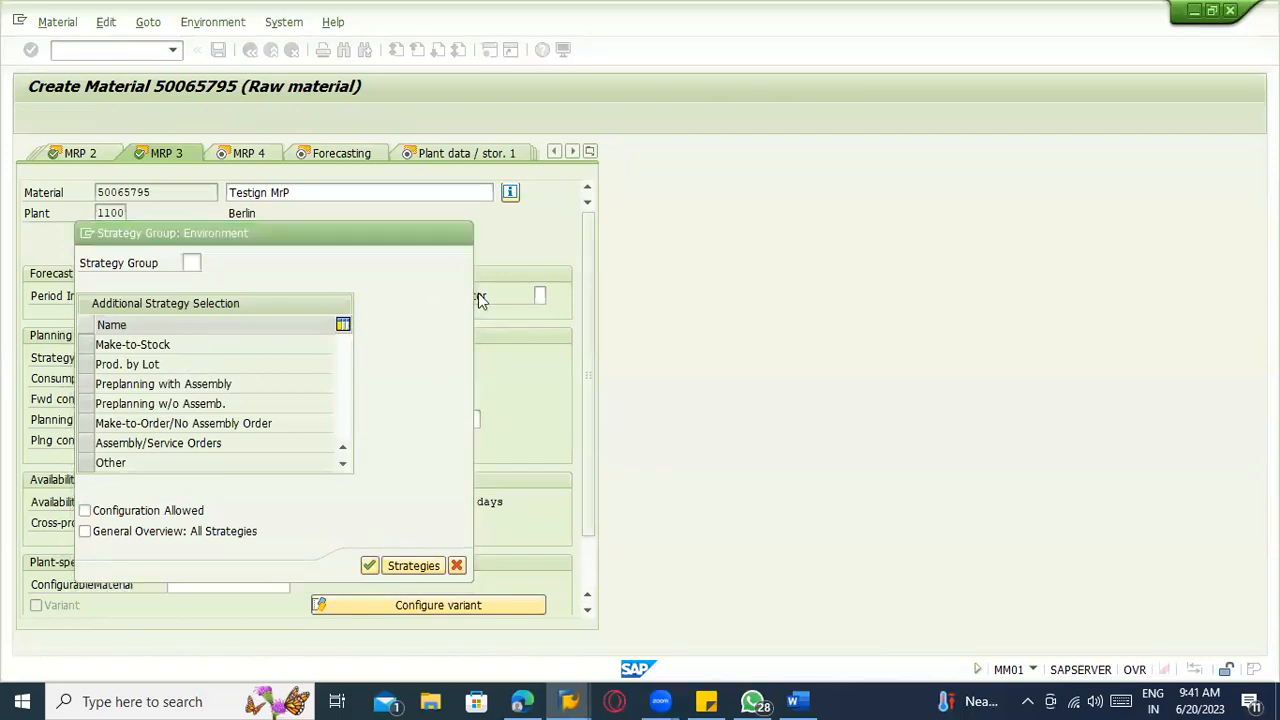
- Set the availability check to 01, Daily requirements, leave the total replenishment lead time blank, and continue to the MRP 4 view
left_click(175, 500)
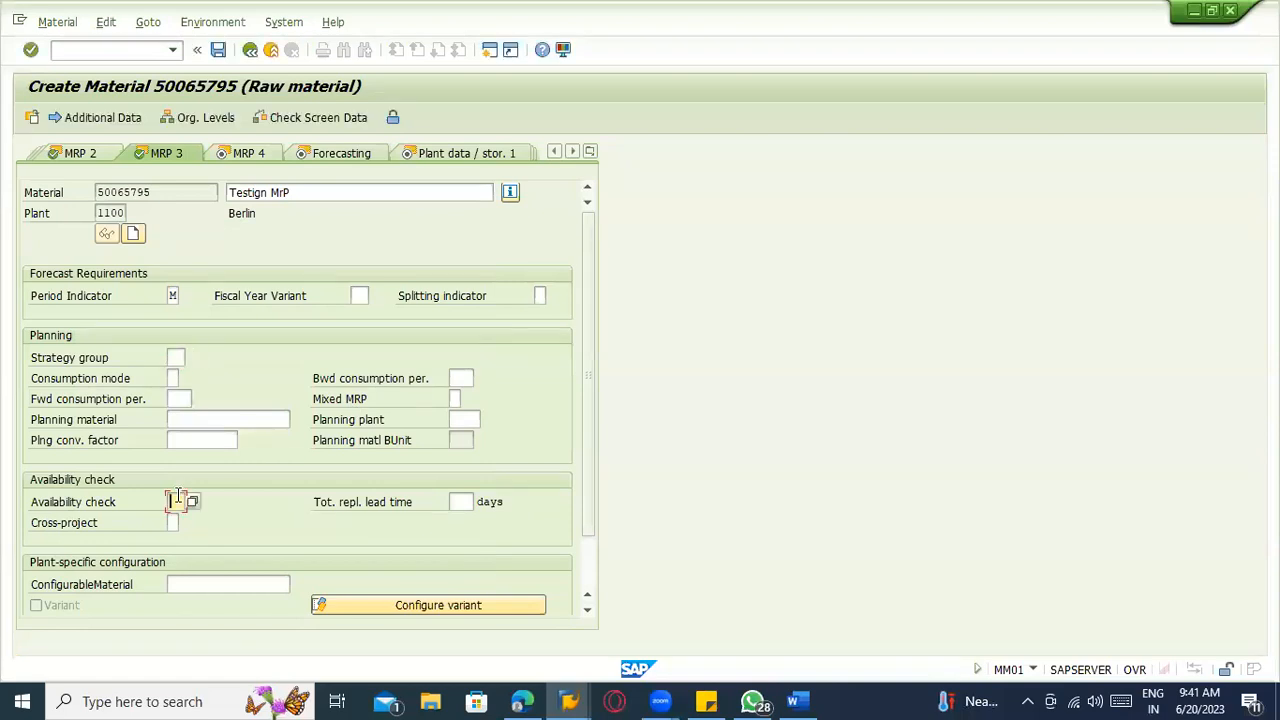
type("02")
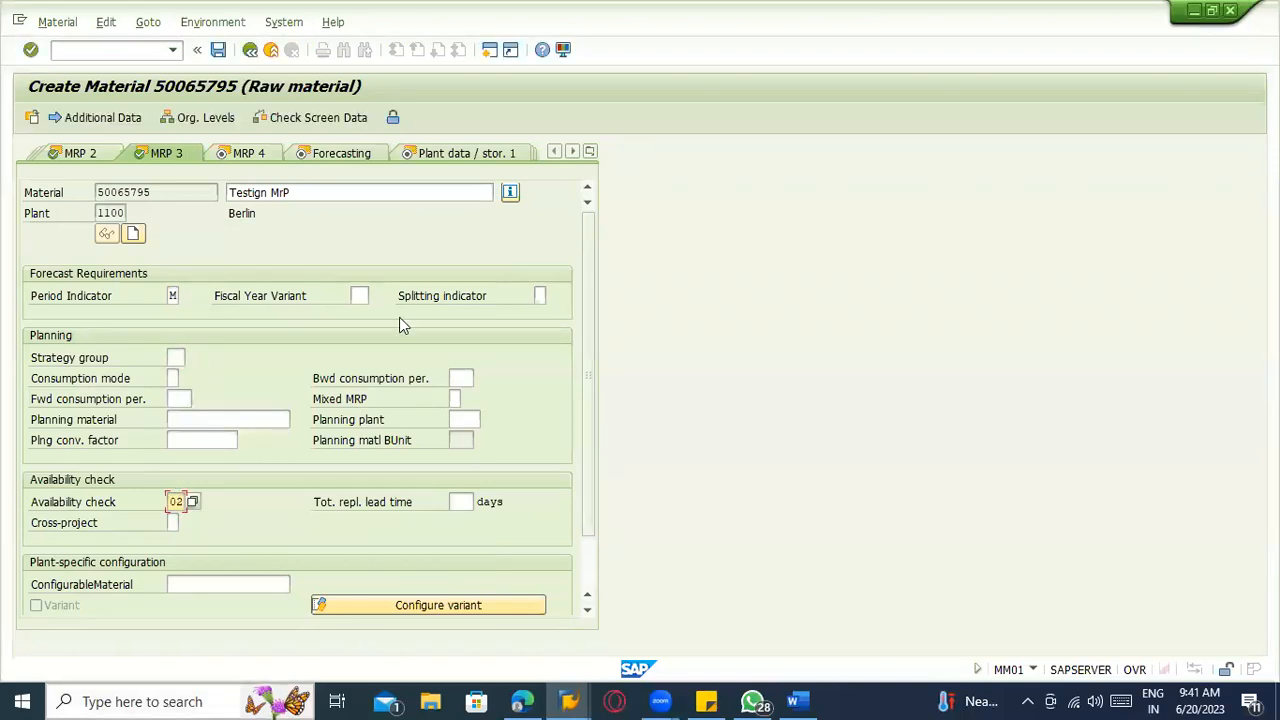
left_click(193, 502)
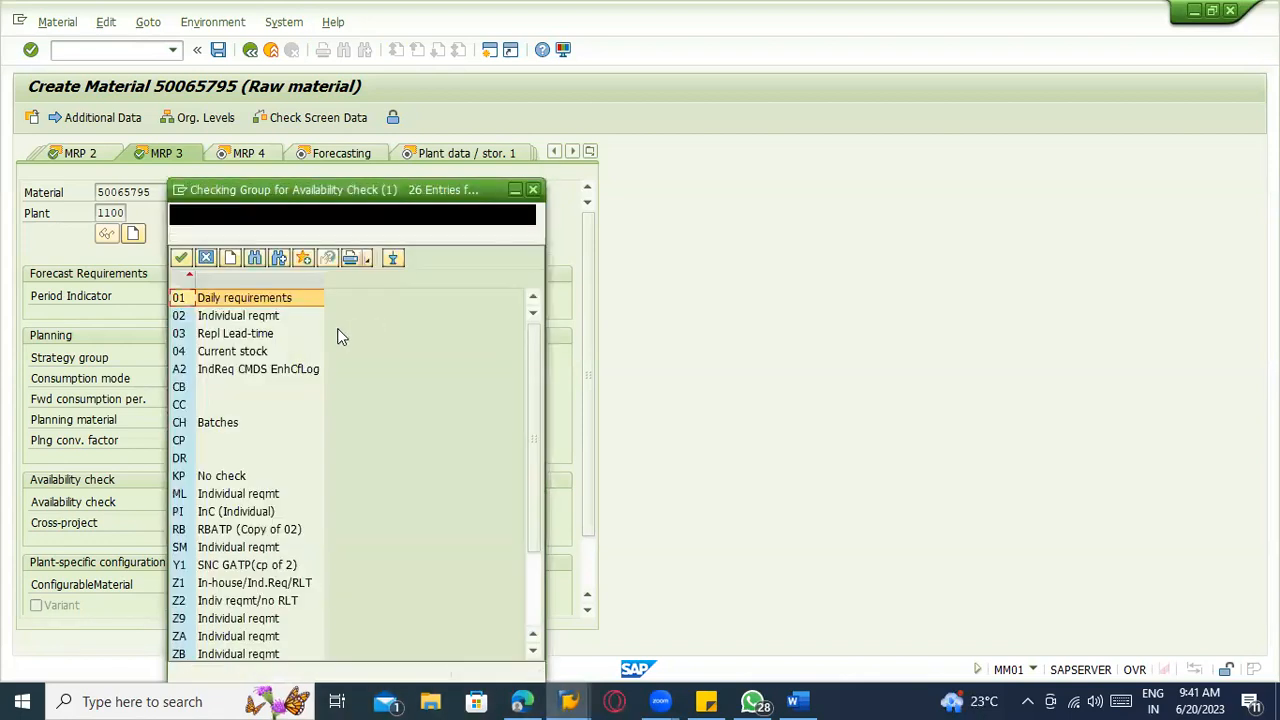
double_click(247, 303)
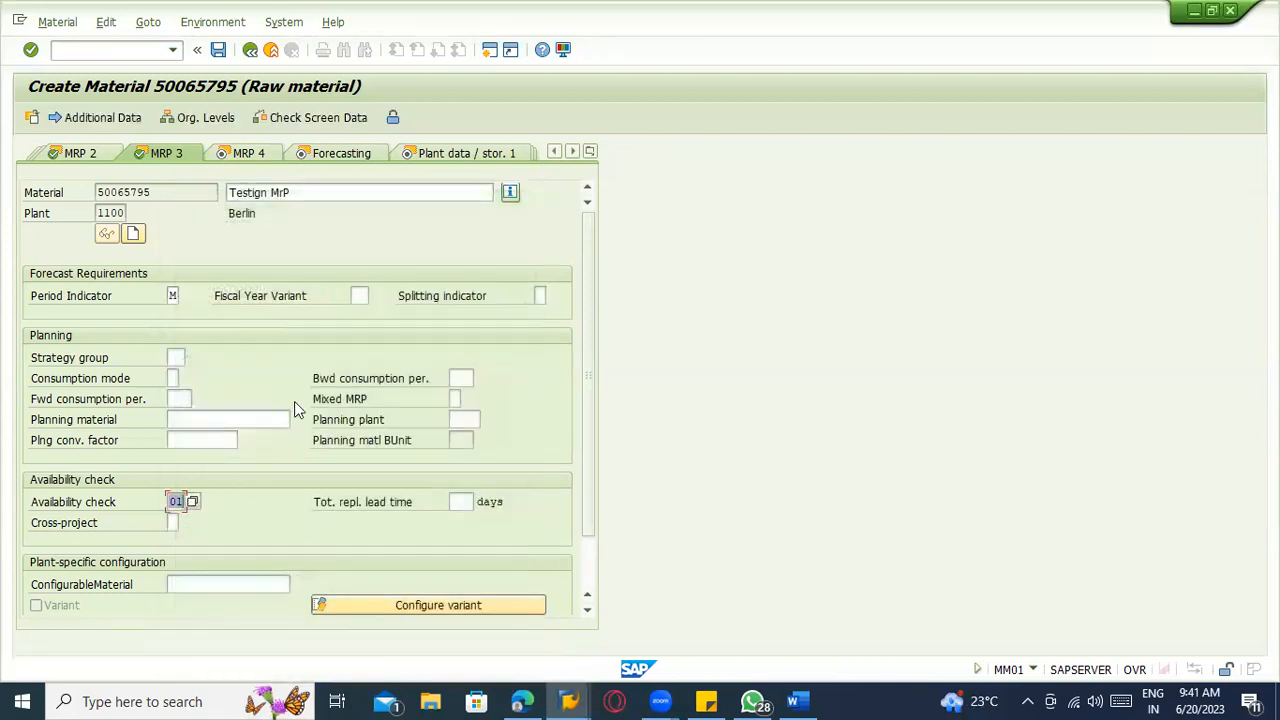
left_click(461, 503)
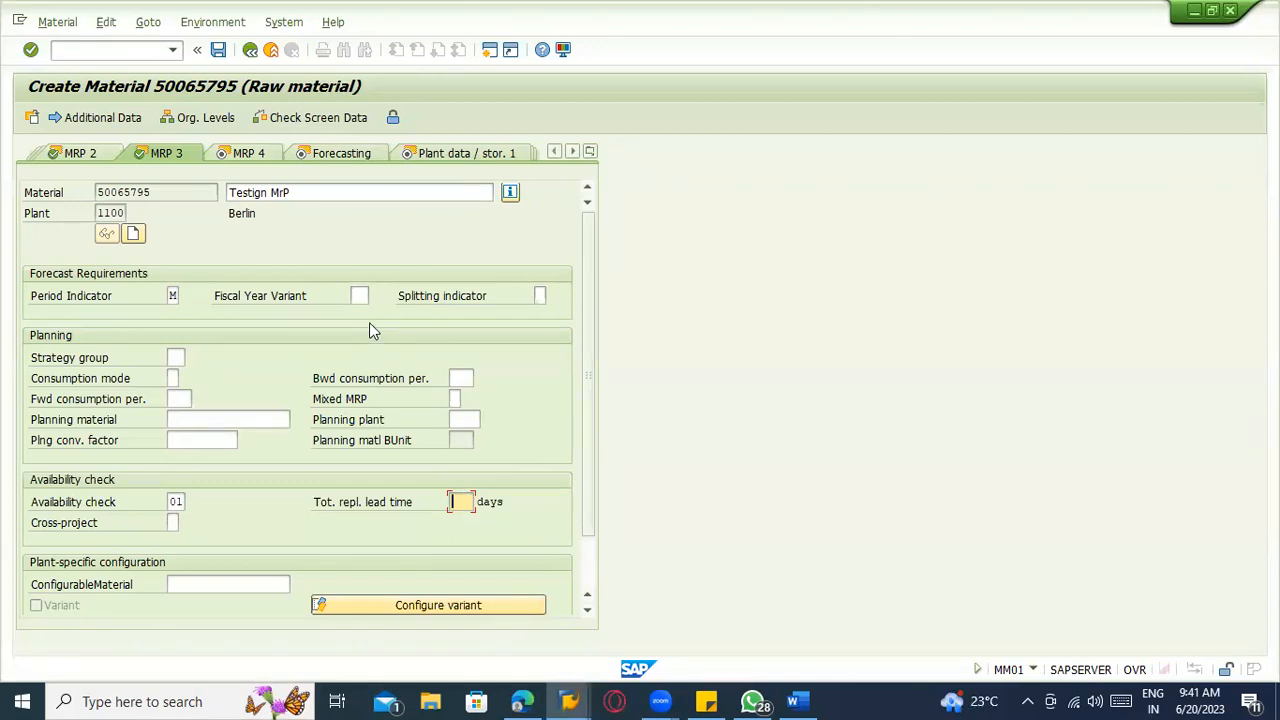
key("Return")
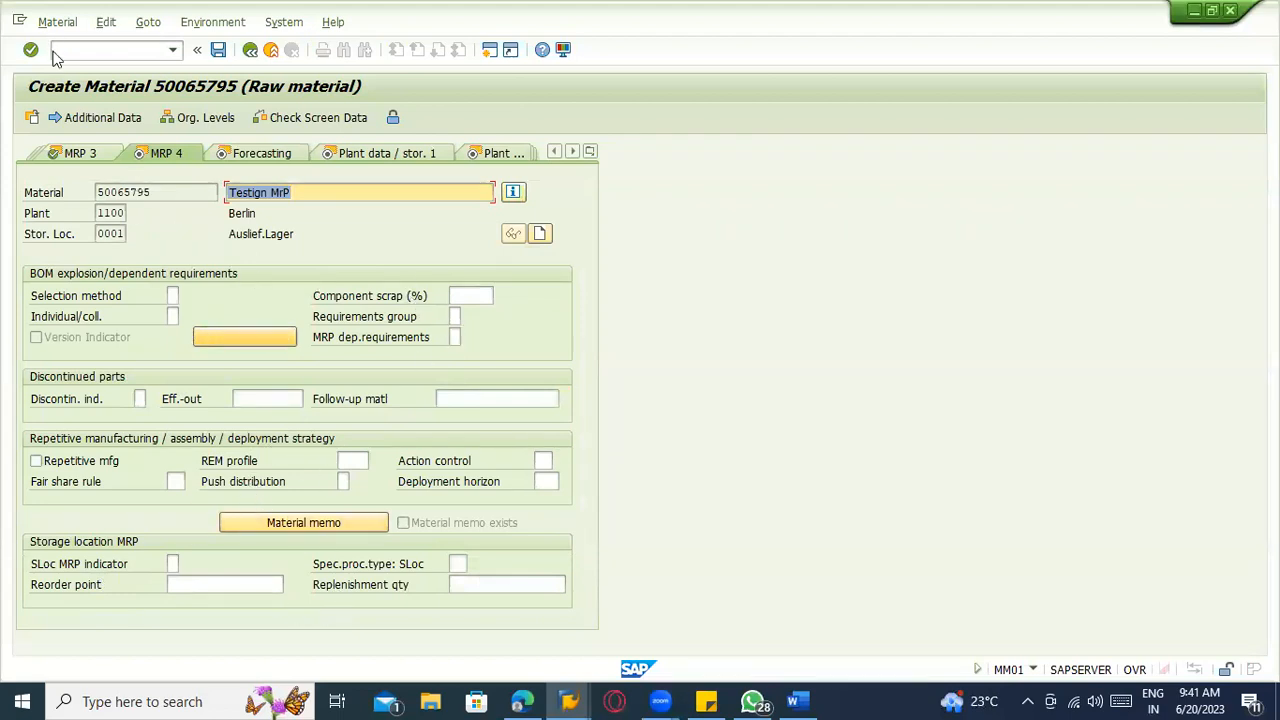
- Return to the MRP 3 view and review its planning and availability check fields
left_click(105, 154)
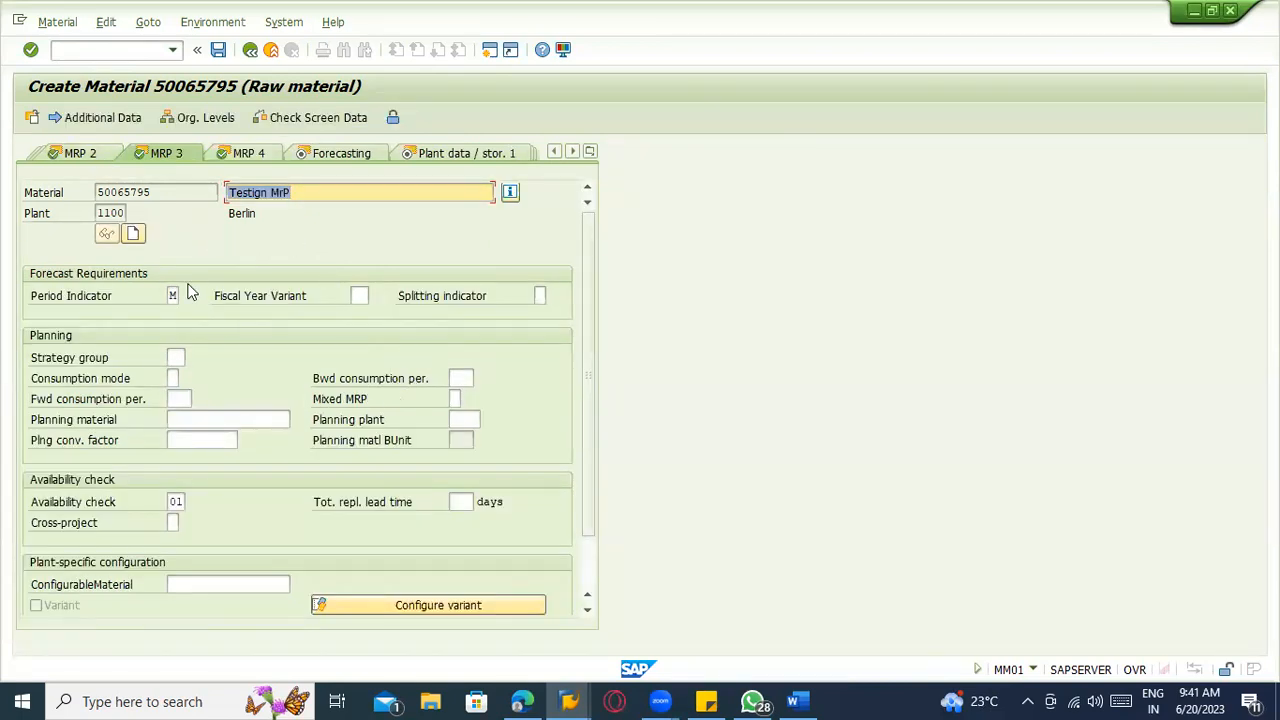
scroll(433, 418, "down", 1)
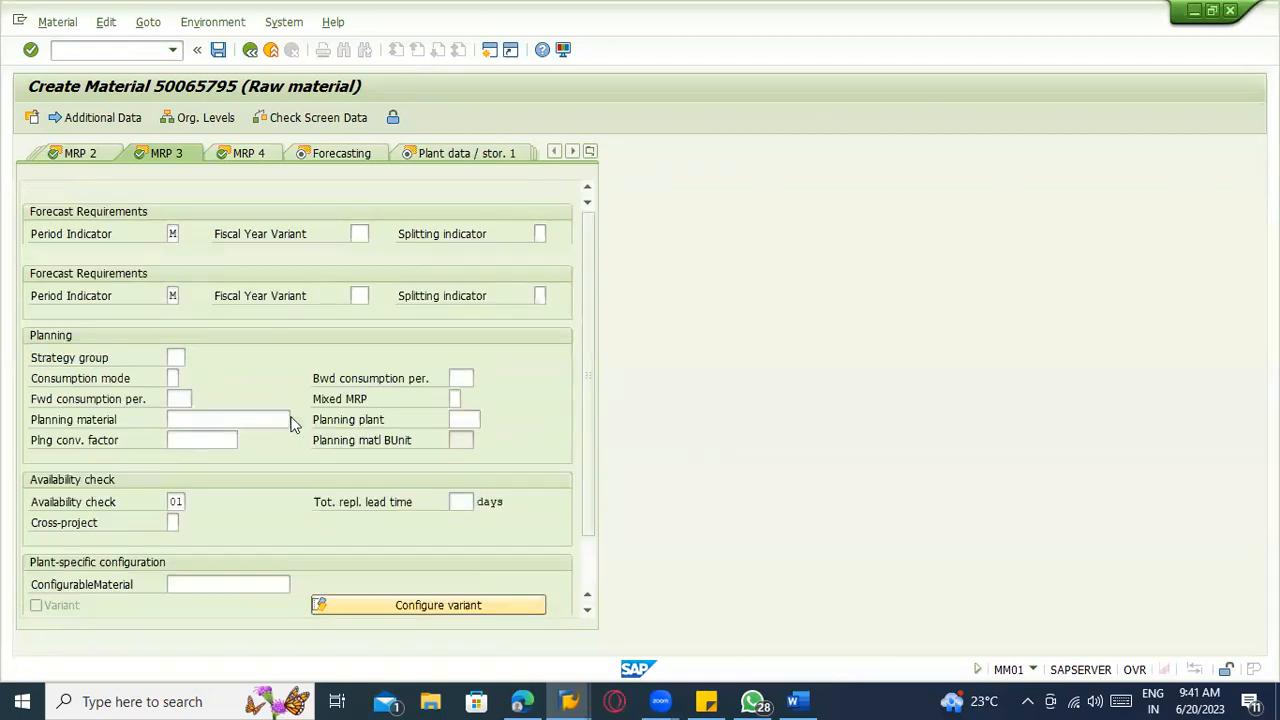
scroll(300, 420, "up", 1)
- Go through MRP 4 to the Forecasting view and set the forecast model to D, Constant model
left_click(251, 158)
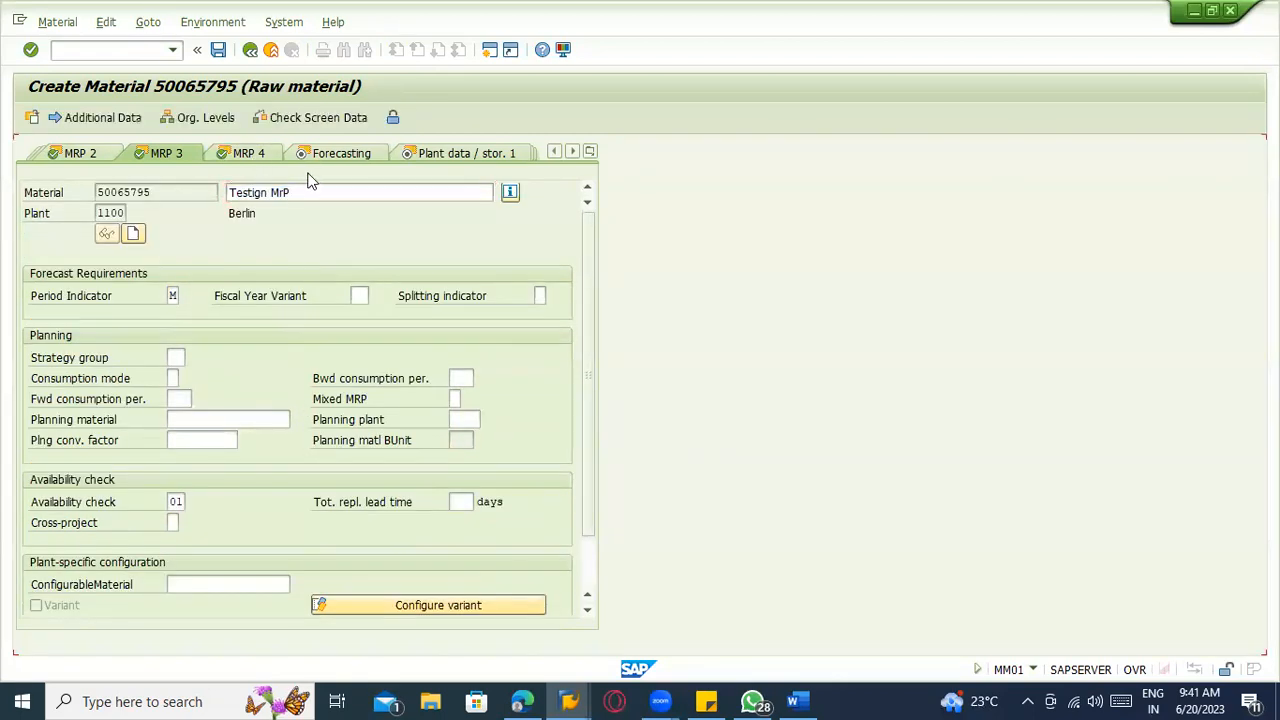
left_click(287, 157)
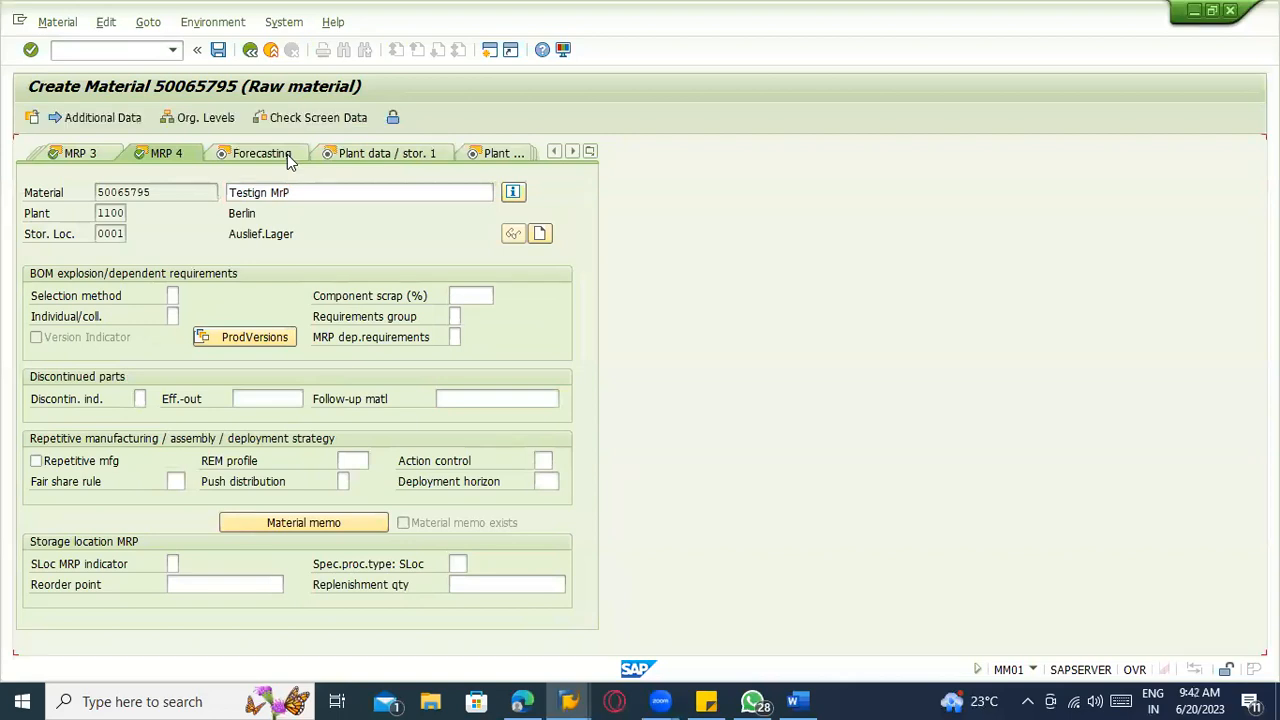
left_click(370, 295)
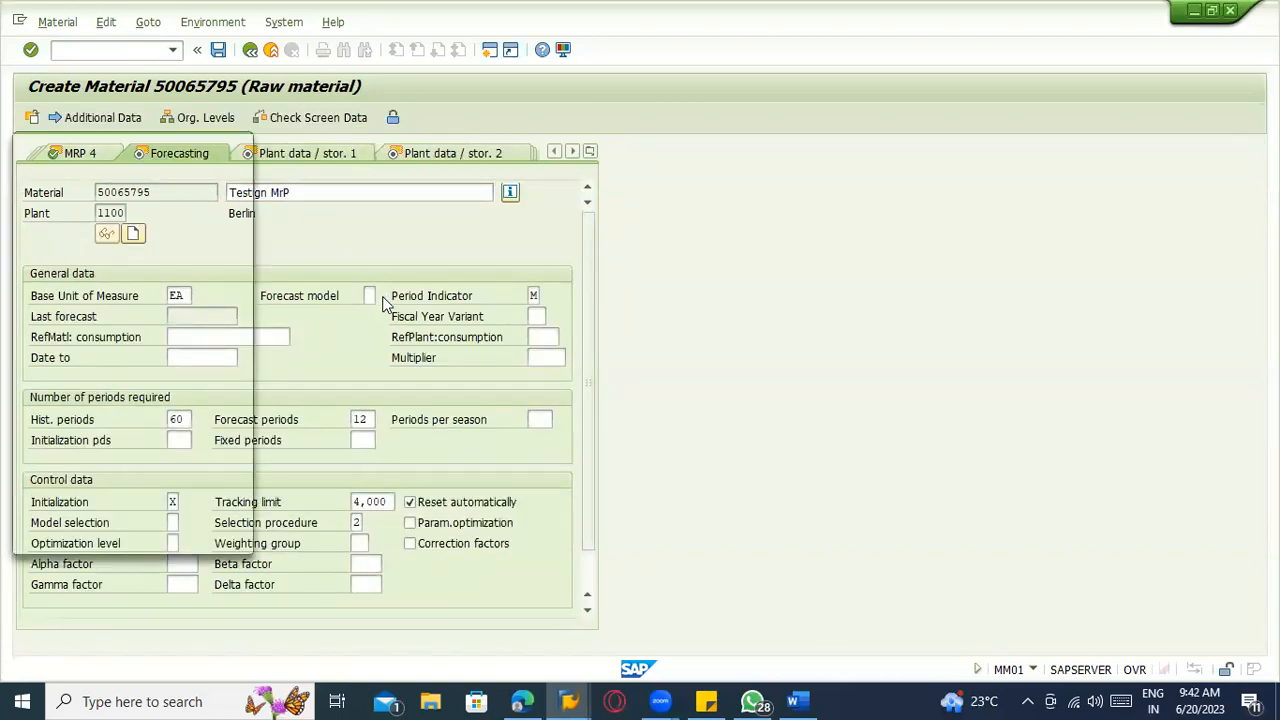
left_click(369, 296)
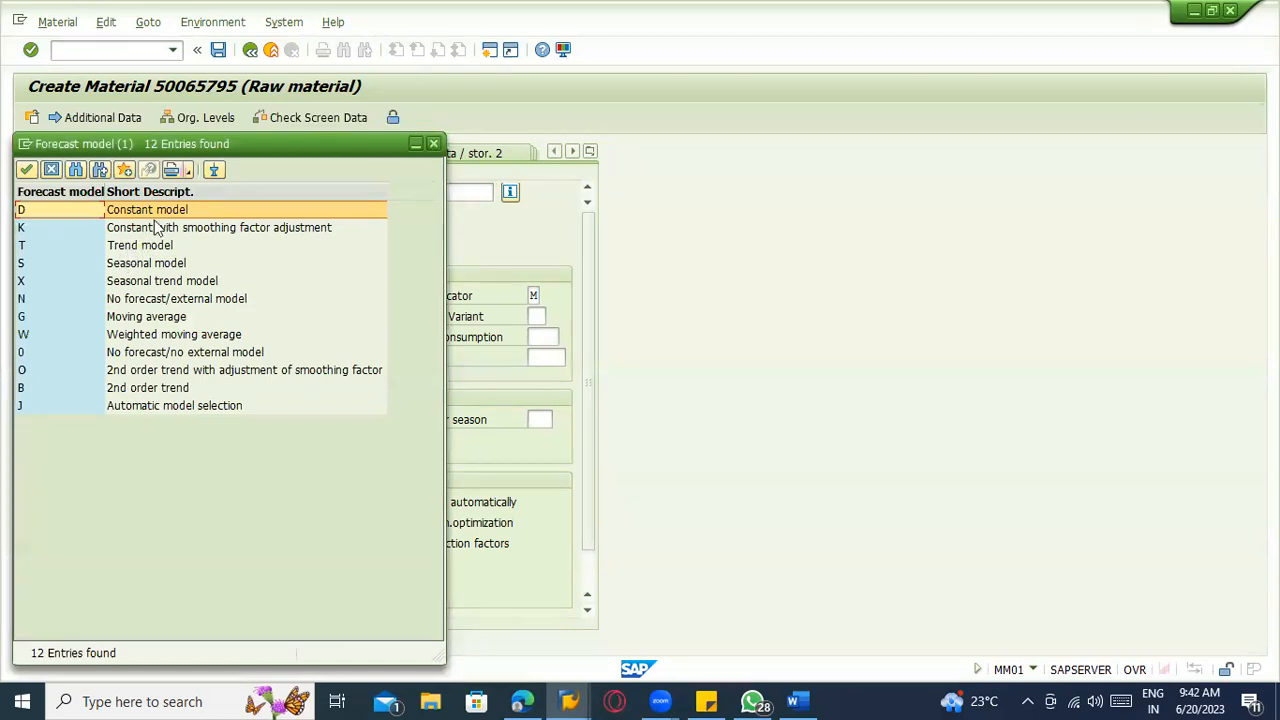
left_click(160, 214)
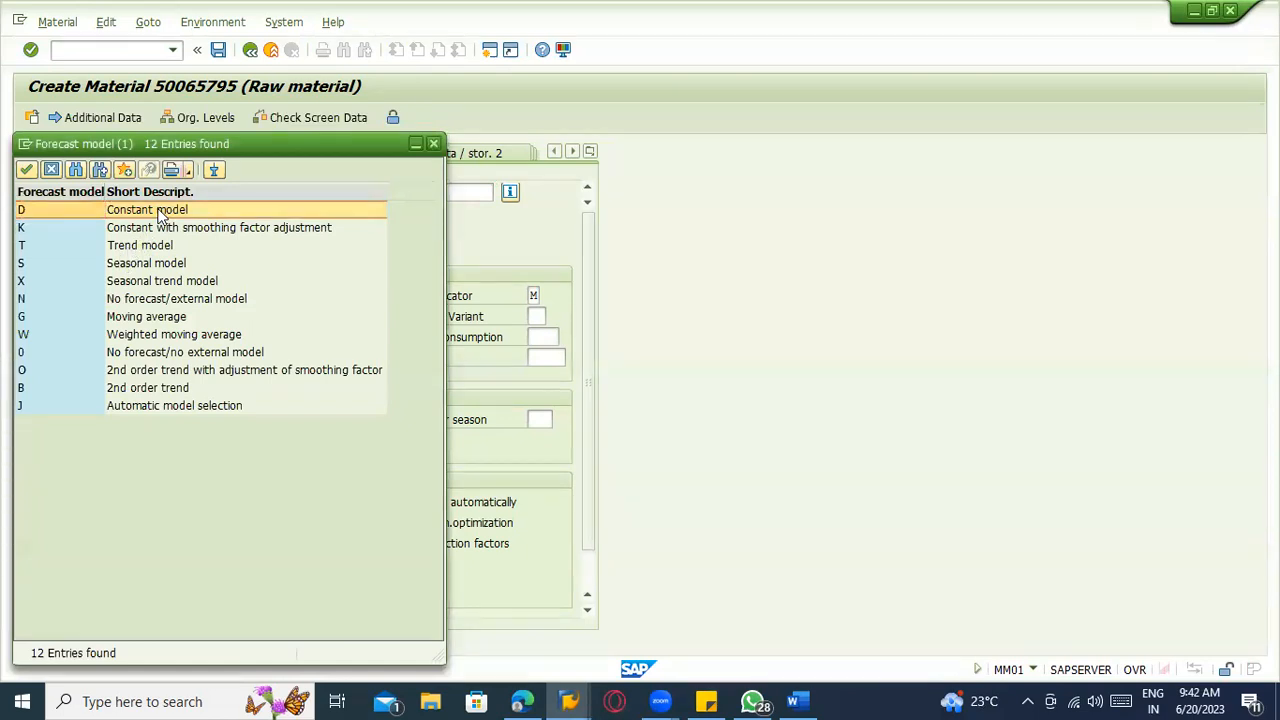
double_click(160, 210)
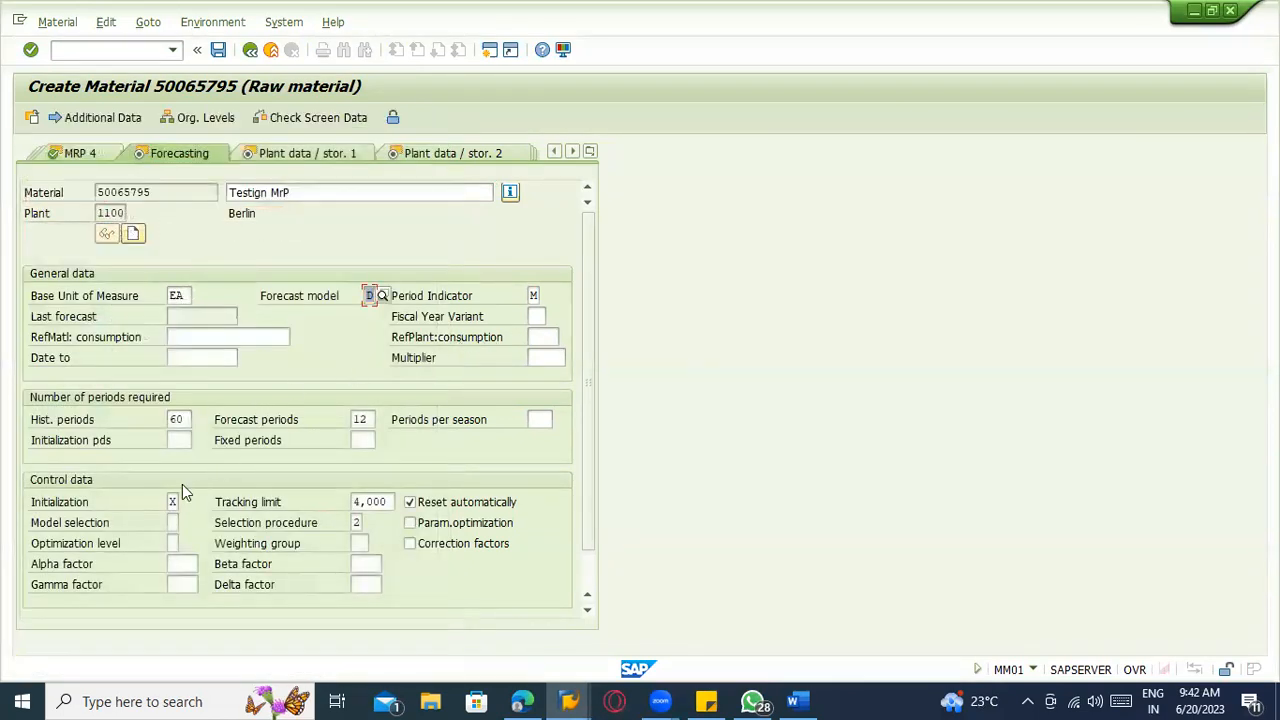
- Examine the historical periods, forecast periods and period indicator options in the Forecasting view, along with its forecast functions
left_click(172, 419)
left_click_drag(181, 419, 166, 419)
left_click_drag(367, 415, 345, 416)
left_click_drag(188, 419, 152, 419)
left_click(530, 295)
left_click(546, 296)
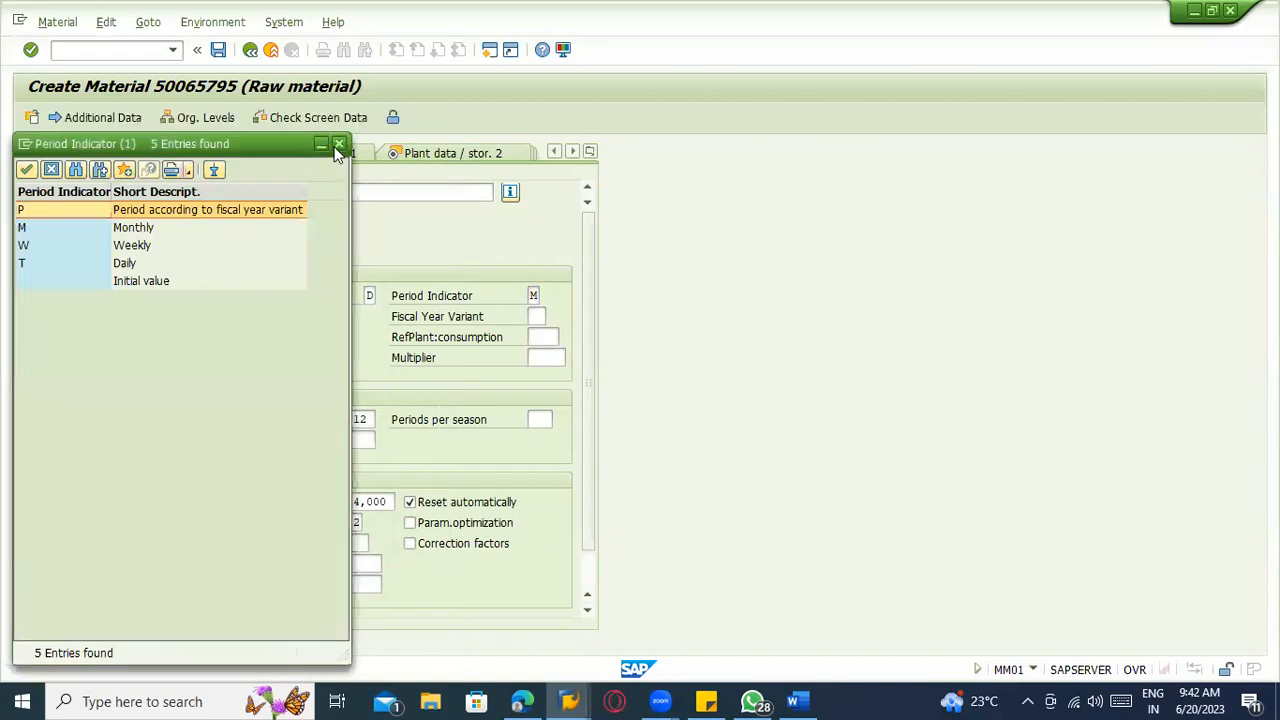
left_click(338, 146)
left_click(178, 419)
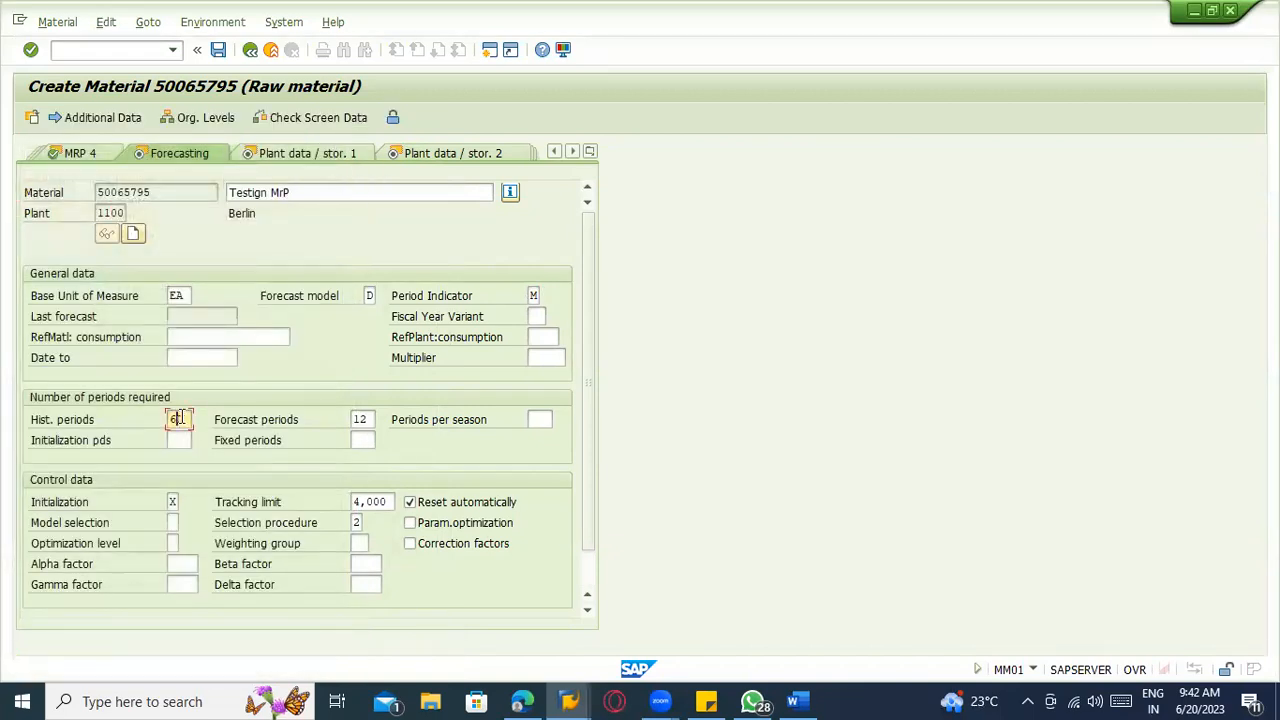
left_click_drag(183, 419, 157, 415)
left_click(362, 418)
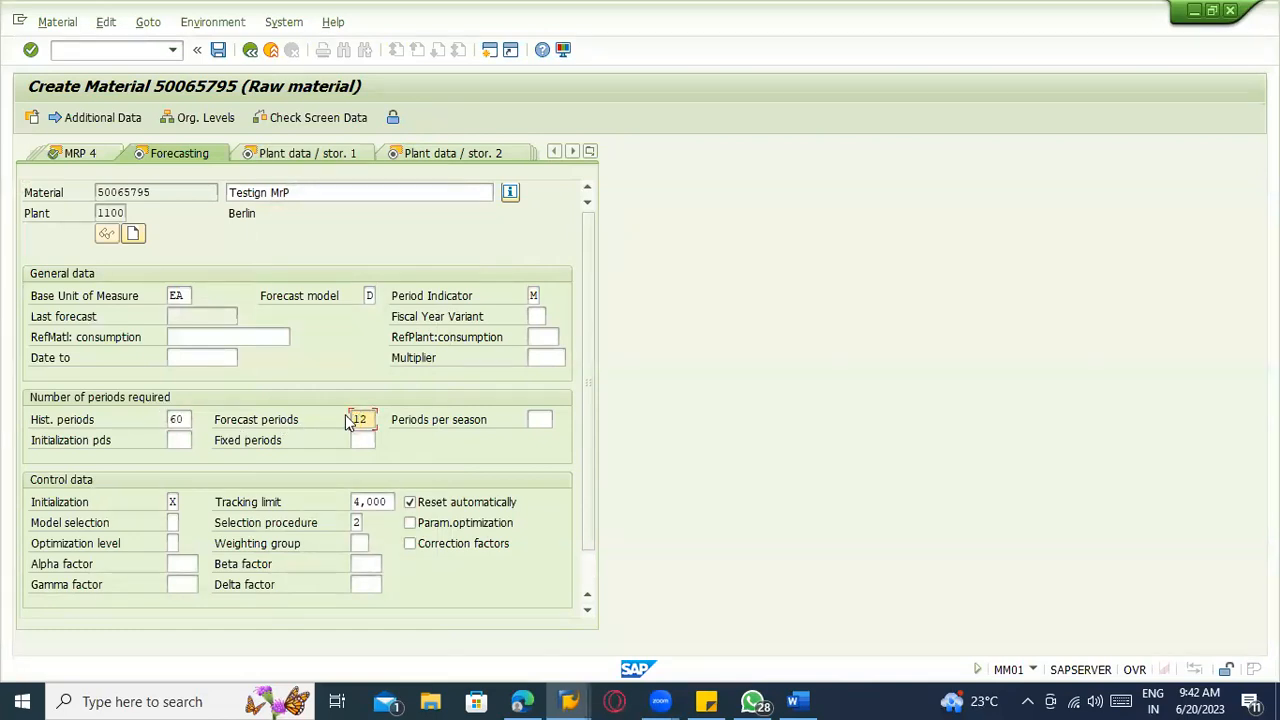
left_click_drag(370, 420, 334, 418)
left_click_drag(190, 421, 165, 420)
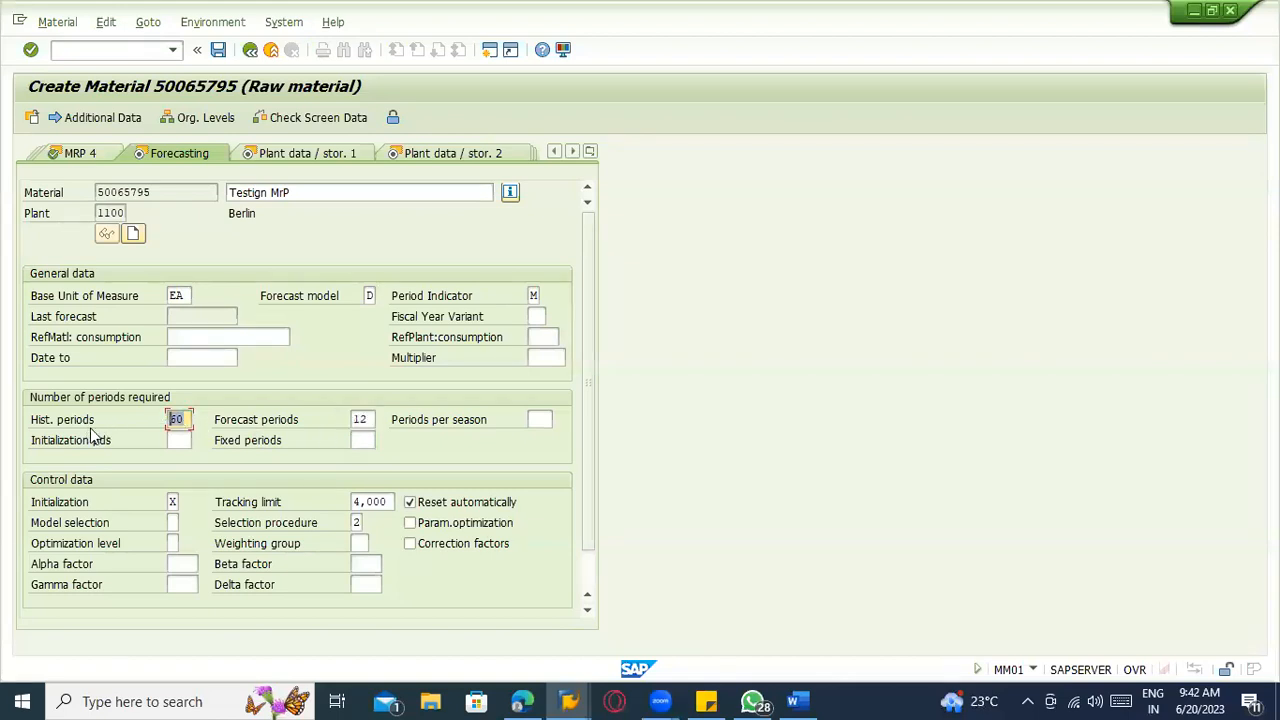
scroll(161, 422, "down", 2)
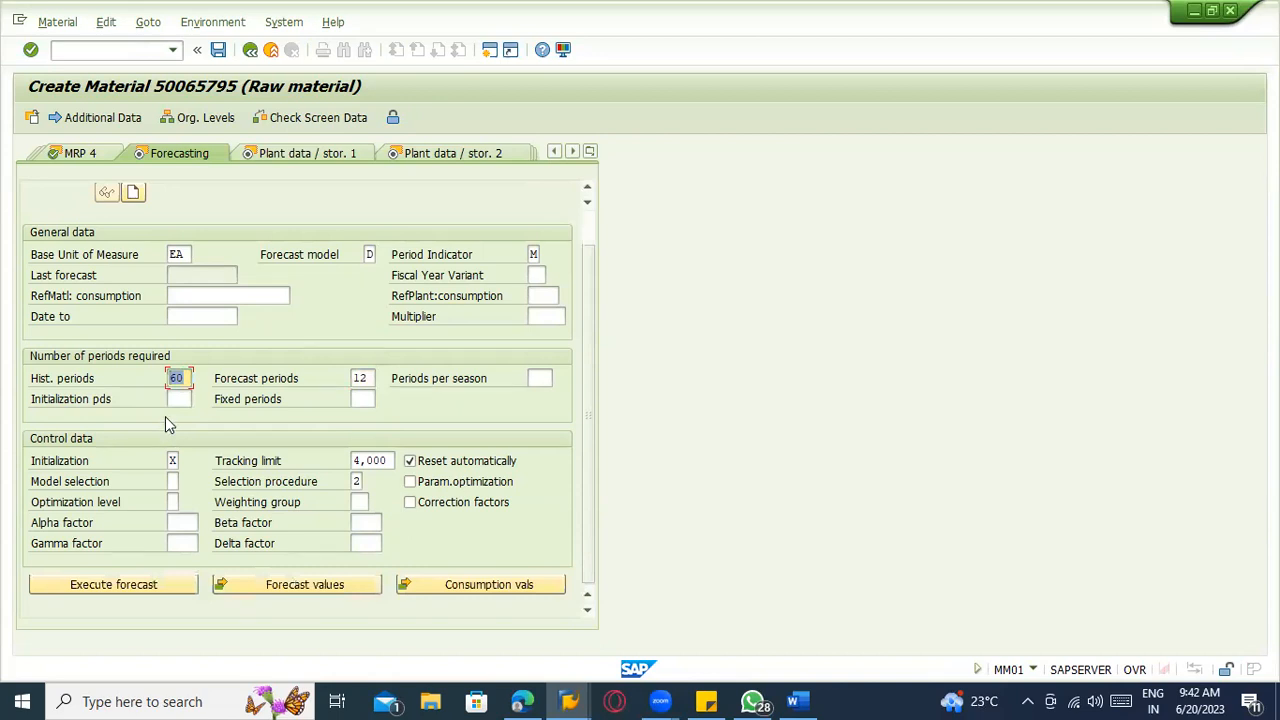
scroll(165, 416, "up", 2)
- Open the material's additional data and display its Consumption view
left_click(97, 117)
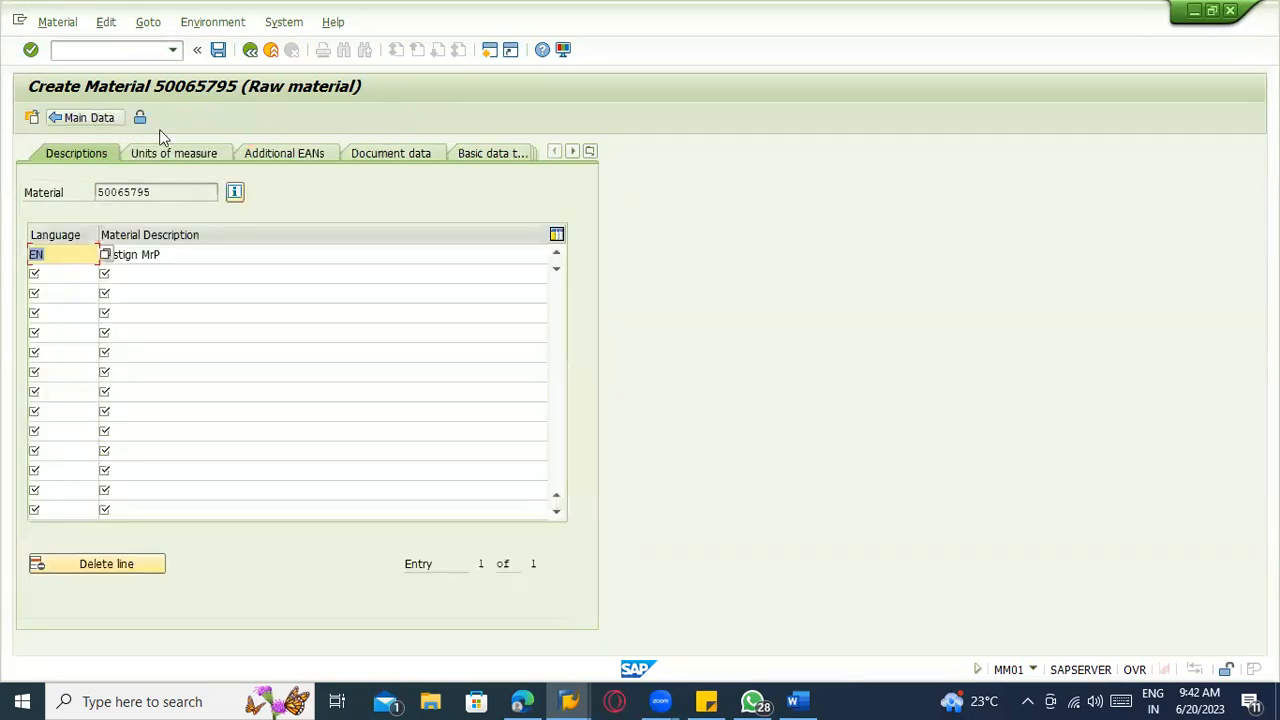
left_click(591, 152)
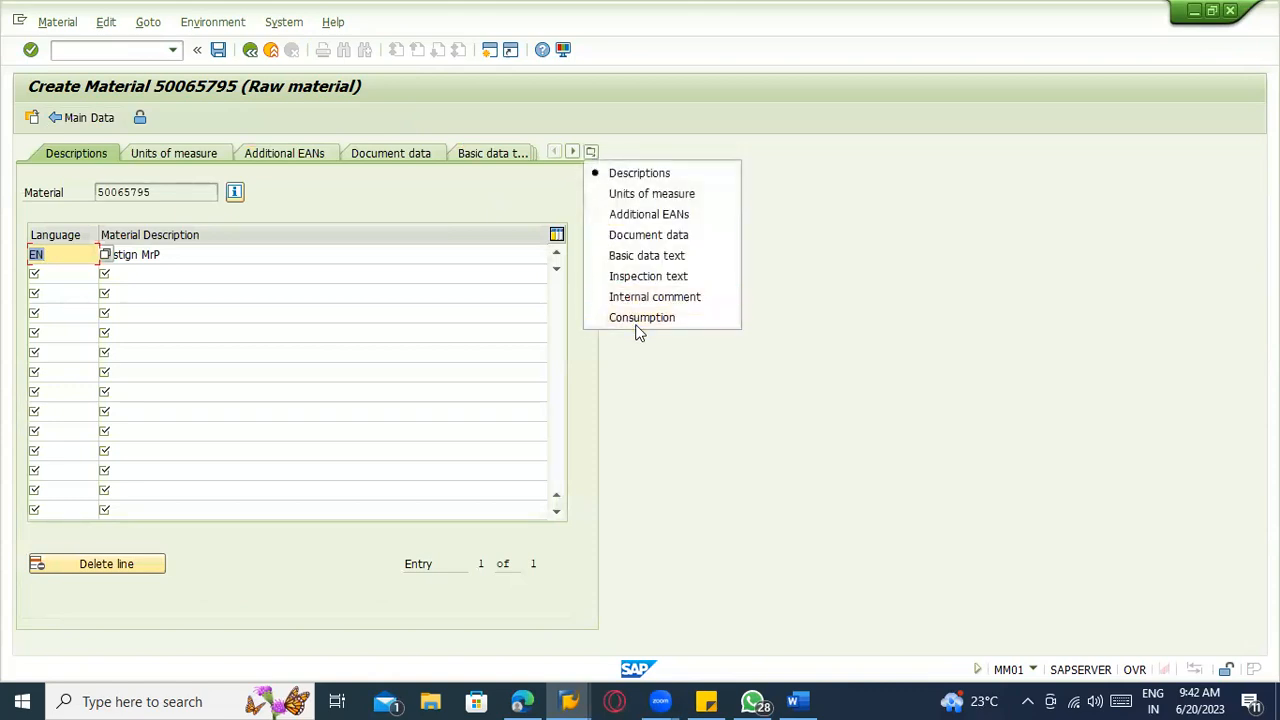
left_click(640, 318)
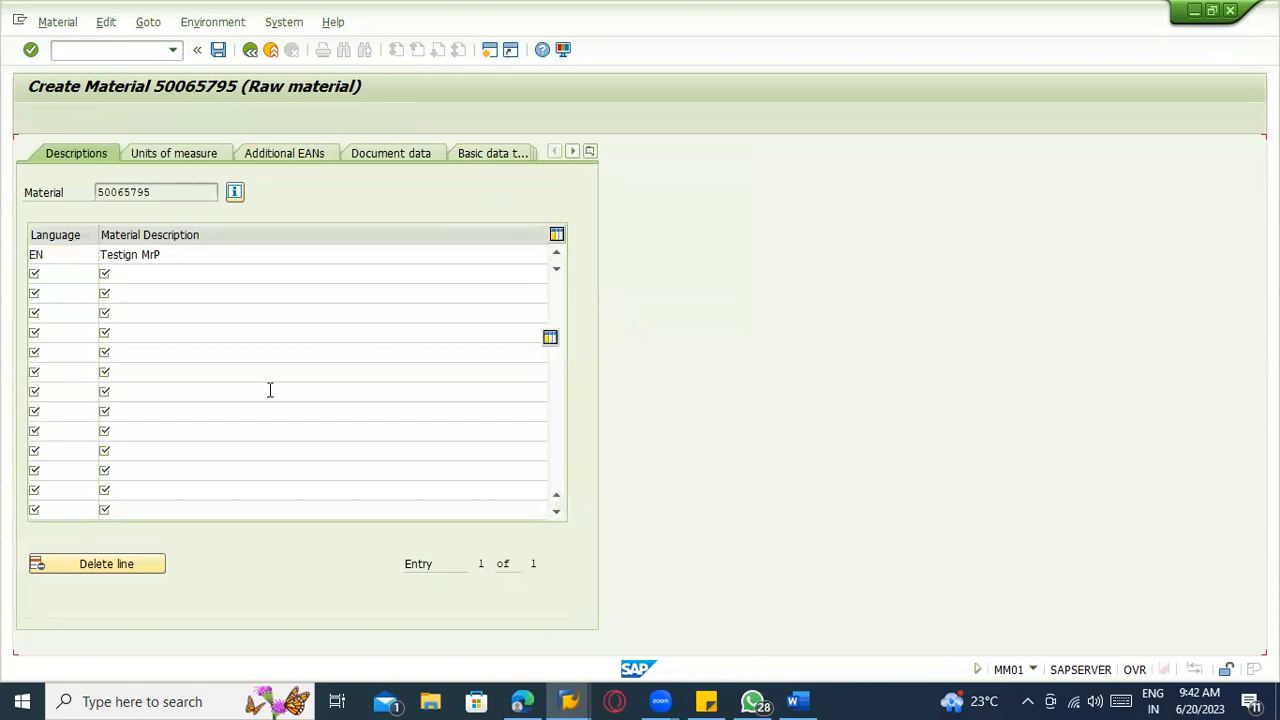
- Examine the total consumption fields of the monthly periods from 06.2023 back to 09.2022 without entering values
left_click(168, 359)
left_click(171, 377)
left_click(170, 398)
left_click(172, 420)
left_click(170, 475)
left_click(167, 495)
left_click(165, 515)
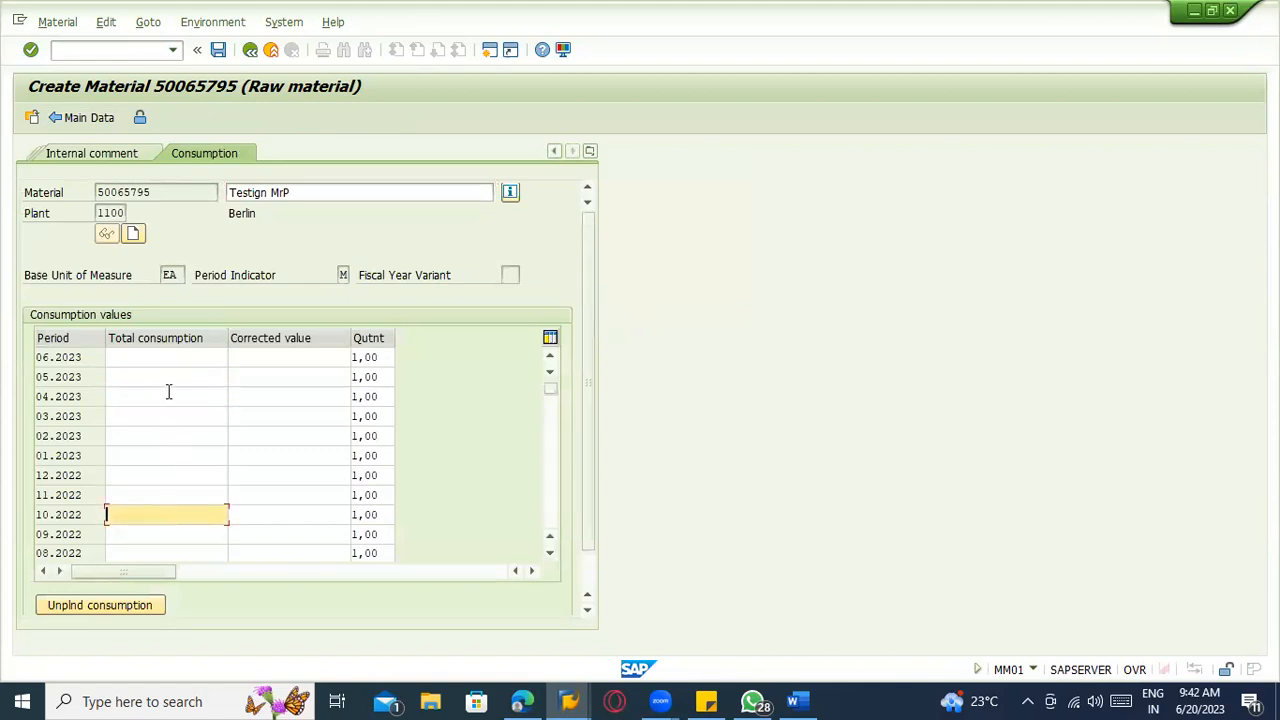
left_click(168, 358)
left_click(168, 416)
left_click(167, 456)
left_click(165, 495)
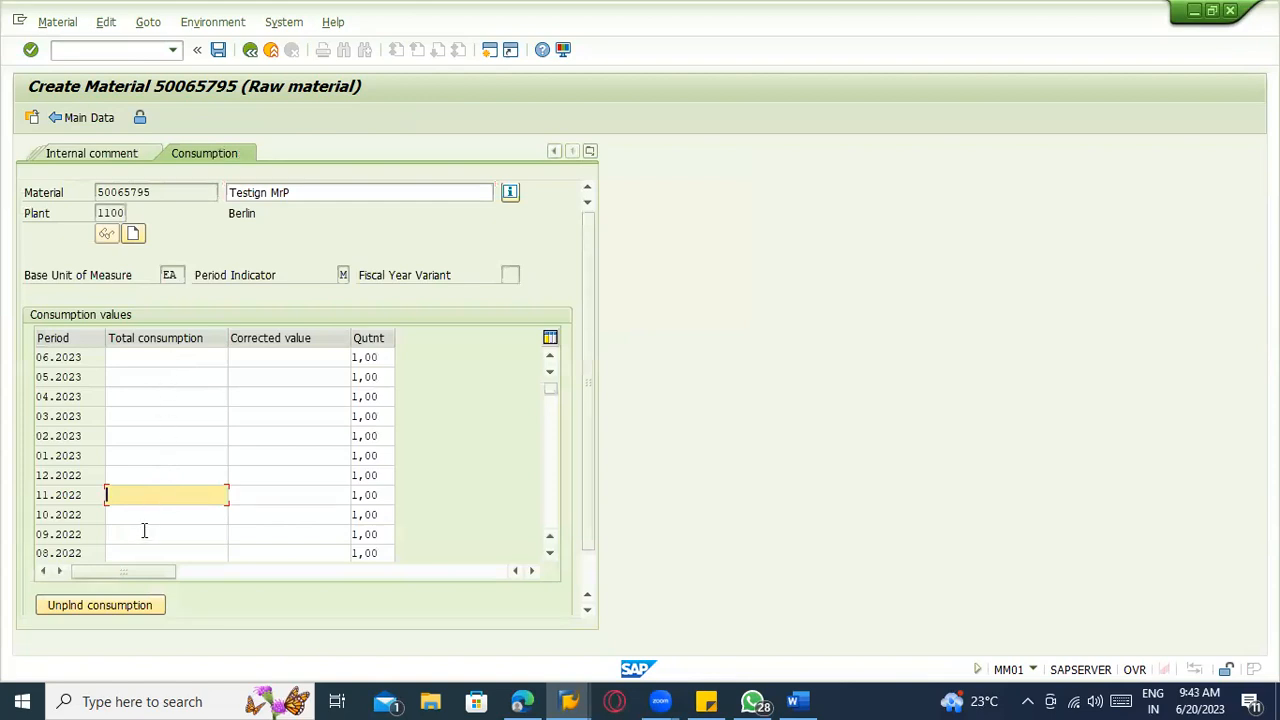
left_click(169, 397)
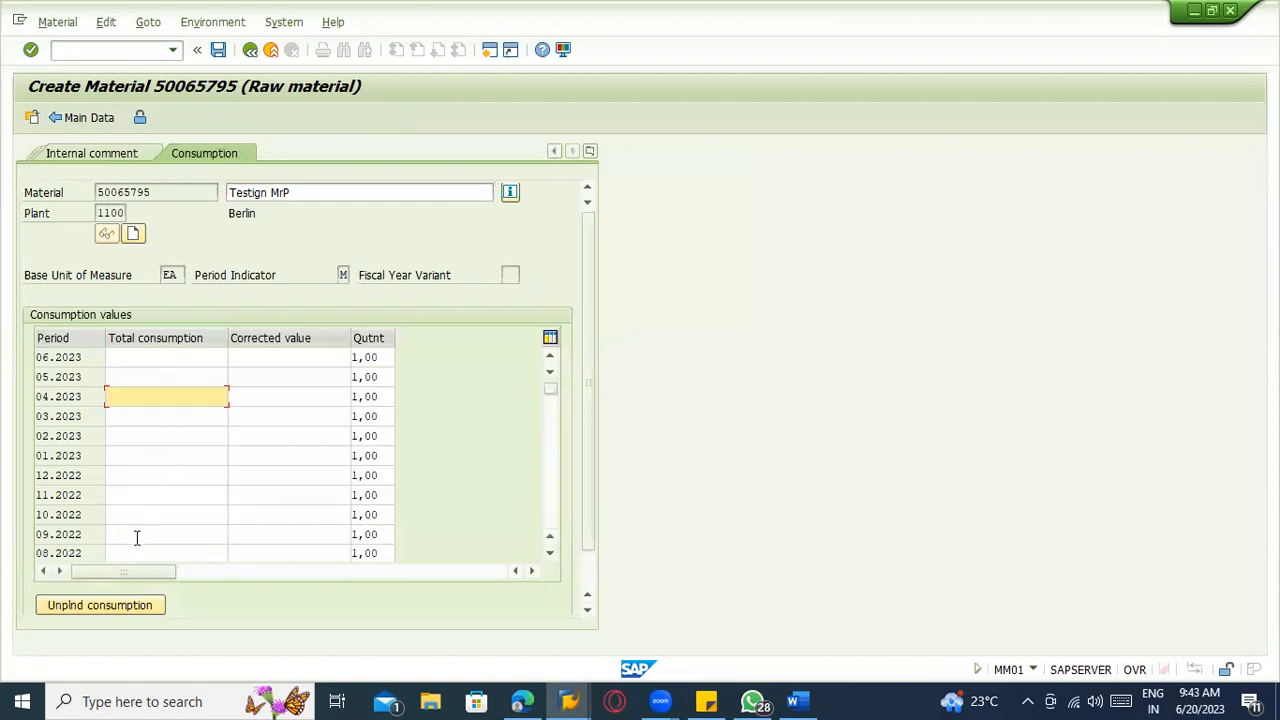
left_click(136, 540)
left_click(142, 512)
left_click(137, 478)
left_click(134, 496)
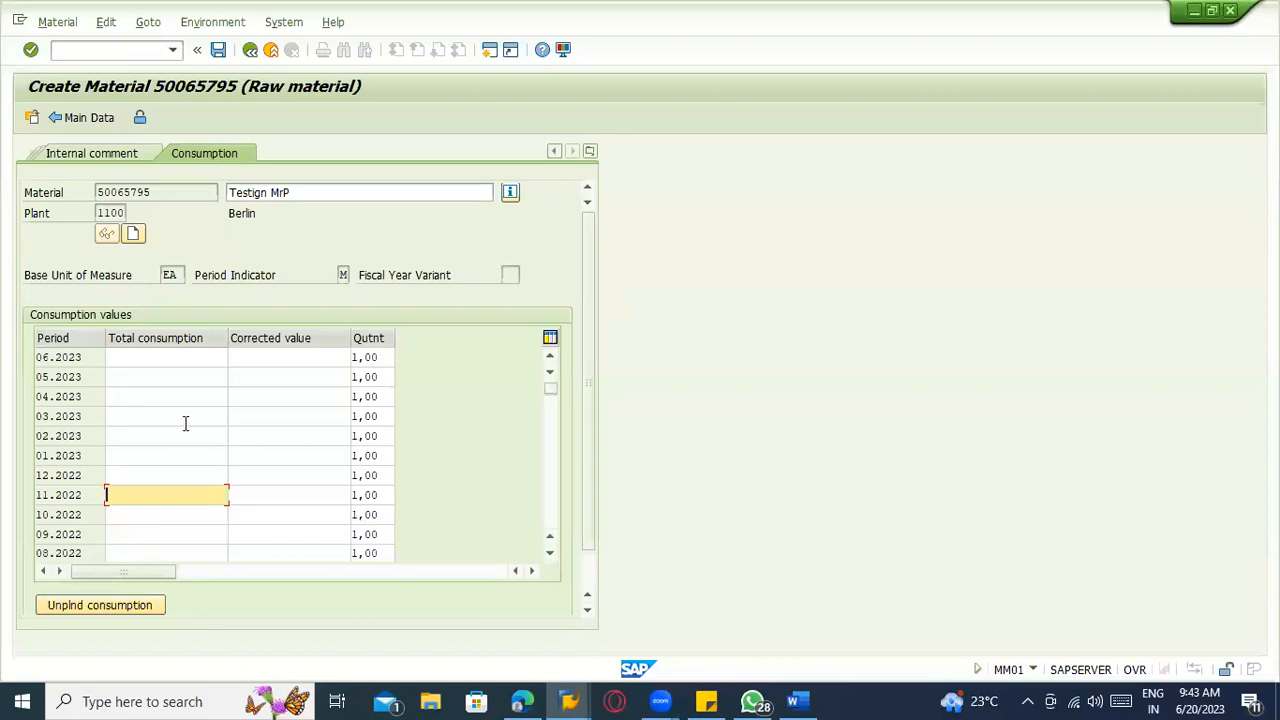
- Return from the additional data to the main data and save the new raw material
left_click(251, 51)
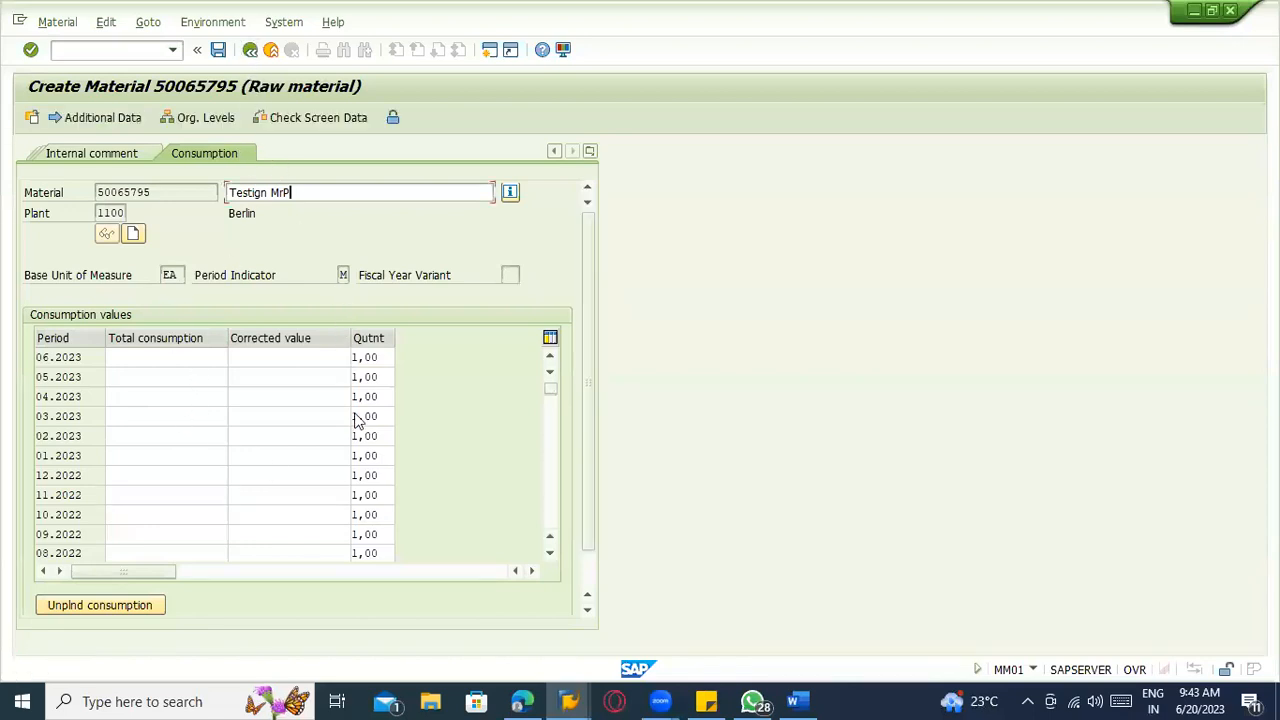
left_click(220, 55)
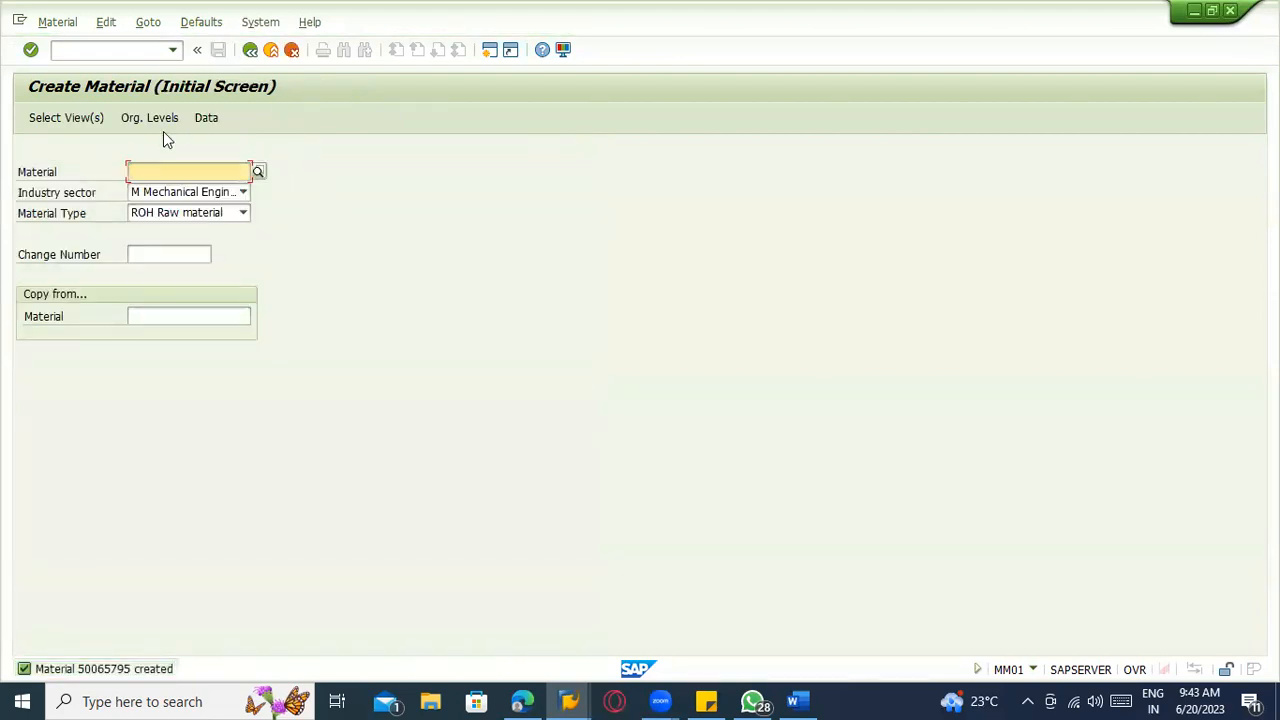
- Enter material 50065795 for extension on the Create Material initial screen and open its view selection
left_click(56, 22)
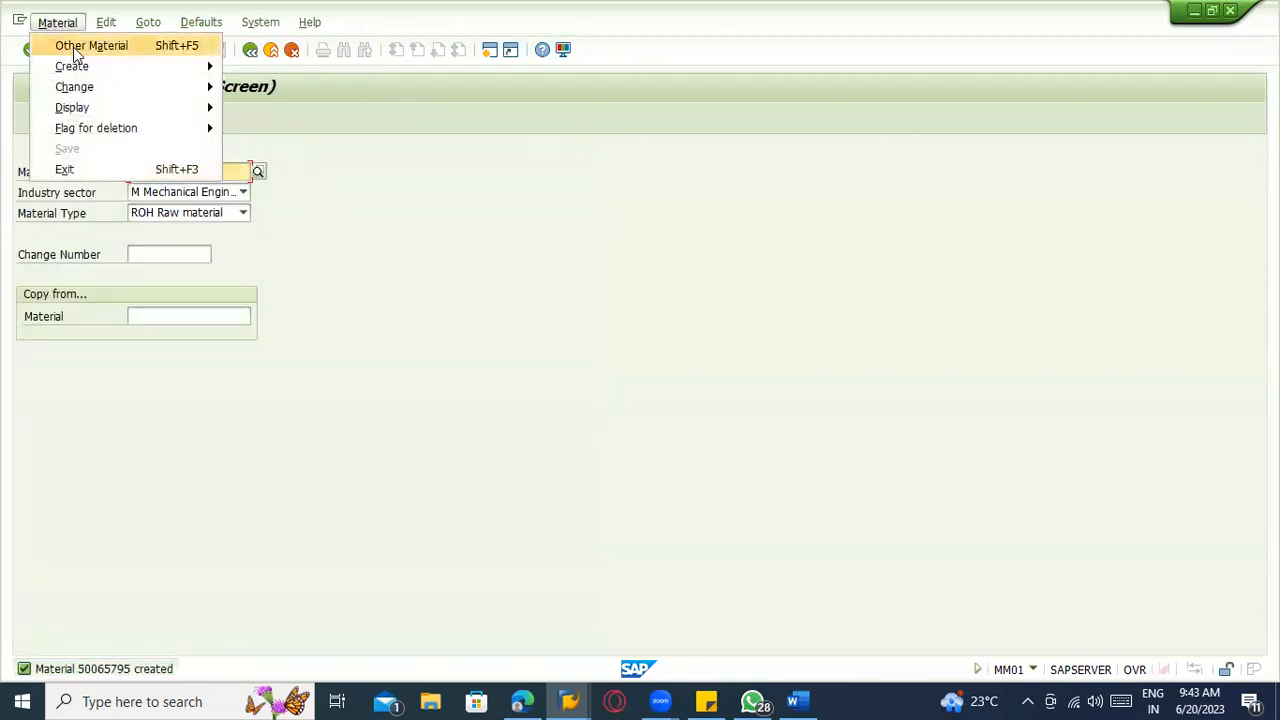
left_click(308, 139)
left_click(227, 170)
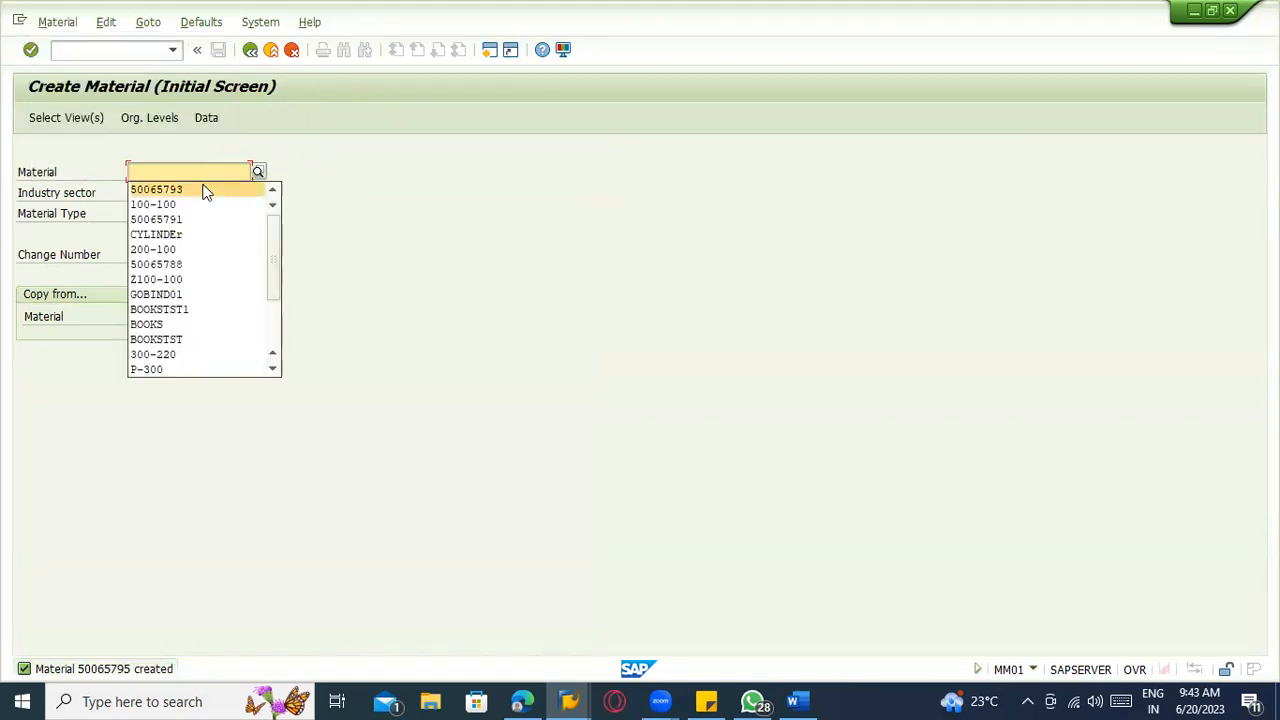
left_click(205, 192)
key("BackSpace")
type("5")
key("Return")
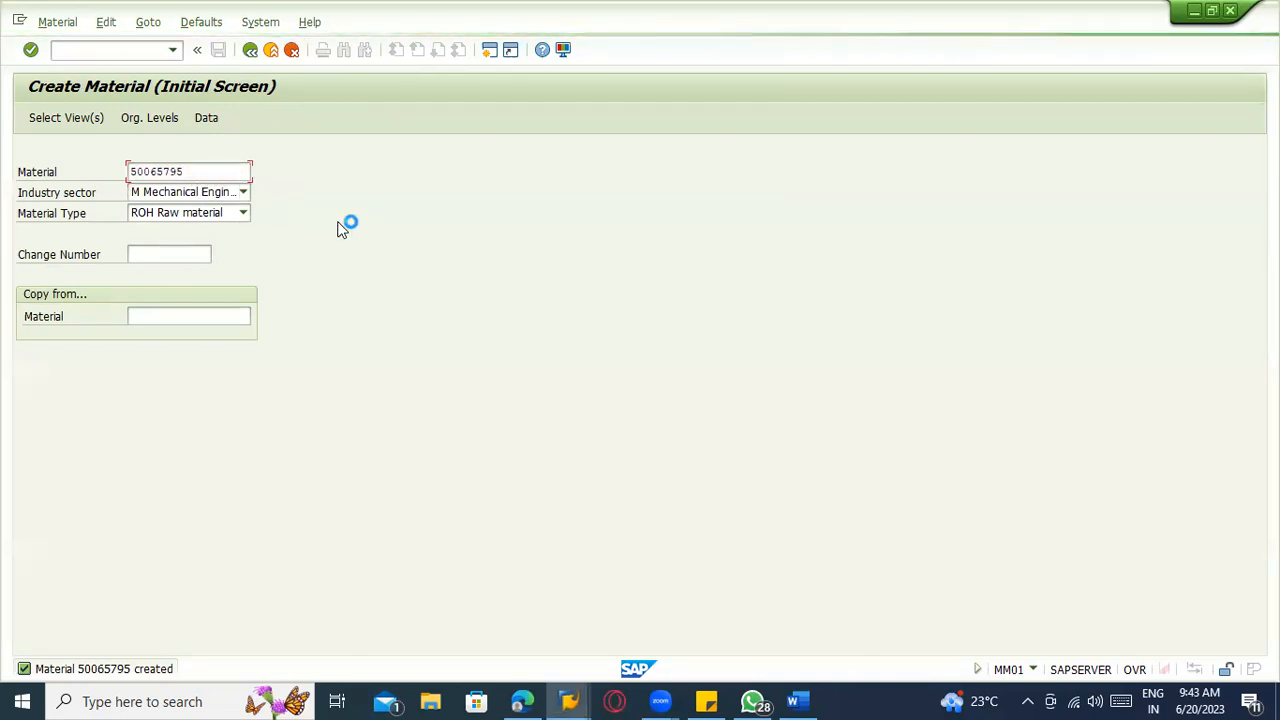
key("alt+Tab")
key("alt+Tab")
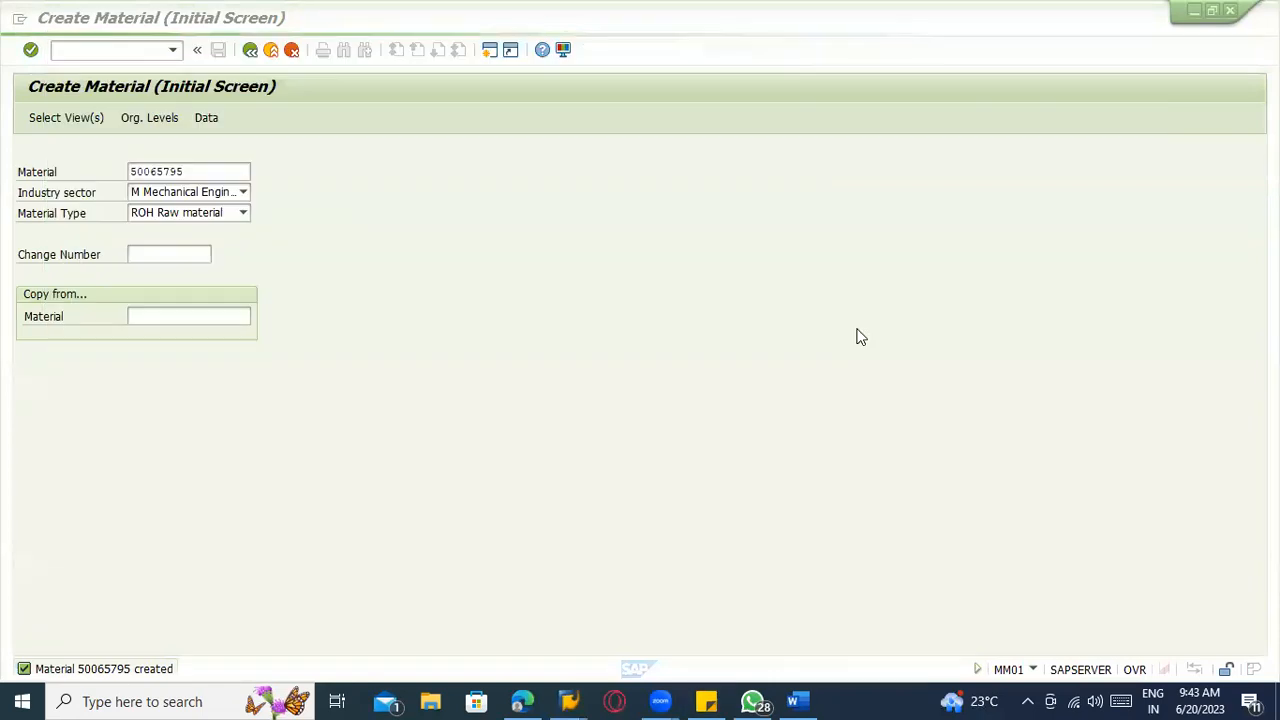
left_click(199, 171)
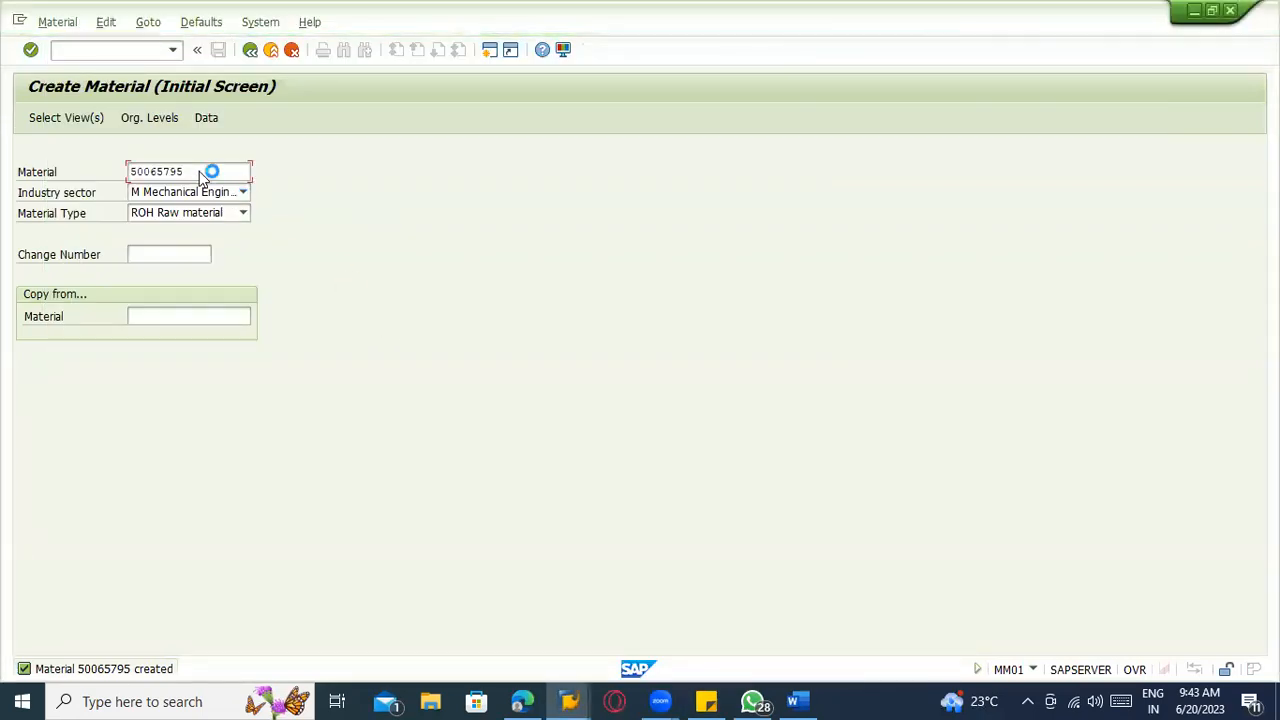
double_click(200, 172)
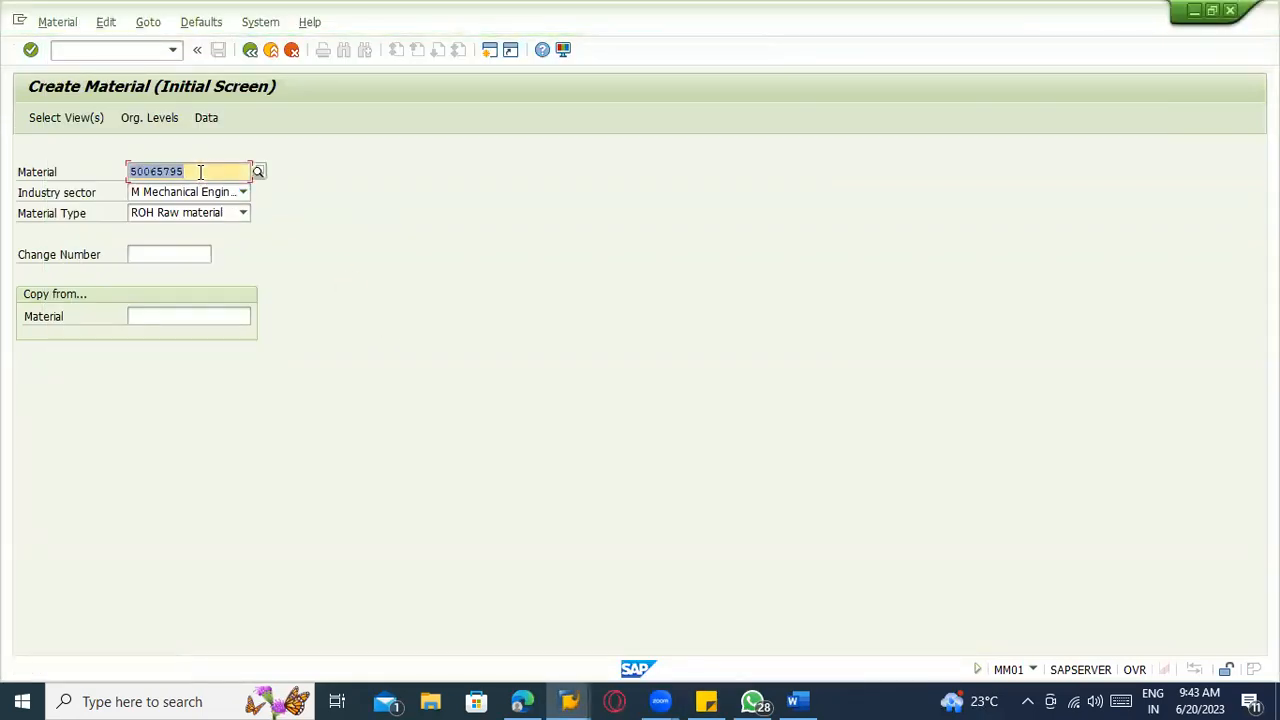
key("Return")
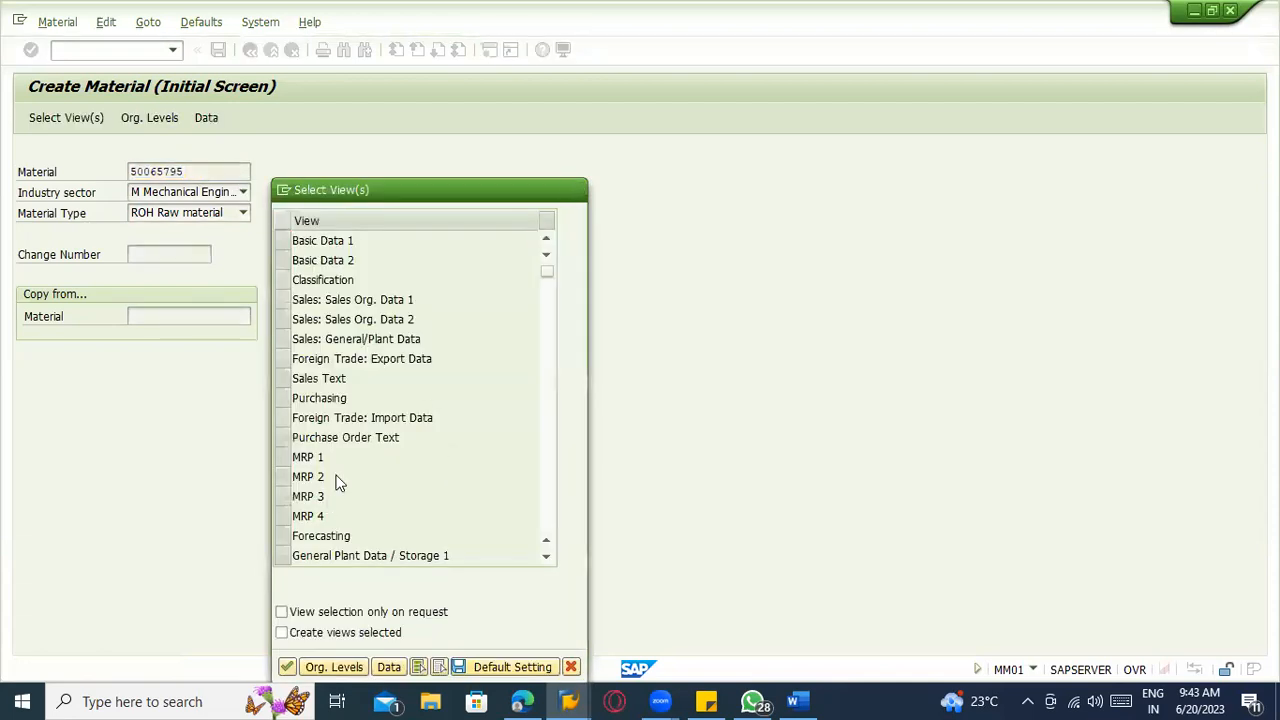
- Select the General Plant Data / Storage 1 and 2 views and the Accounting 1 and 2 views
scroll(338, 480, "down", 1)
scroll(345, 460, "down", 1)
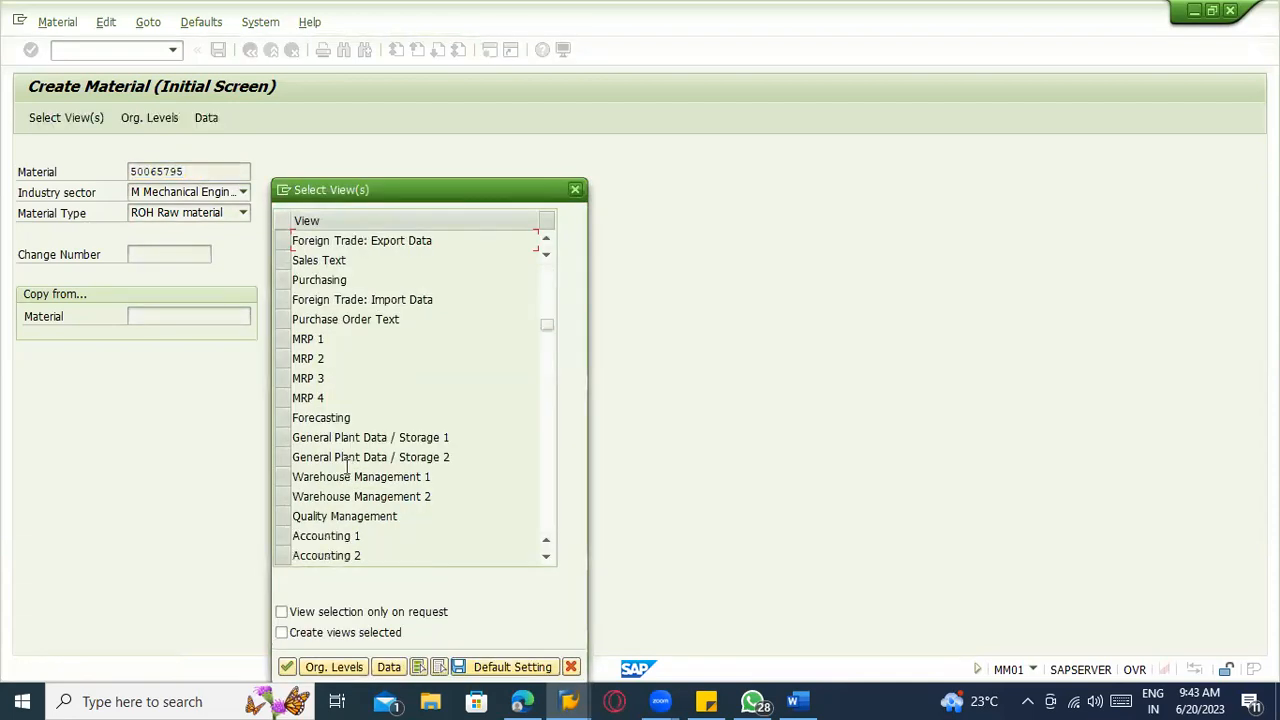
left_click(290, 438)
left_click(288, 457)
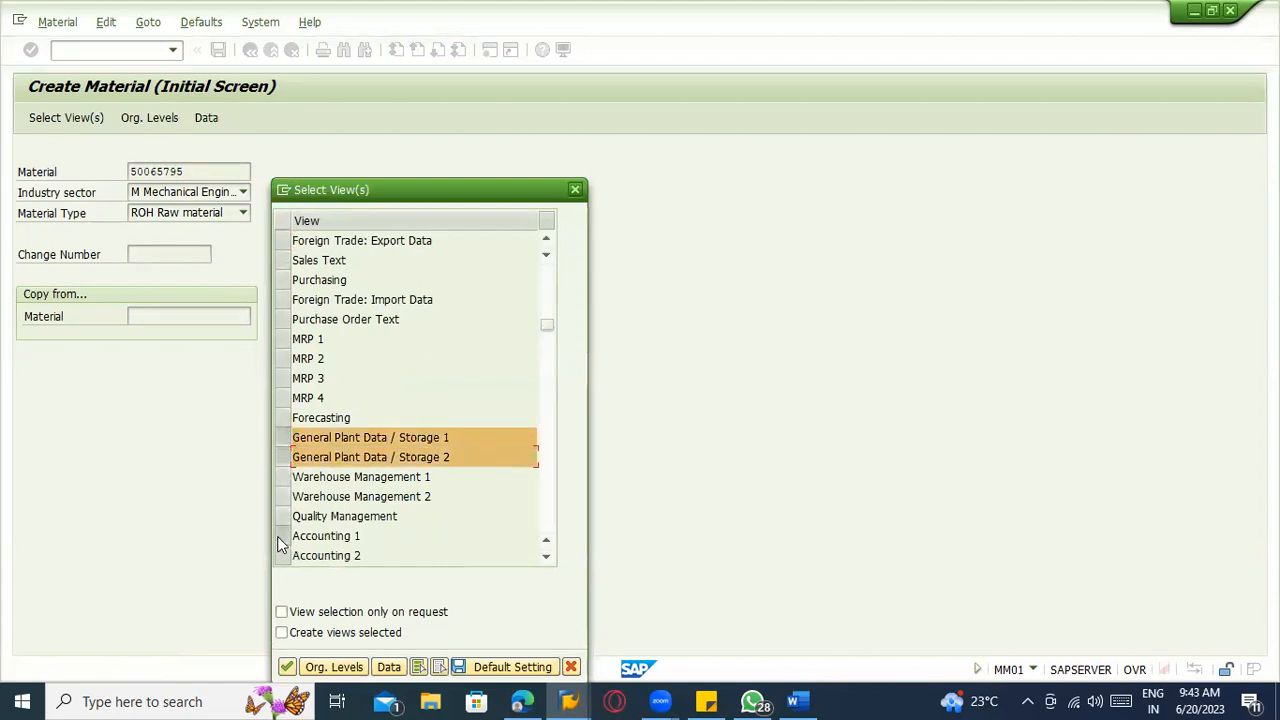
left_click_drag(283, 536, 283, 555)
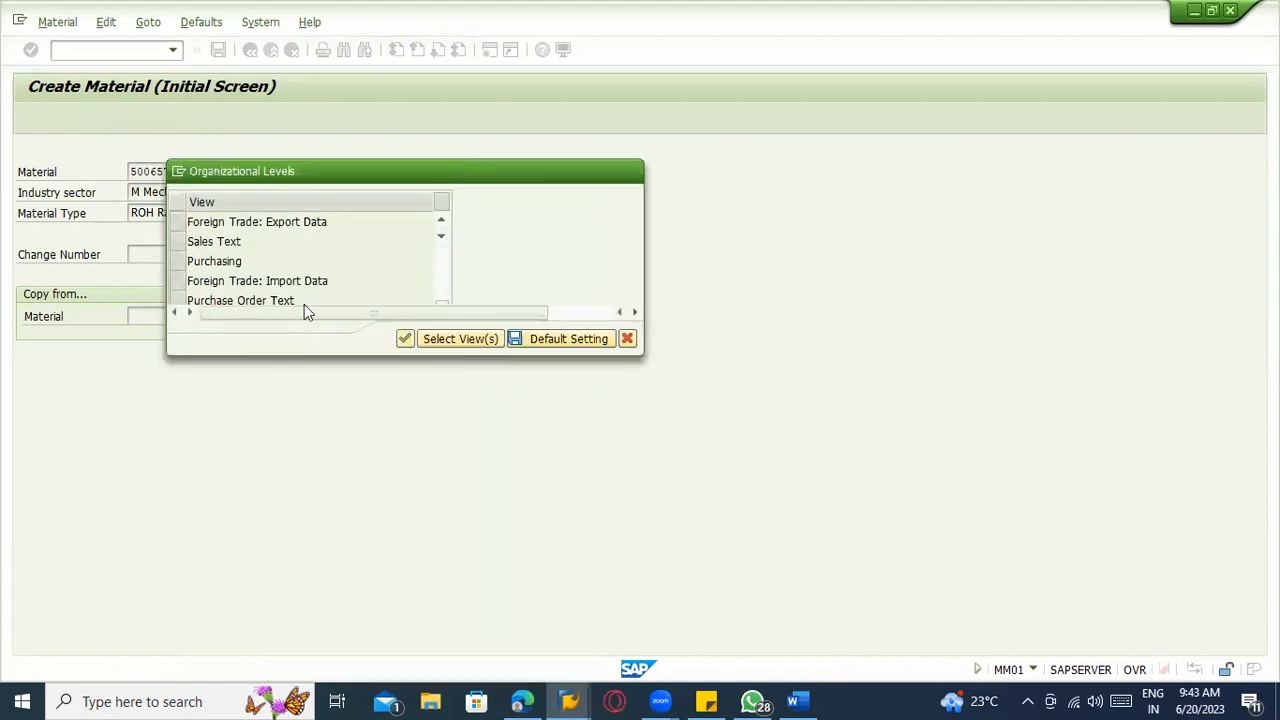
- Set the organizational levels to plant 1100 and storage location 0001 and continue to the material data
key("space")
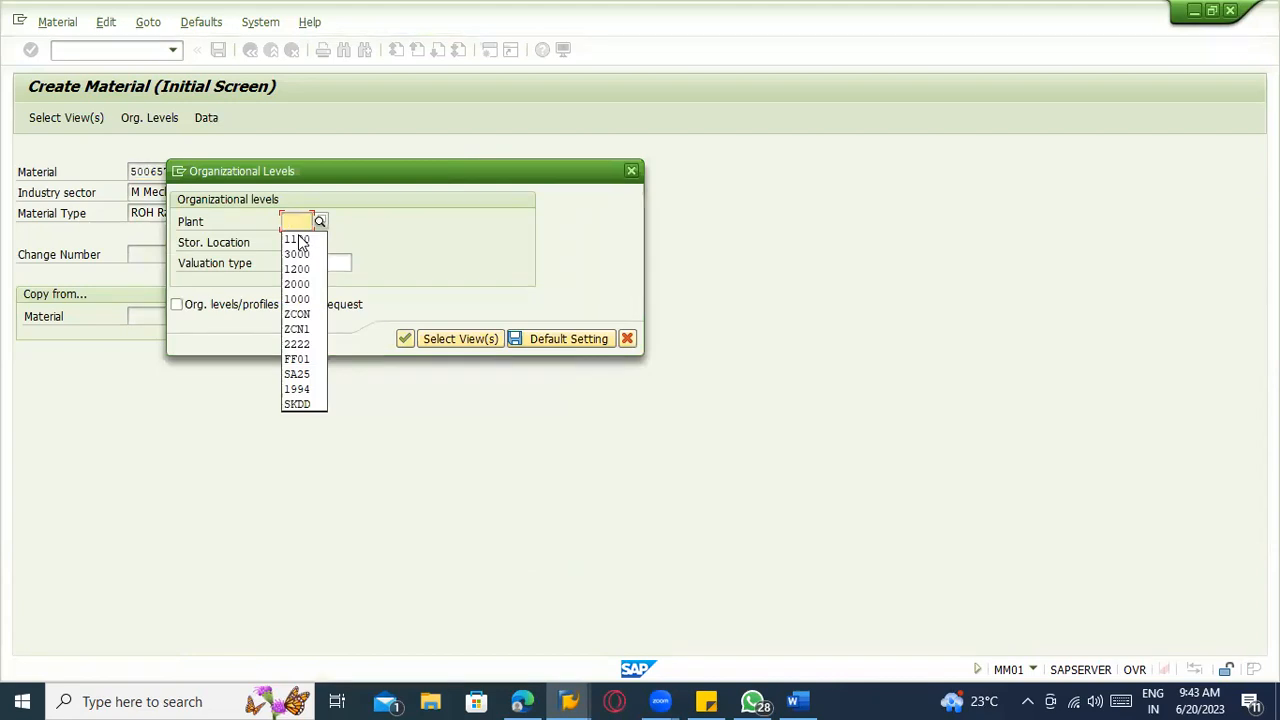
left_click(298, 240)
left_click(298, 242)
left_click(304, 260)
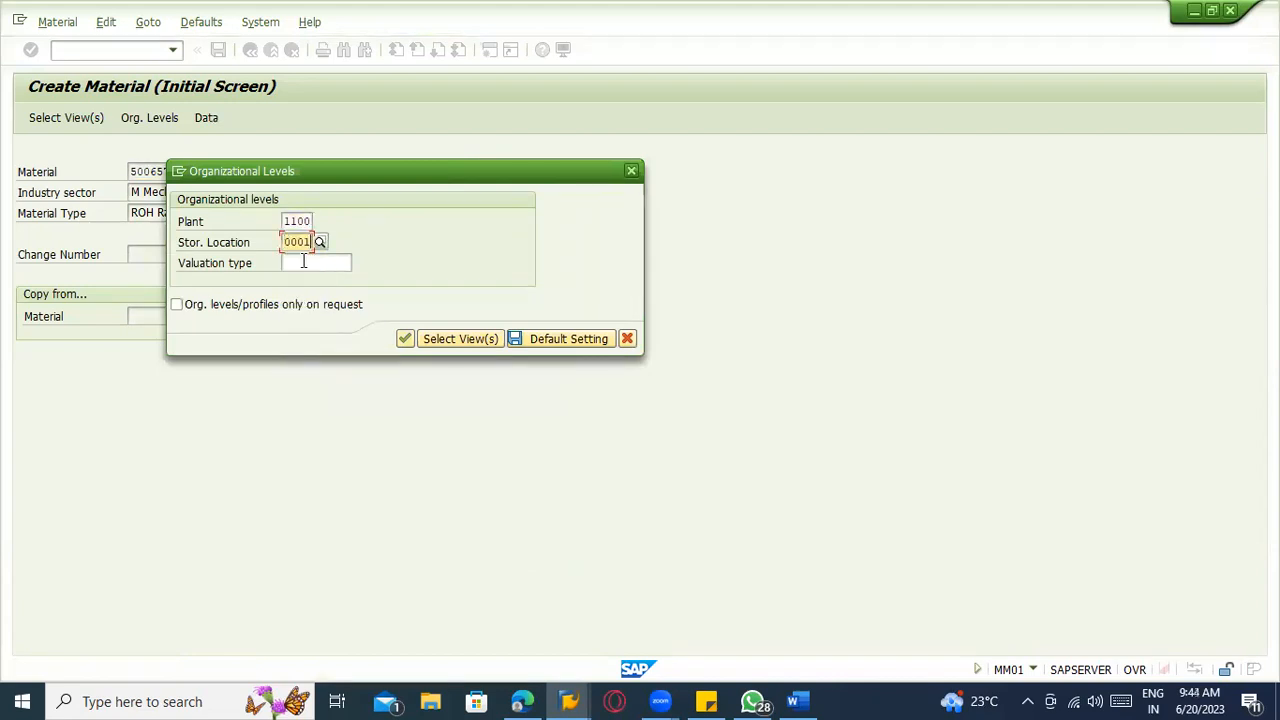
key("Return")
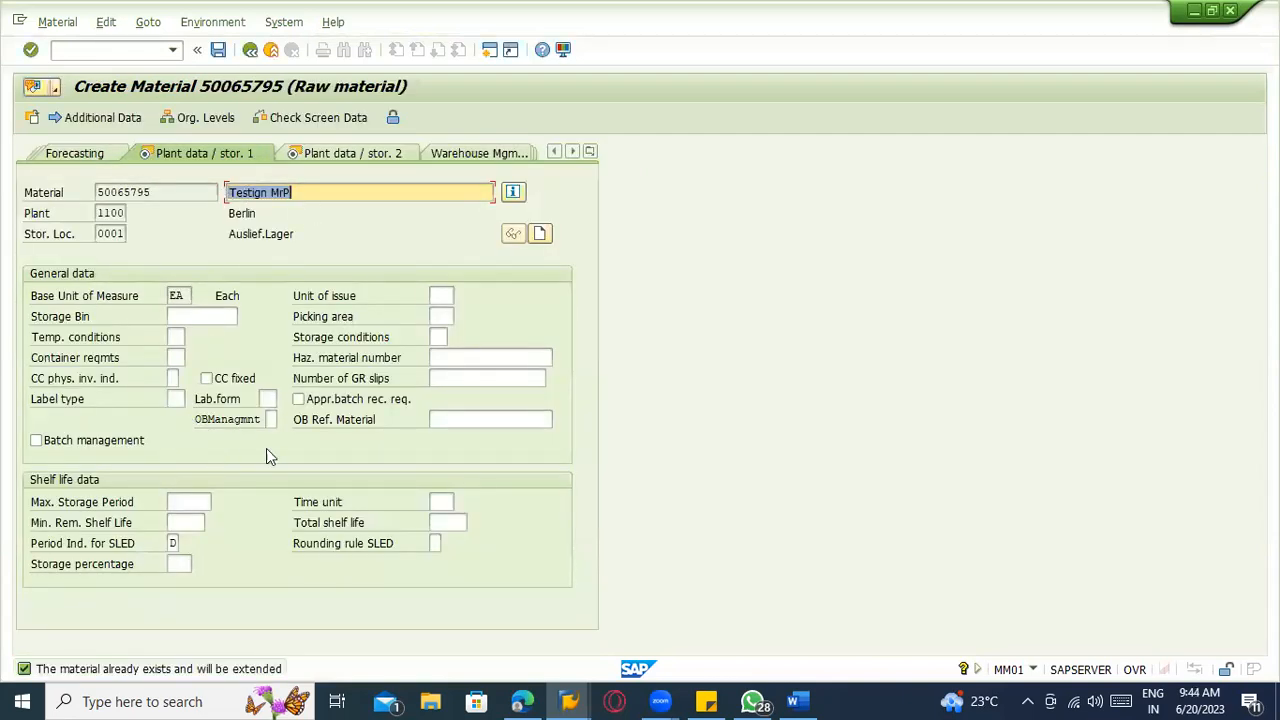
- Pass through both plant data and storage views without entries and continue to the Accounting 1 view
left_click(456, 521)
left_click(200, 521)
key("Return")
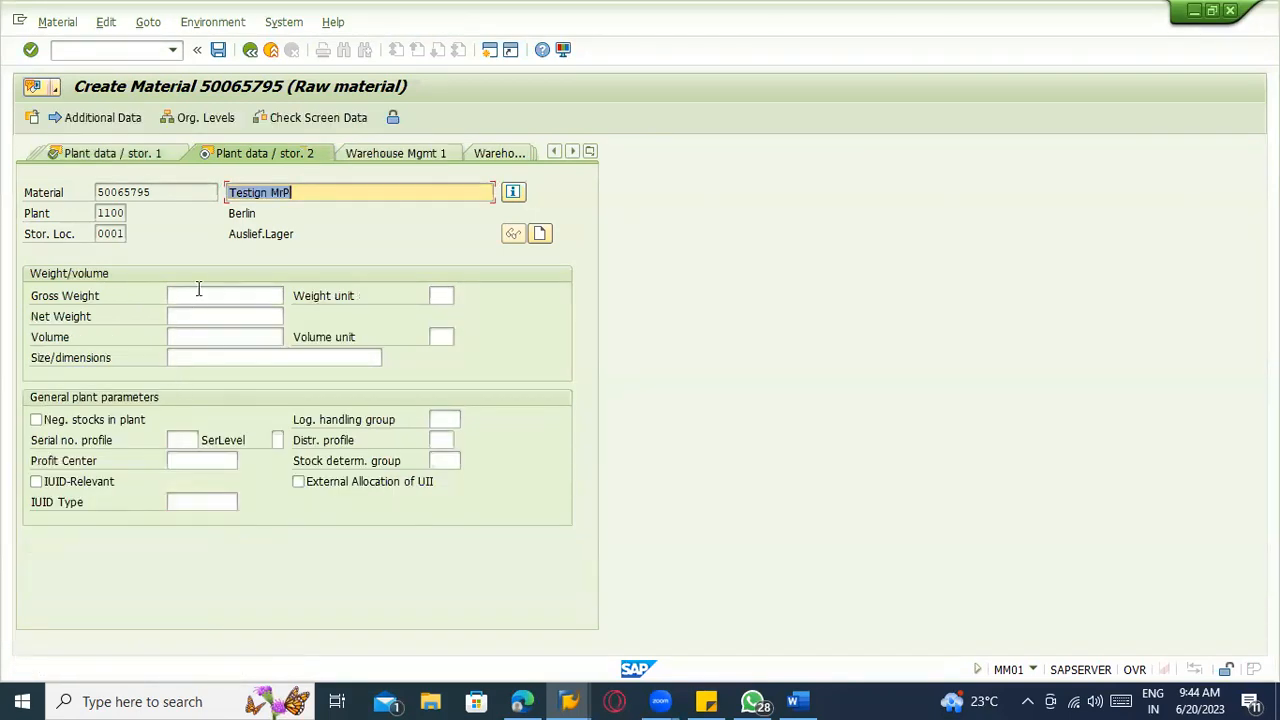
key("Return")
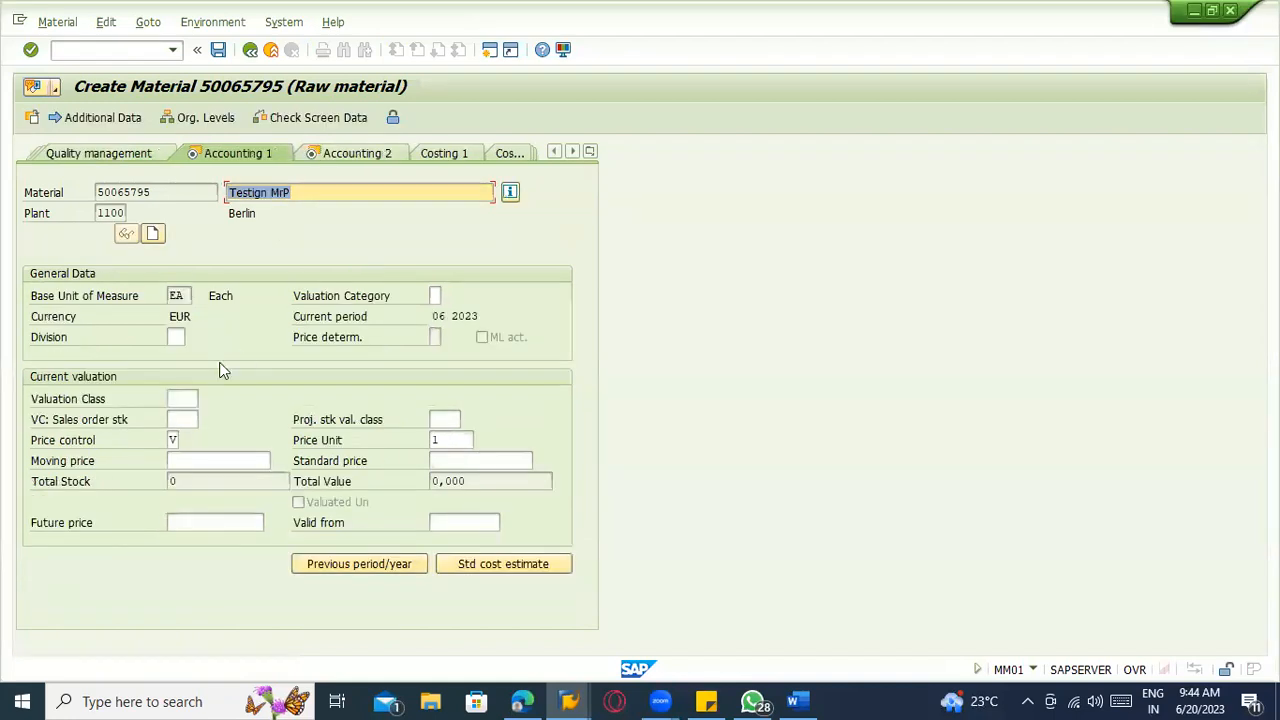
- Assign valuation class 3000 (Raw materials 1) in the Accounting 1 view and save the extended material
left_click(186, 398)
left_click(205, 399)
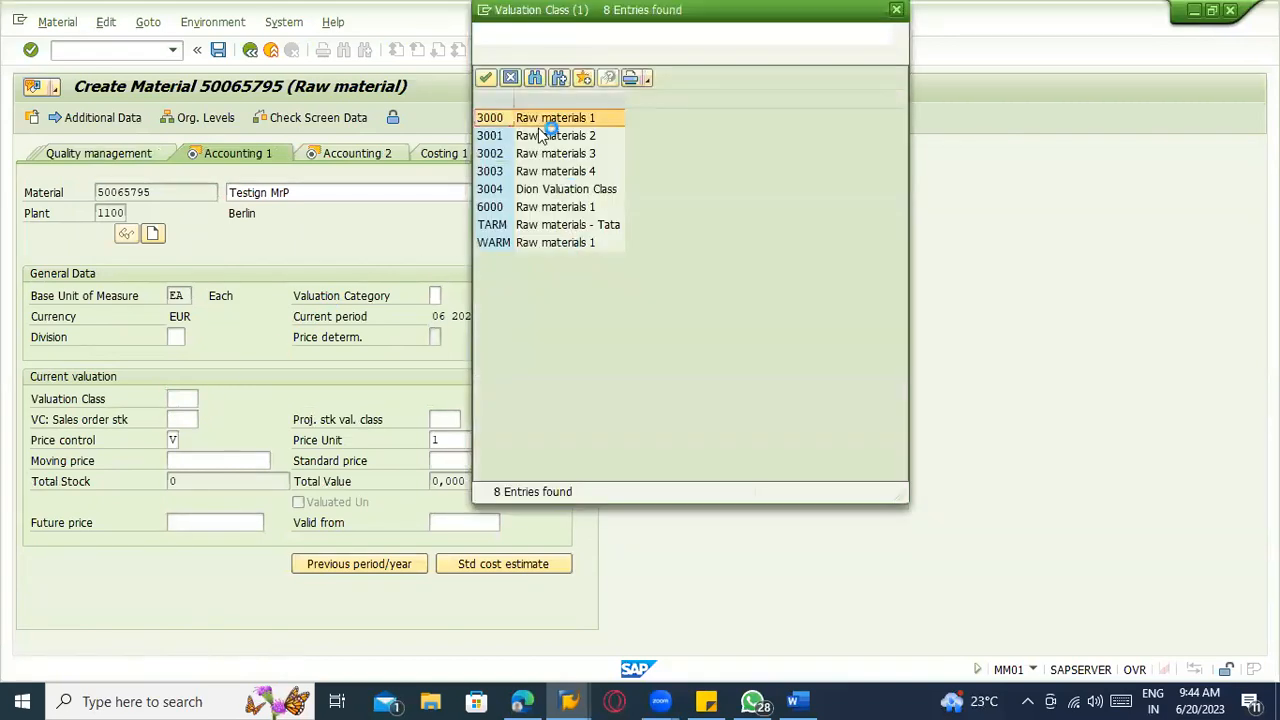
double_click(502, 118)
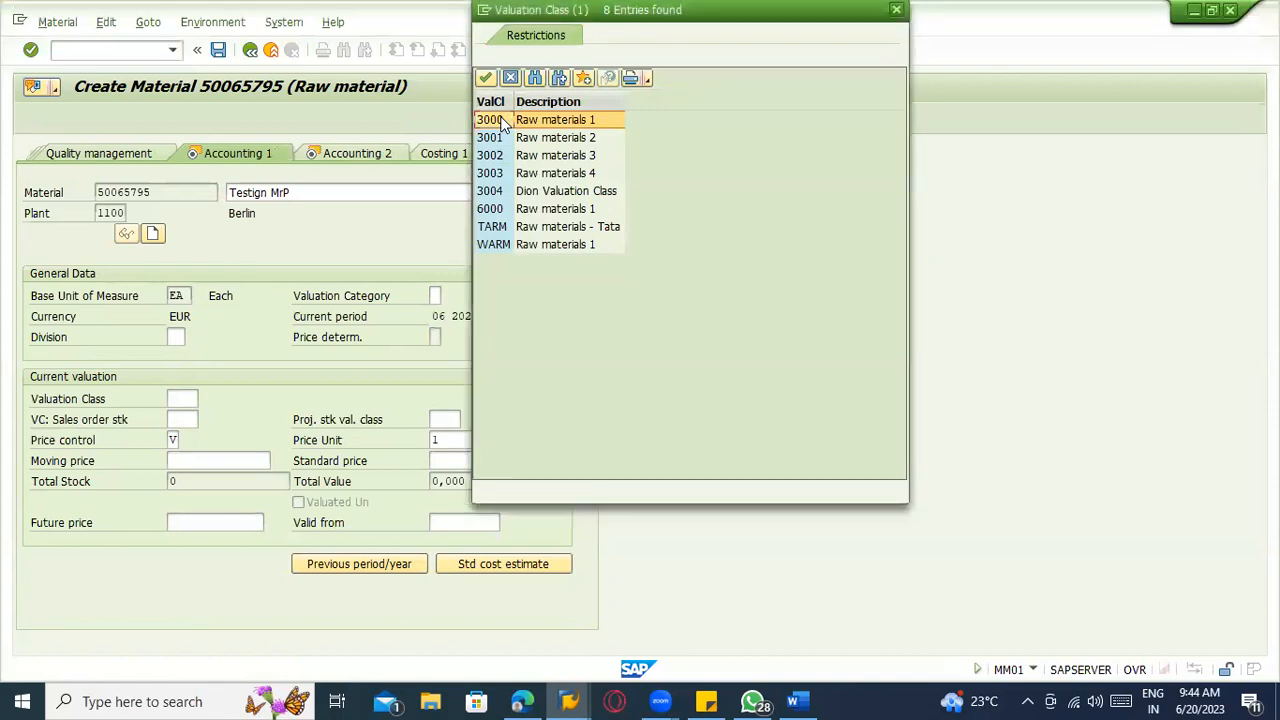
double_click(503, 122)
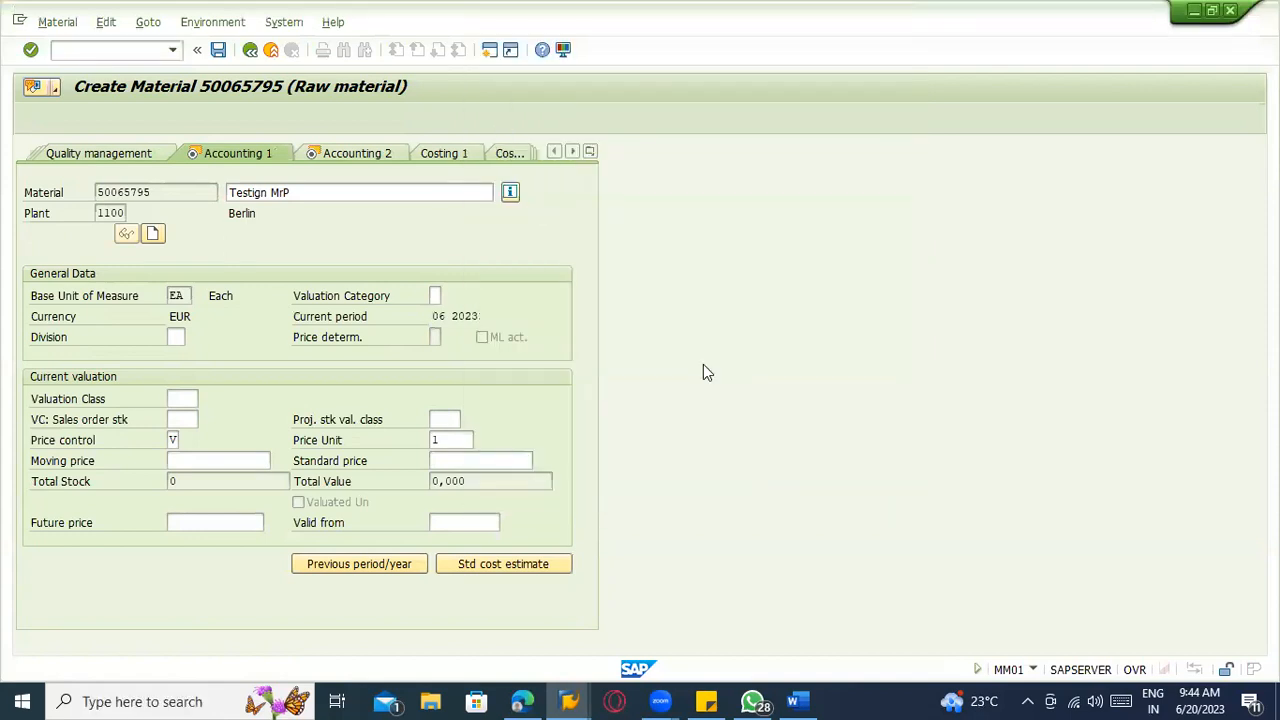
key("Return")
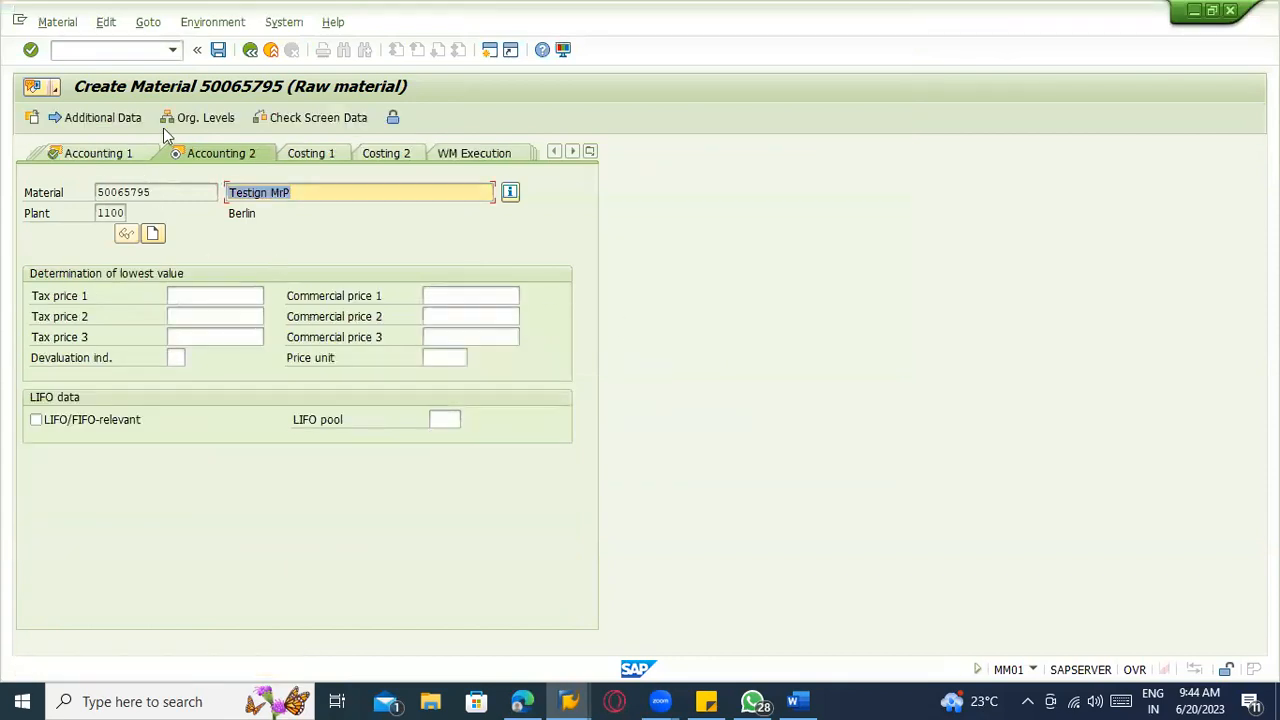
left_click(214, 55)
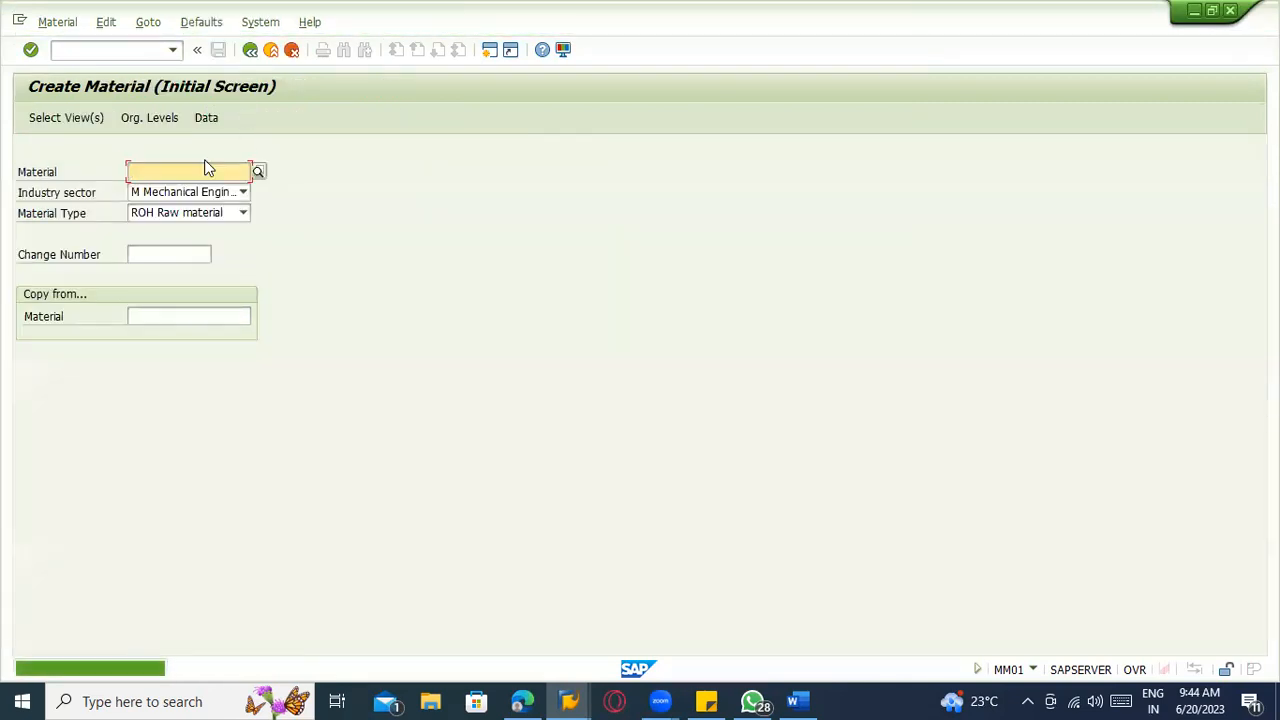
left_click(60, 23)
mouse_move(109, 104)
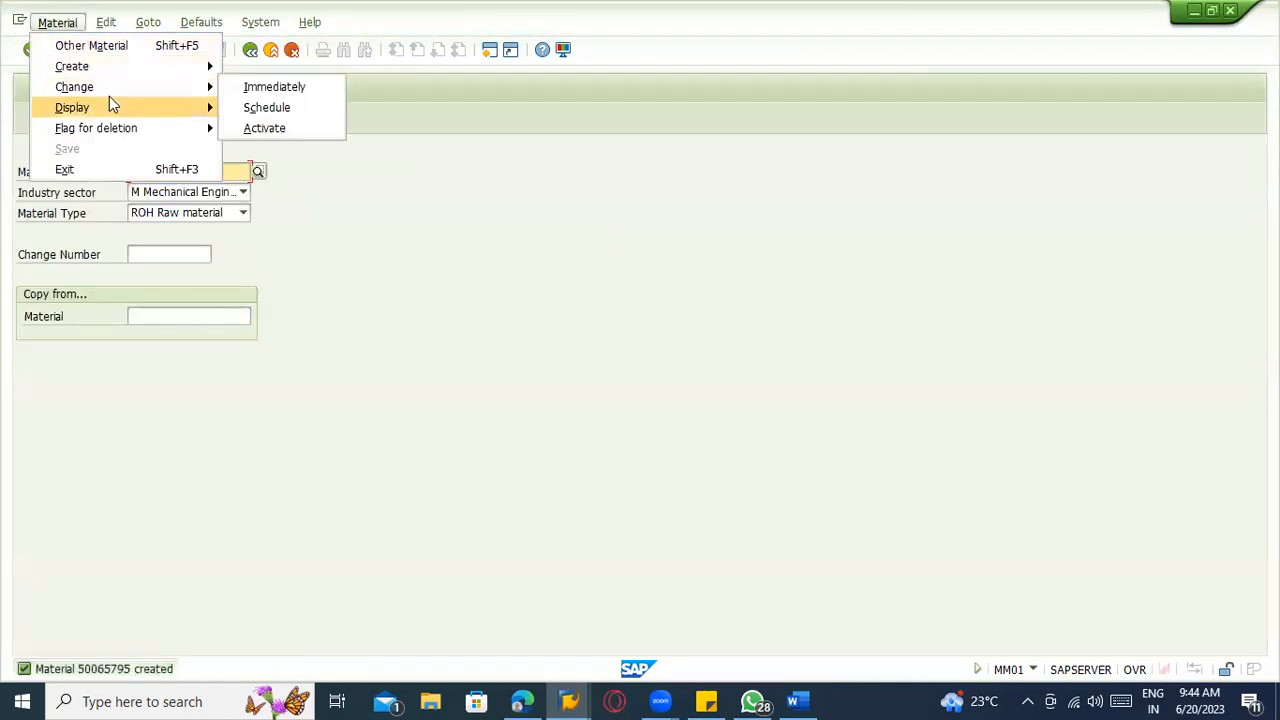
left_click(328, 204)
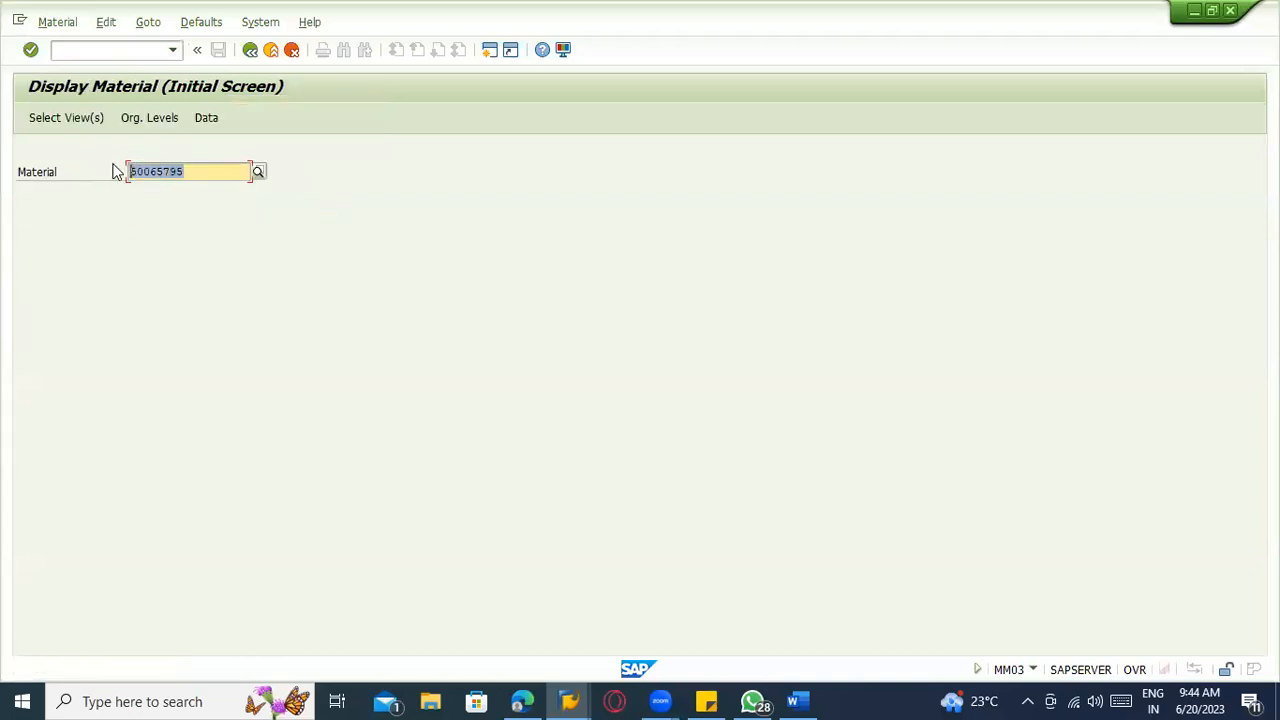
- Start transaction MD04 for the stock/requirements list
left_click(76, 49)
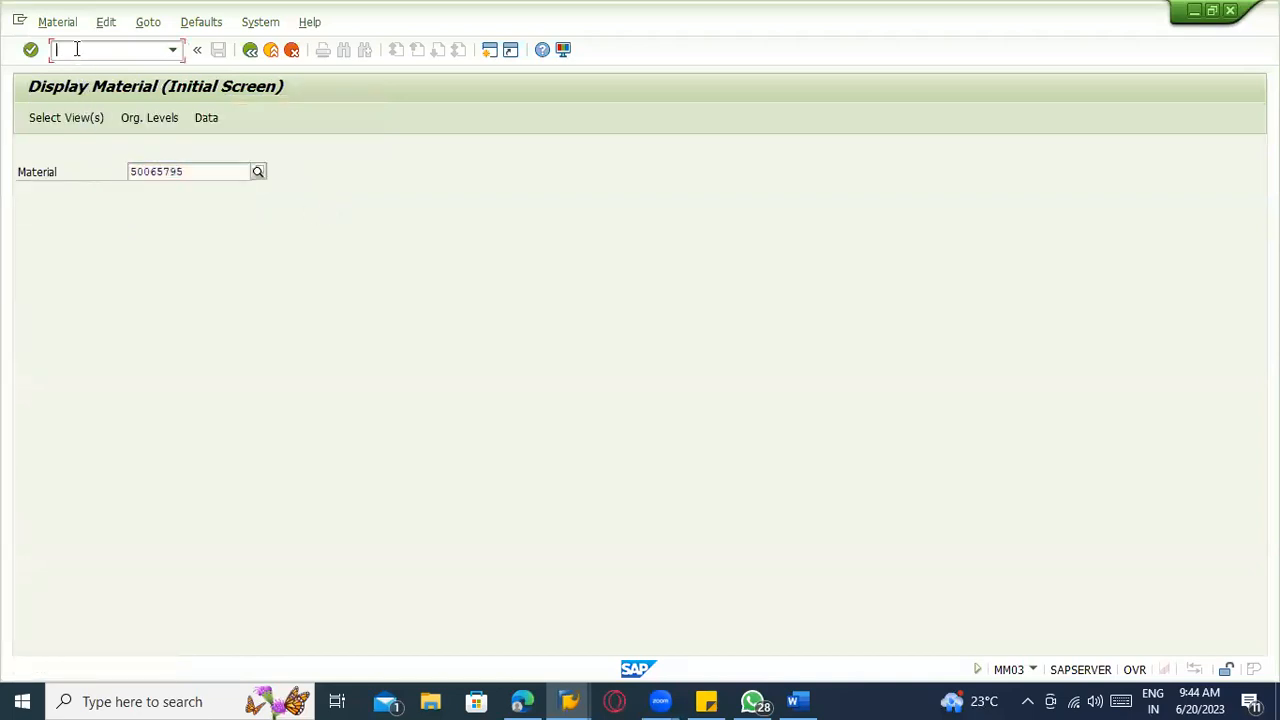
type("/nmm04")
key("Return")
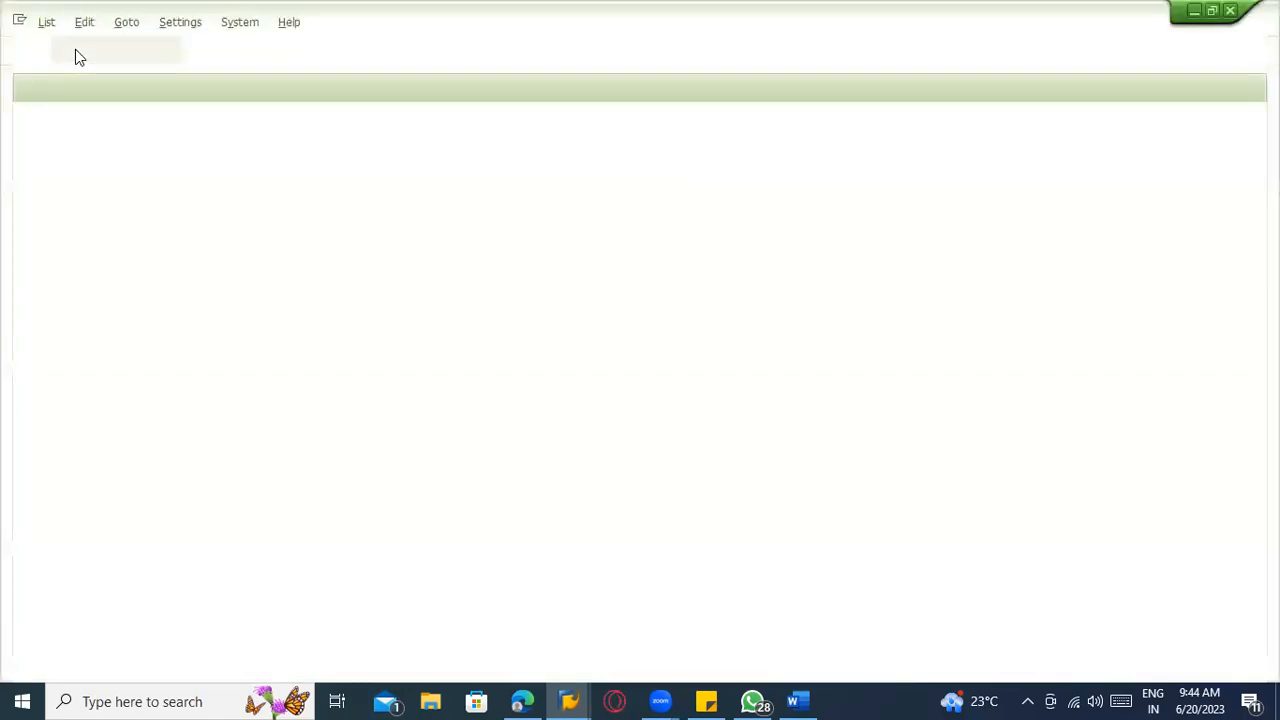
- Switch to the Word notes and add the line "MD04 – Stock requirement / List" below the reorder planning types
left_click(810, 700)
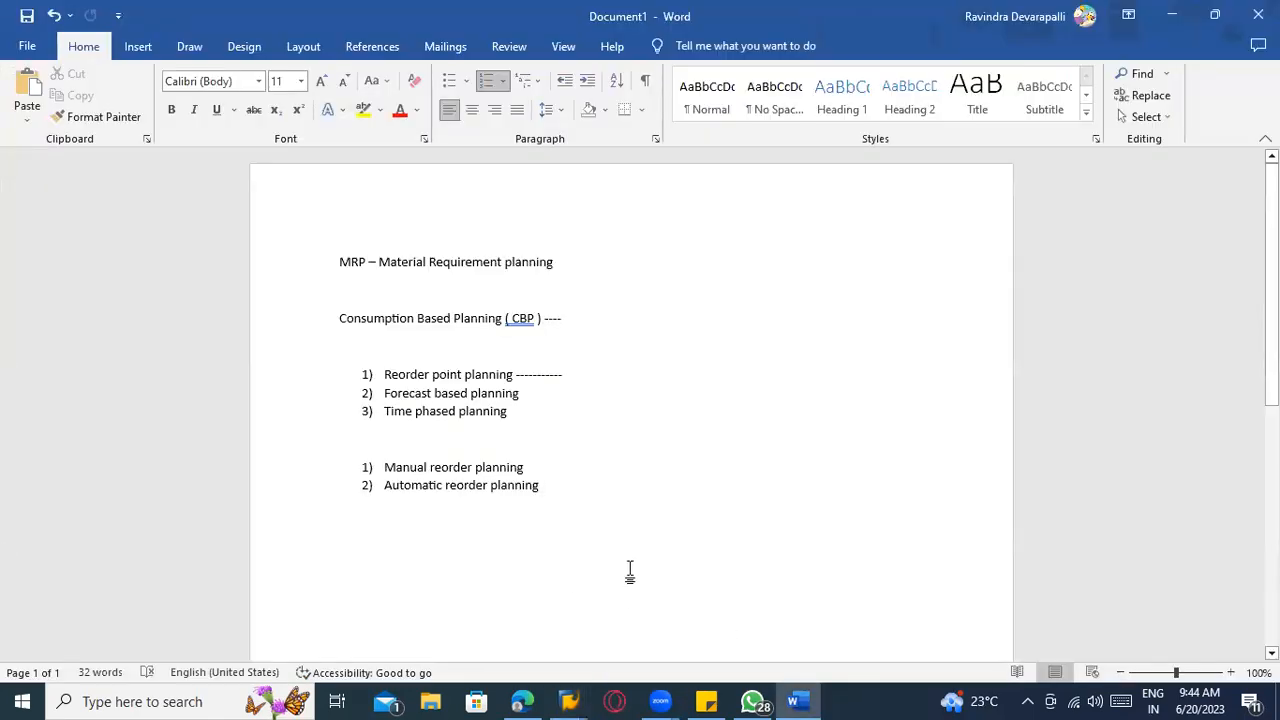
key("Return")
type("MD0")
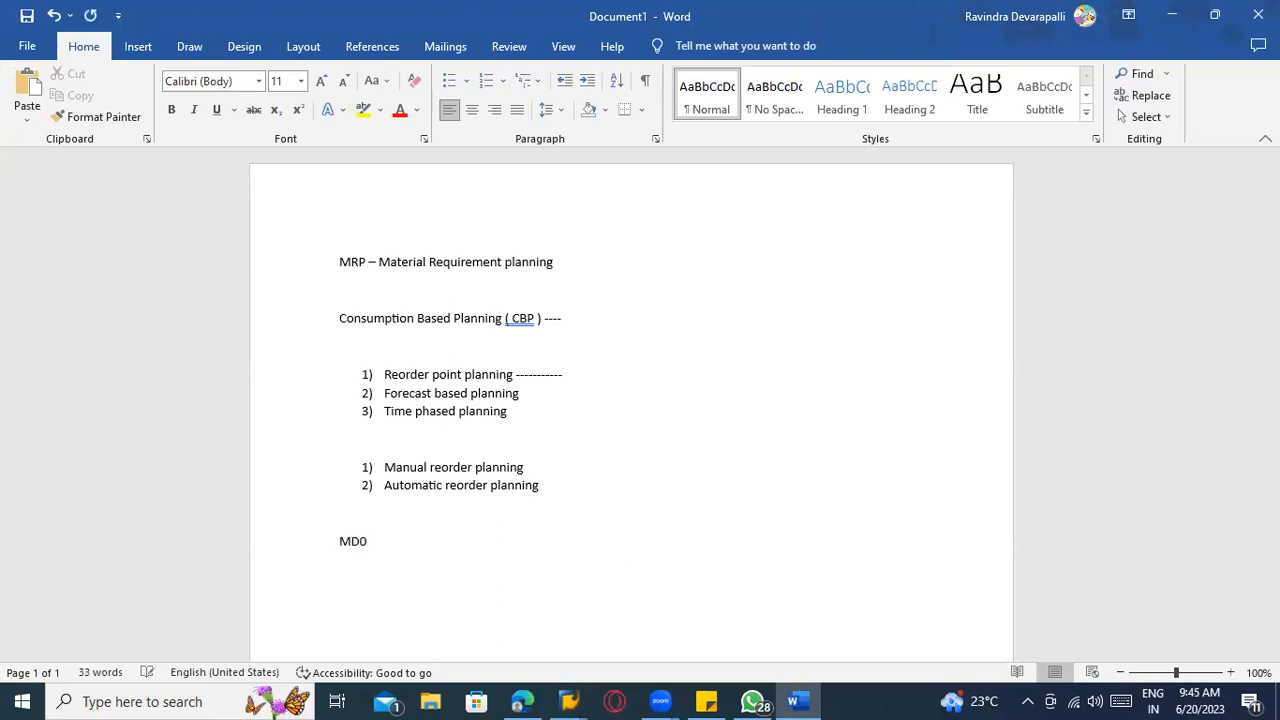
type("4 - Stock requirement / List of")
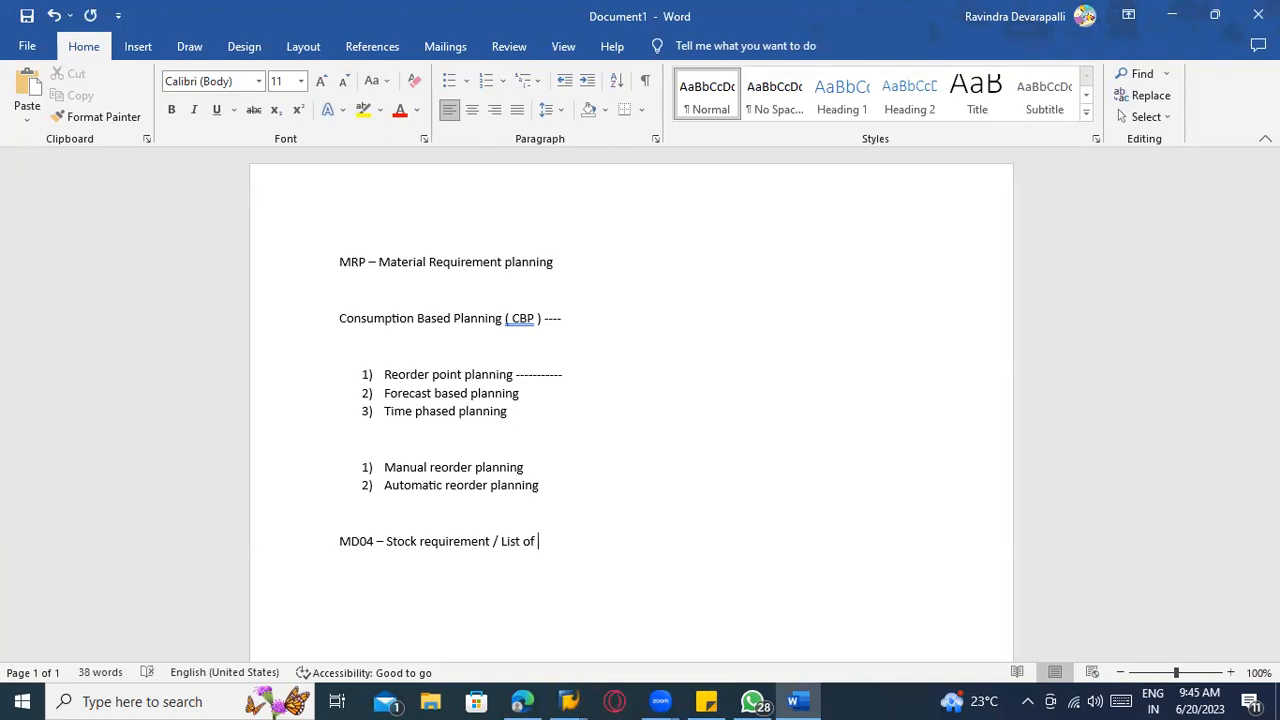
key("BackSpace")
key("BackSpace")
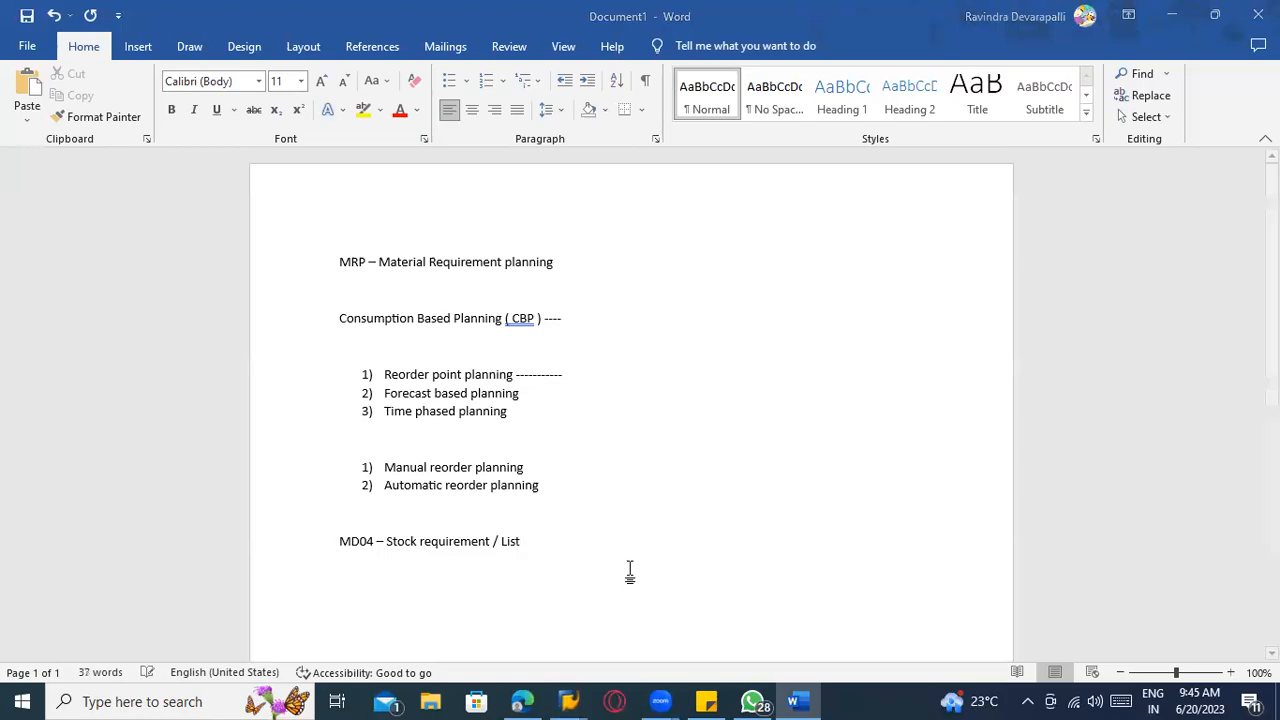
- Return to SAP and display the stock/requirements list for material 50065795 in plant 1100
key("alt+Tab")
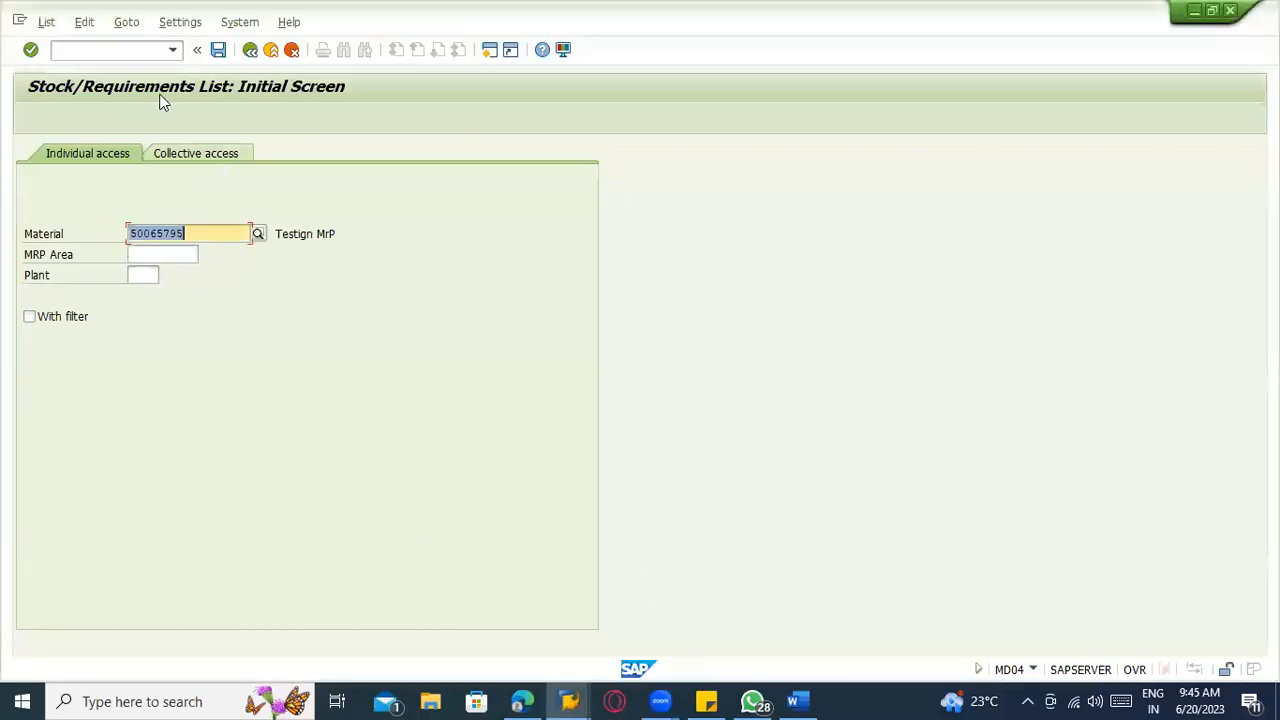
left_click(149, 275)
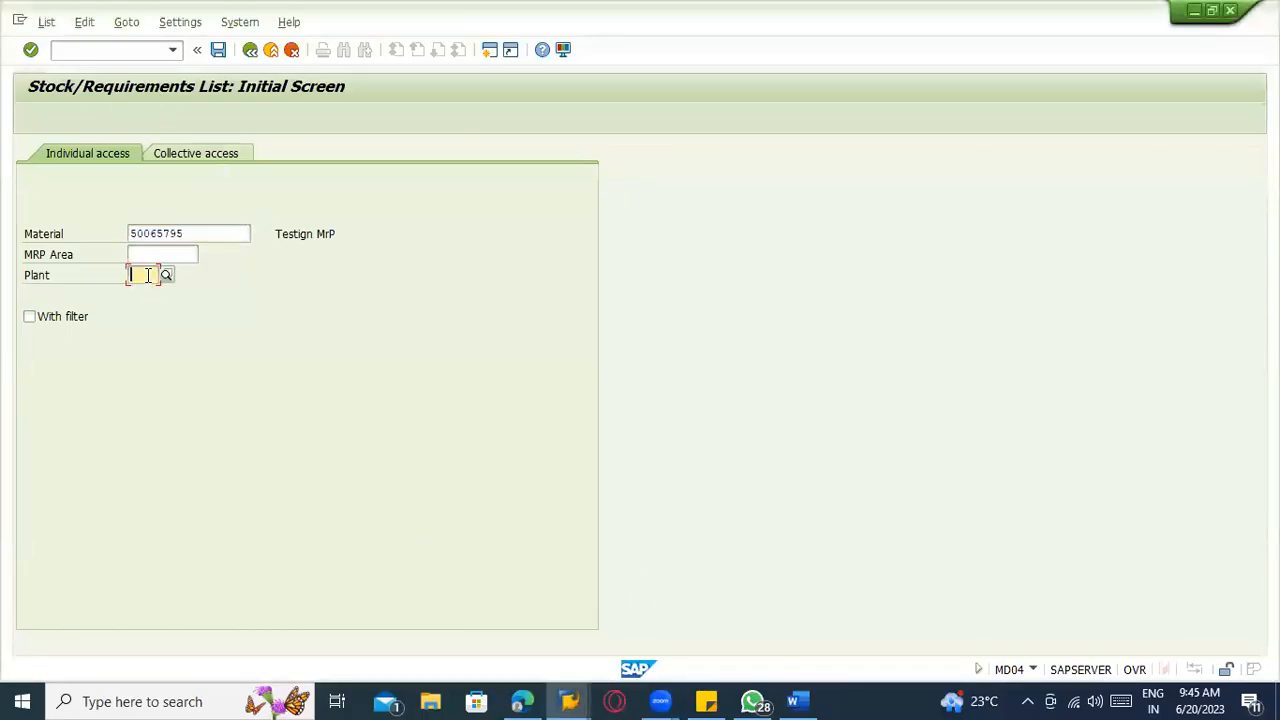
type("1100")
key("Return")
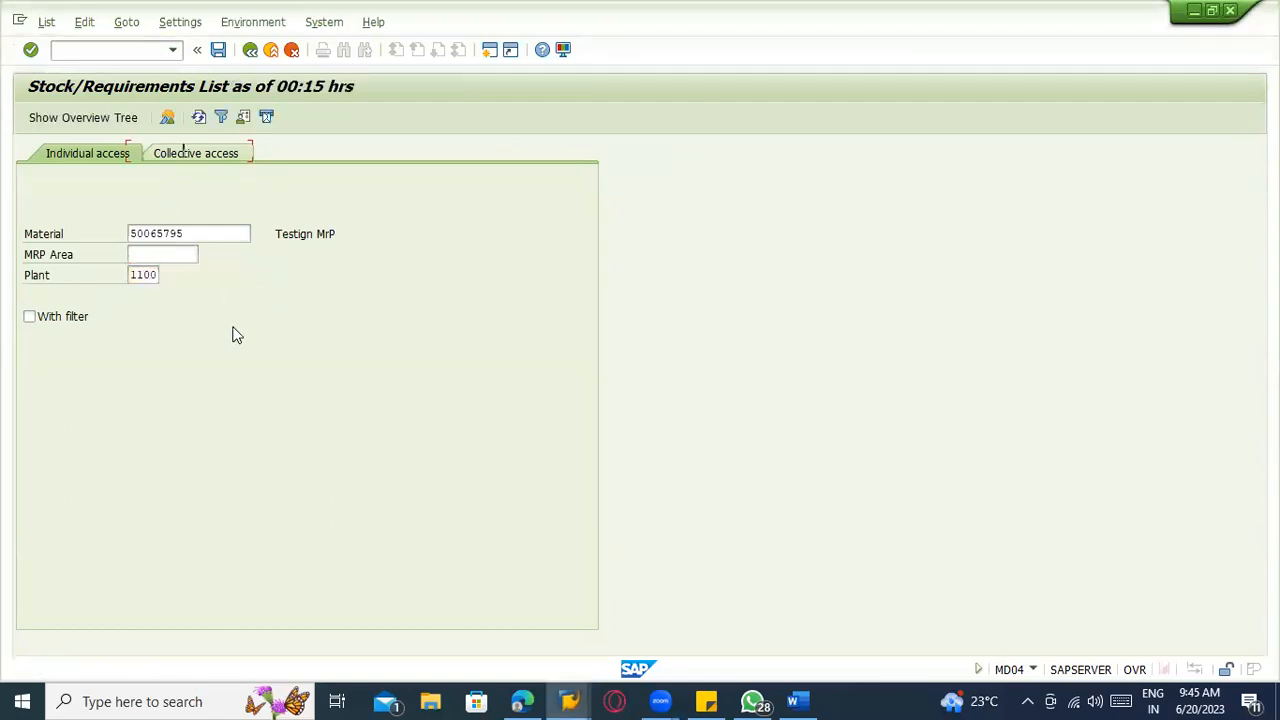
- Examine the safety stock row's requirement and available quantity in the stock/requirements list, and switch back to the Word notes
left_click(281, 296)
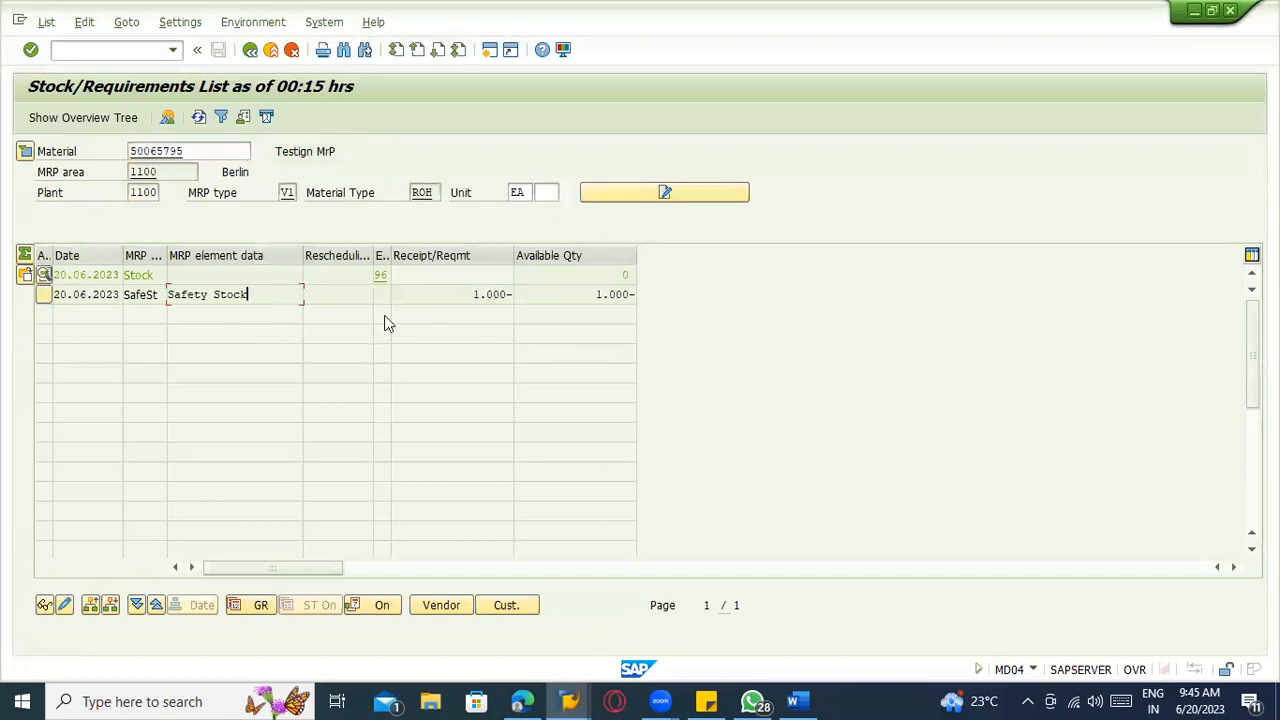
left_click_drag(436, 296, 515, 297)
left_click_drag(588, 279, 652, 270)
left_click(258, 294)
left_click_drag(253, 294, 170, 298)
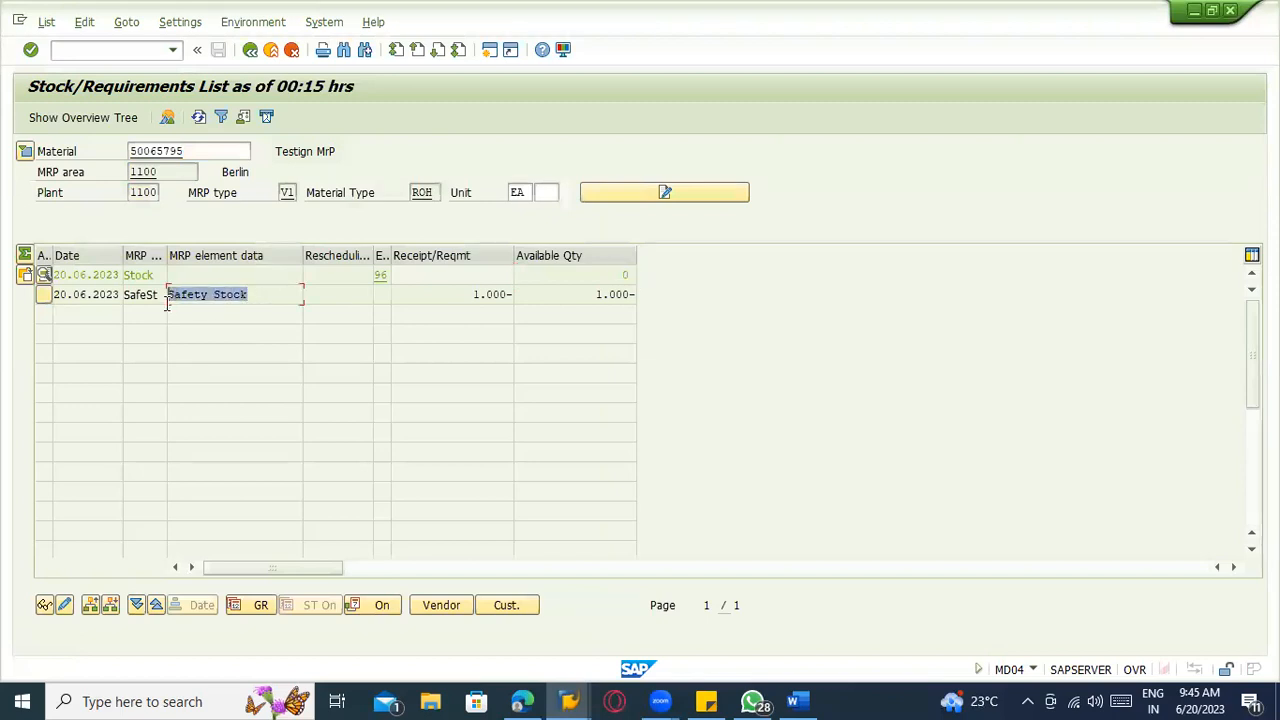
left_click(460, 296)
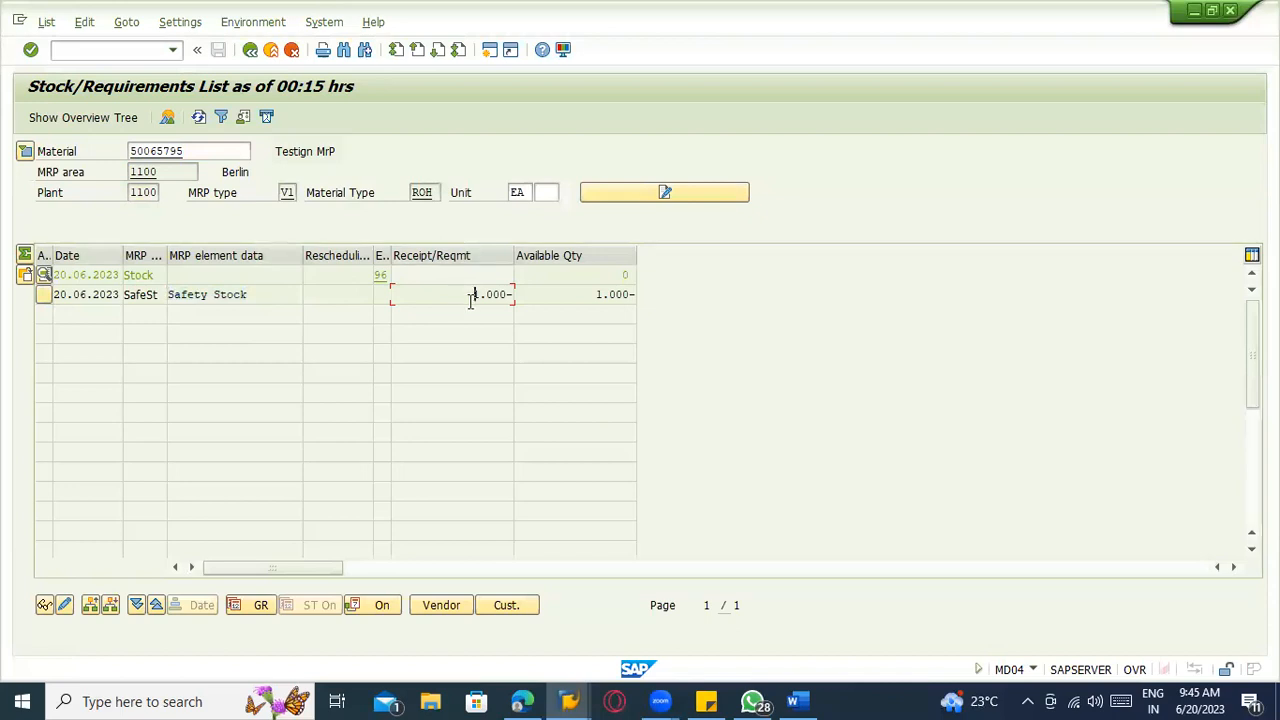
key("alt+Tab")
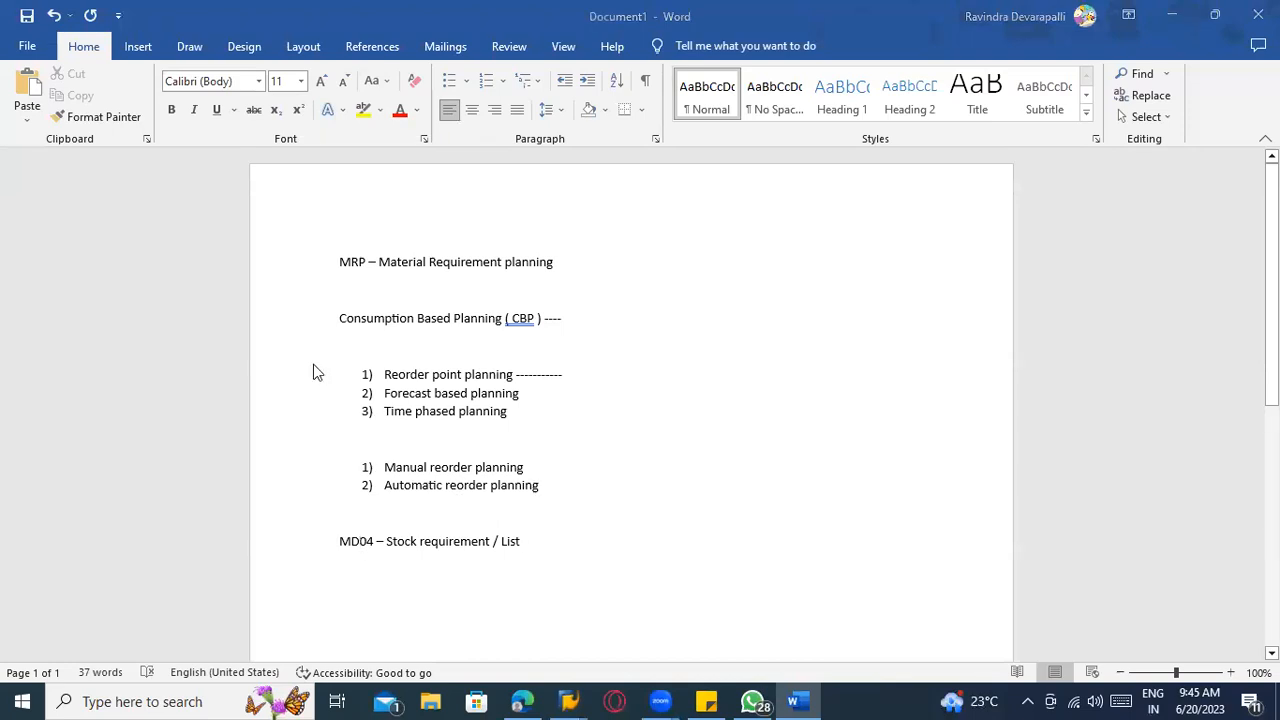
- Add the line "MD02 – Run MRP" to the Word notes below the MD04 line
key("alt+Tab")
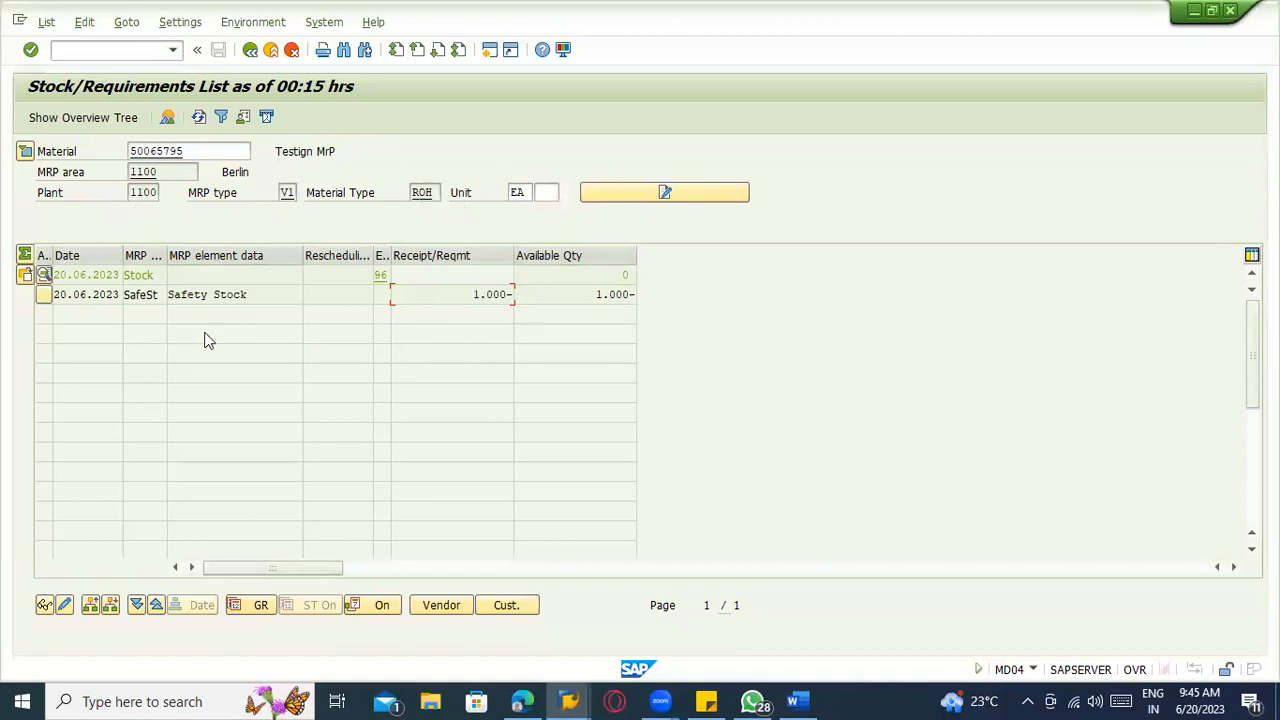
key("alt+Tab")
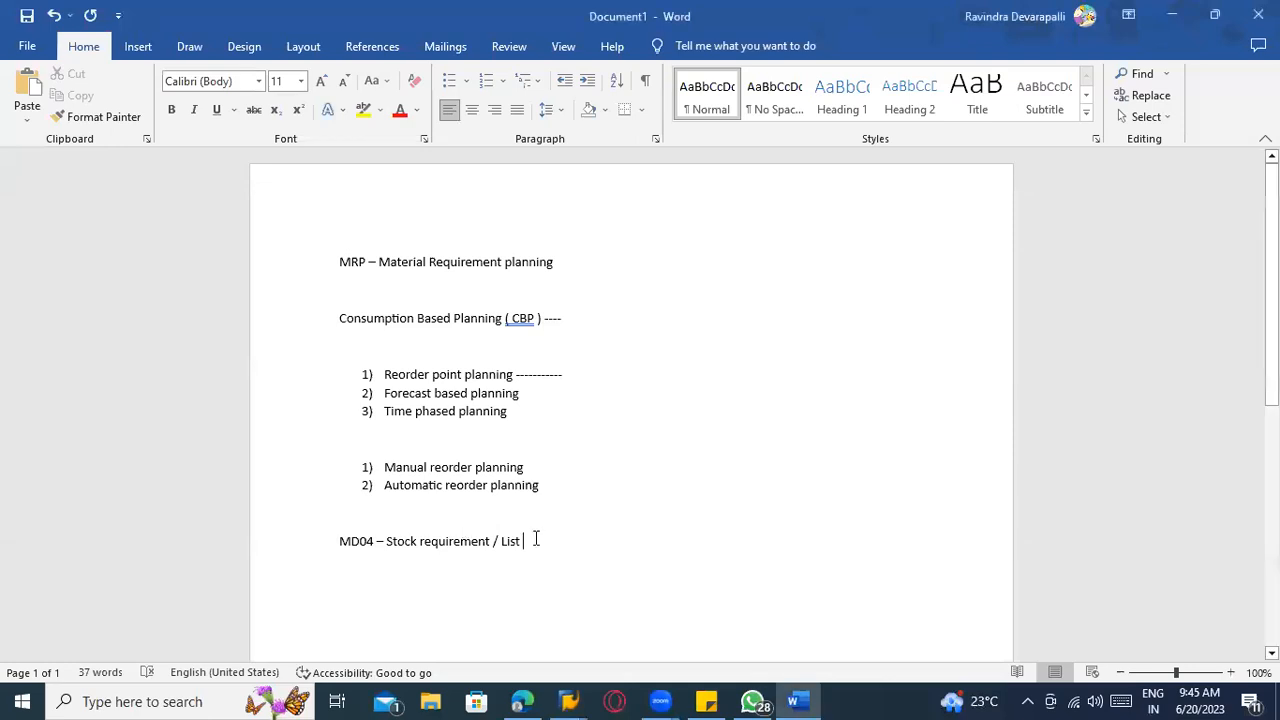
key("Return")
key("Return")
type("MD02 ")
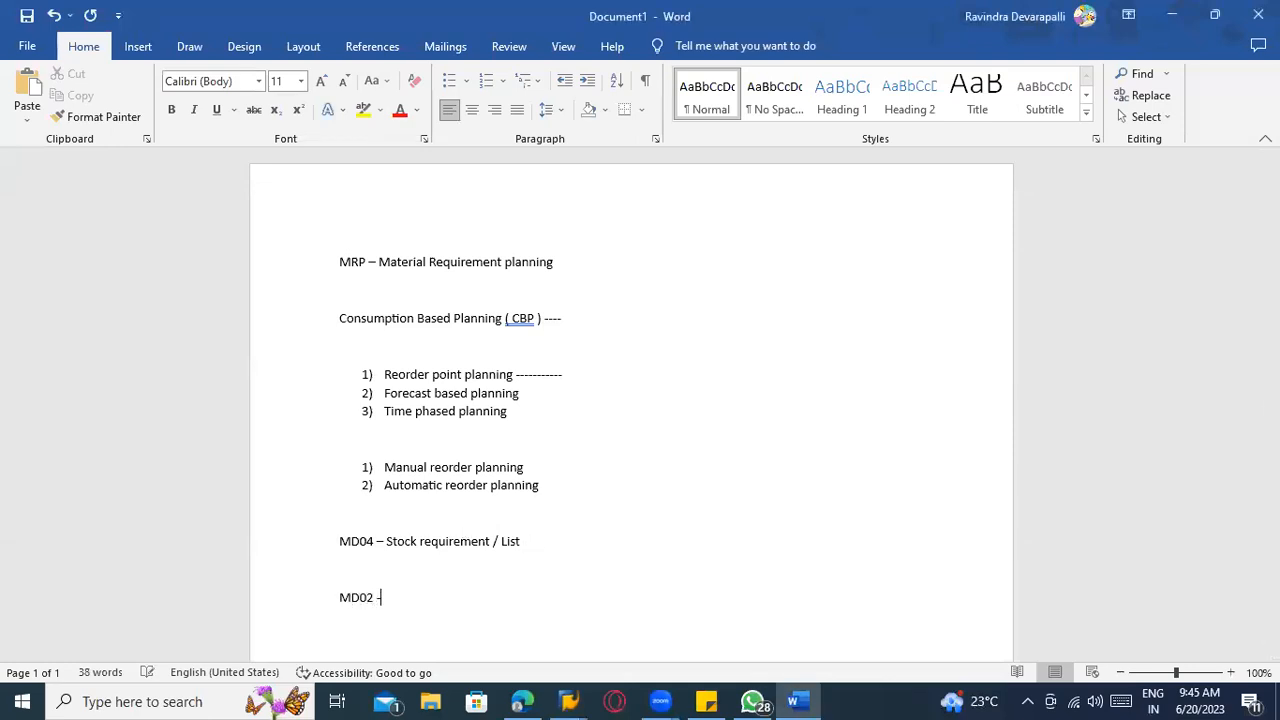
type("- Run MRO")
key("BackSpace")
type("P")
key("alt+Tab")
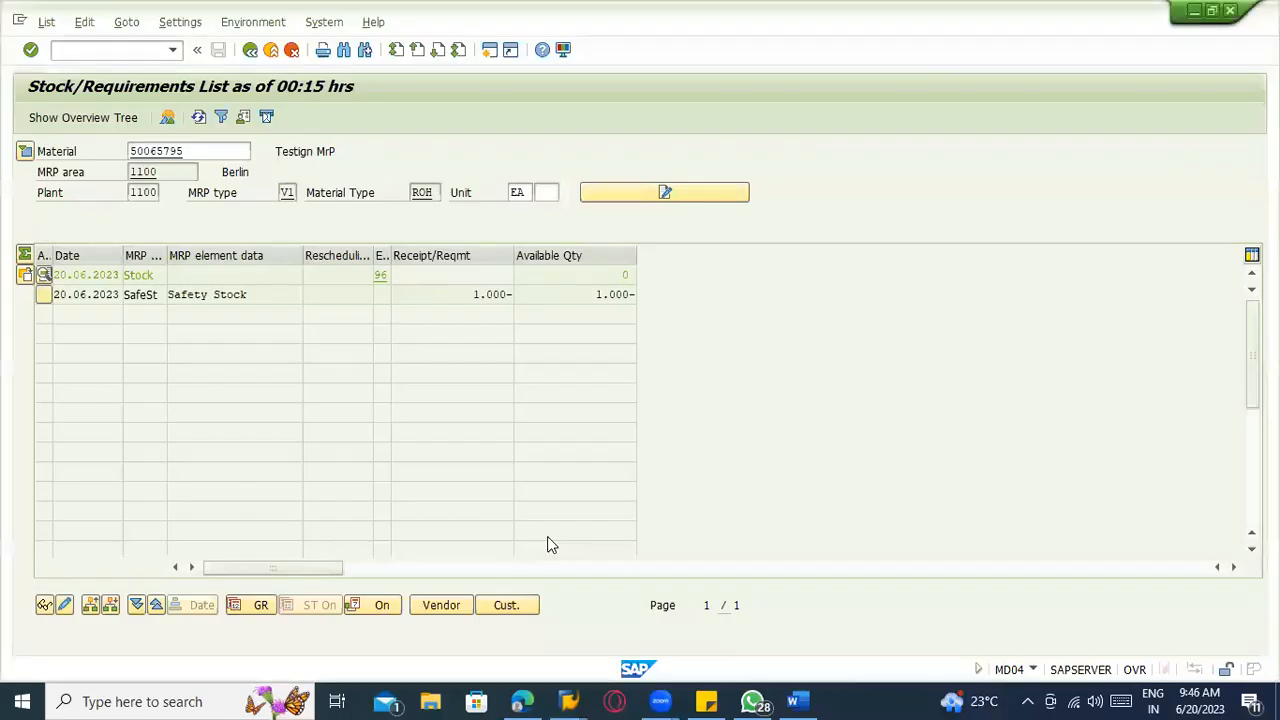
key("alt+Tab")
left_click_drag(402, 604, 318, 614)
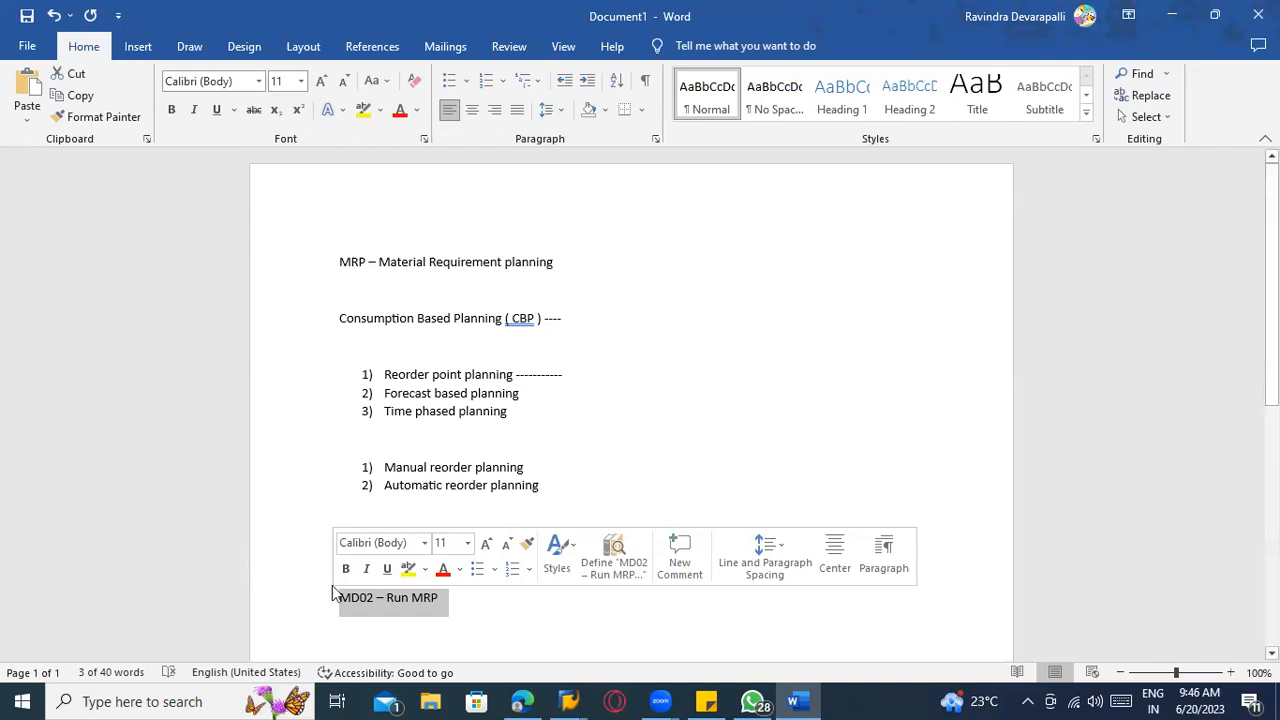
left_click(342, 600)
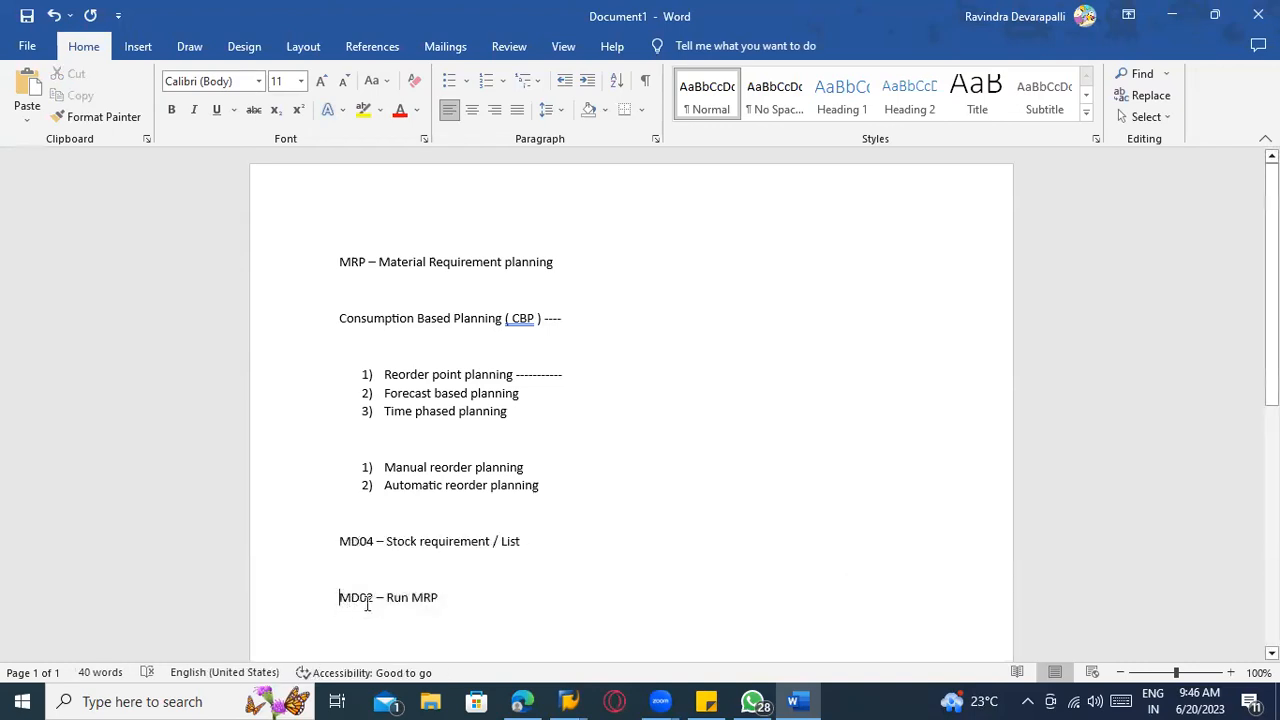
- Switch back to SAP and start transaction MD02 for single-item, multi-level planning in place of the current transaction
key("alt+Tab")
type("/omd02")
key("Return")
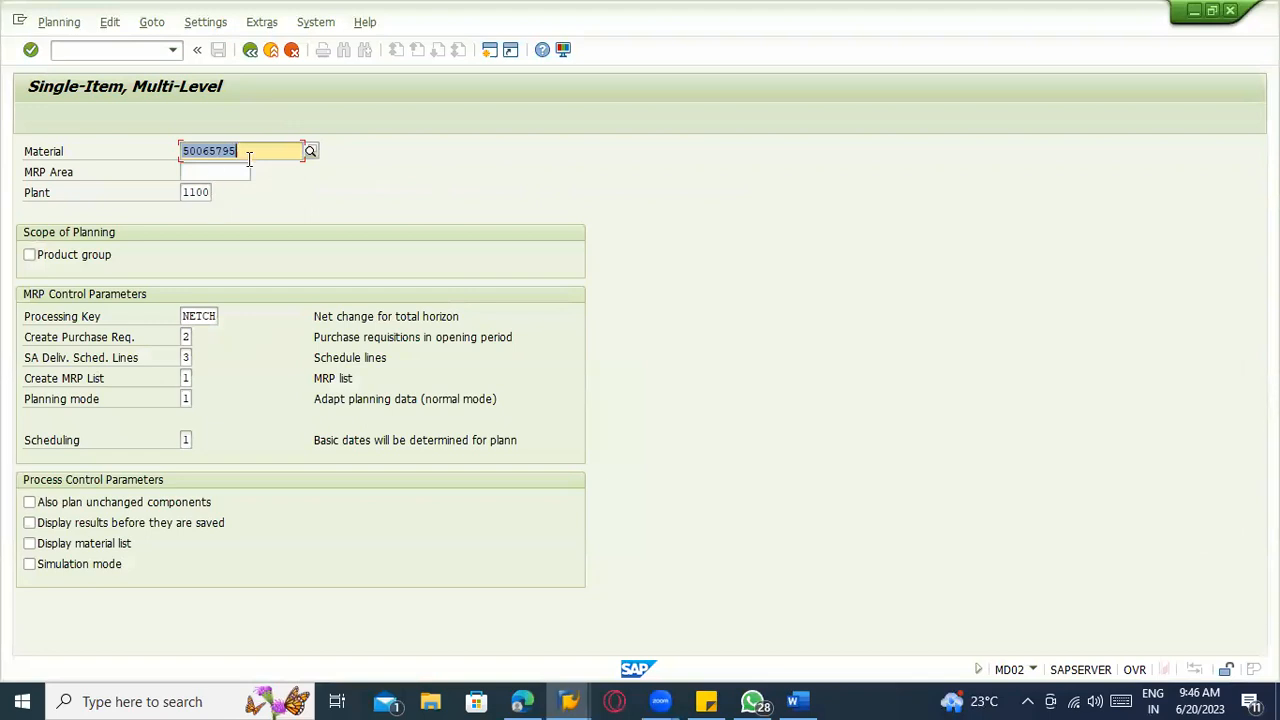
- Review the MRP control parameters and run single-item, multi-level planning for material 50065795 in plant 1100 with processing key NETCH
left_click(250, 151)
left_click(202, 192)
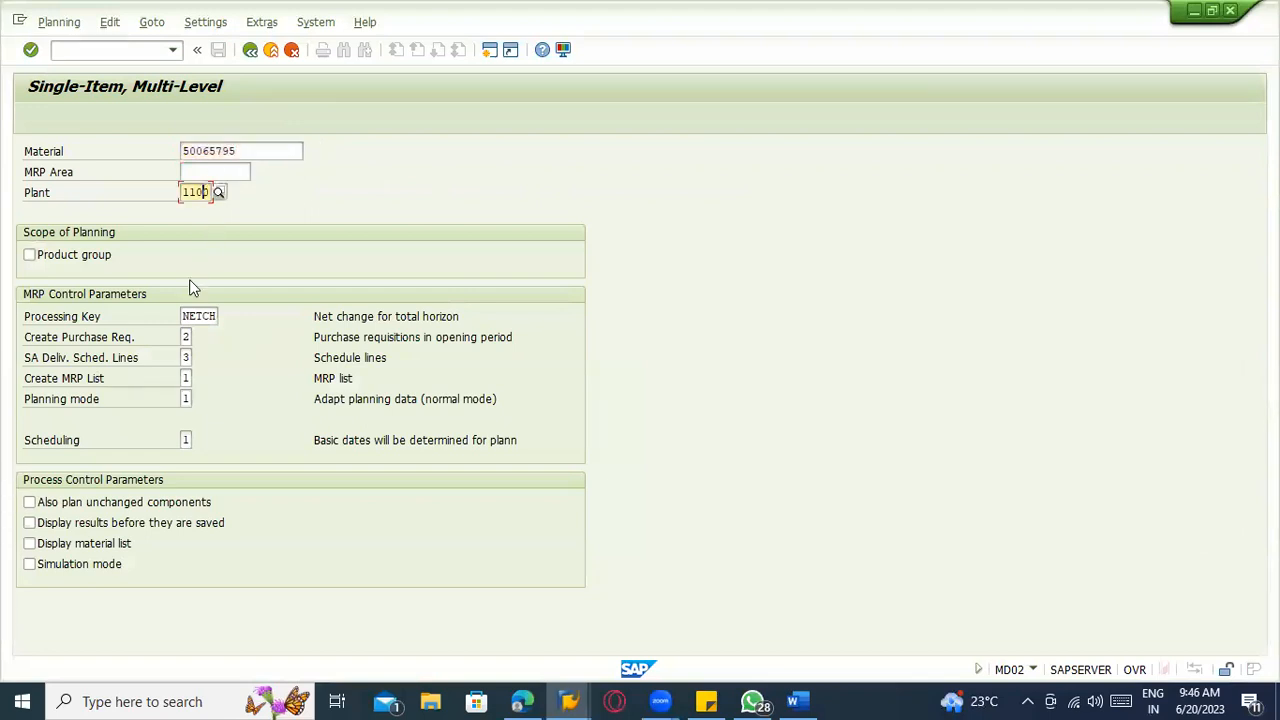
left_click(190, 316)
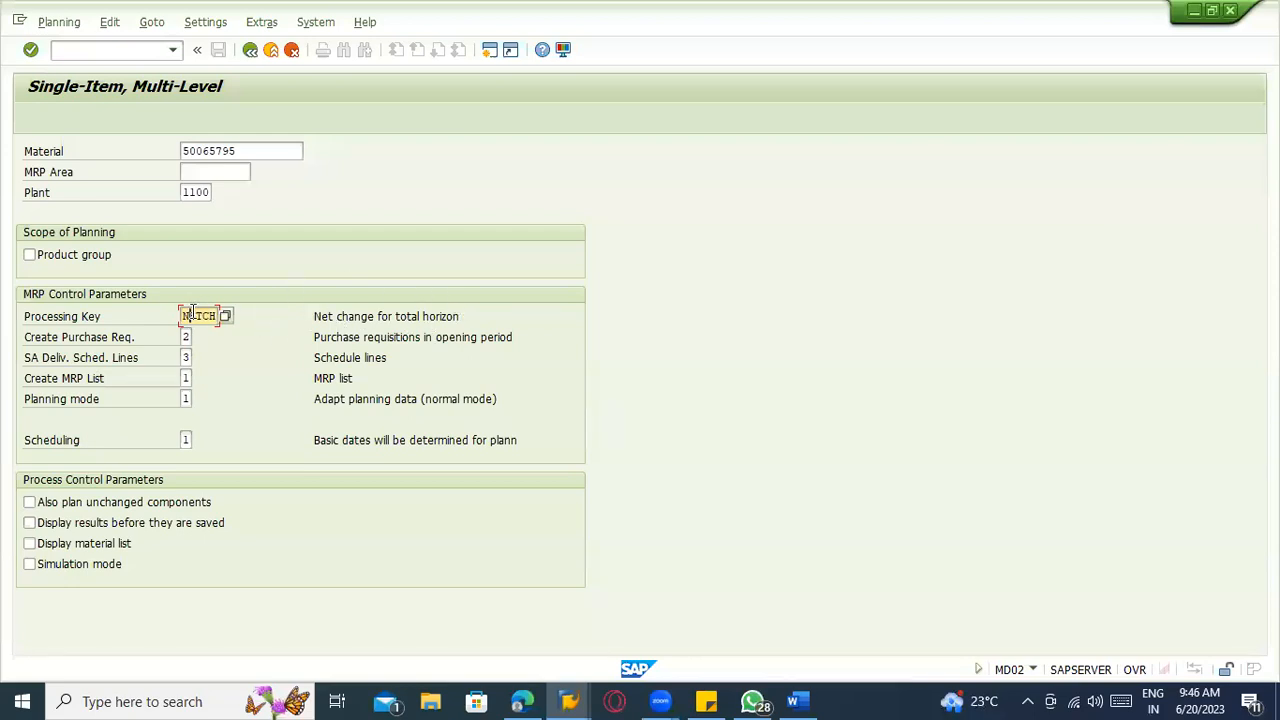
left_click(185, 337)
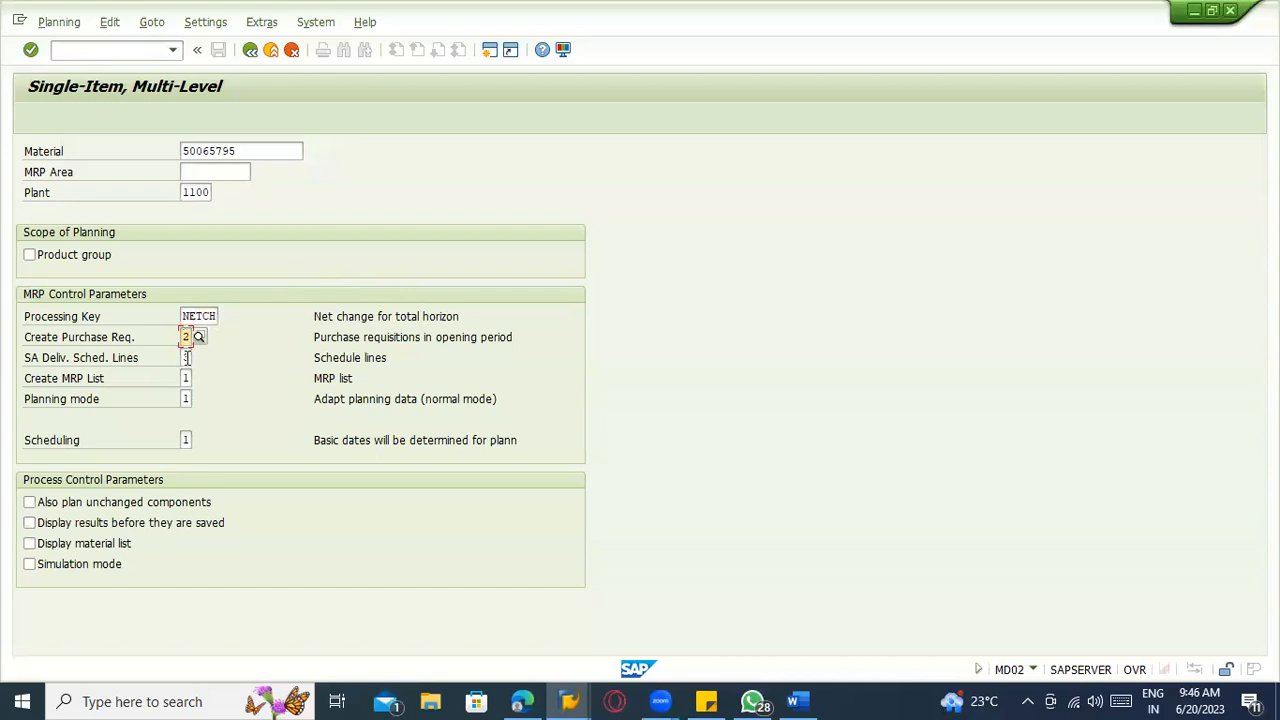
left_click_drag(314, 338, 514, 342)
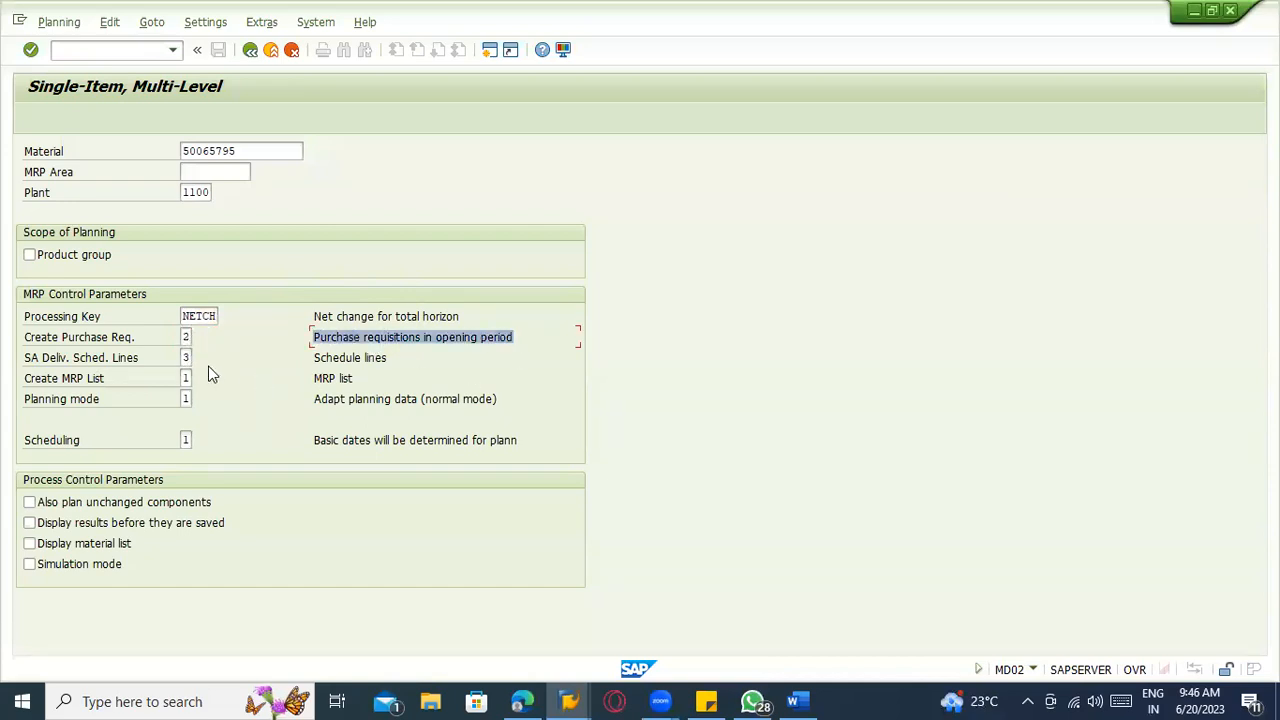
left_click(185, 357)
left_click(185, 378)
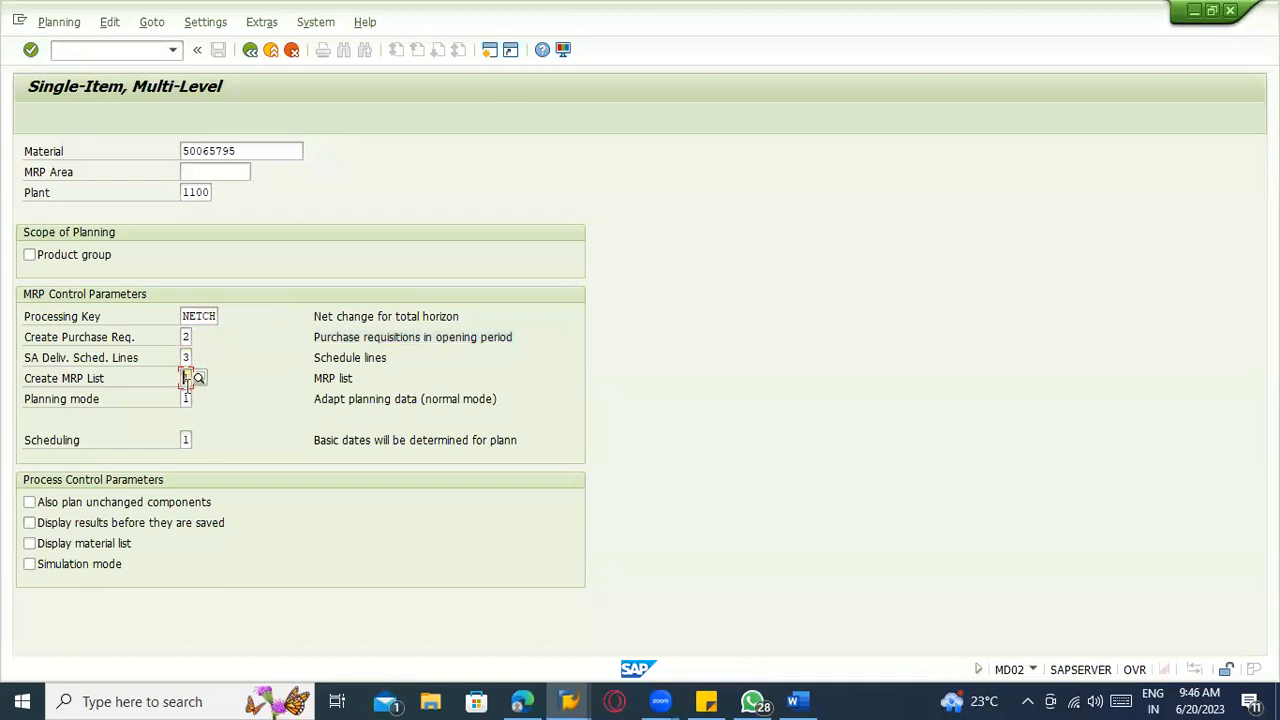
left_click(185, 399)
key("Return")
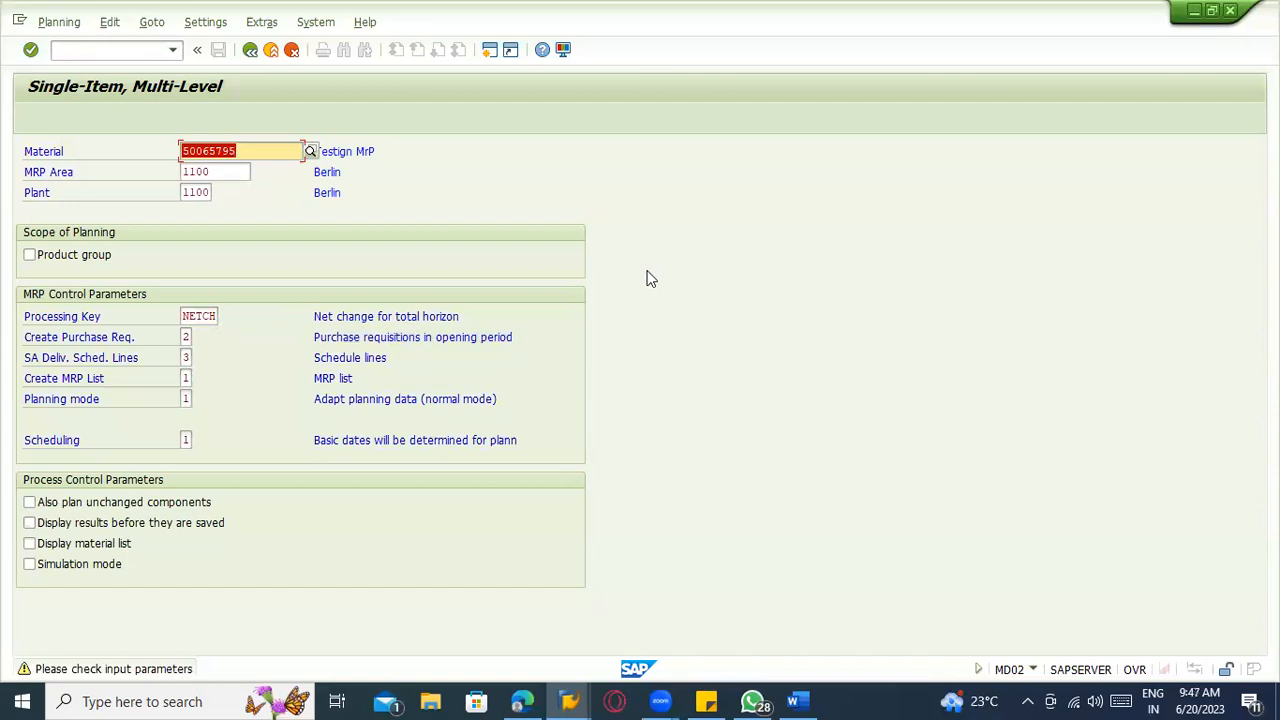
key("Return")
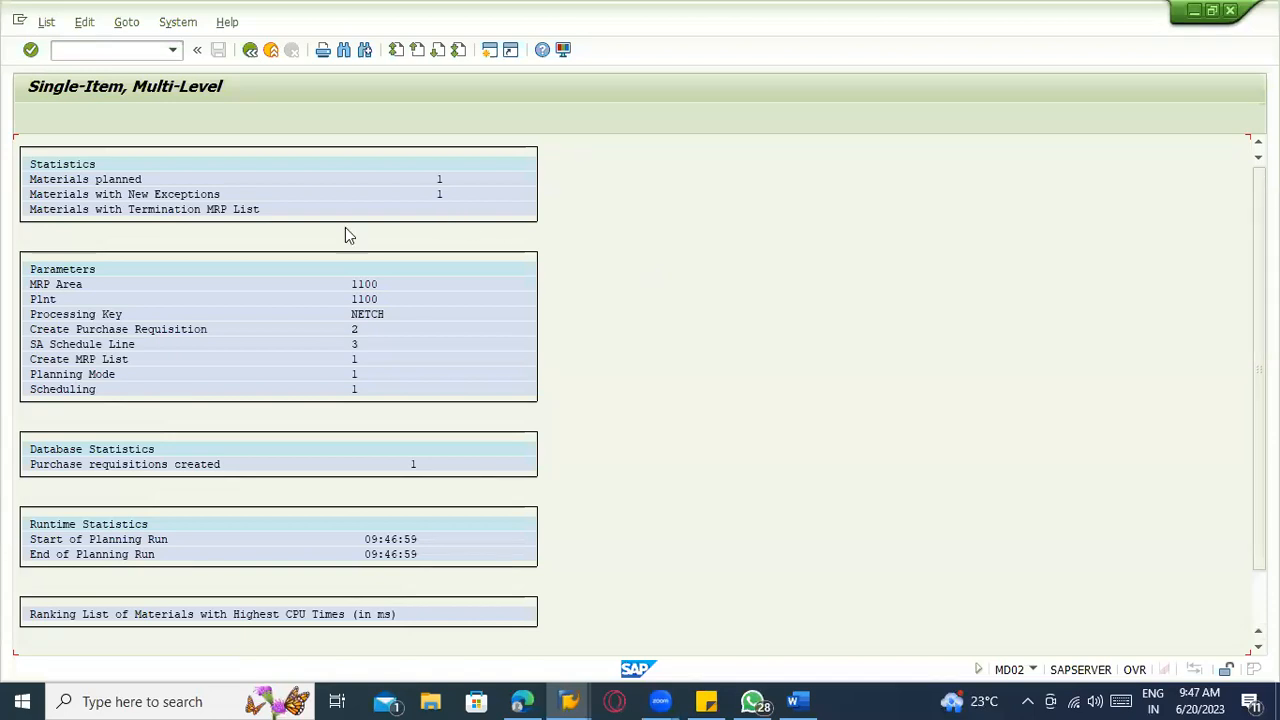
- From the stock/requirements list, display the material master's MRP 2 data, check the available procurement types, and return to the list
left_click(145, 117)
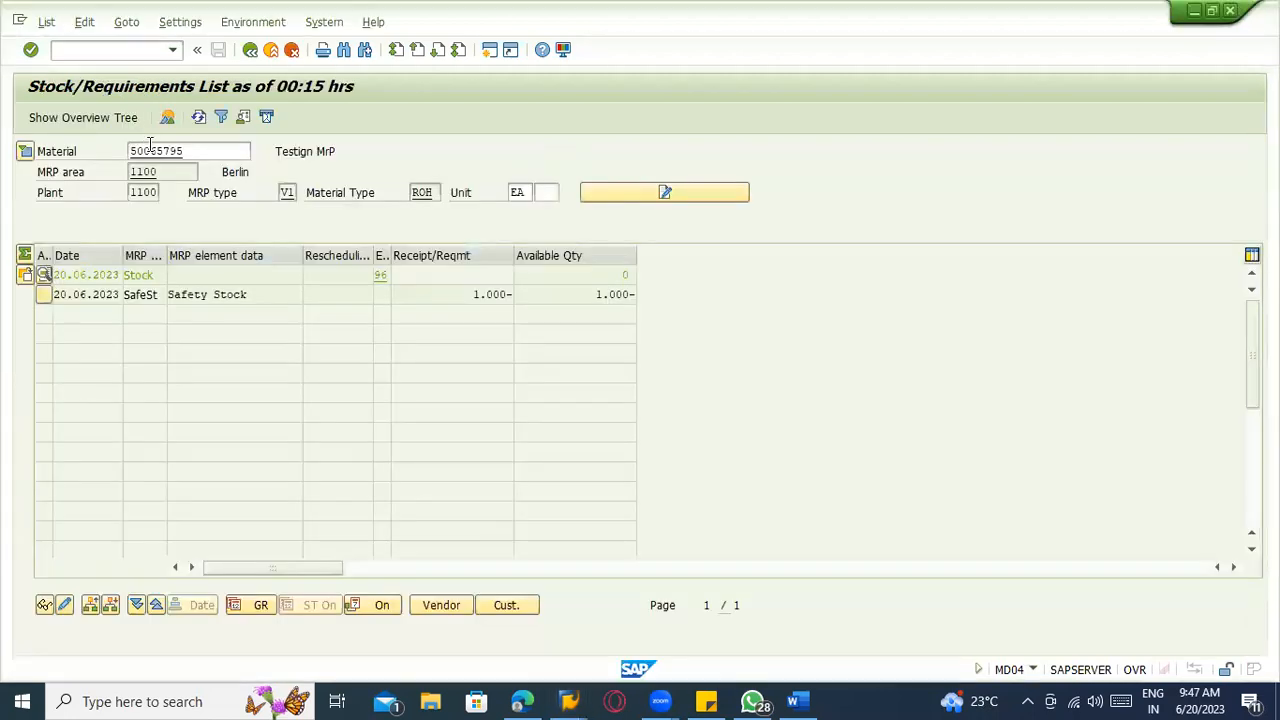
double_click(149, 151)
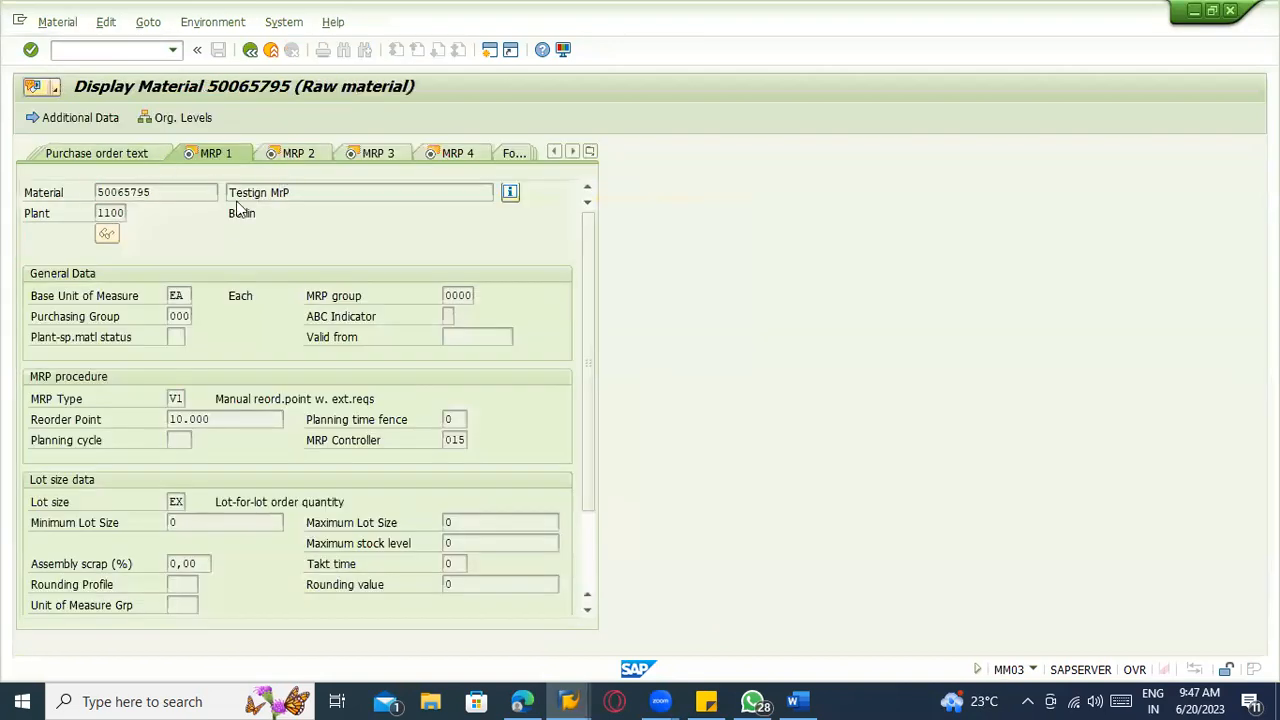
key("Return")
left_click(172, 296)
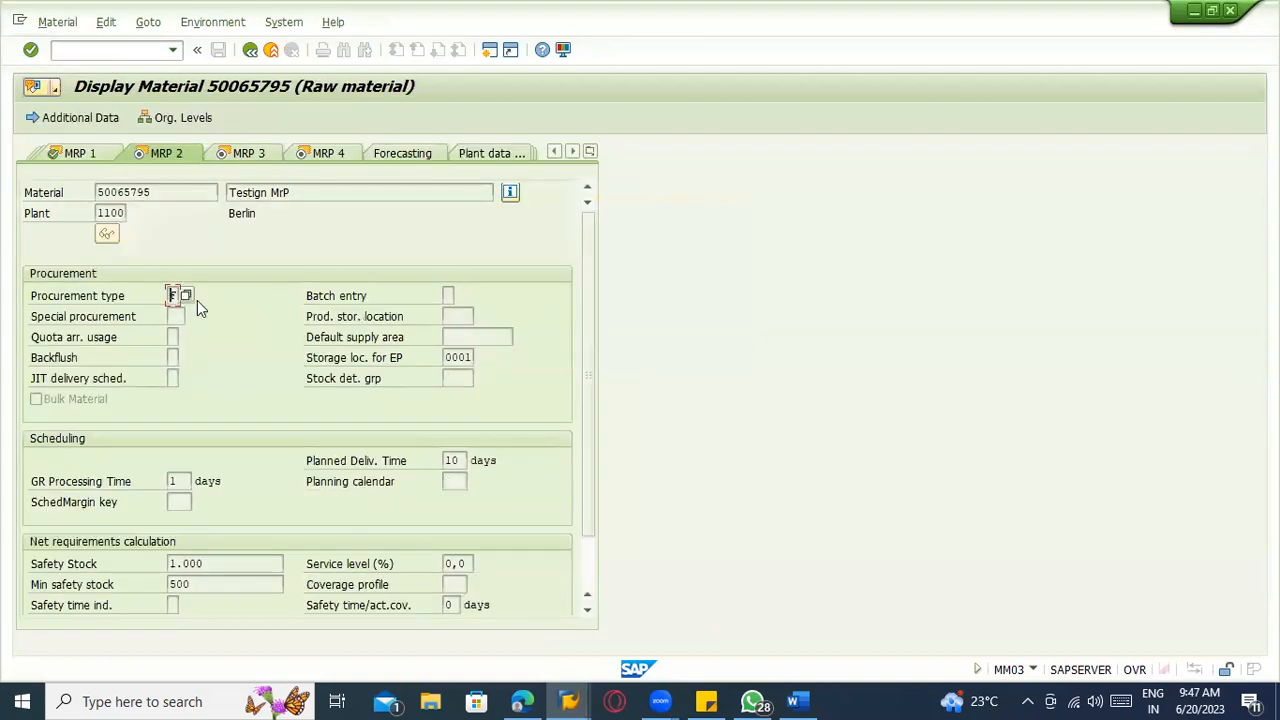
left_click(187, 296)
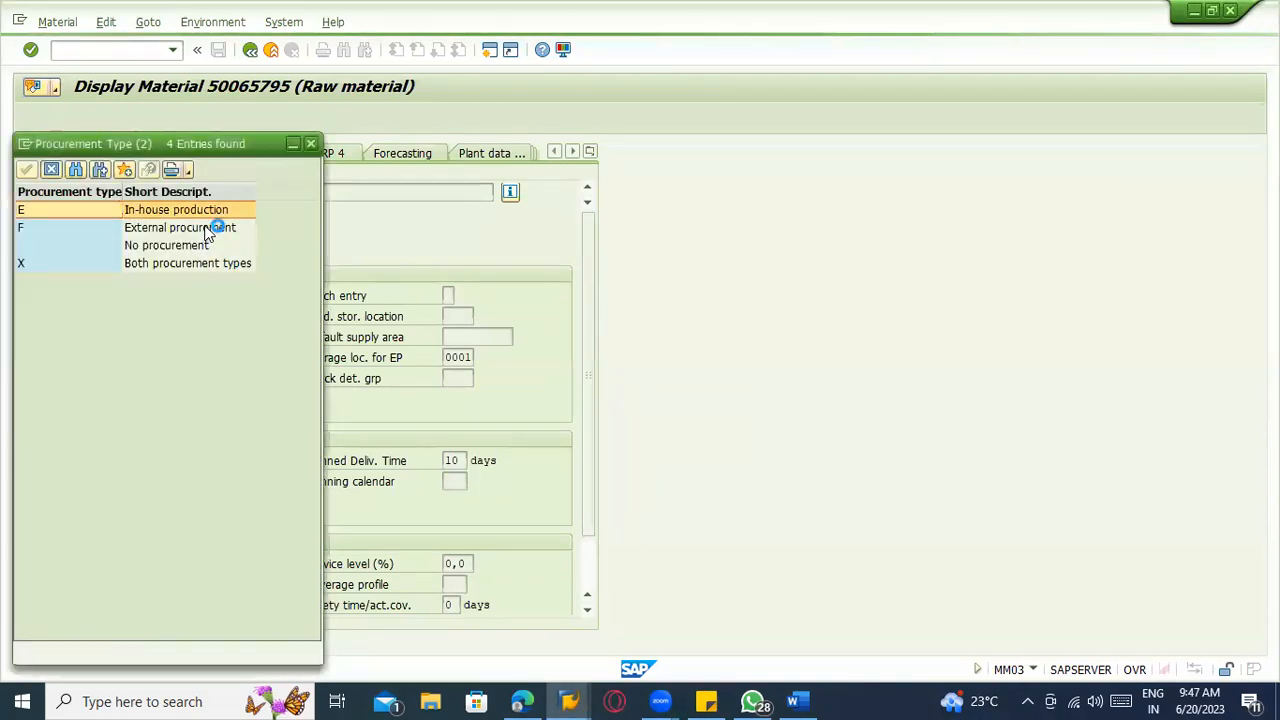
left_click(206, 229)
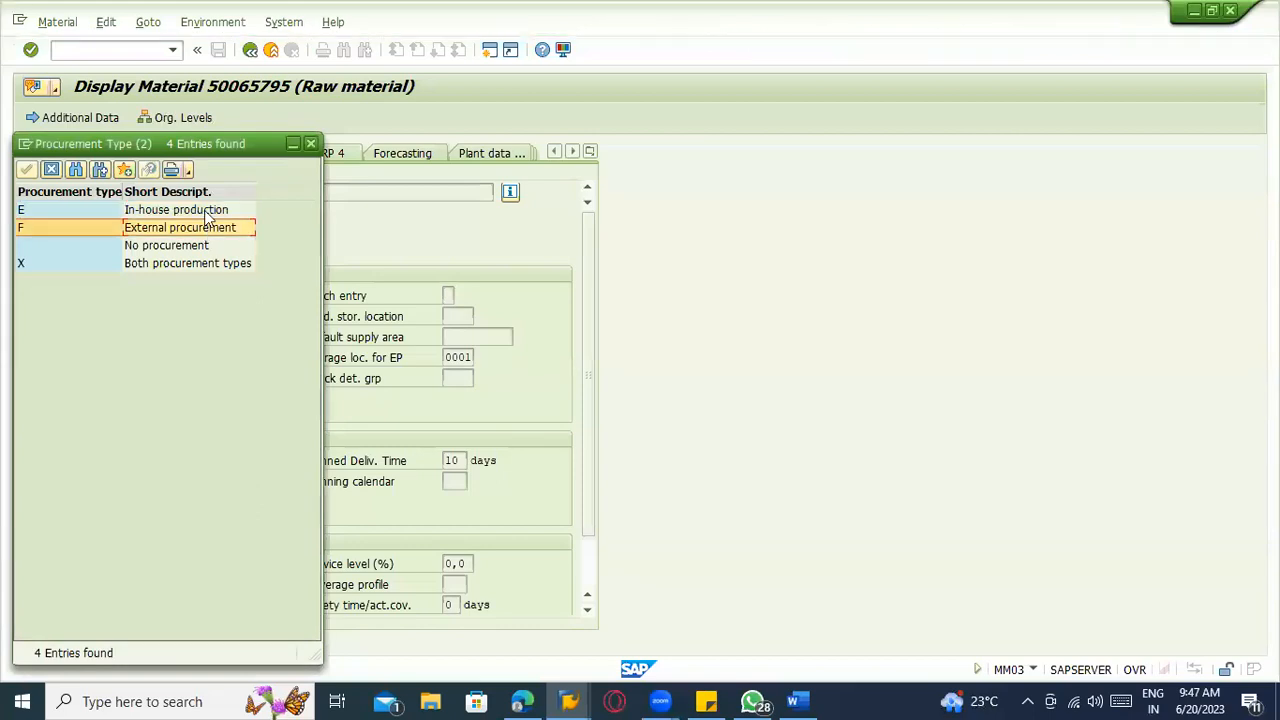
left_click(209, 209)
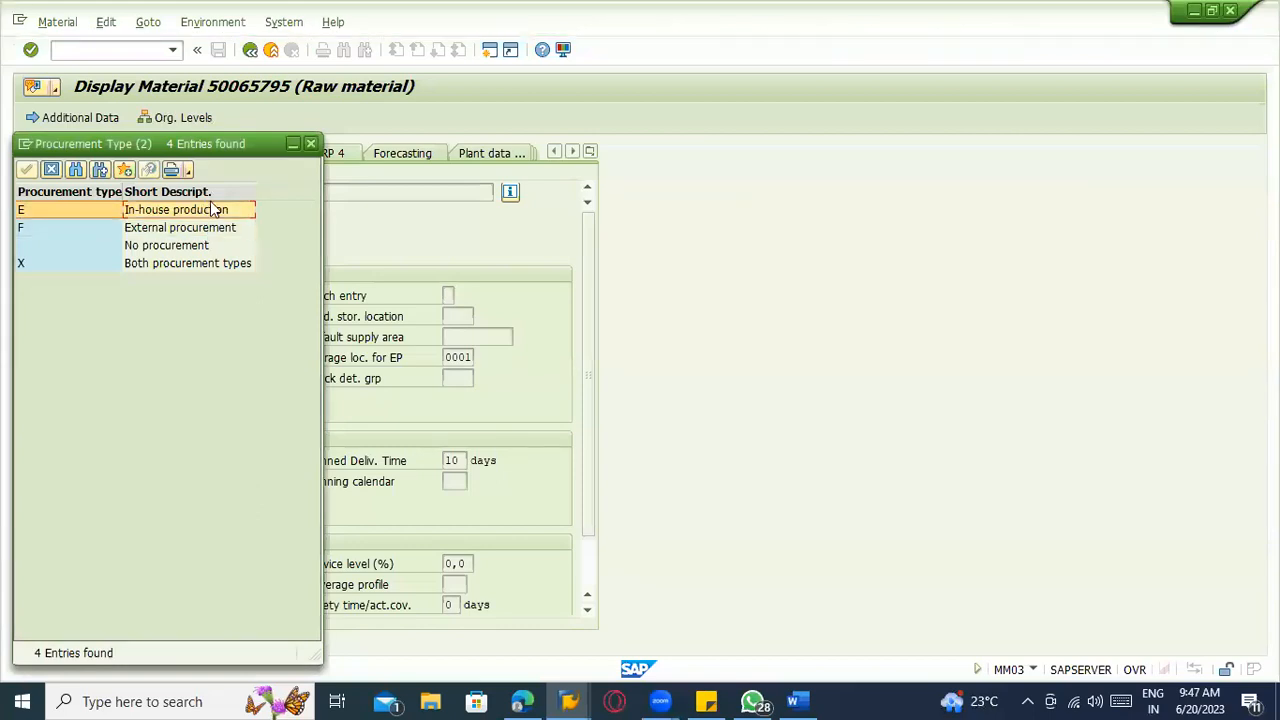
left_click(311, 145)
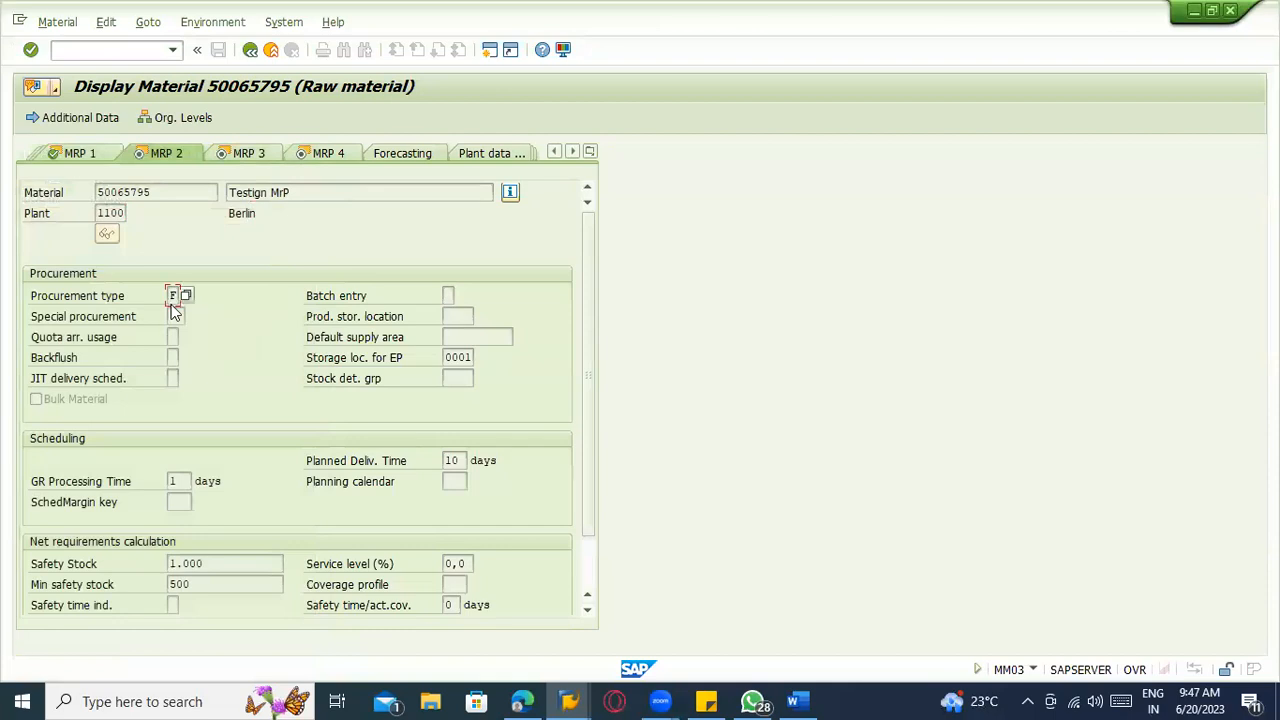
left_click(251, 52)
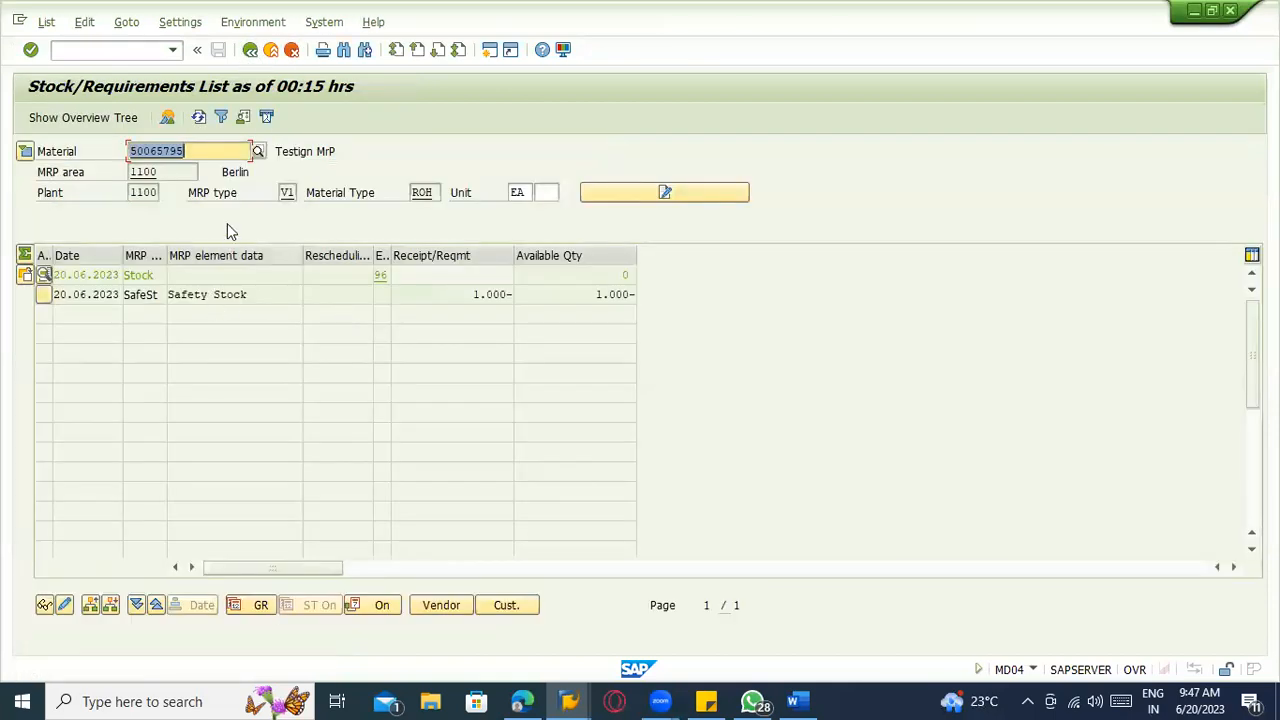
- Examine the purchase requisitions created under Database Statistics in the MD02 planning results, and return to the stock/requirements list
key("alt+Tab")
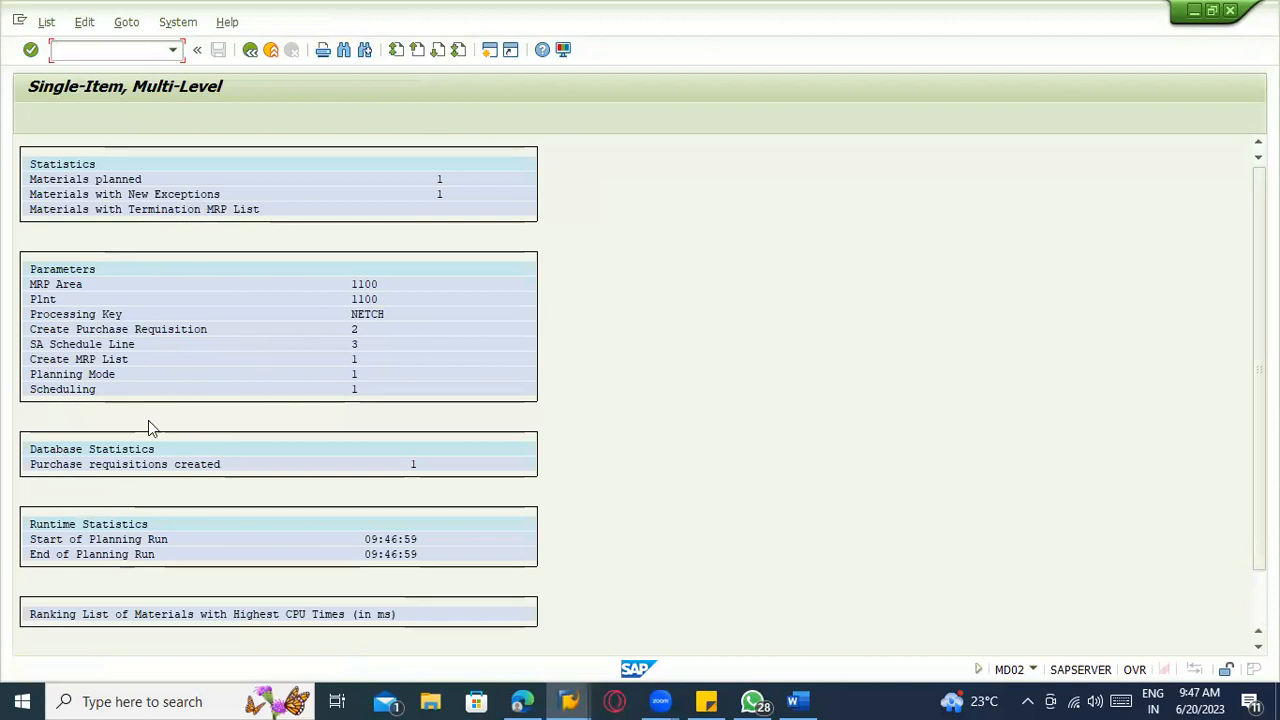
left_click(66, 450)
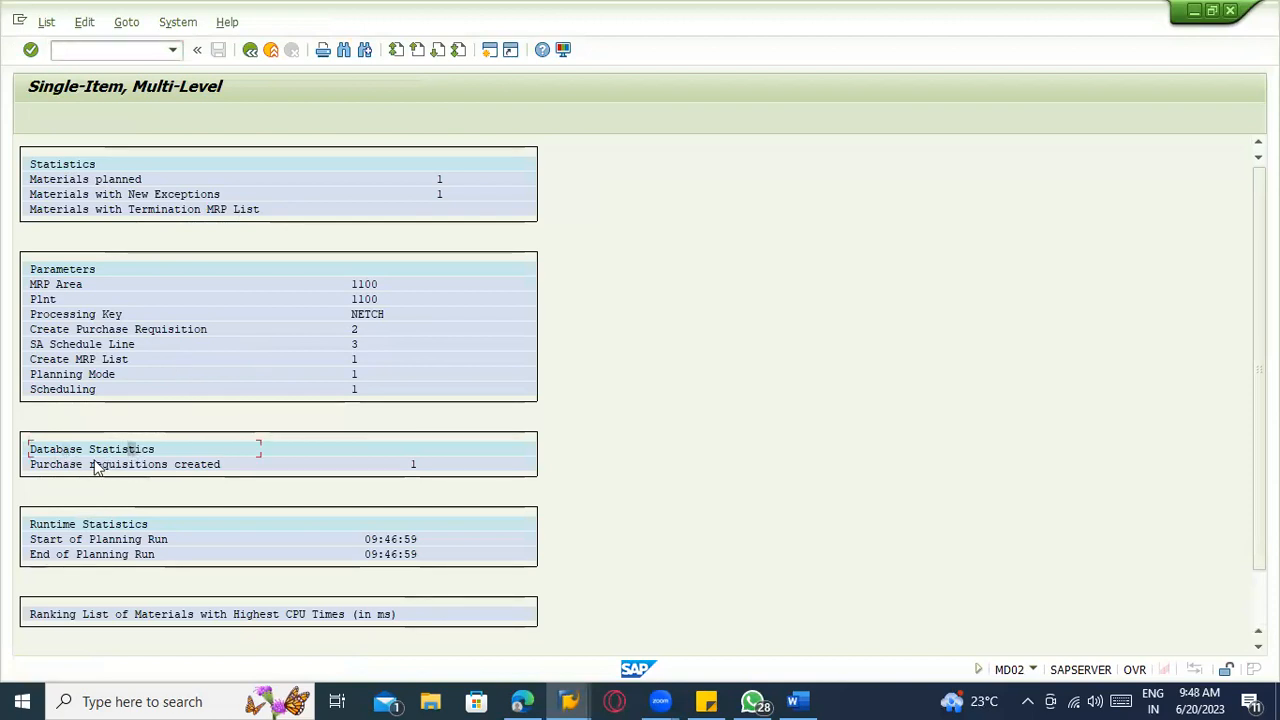
left_click(130, 466)
scroll(251, 455, "down", 1)
scroll(251, 452, "down", 4)
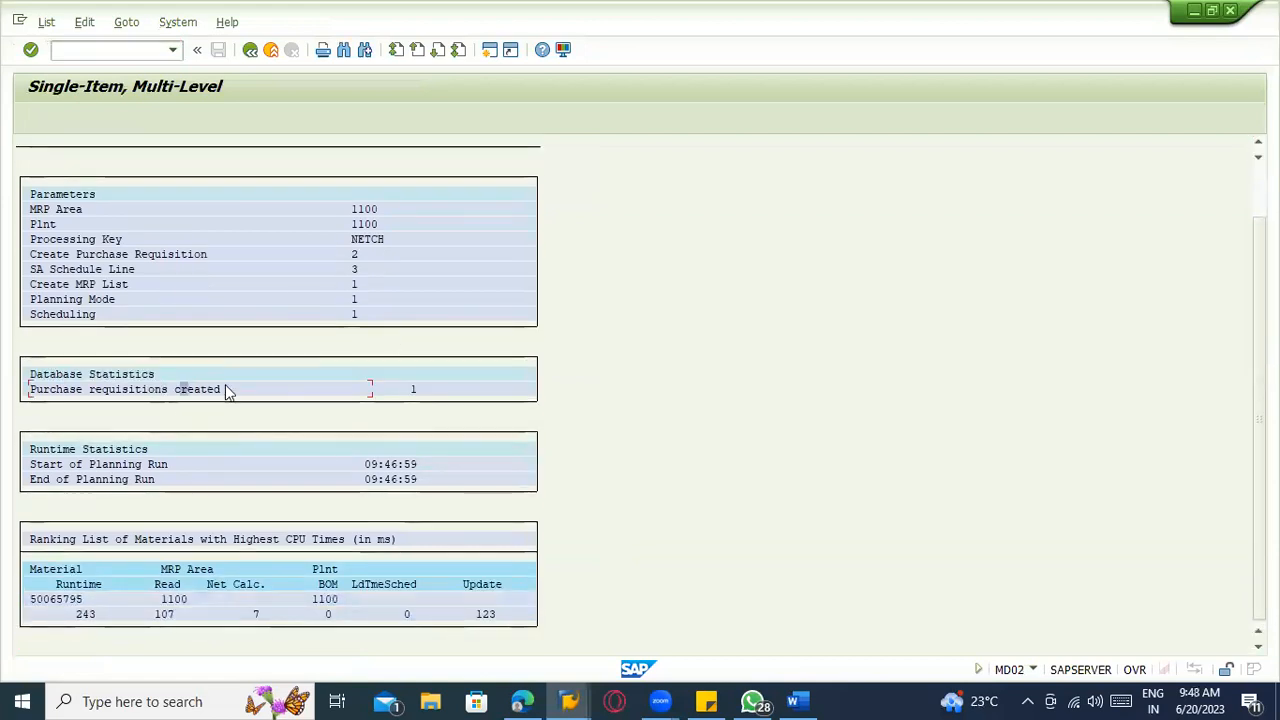
double_click(227, 390)
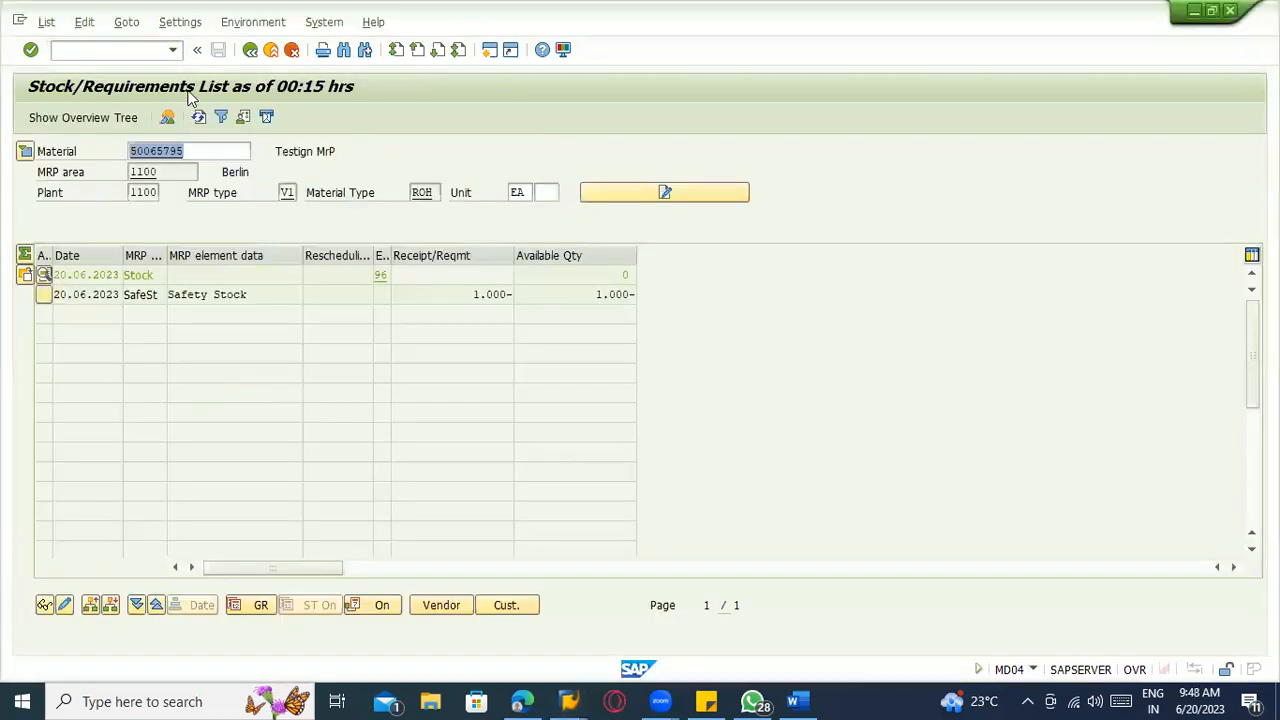
- Redisplay the stock/requirements list for material 50065795 in plant 1100 and examine the purchase requisition row's receipt quantity
left_click(250, 50)
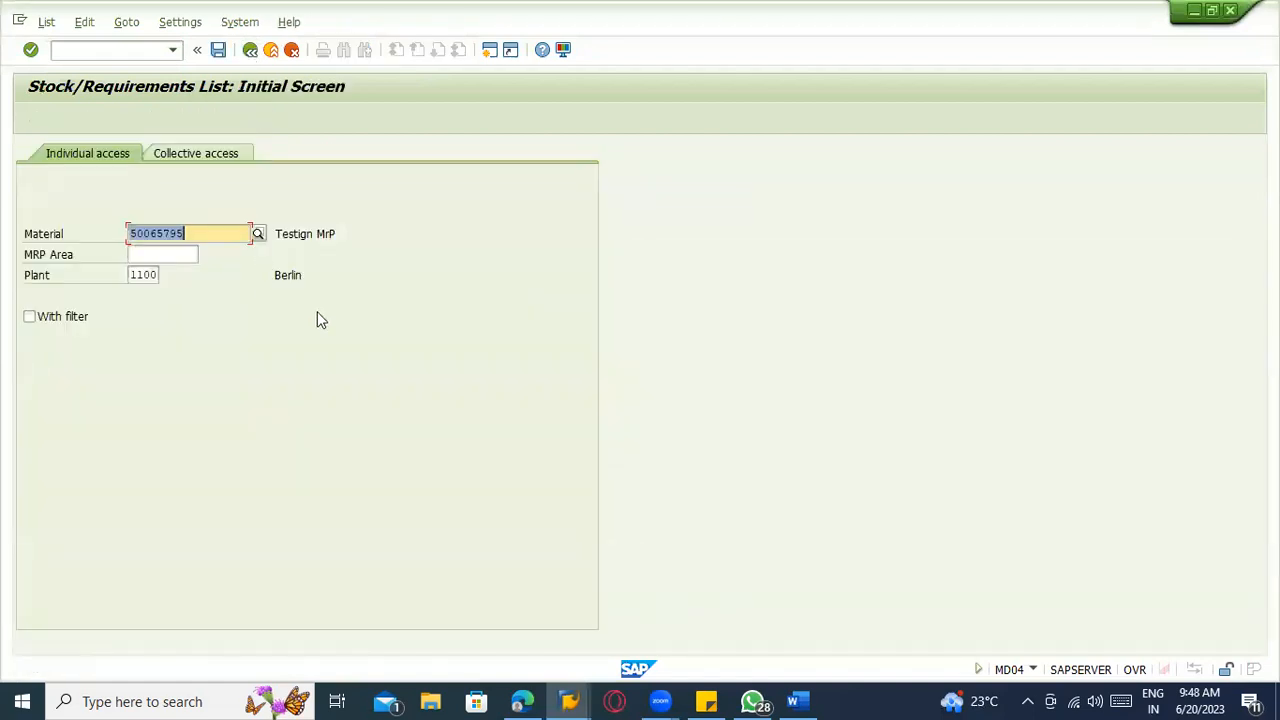
key("Return")
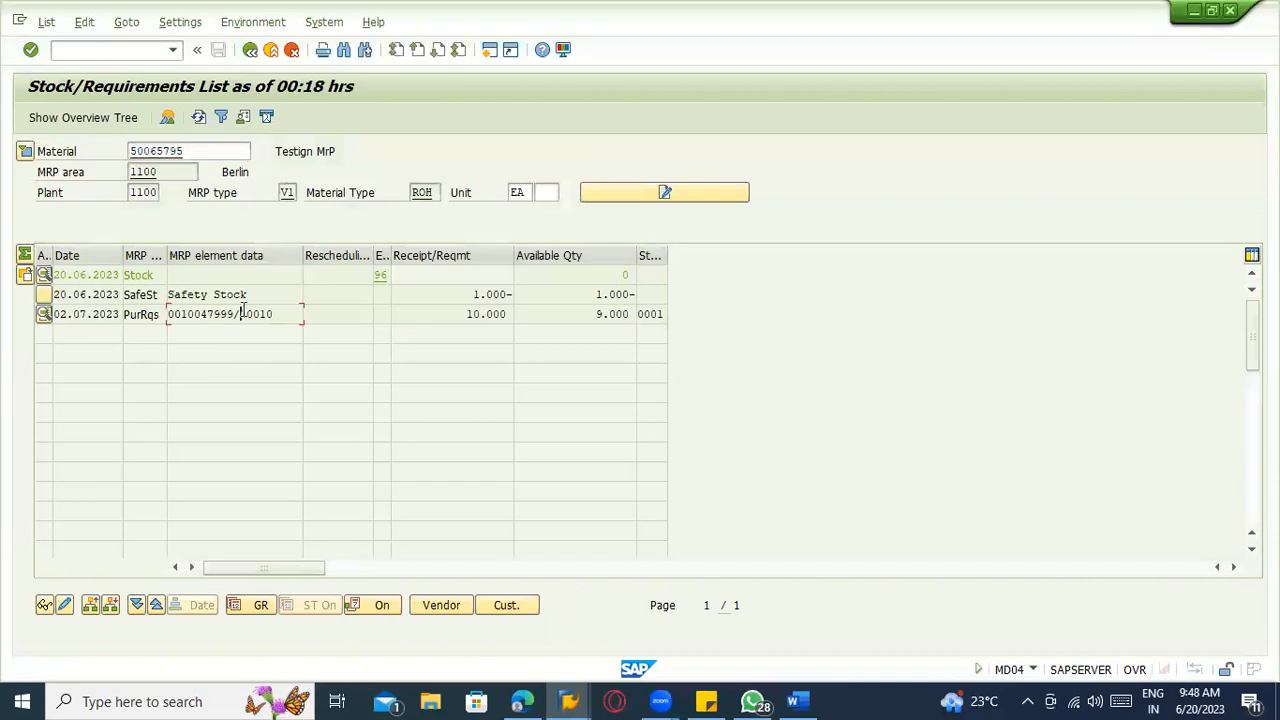
left_click_drag(456, 314, 514, 316)
left_click(312, 12)
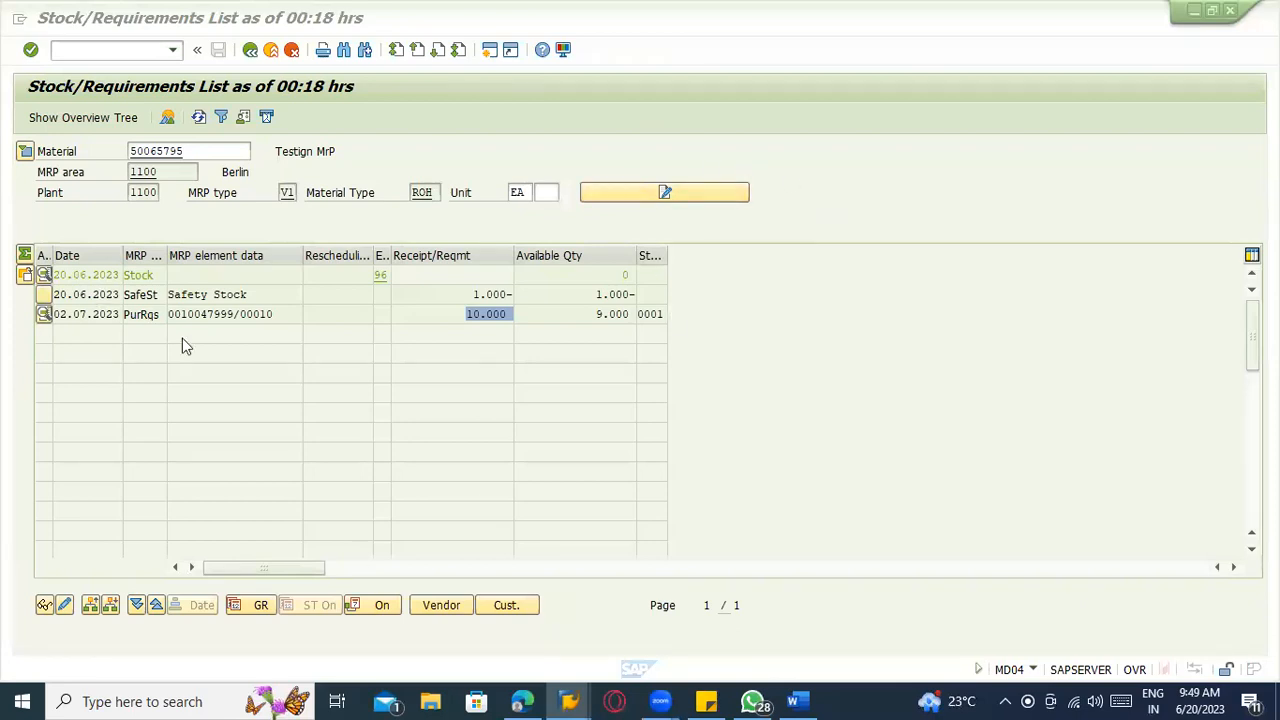
left_click(317, 347)
left_click(422, 311)
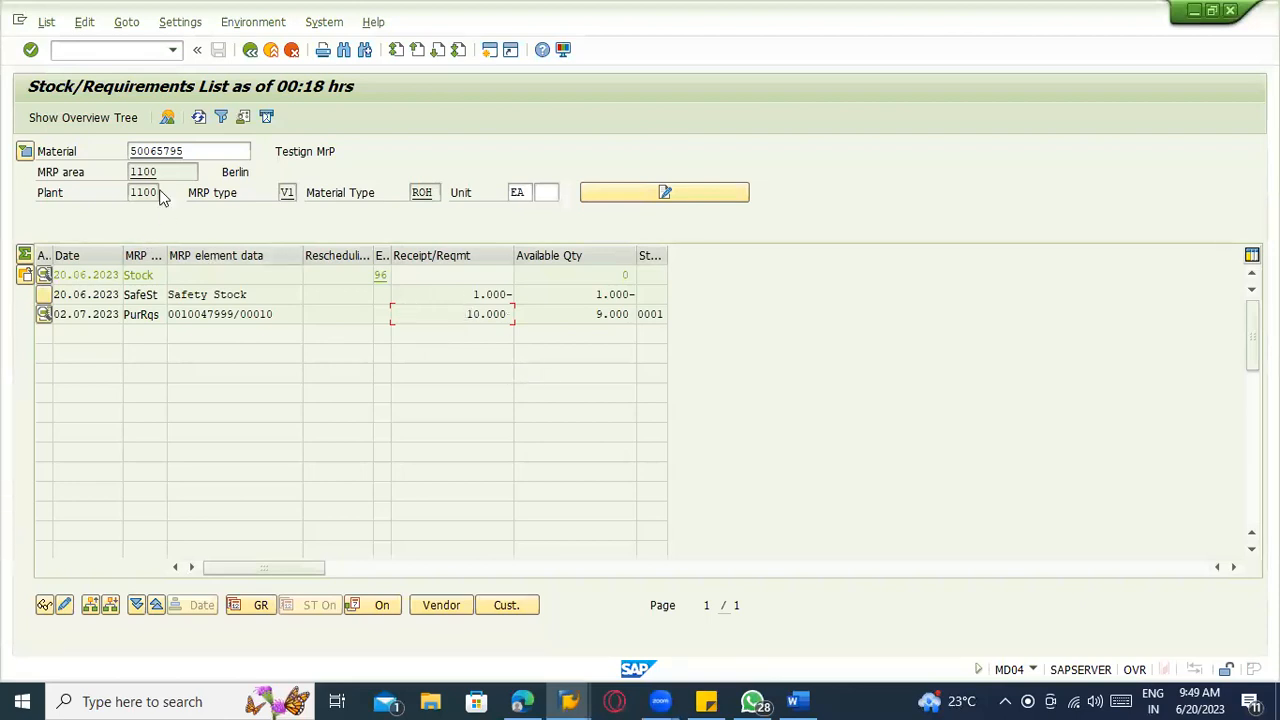
- Display the material master's MRP 1 data from the list, check the reorder point and lot size, and return to the list
double_click(147, 151)
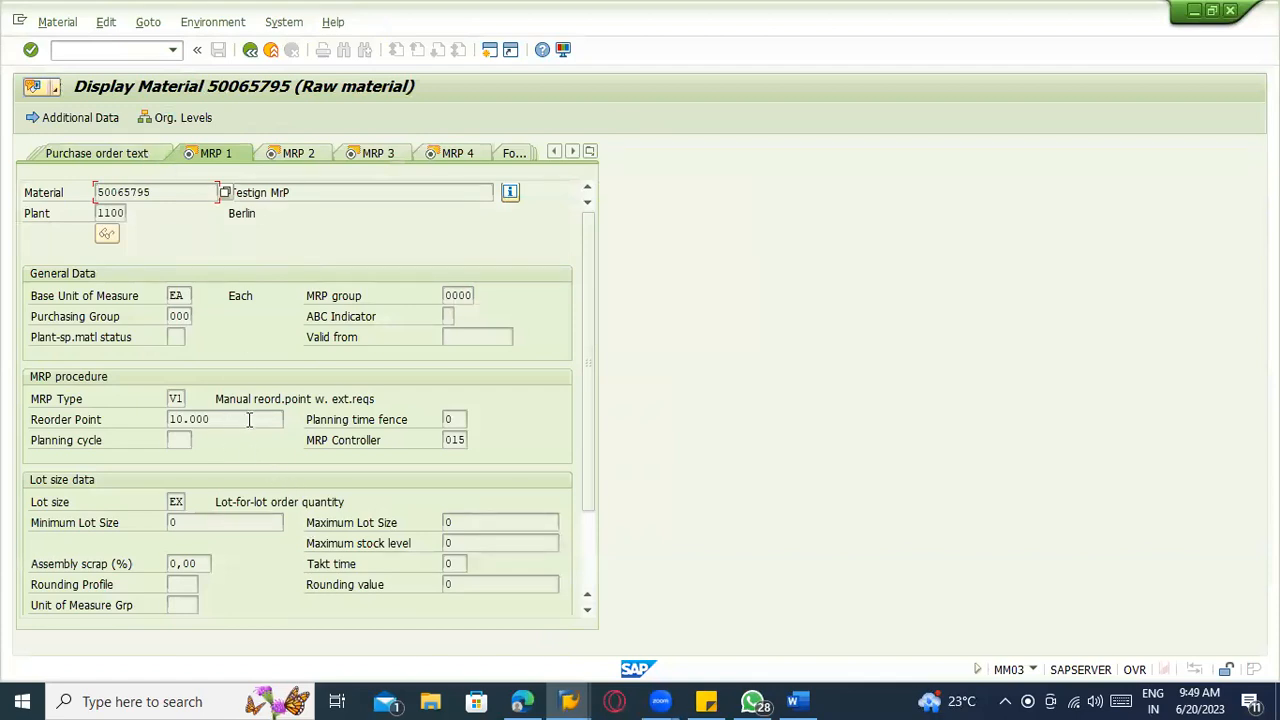
left_click_drag(249, 420, 160, 420)
left_click(245, 421)
left_click(176, 502)
left_click(250, 49)
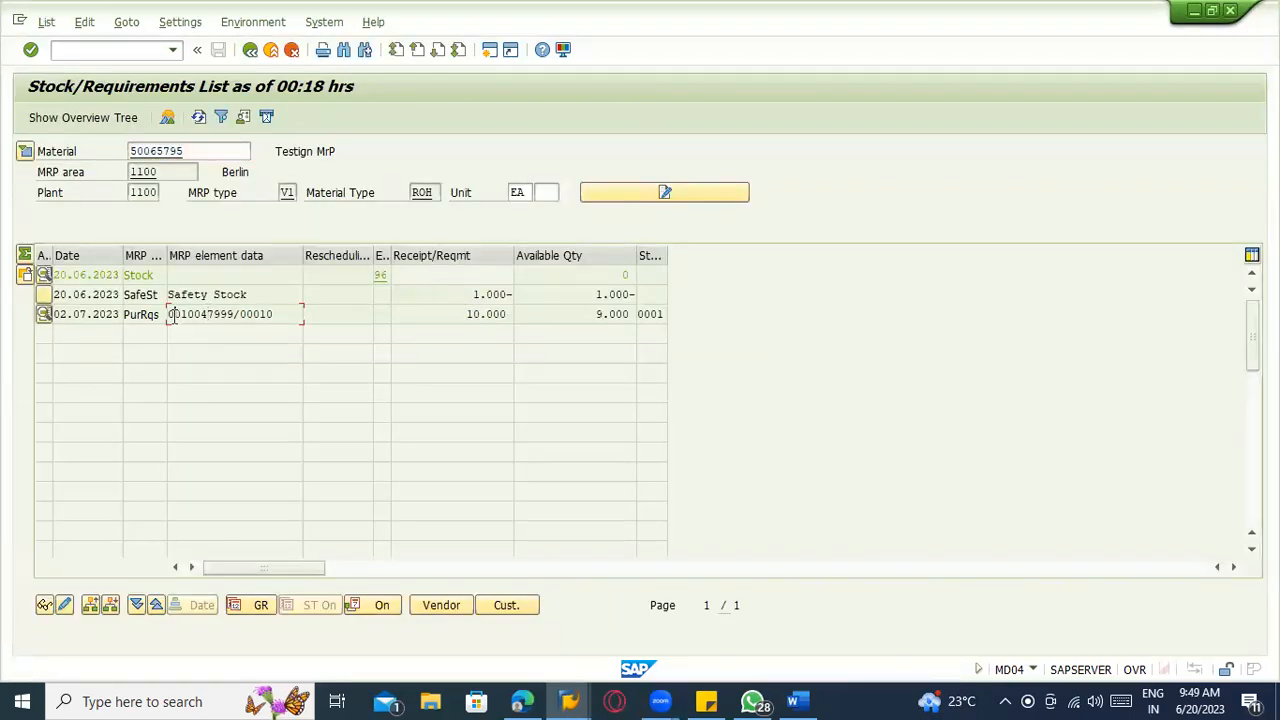
- Display the purchase requisition from the stock/requirements list, check its creation indicator, requisitioner and purchasing group, and return to the list
double_click(242, 312)
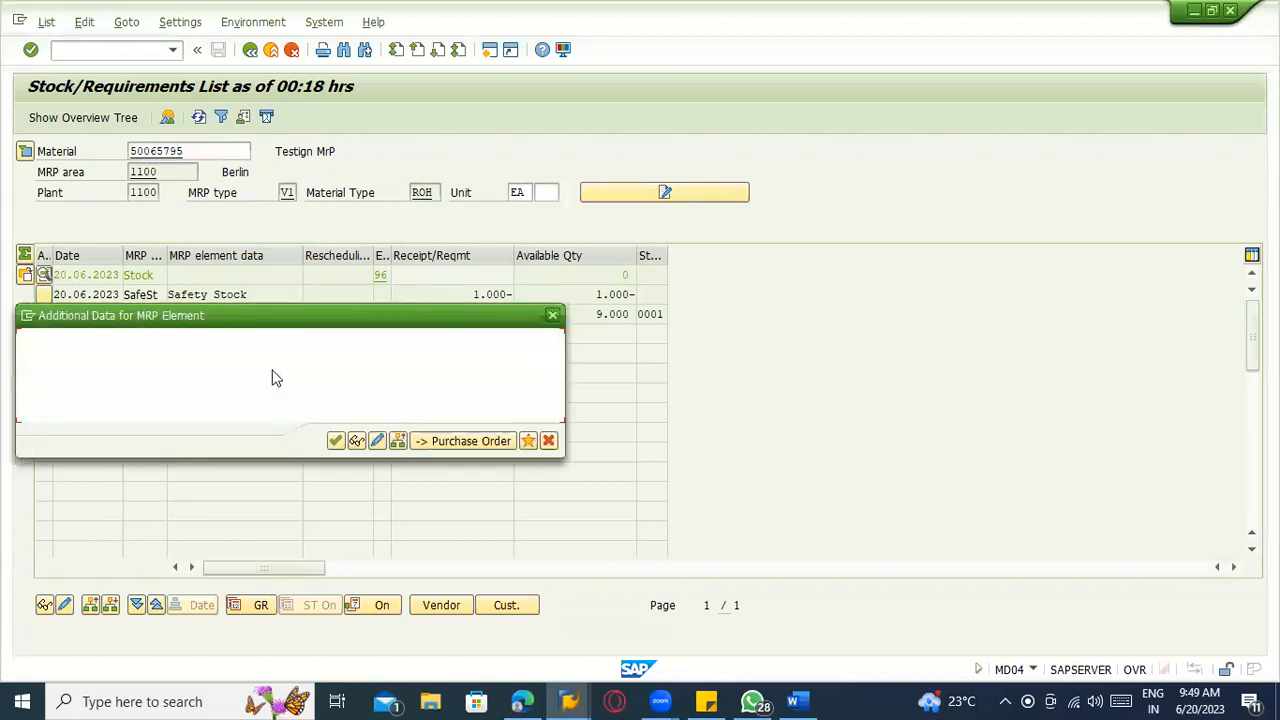
left_click(356, 440)
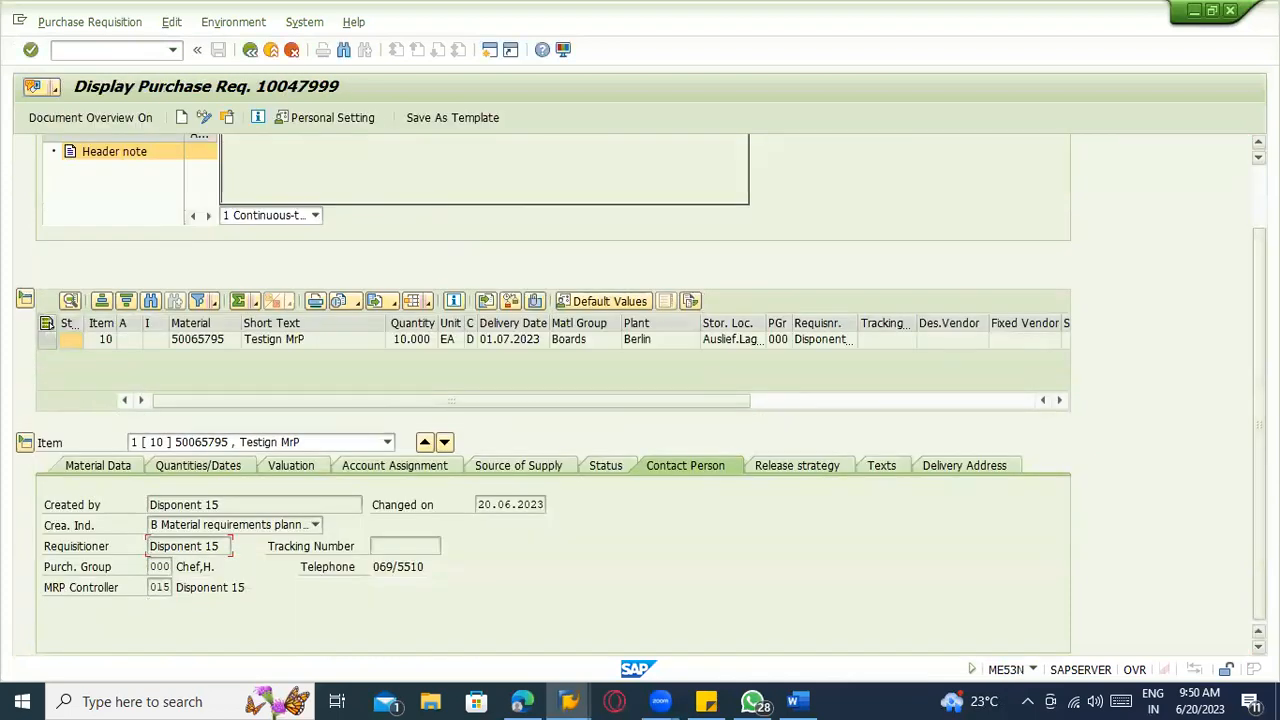
left_click(270, 525)
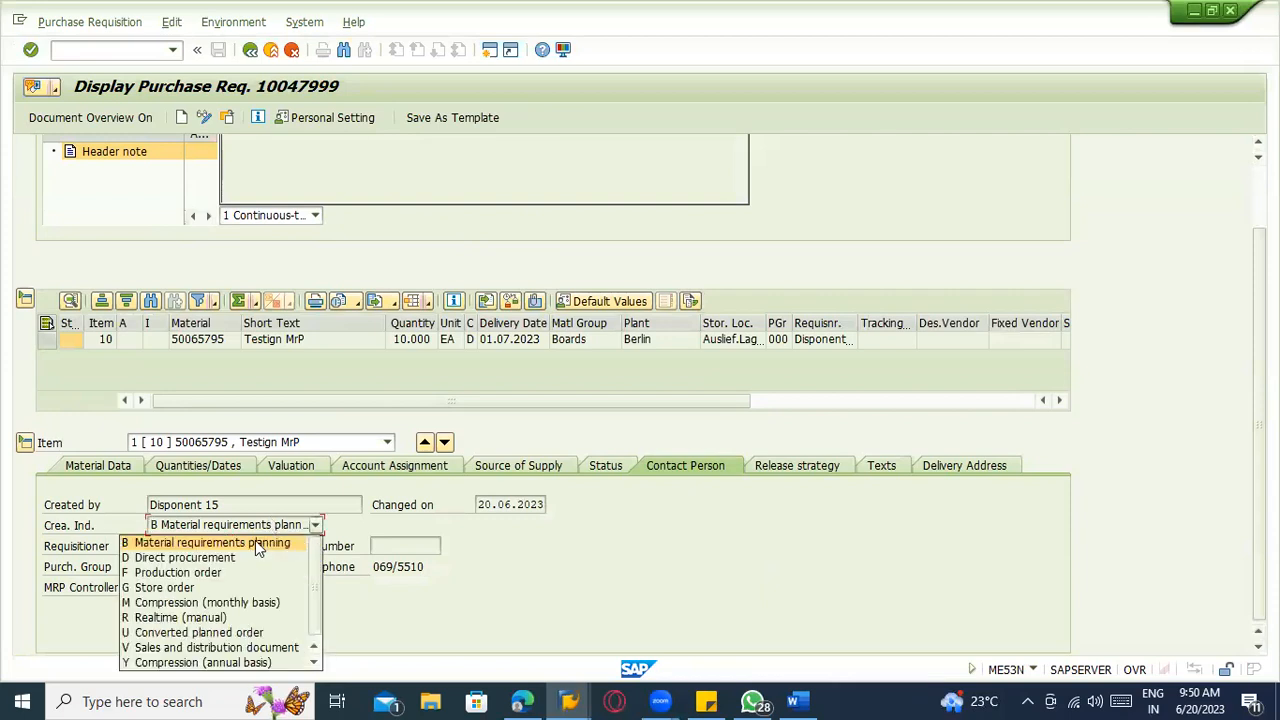
left_click(255, 542)
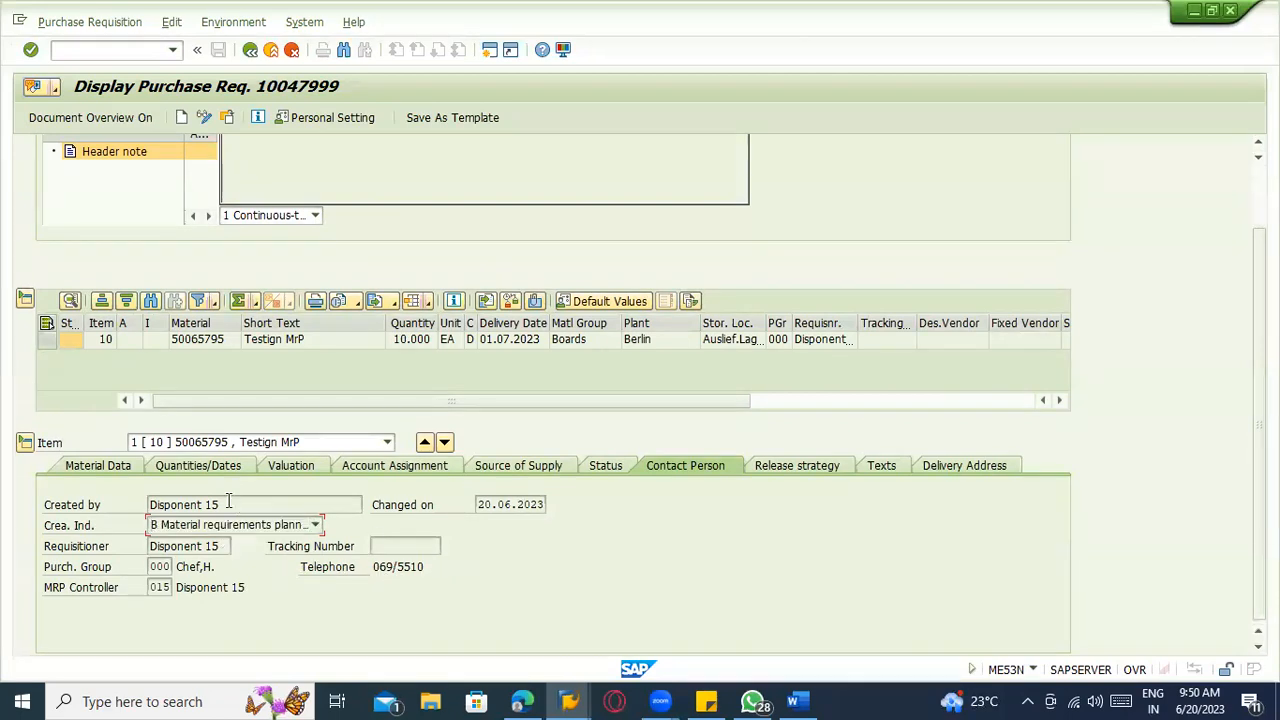
left_click_drag(218, 504, 116, 498)
left_click_drag(225, 546, 126, 546)
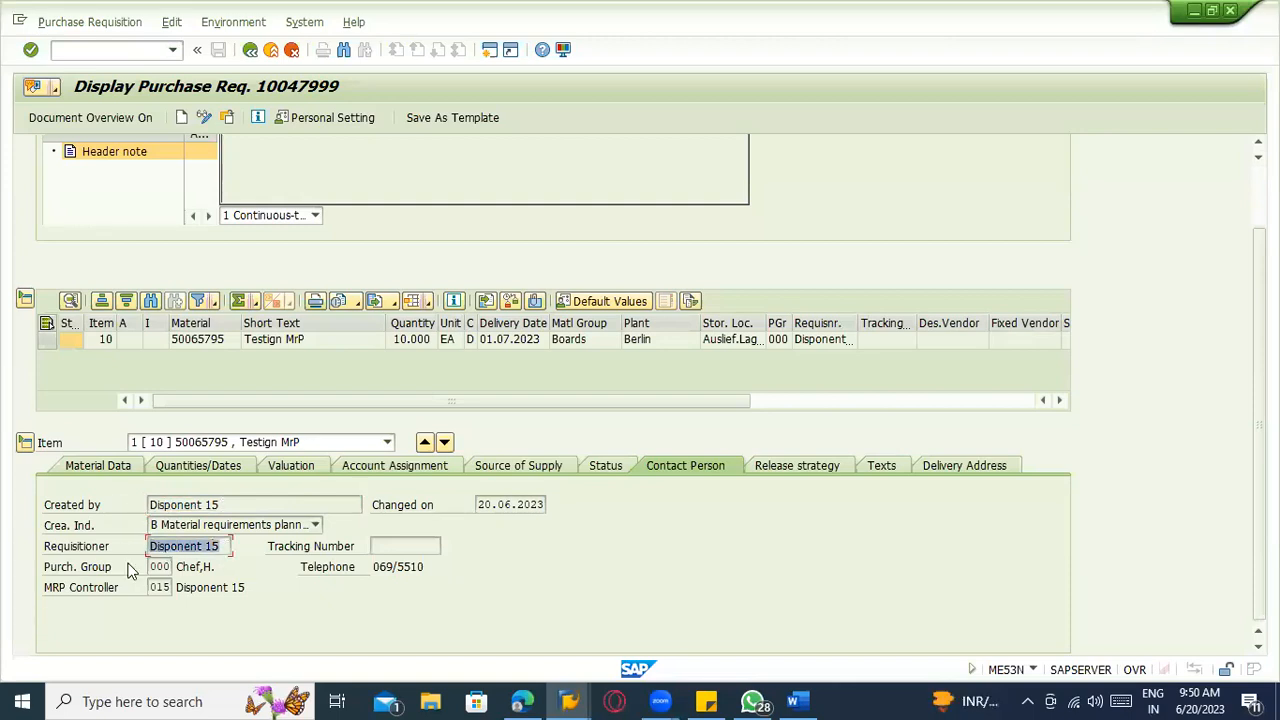
left_click(160, 567)
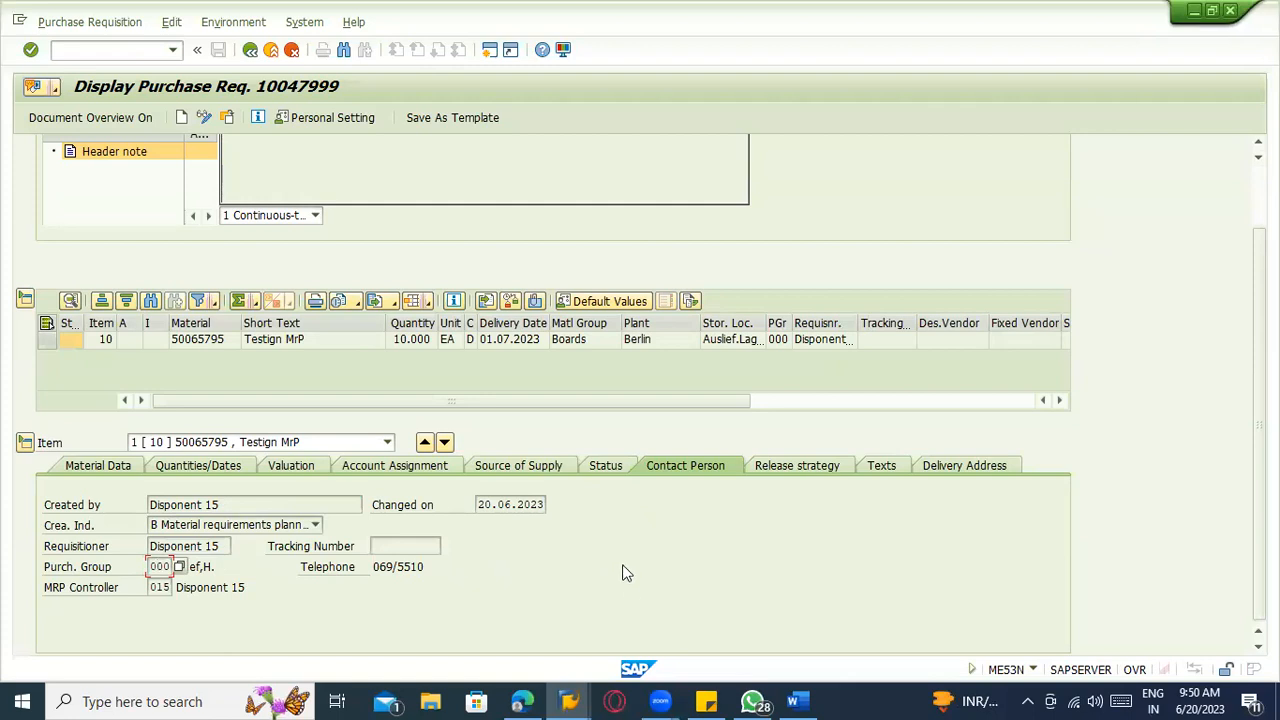
left_click(251, 50)
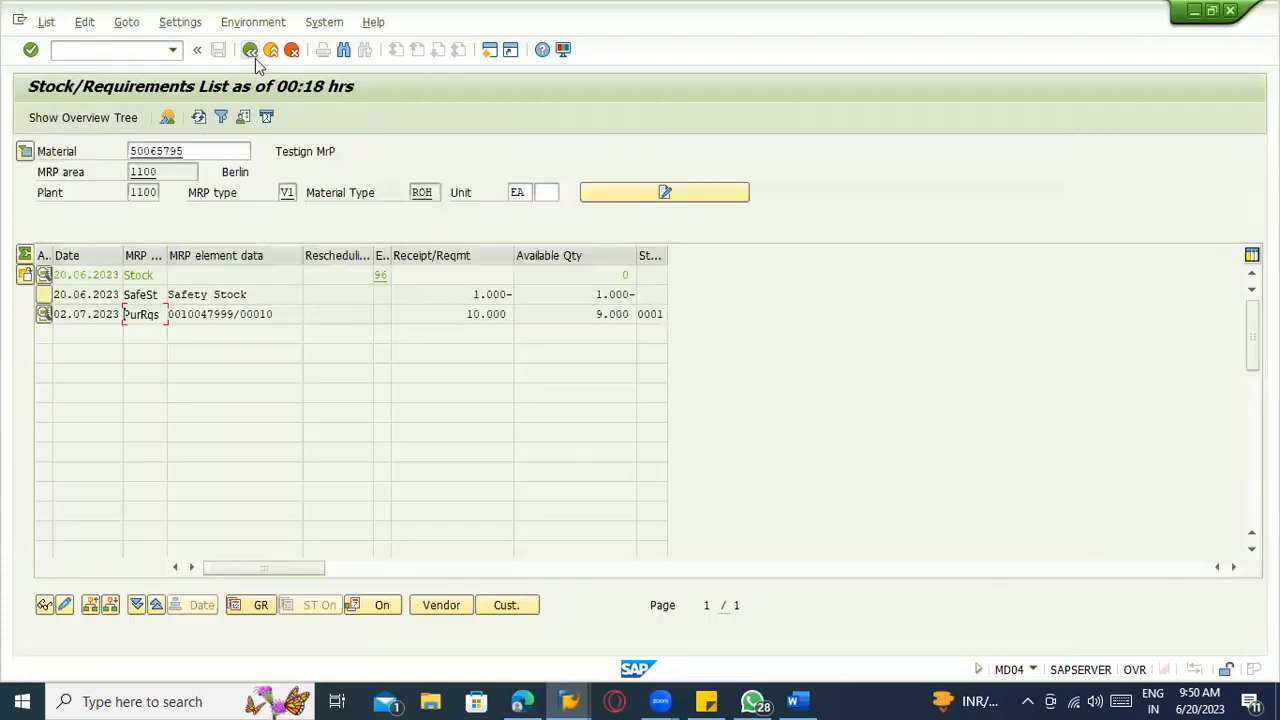
- Redisplay the stock/requirements list, open the purchase requisition for change, delete and save item 10, and refresh the list
left_click(255, 55)
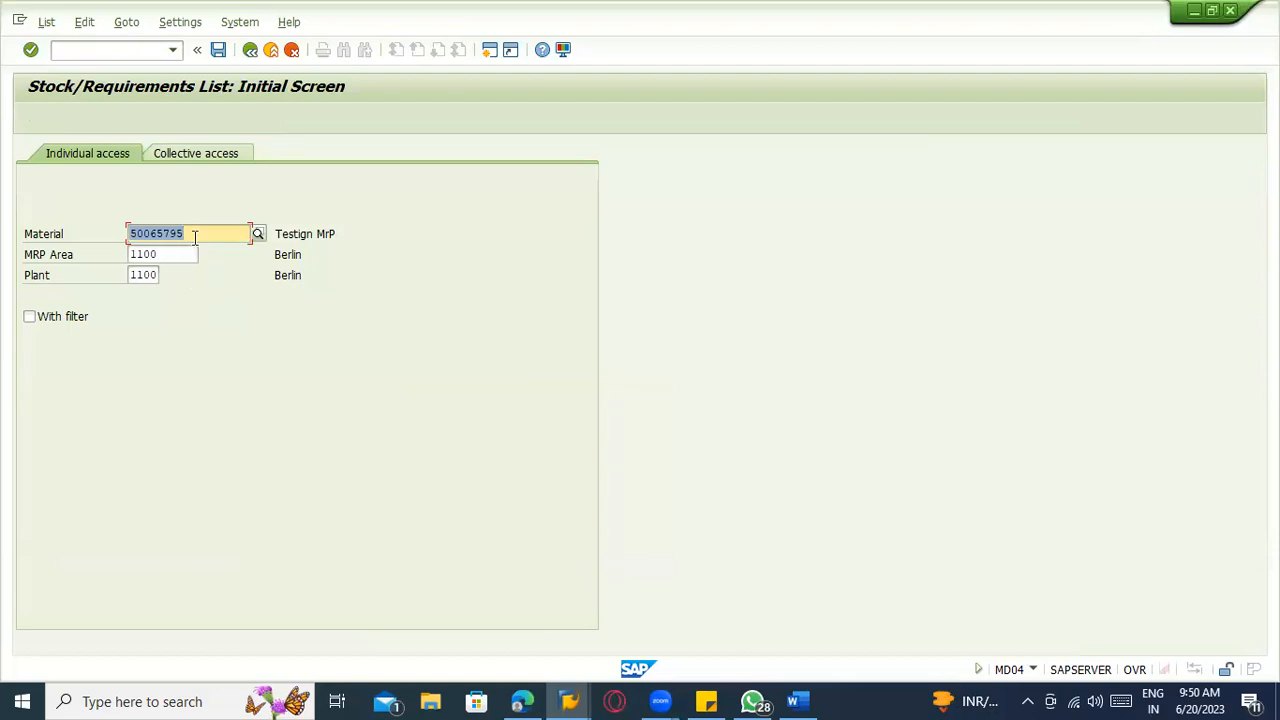
key("Return")
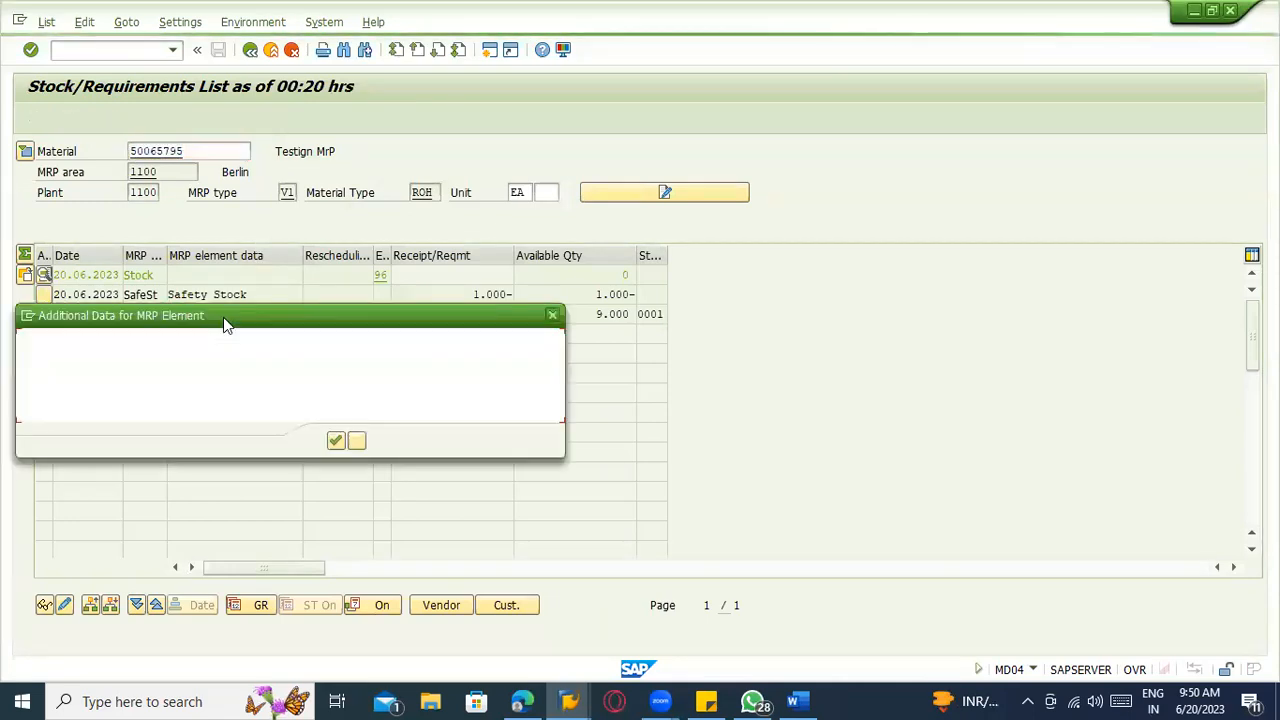
left_click(377, 441)
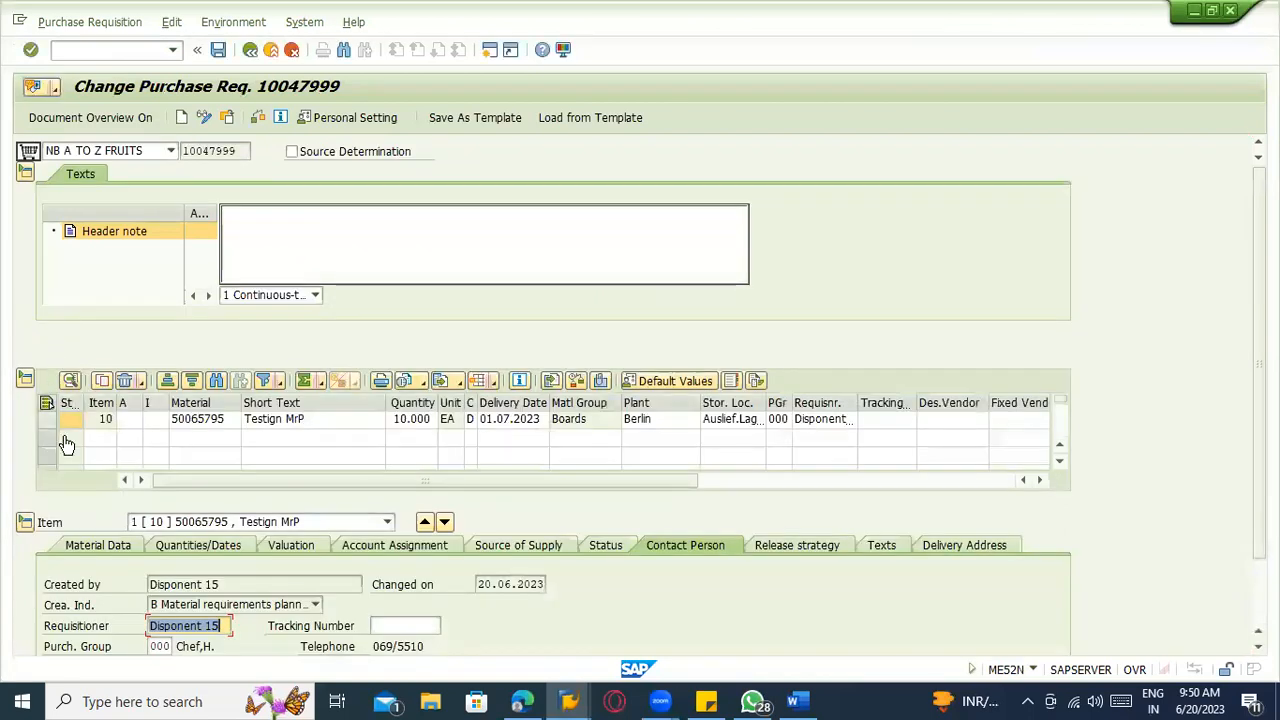
left_click(47, 420)
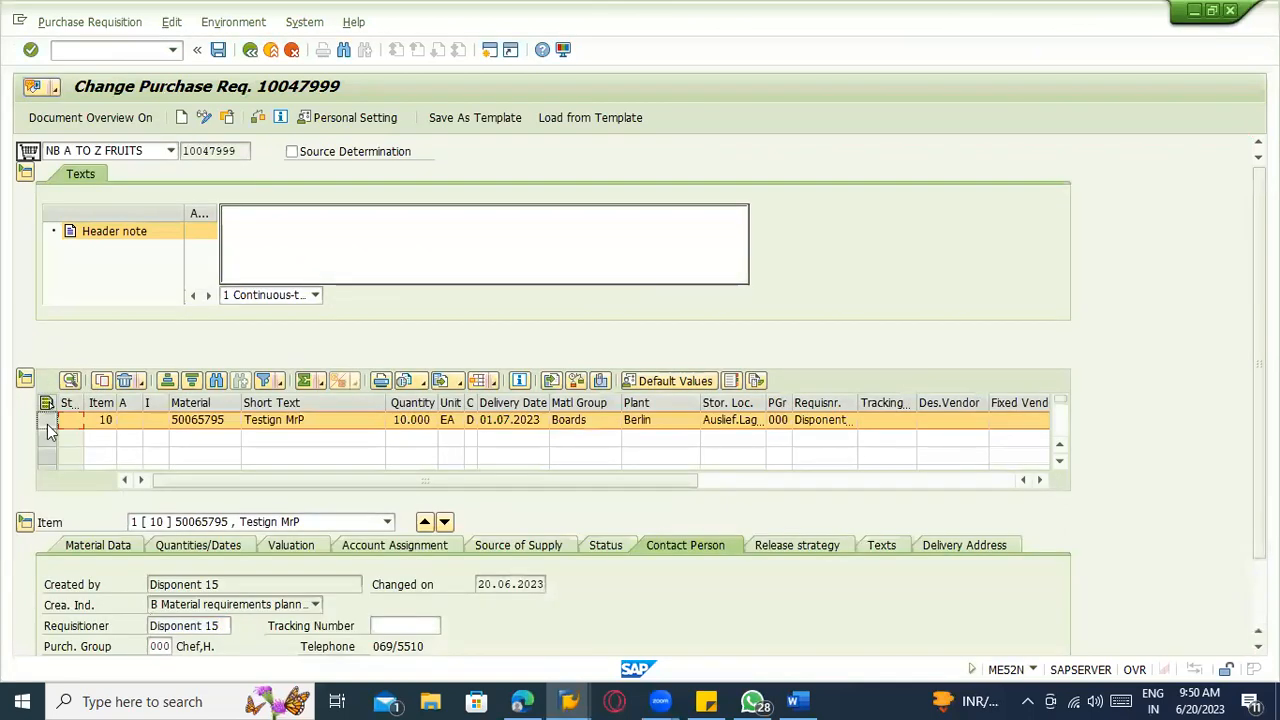
left_click(128, 382)
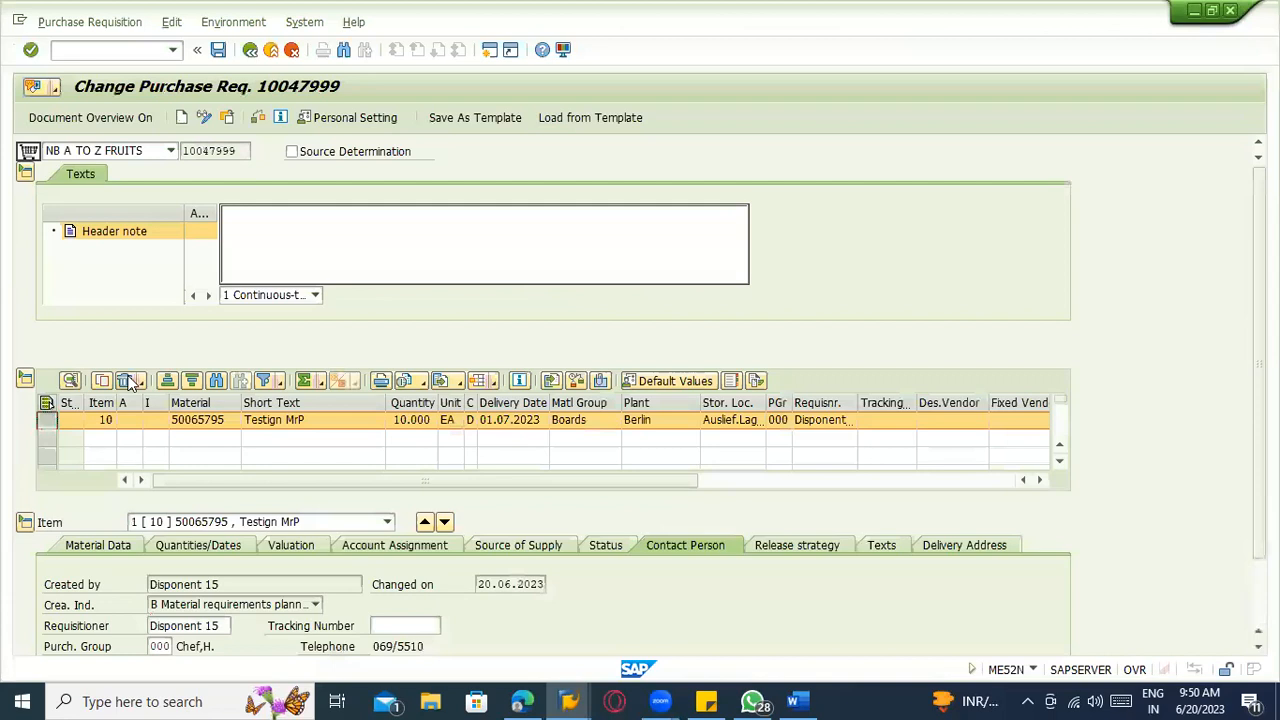
left_click(240, 409)
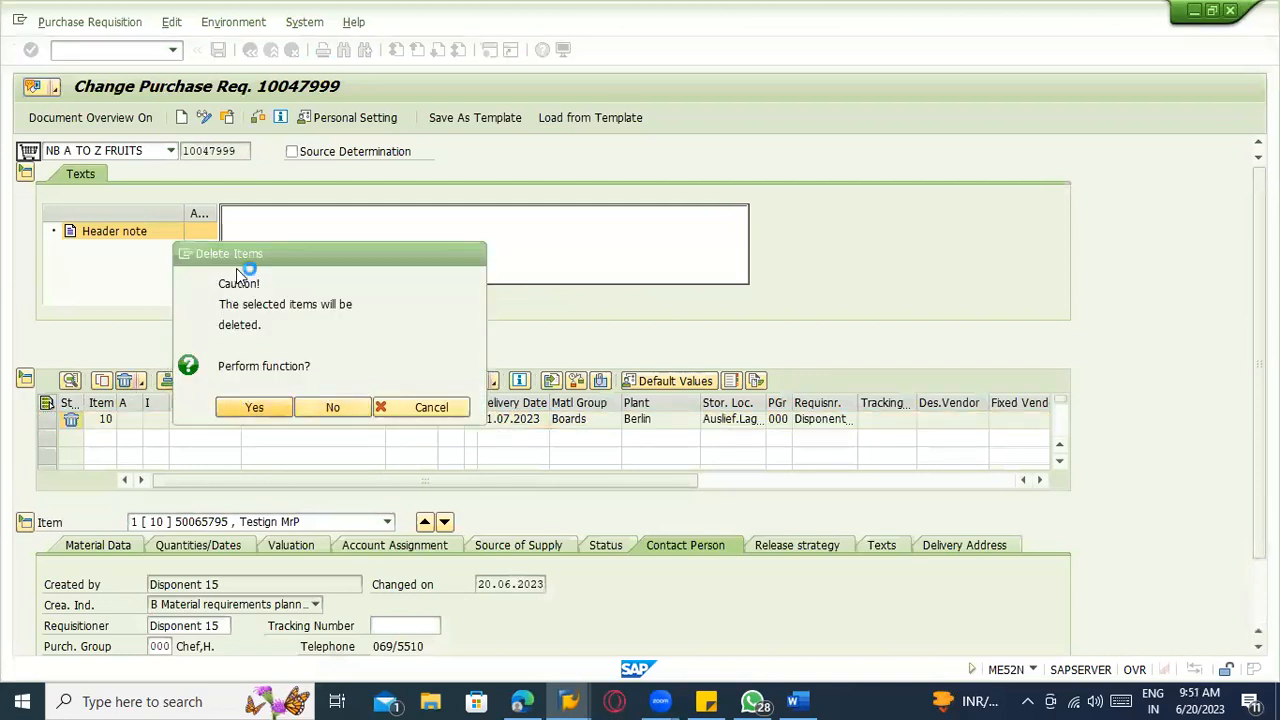
left_click(218, 50)
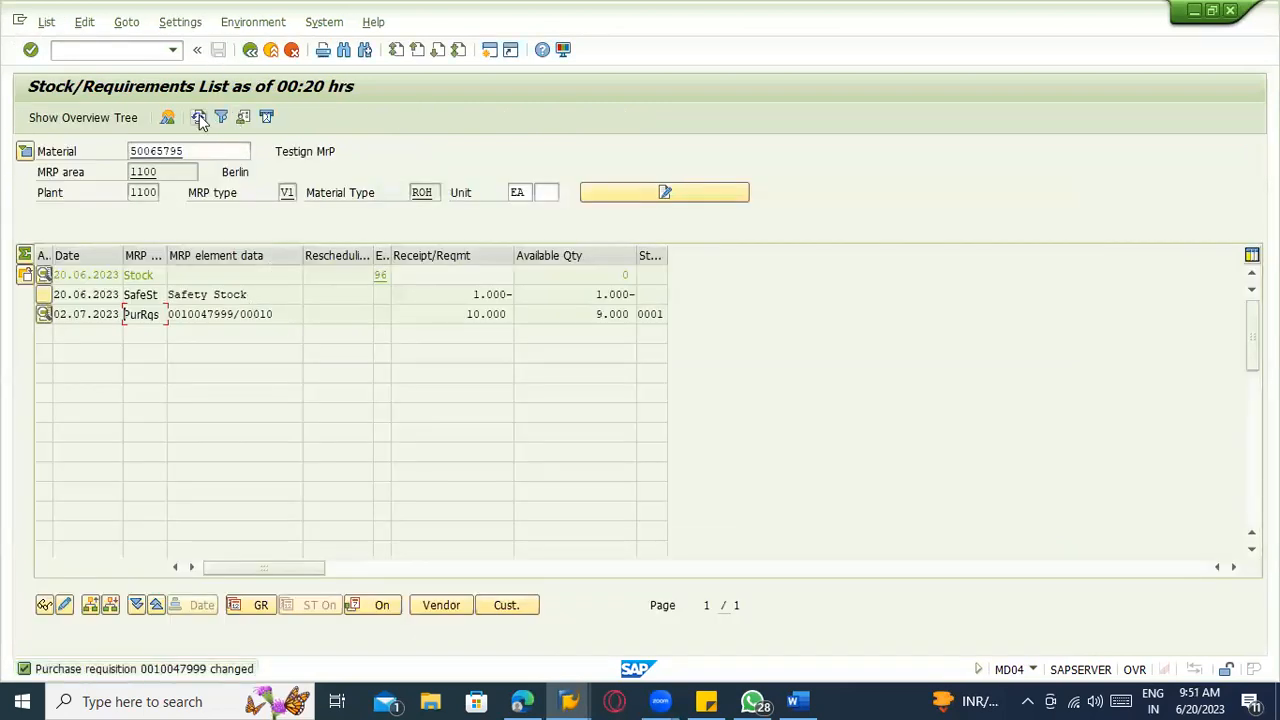
left_click(200, 118)
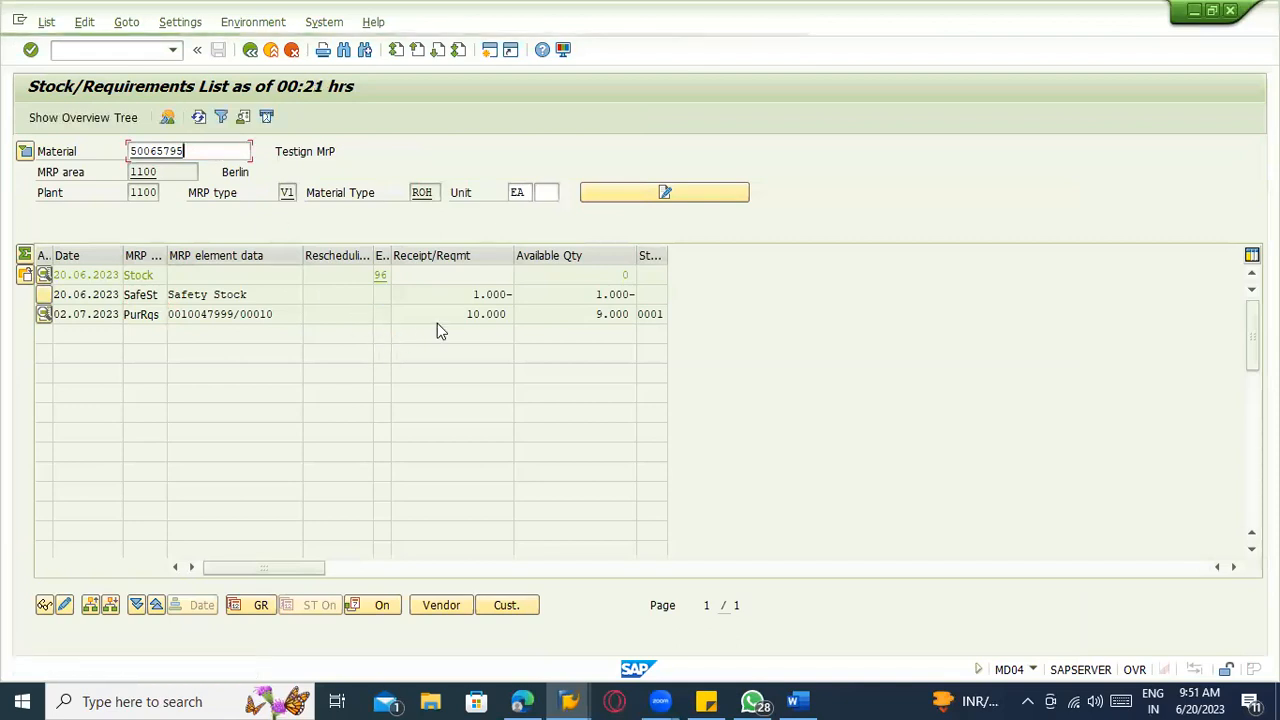
left_click(462, 292)
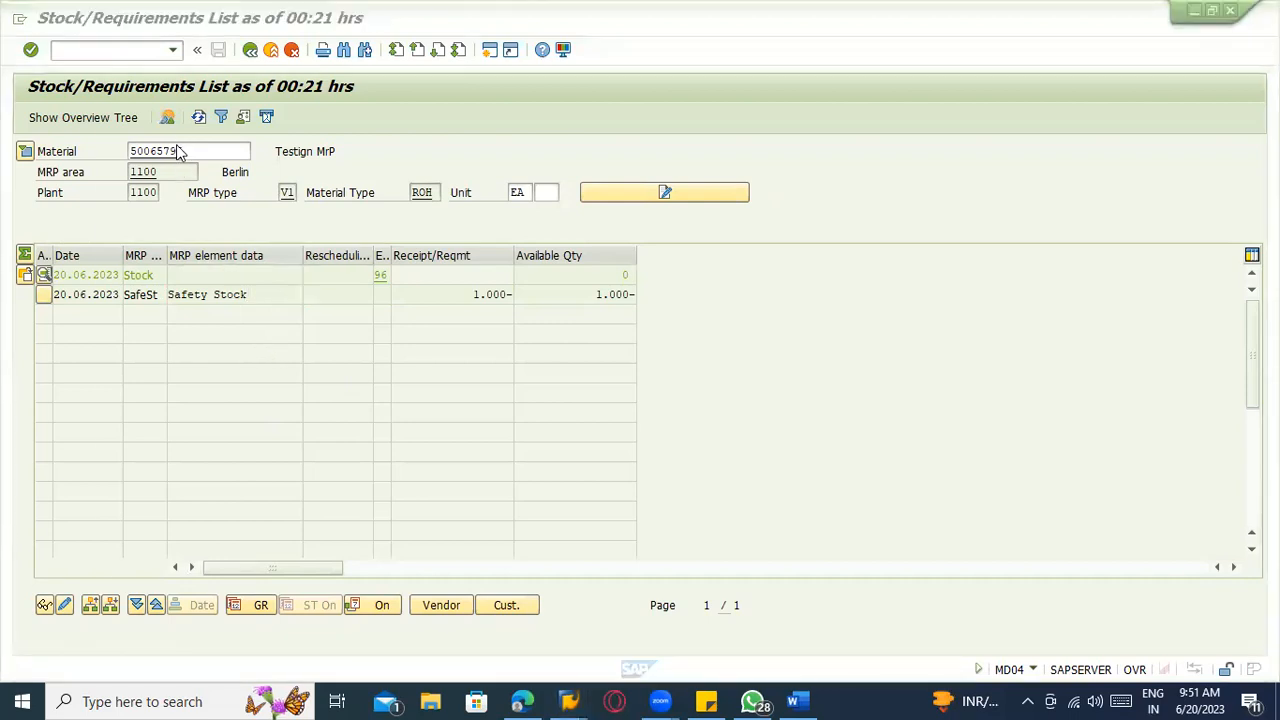
- Switch to the MD02 planning results session and open material 50065795 for change with transaction MM02
key("alt+Tab")
left_click(95, 50)
type("/nmd04")
key("Return")
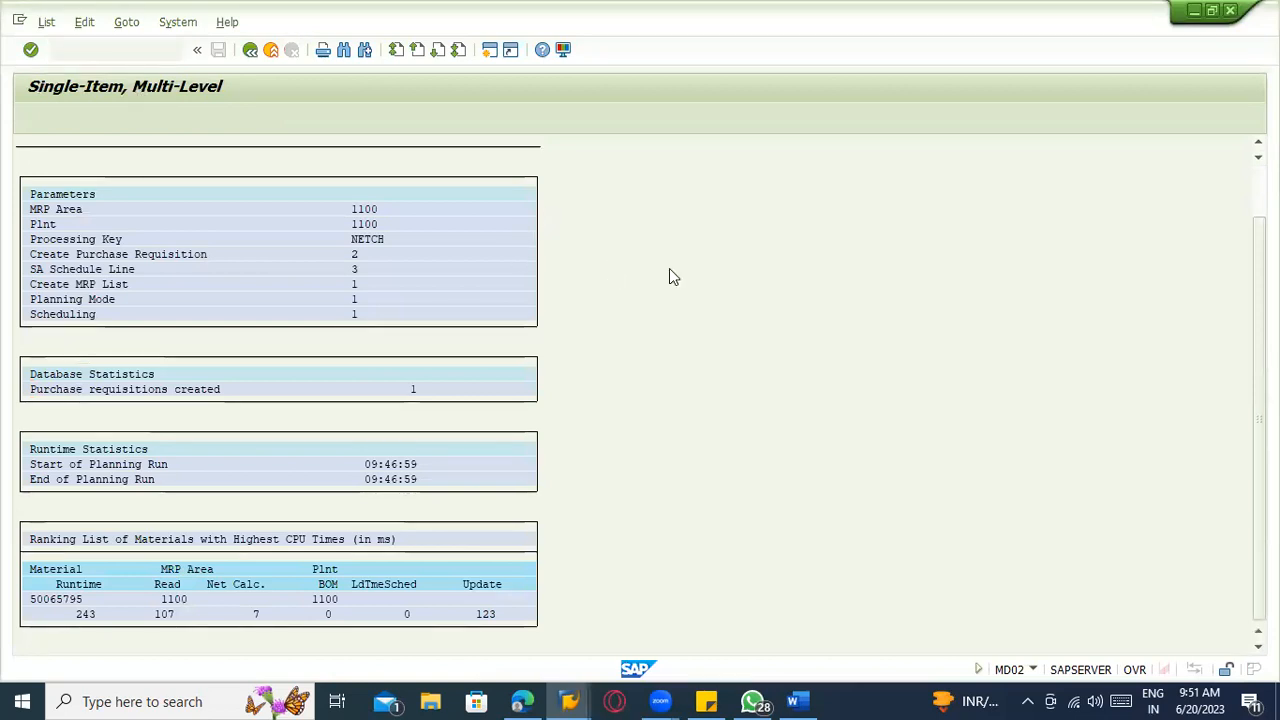
key("Return")
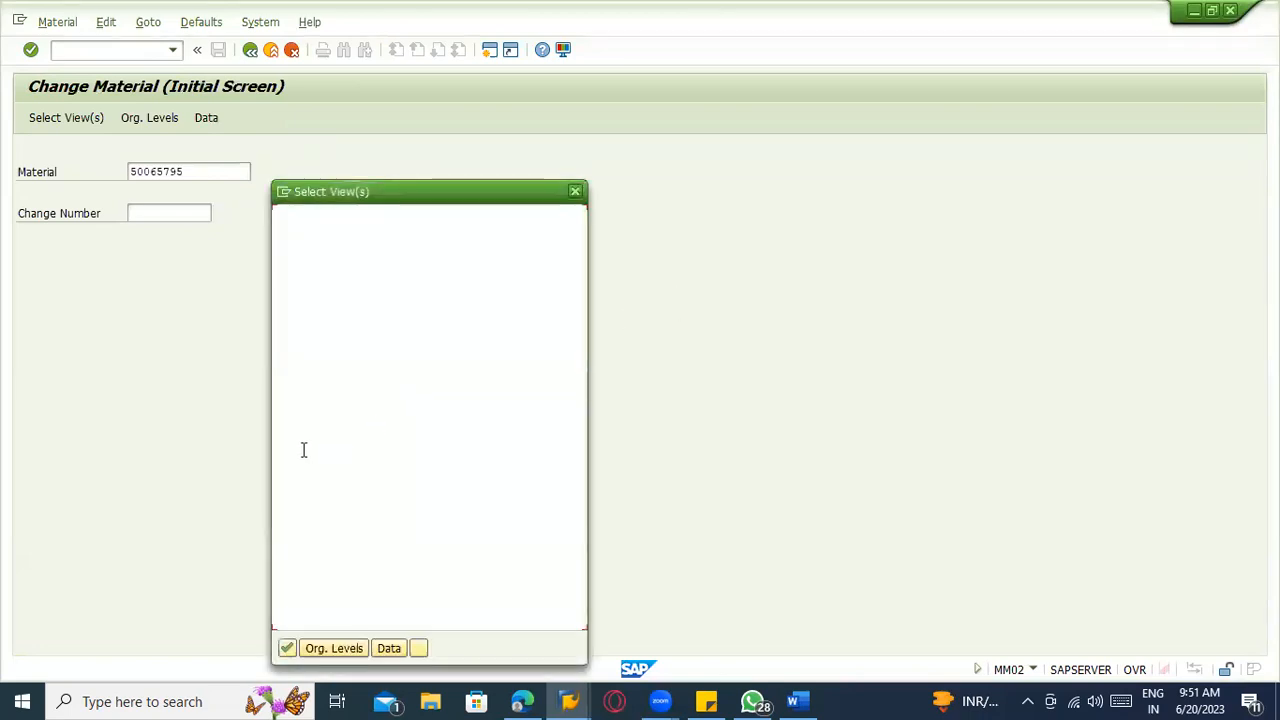
- Select the MRP 1 view and enter plant 1100 as the organizational level
left_click(288, 340)
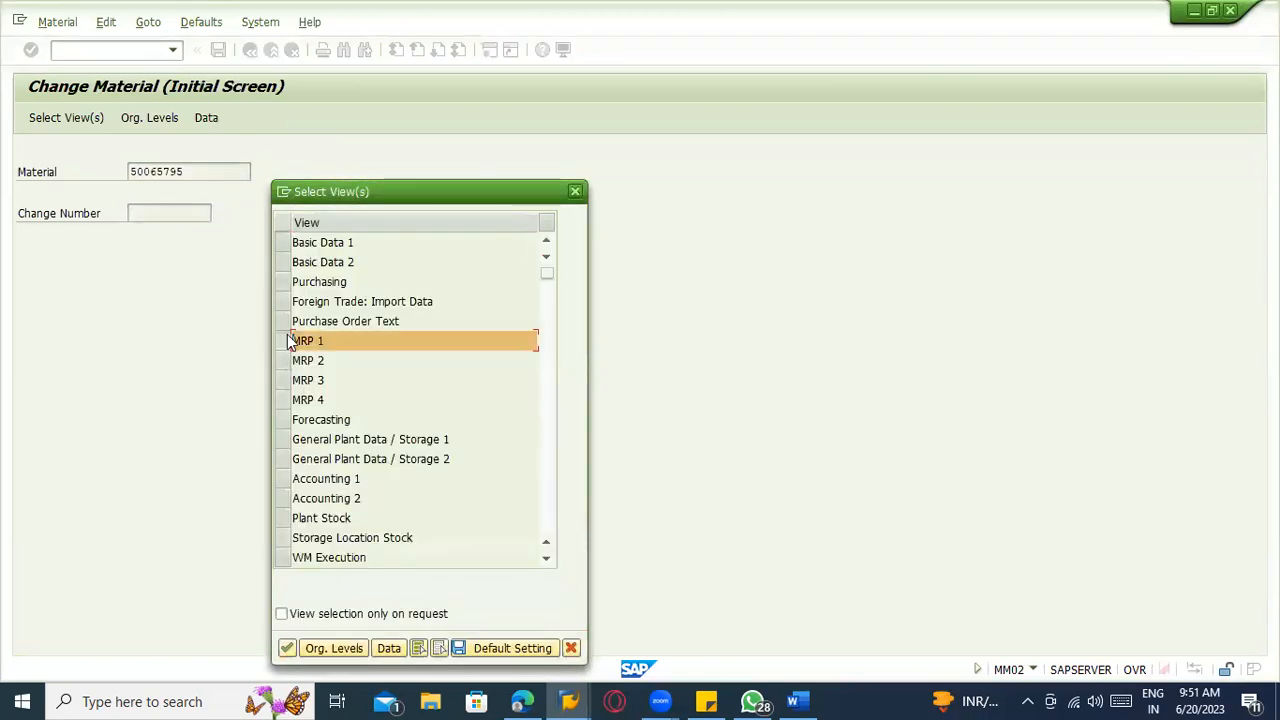
key("Return")
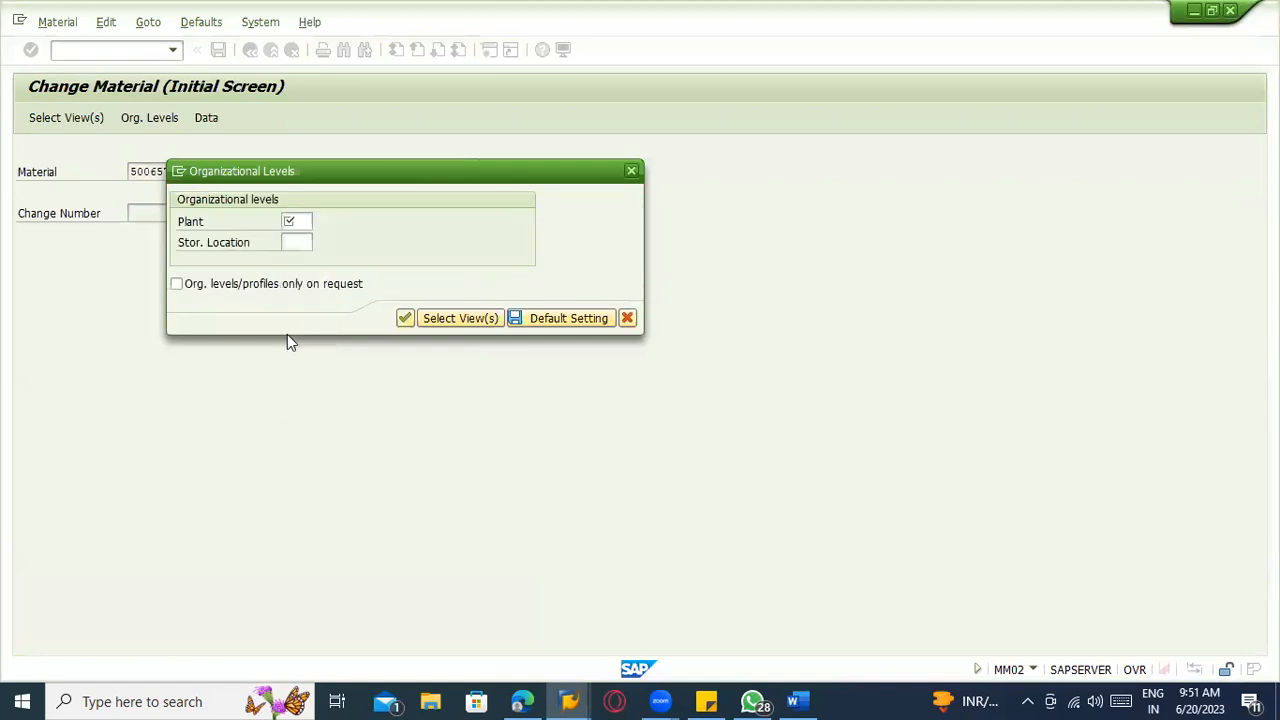
key("Return")
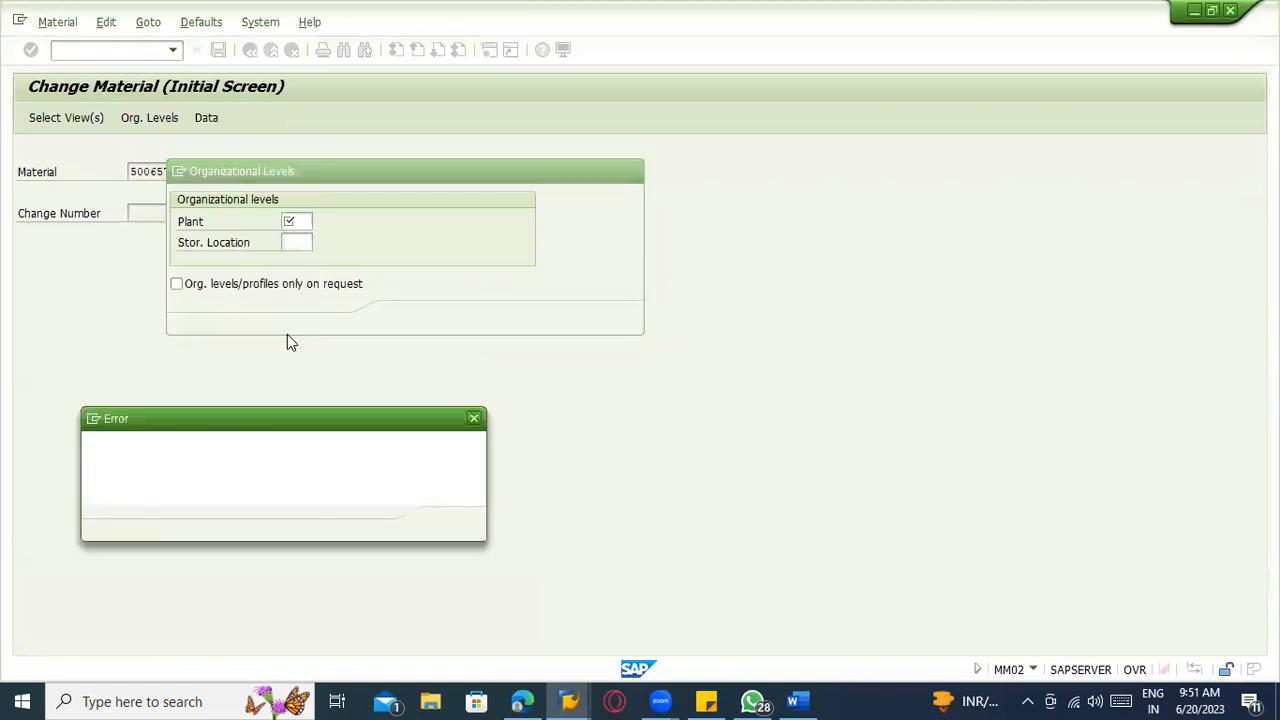
key("Return")
type("1100")
key("Return")
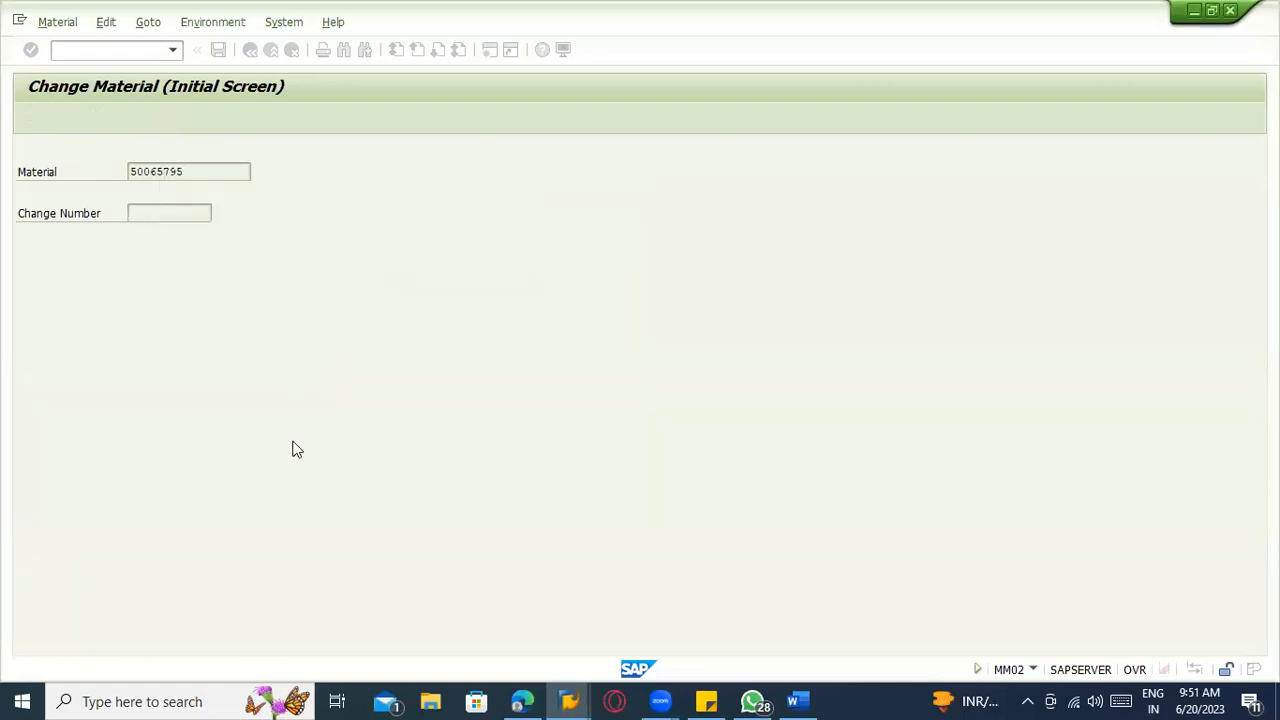
- Set the material's lot size to FX with a fixed lot size of 1000, and save the material
left_click(172, 501)
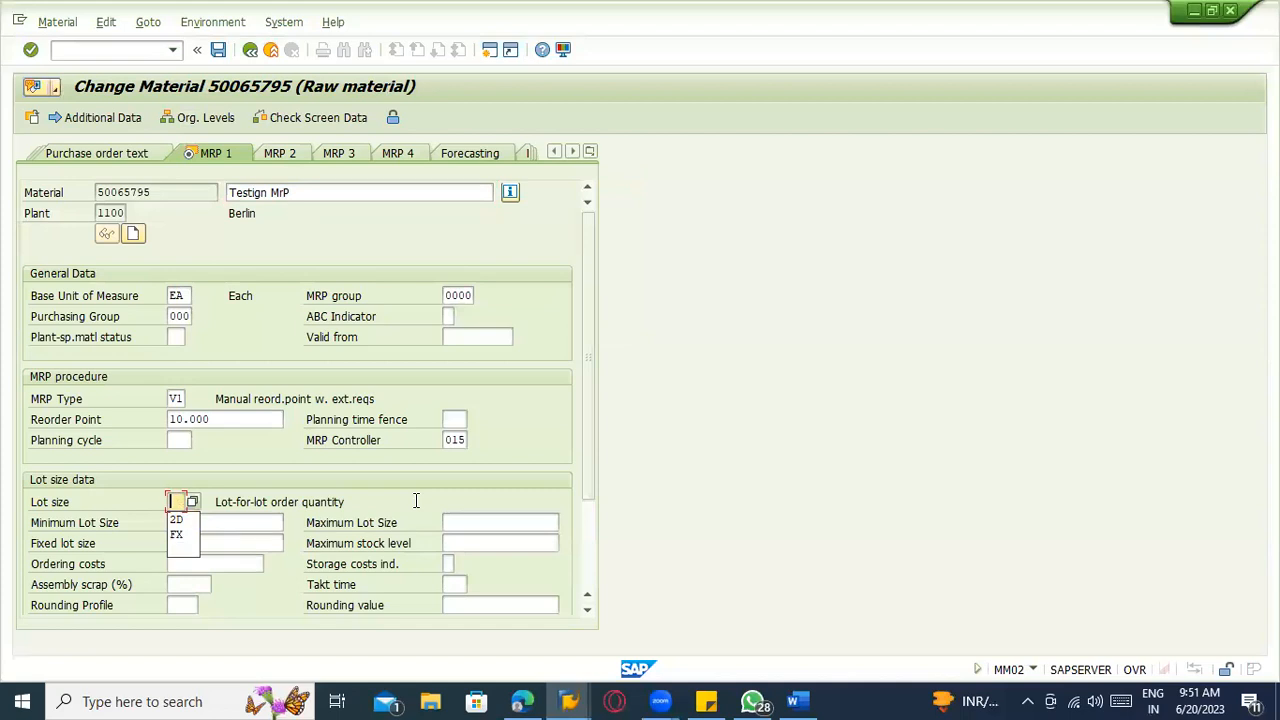
type("FX")
left_click(197, 543)
type("1000")
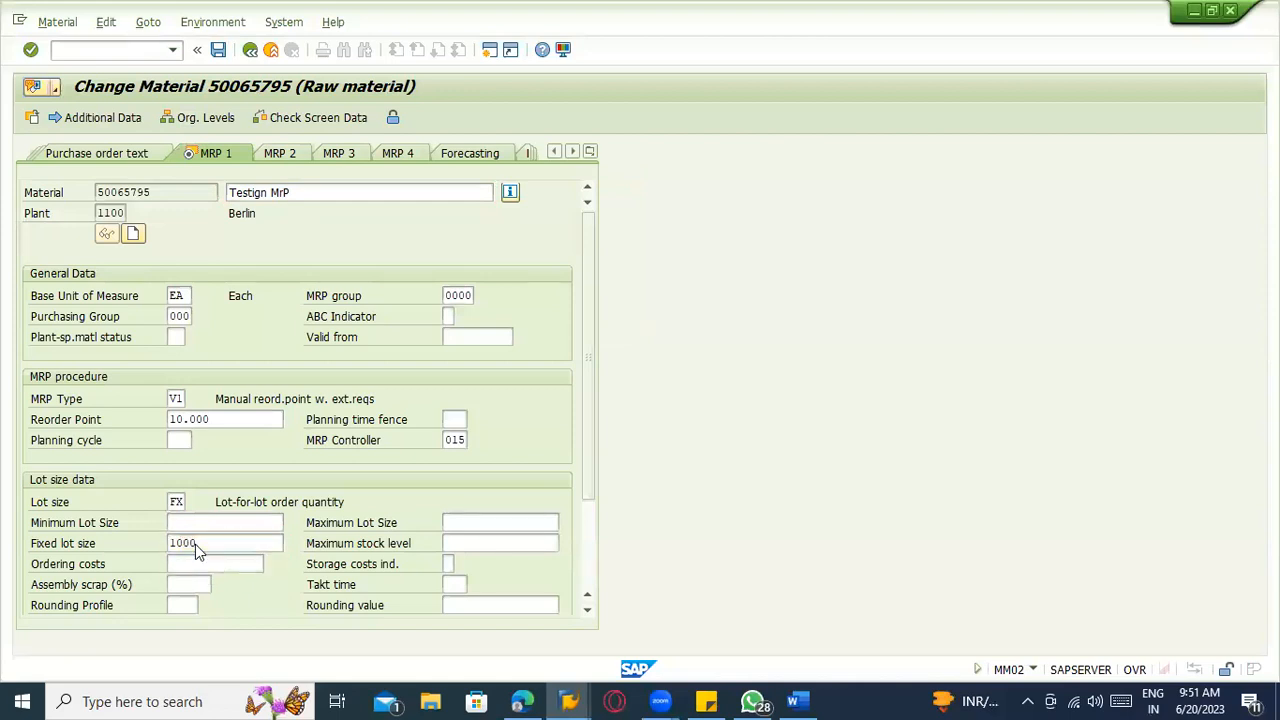
key("Return")
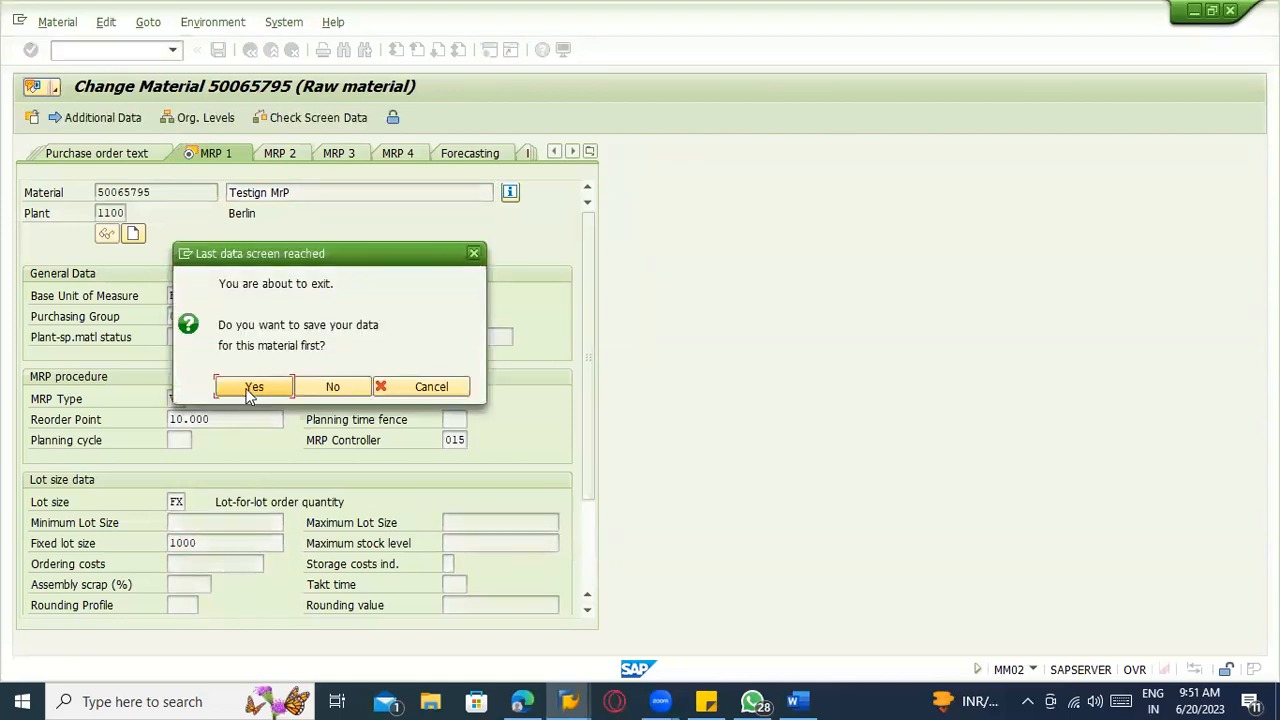
left_click(250, 393)
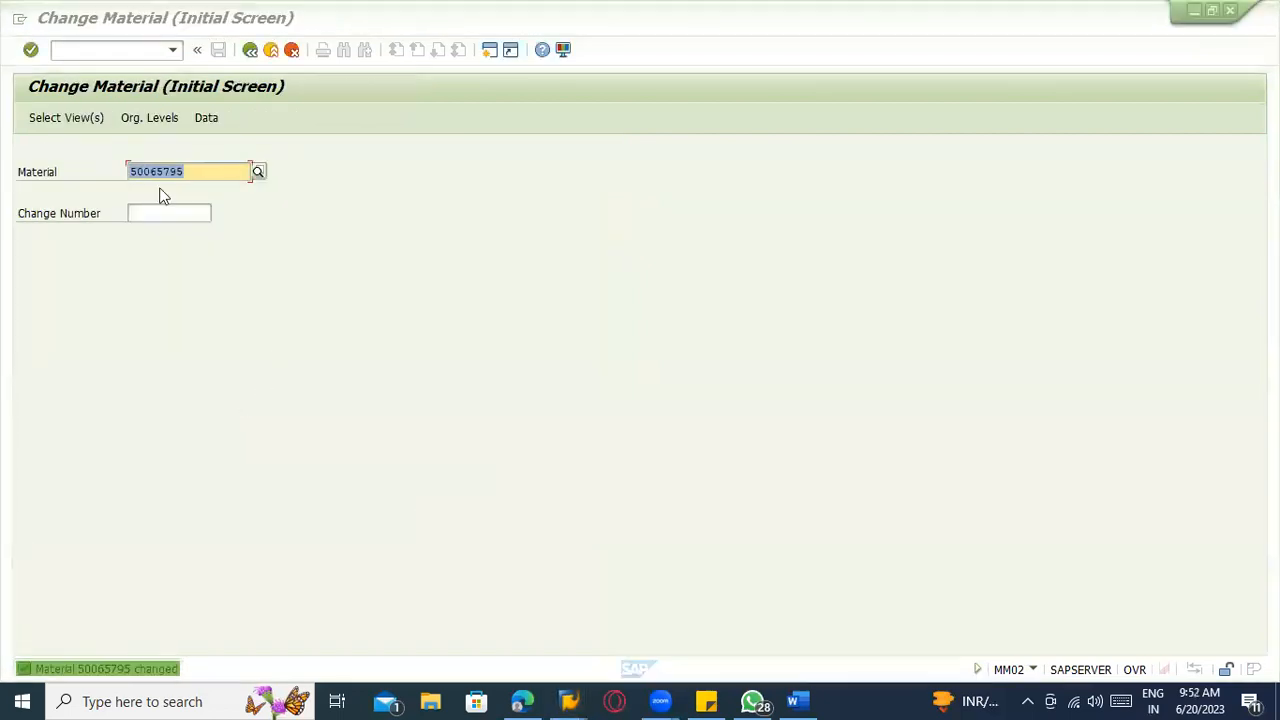
- Run single-item, multi-level planning with transaction MD02 for material 50065795 in plant 1100, keeping the proposed control parameters
key("alt+Tab")
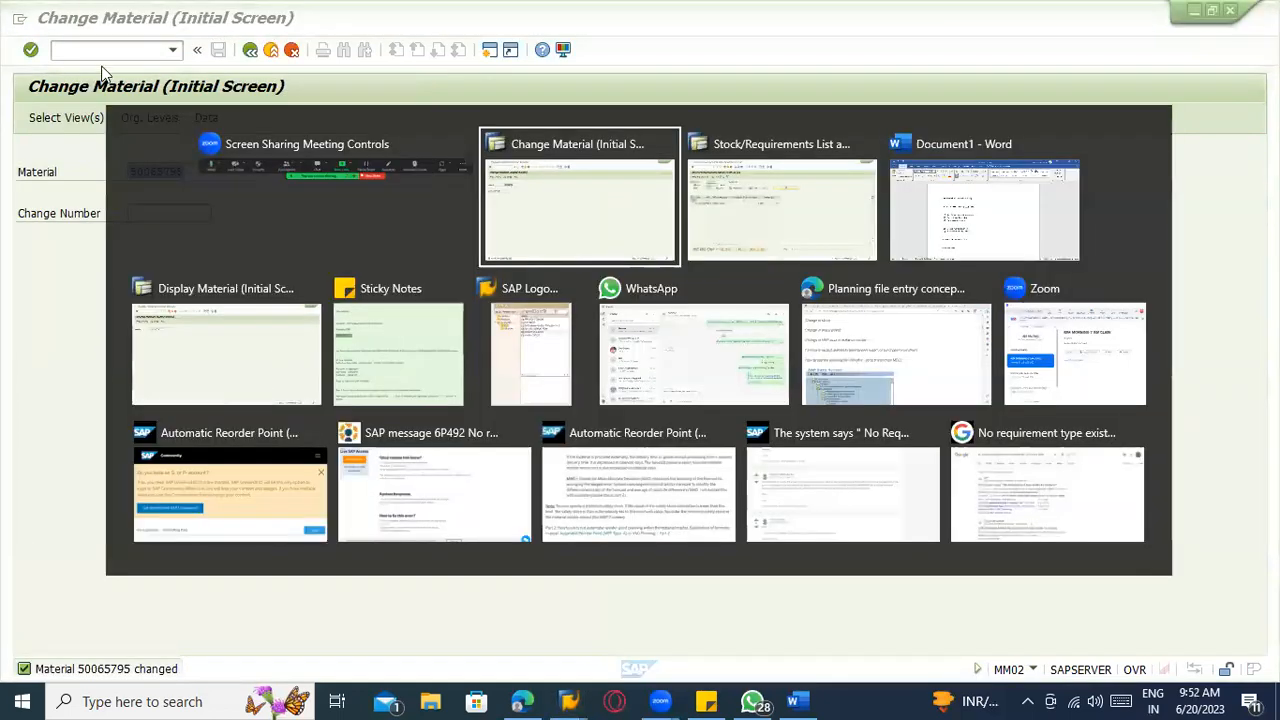
left_click(103, 49)
type("/nmd02")
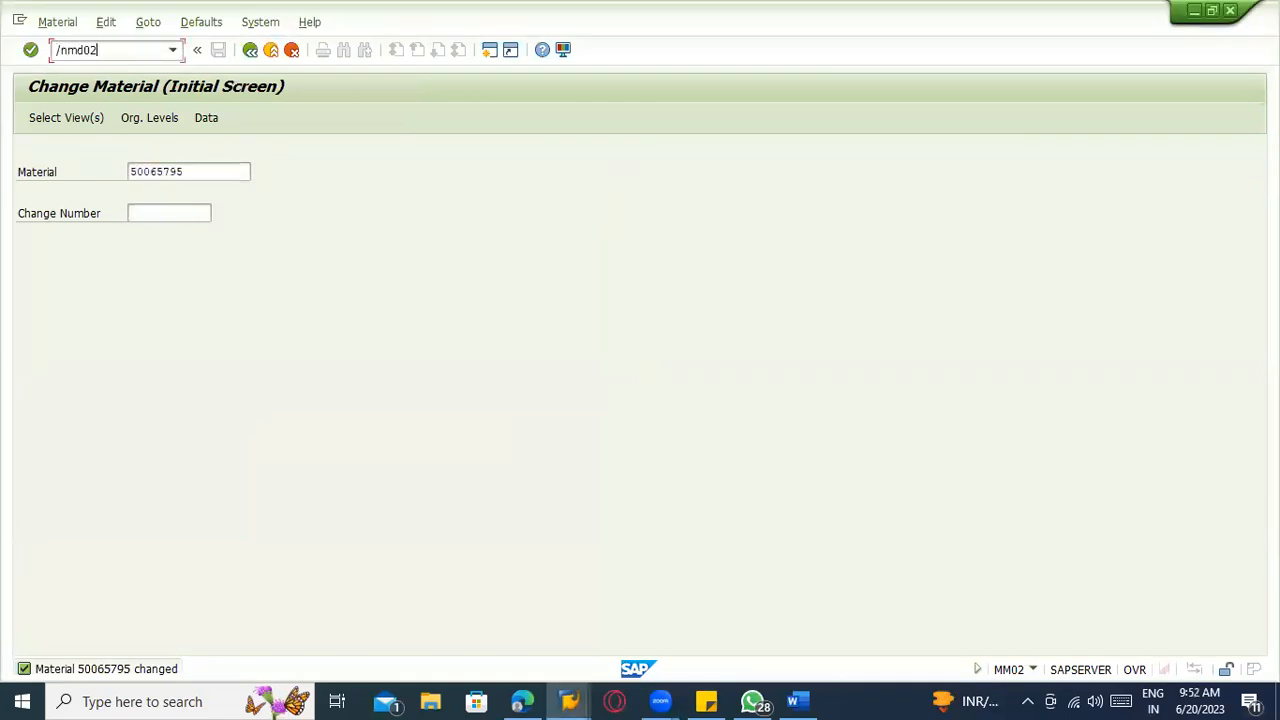
key("Return")
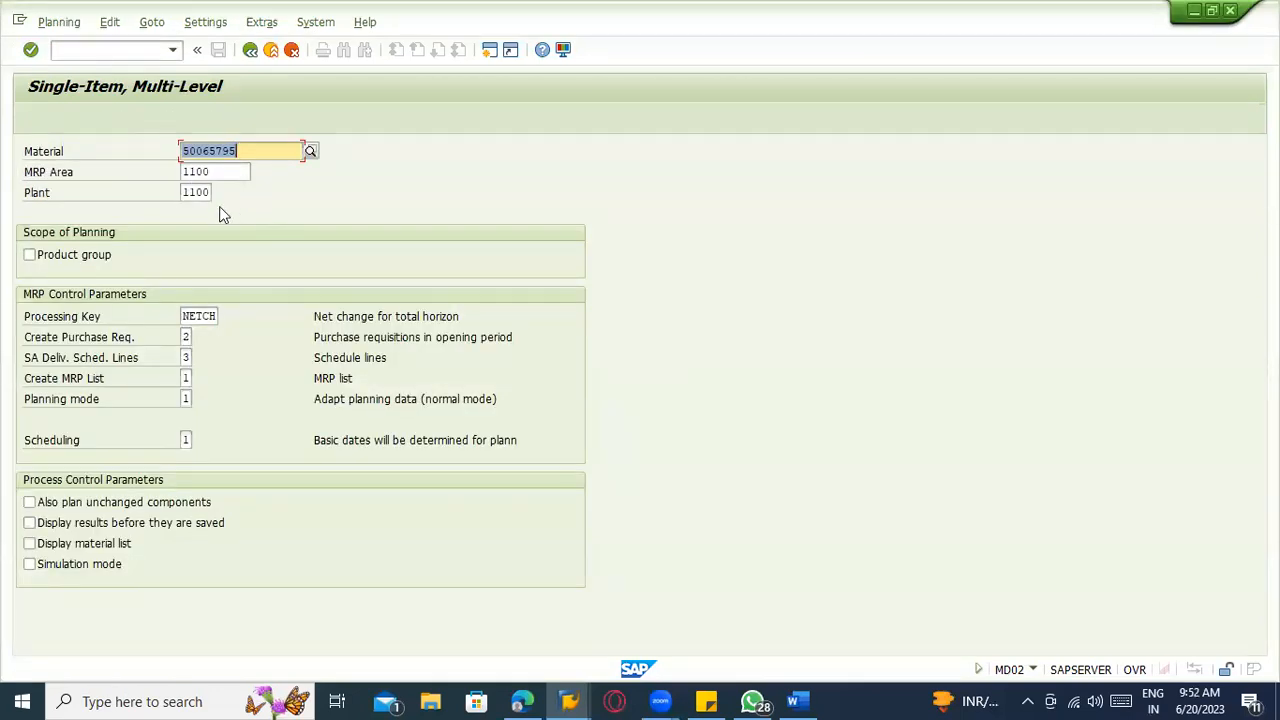
key("Return")
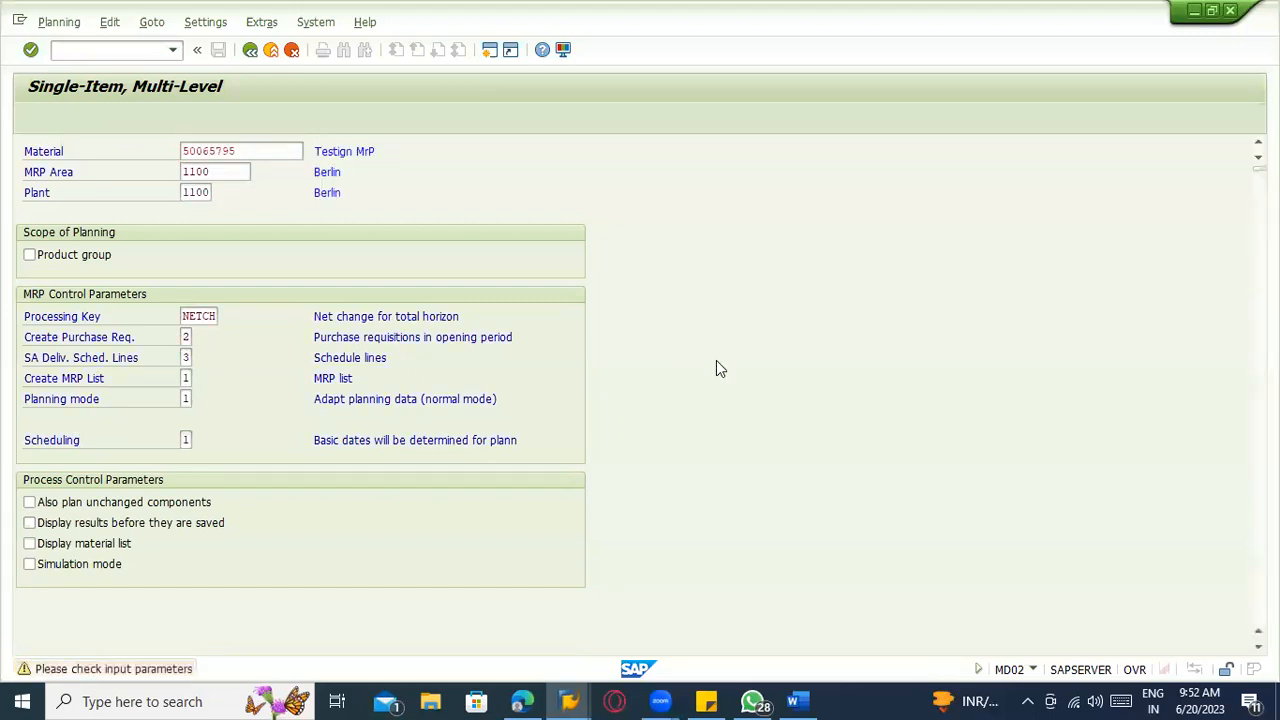
key("Return")
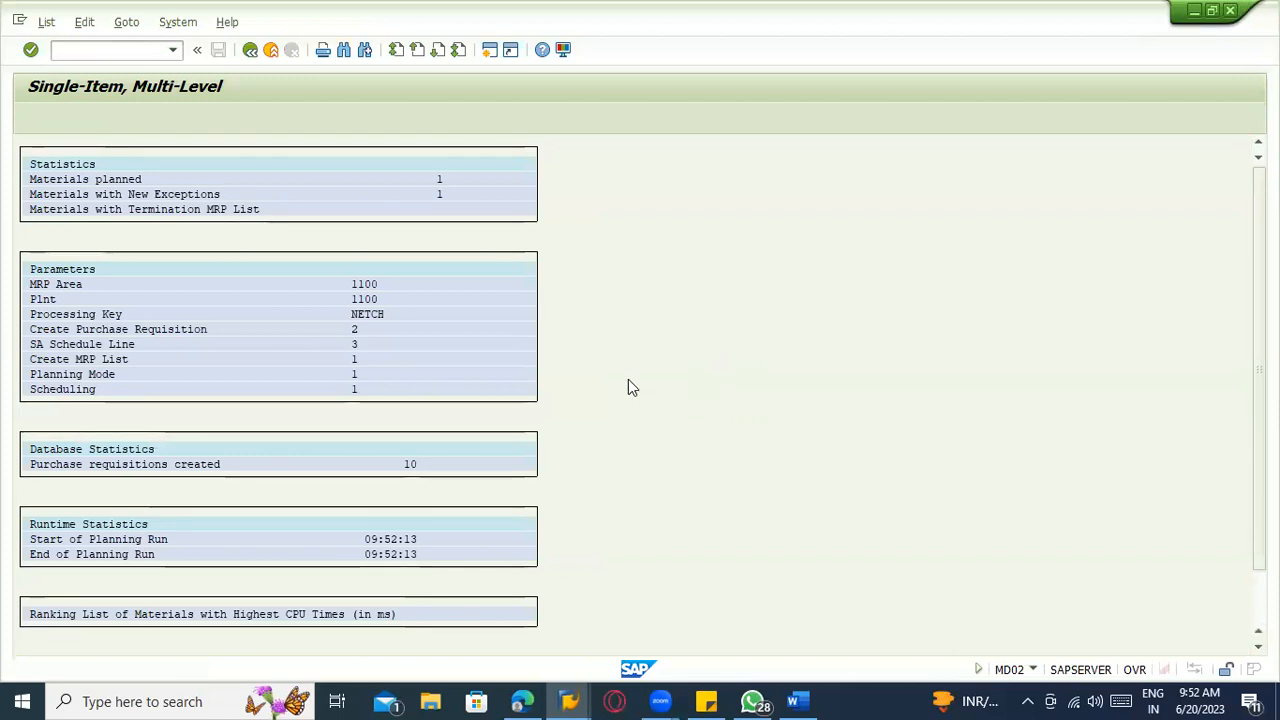
- Examine the purchase requisitions created under Database Statistics, and refresh the stock/requirements list in the MD04 session
left_click(166, 466)
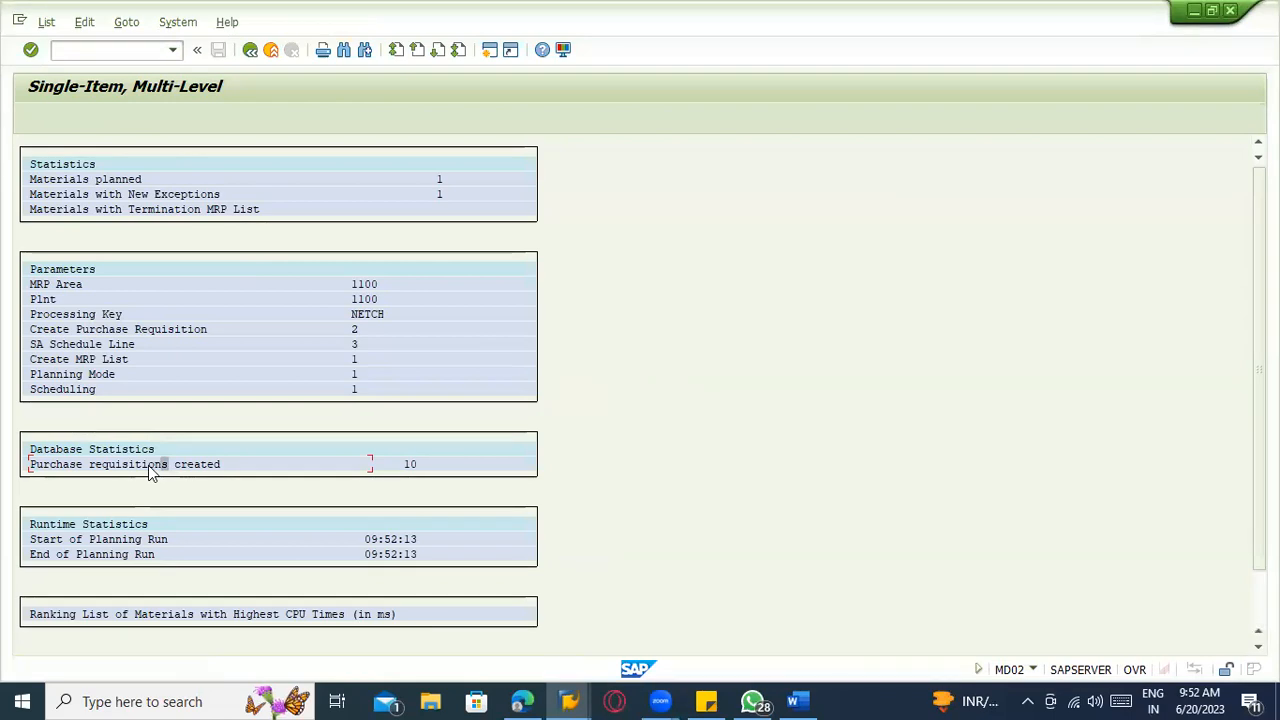
left_click(414, 468)
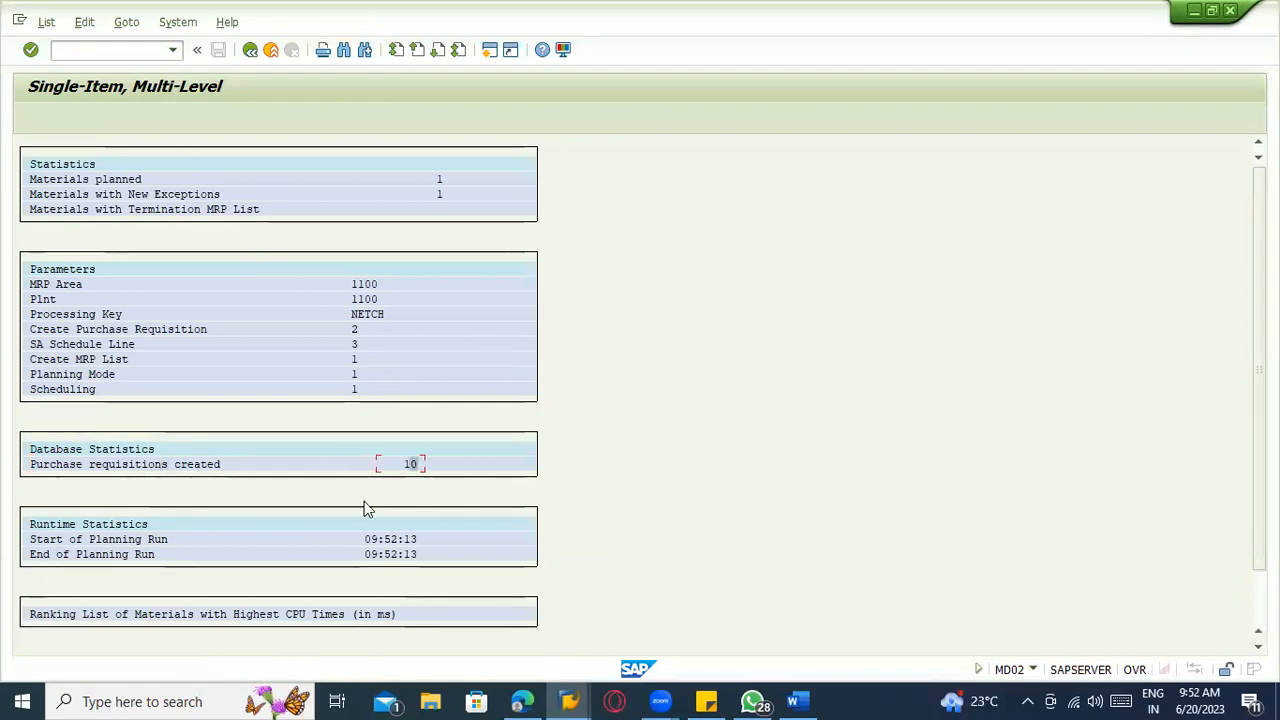
key("alt+Tab")
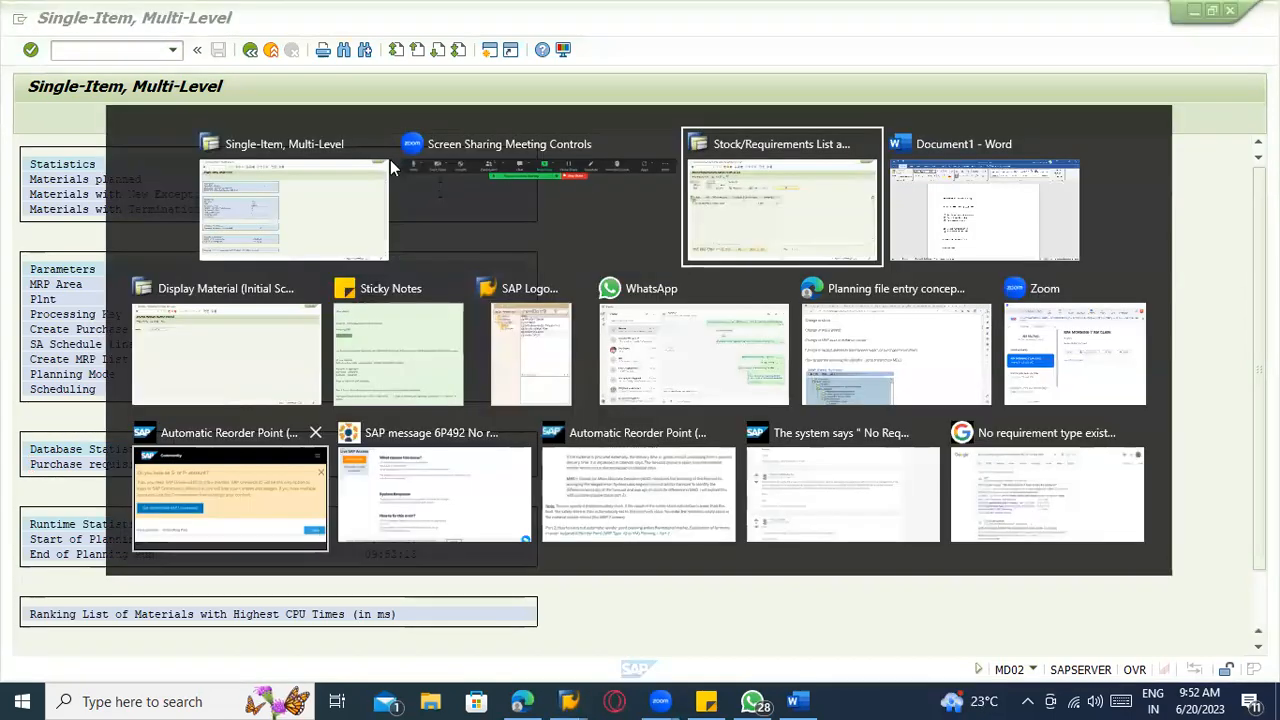
left_click(198, 117)
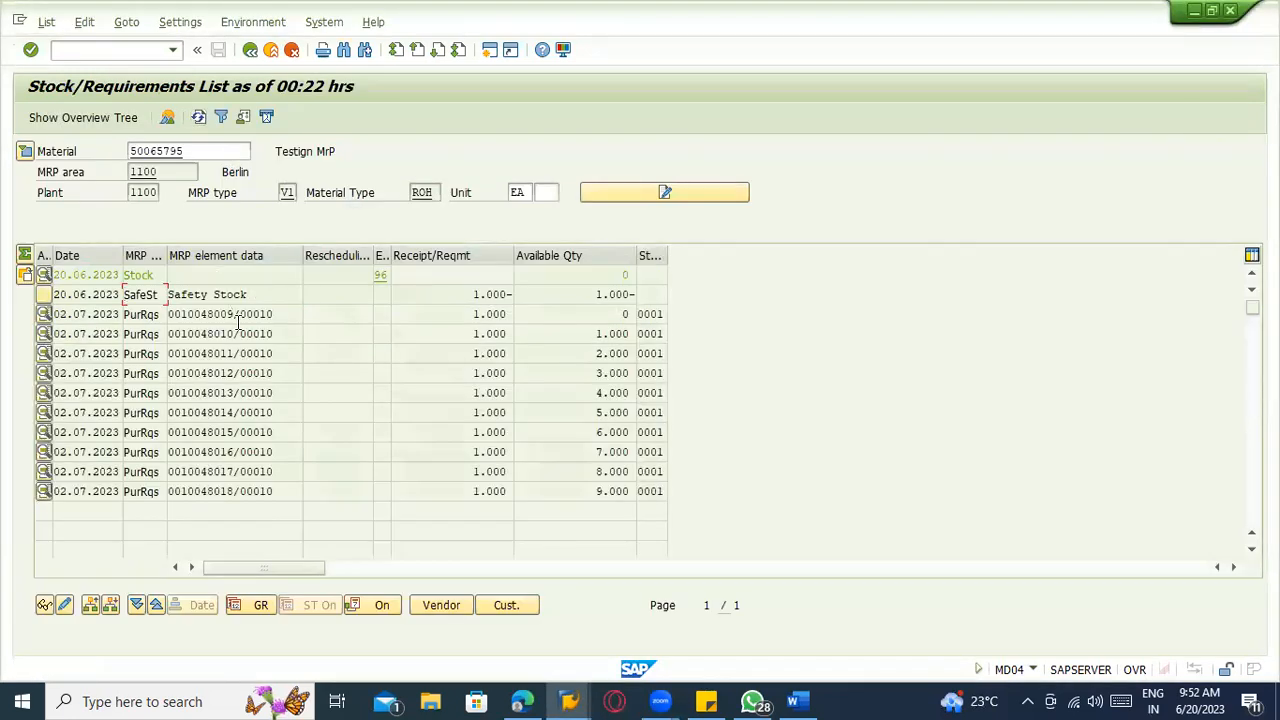
- Examine the receipt quantities of the purchase requisitions in the stock/requirements list, and widen the exception column
left_click(242, 354)
left_click_drag(471, 316, 514, 316)
left_click(467, 316)
left_click_drag(467, 316, 528, 317)
left_click(459, 316)
left_click(292, 315)
left_click(441, 335)
key("Down")
key("Down")
key("Down")
key("Down")
key("Down")
left_click(491, 350)
left_click_drag(390, 252, 420, 257)
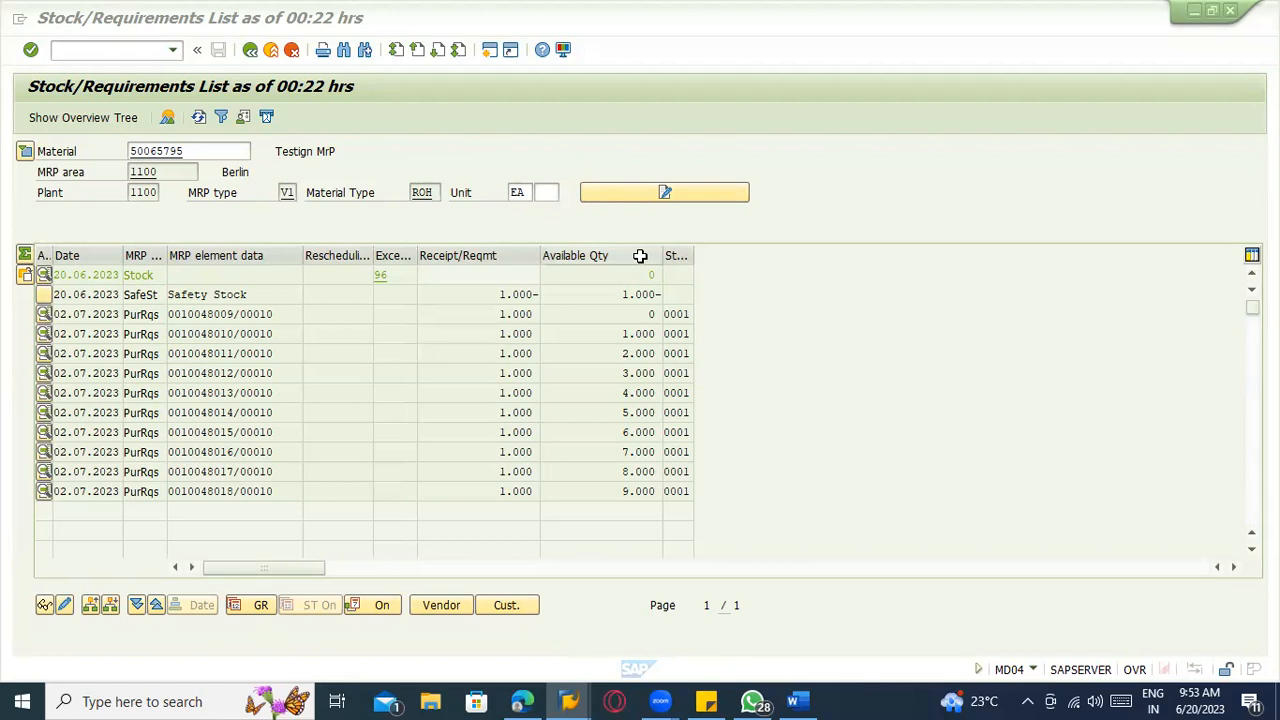
- Open the material master display from the stock/requirements list and examine the lot size, fixed lot size and reorder point on MRP 1
left_click(163, 150)
double_click(163, 151)
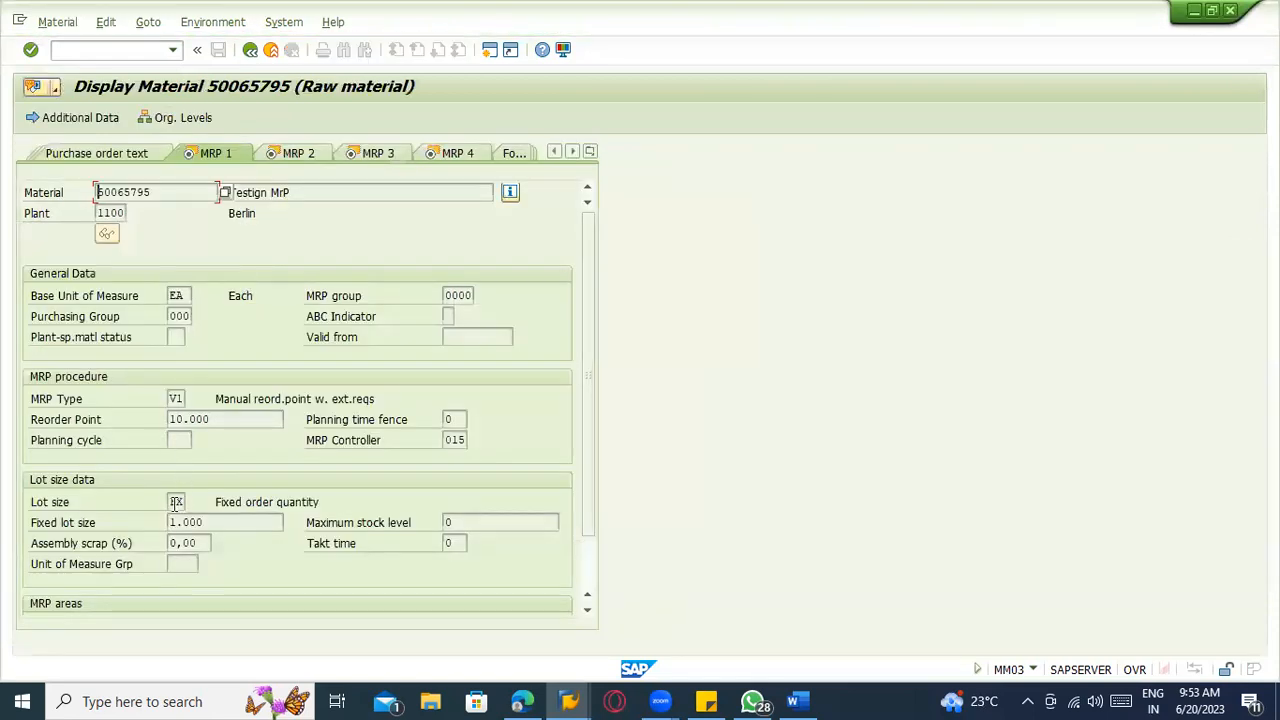
left_click_drag(170, 502, 184, 502)
left_click(211, 520)
scroll(211, 520, "down", 1)
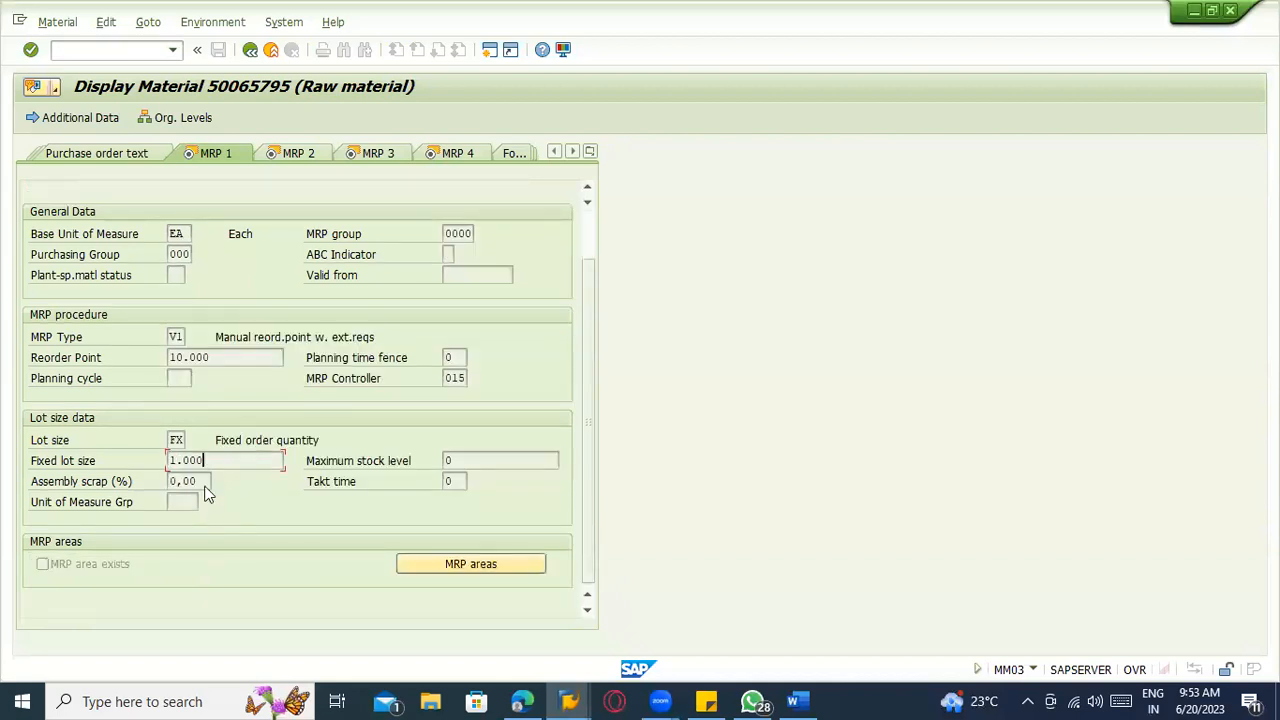
left_click_drag(211, 460, 154, 460)
left_click(209, 460)
left_click_drag(211, 460, 161, 457)
left_click(209, 460)
left_click_drag(212, 357, 161, 363)
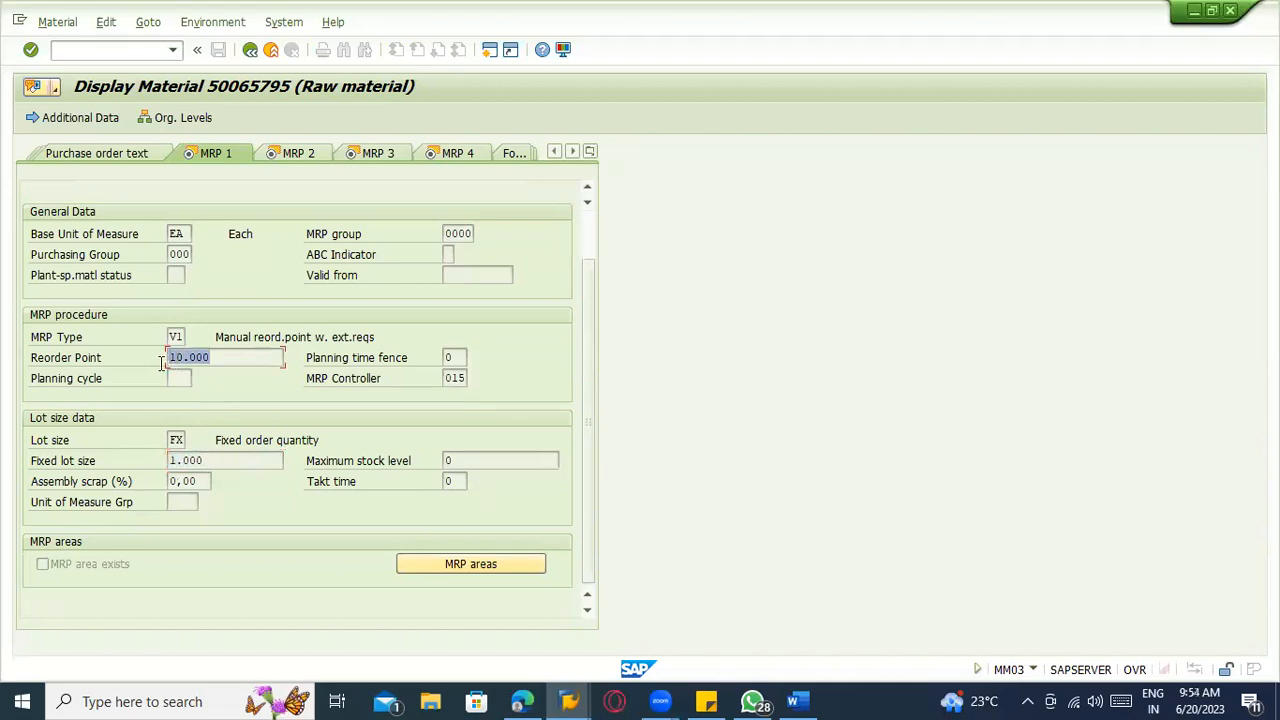
left_click(182, 459)
double_click(182, 459)
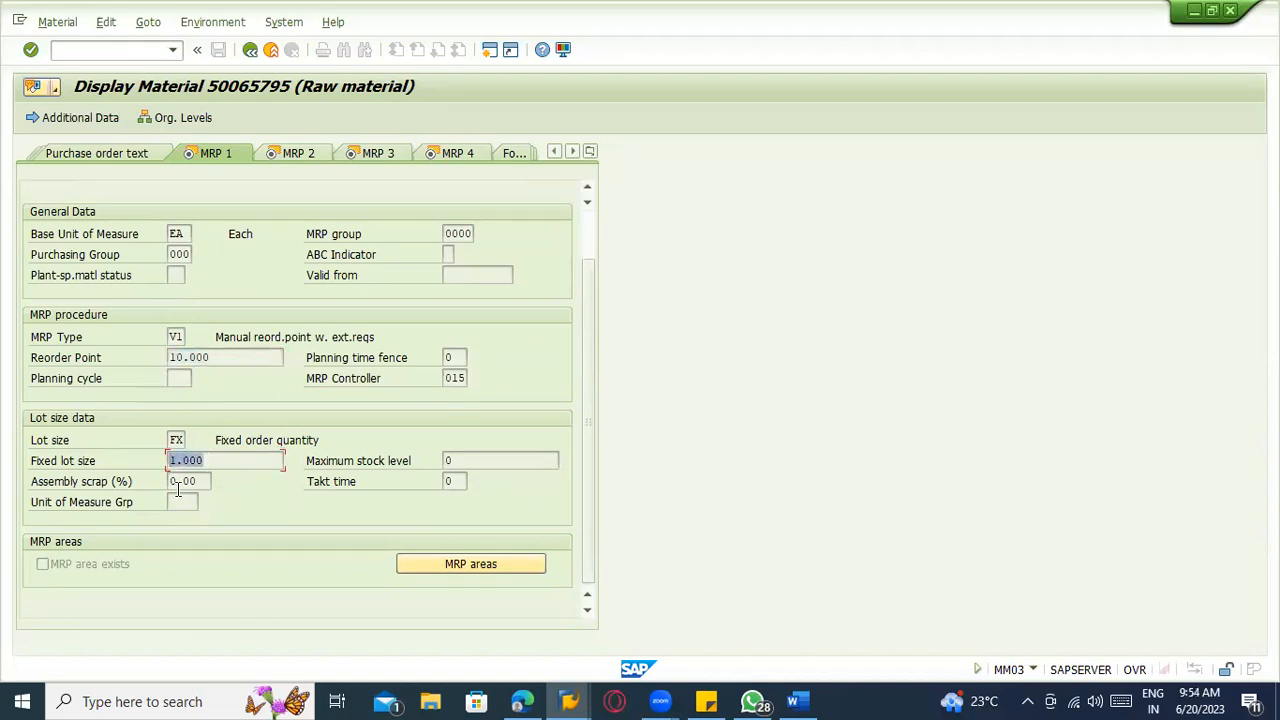
left_click(172, 440)
- Switch to the Word notes and add two new lines after "MD02 – Run MRP"
left_click(793, 701)
scroll(700, 560, "down", 2)
left_click(499, 511)
key("Return")
key("Return")
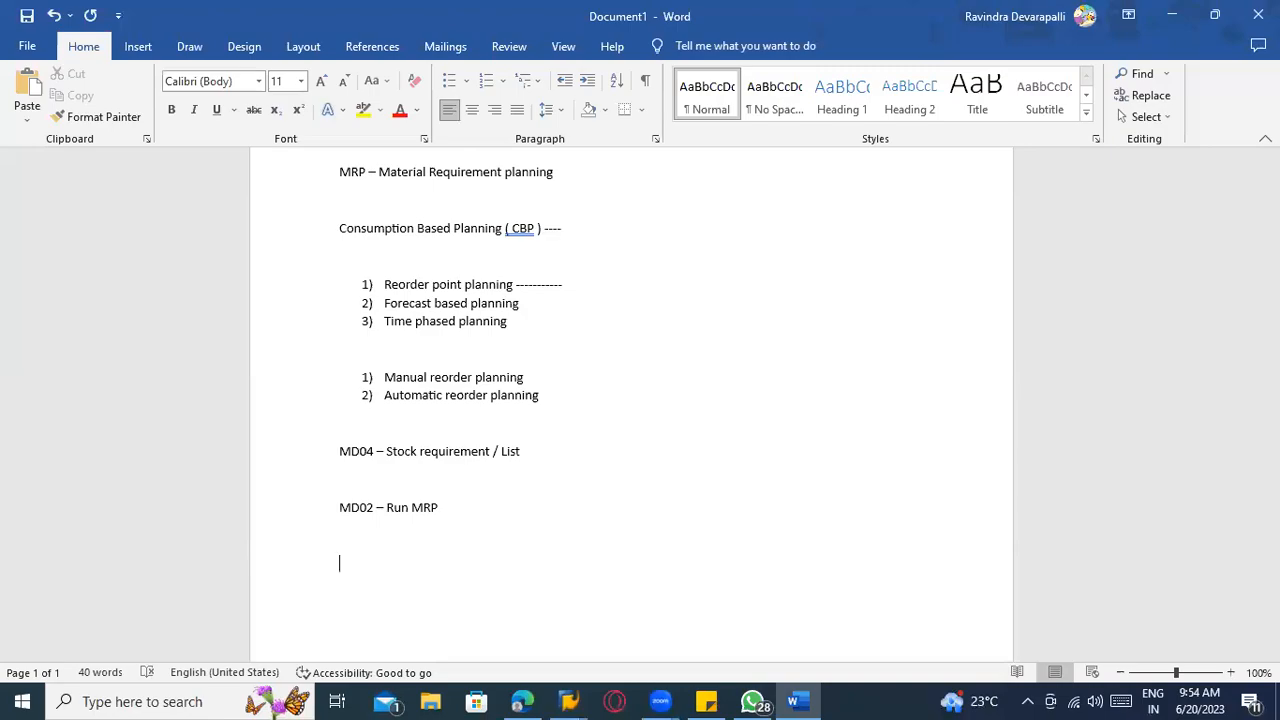
- Return to the SAP material display and compare the reorder point with the fixed lot size
key("alt+Tab")
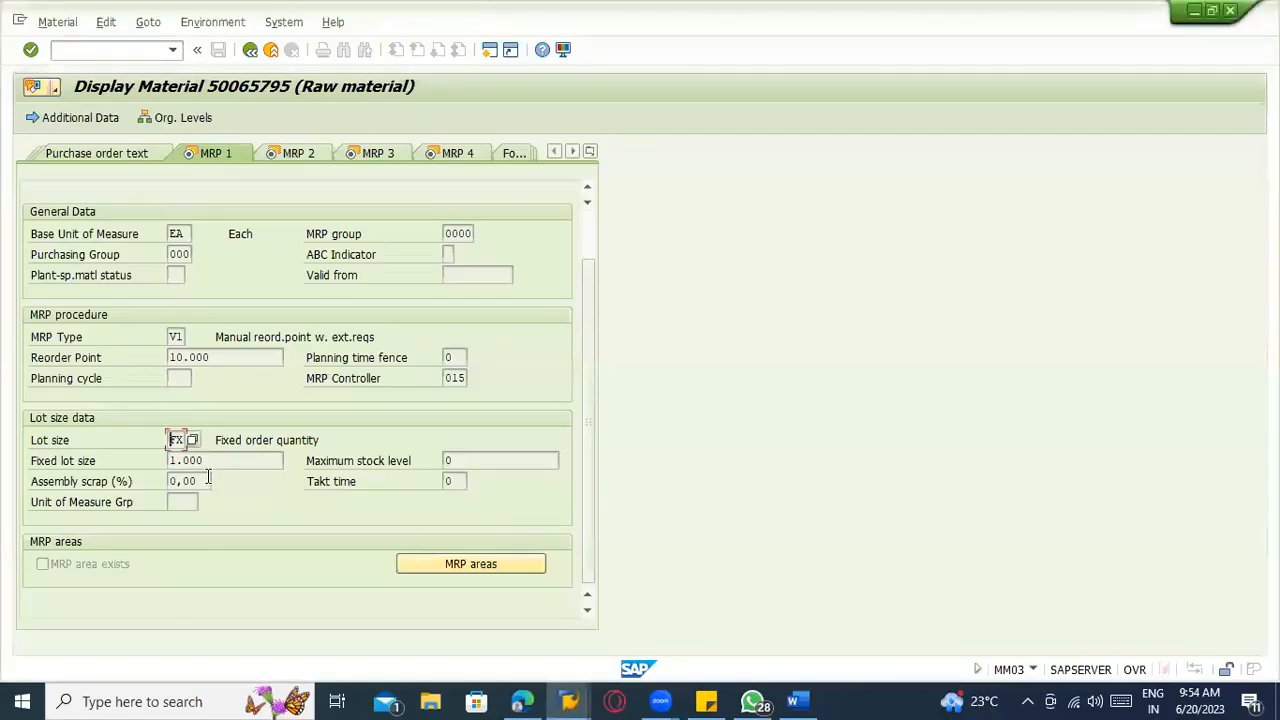
left_click_drag(162, 459, 203, 461)
scroll(380, 472, "up", 2)
scroll(390, 459, "down", 2)
left_click(219, 459)
left_click_drag(230, 357, 159, 362)
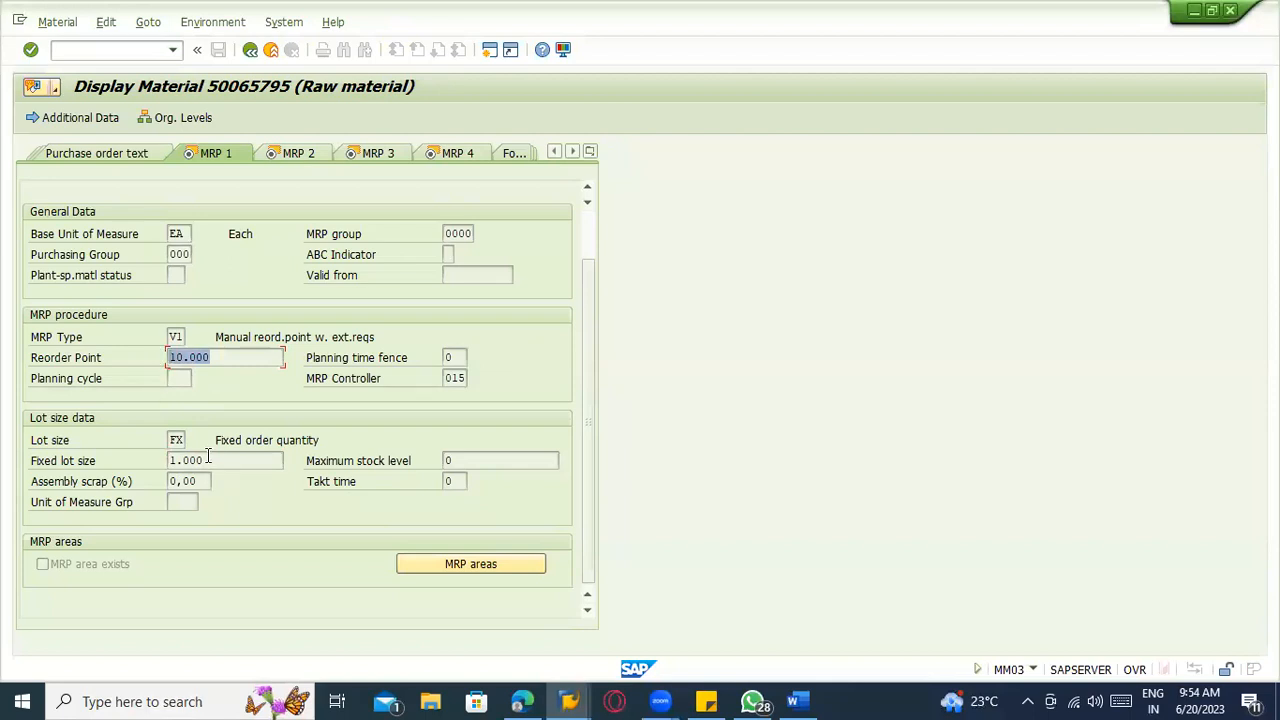
left_click_drag(210, 460, 150, 459)
left_click_drag(154, 460, 166, 468)
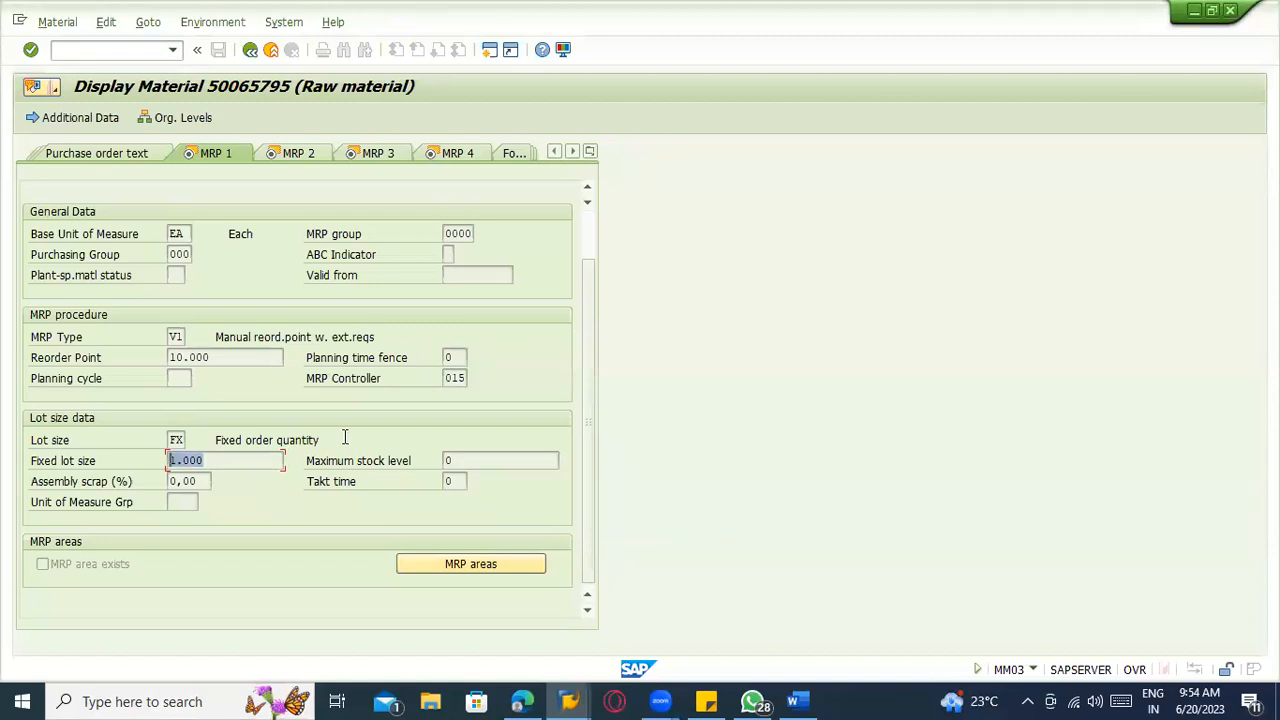
scroll(344, 440, "up", 2)
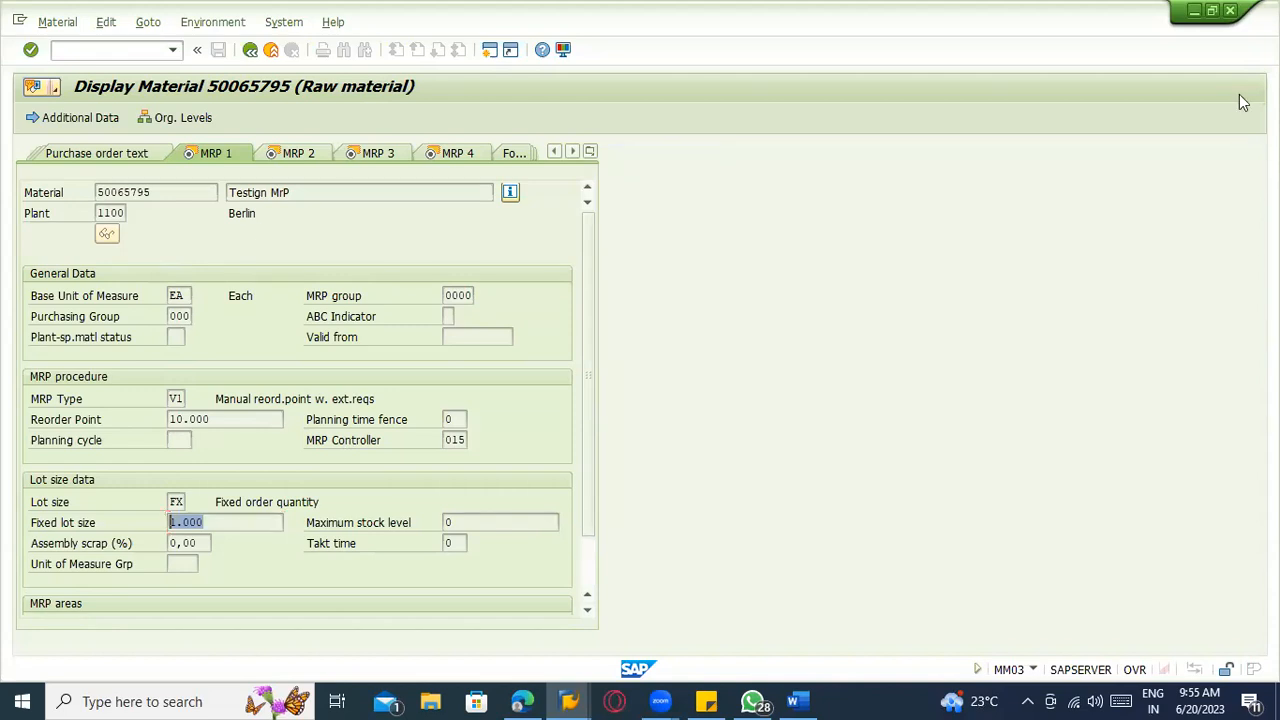
key("alt+Tab")
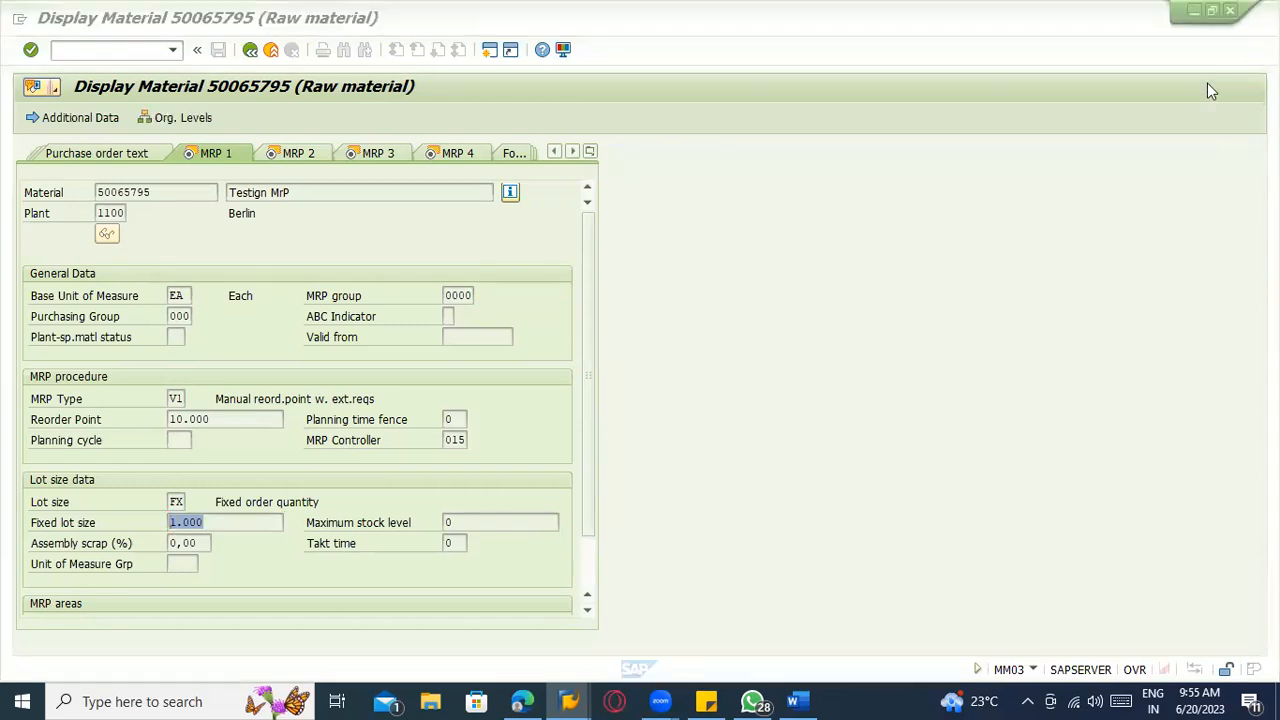